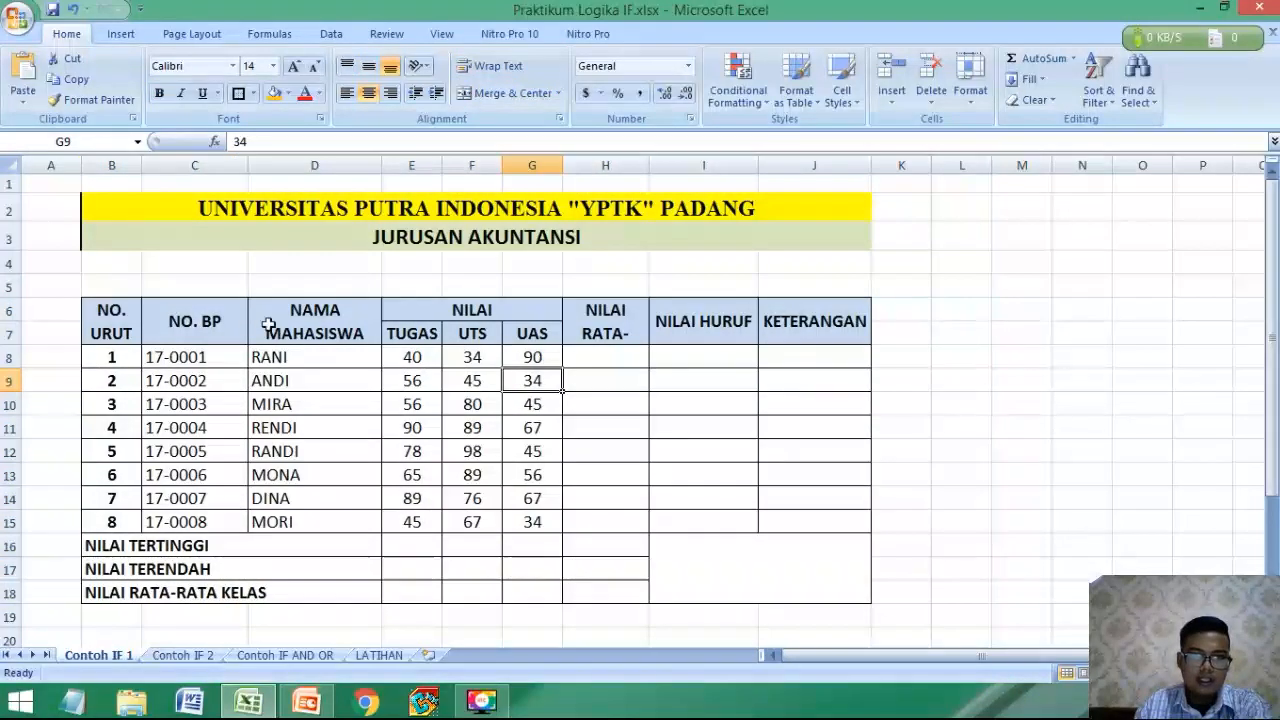
Examine the grade table's student name, TUGAS, UTS, UAS, average, NILAI HURUF and KETERANGAN columns, using the first student's row.
left_click(318, 358)
left_click(437, 333)
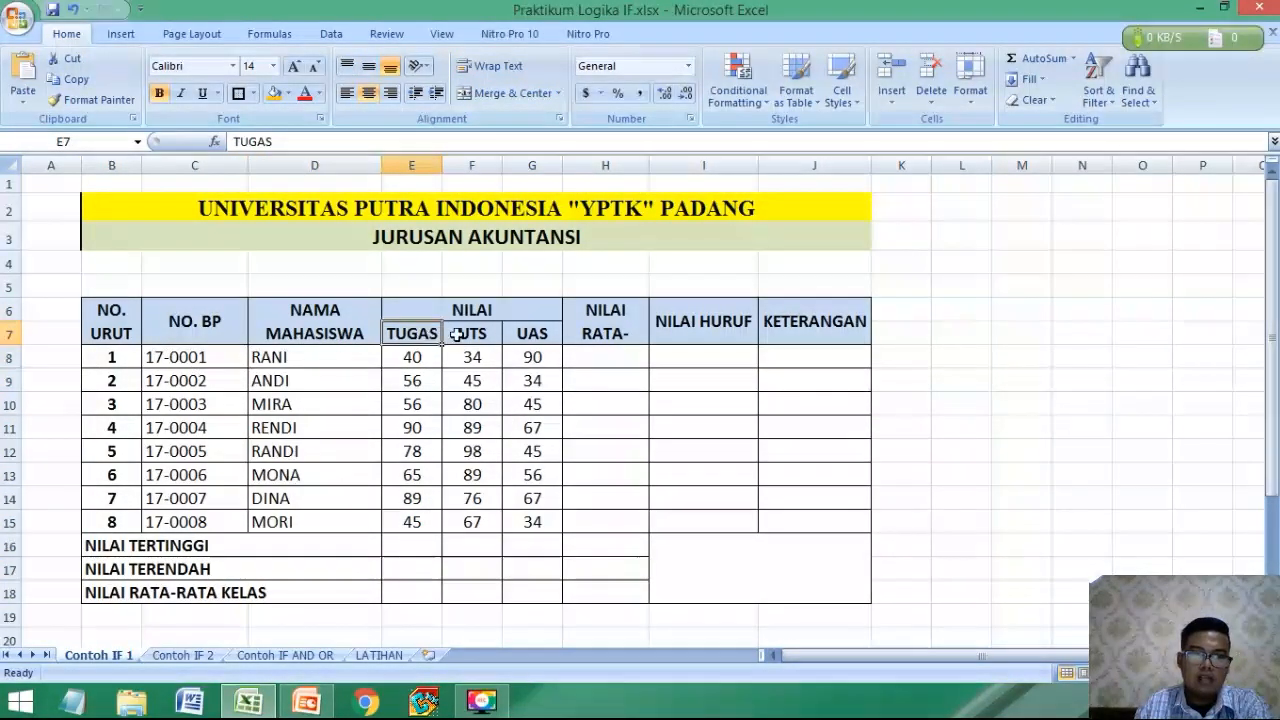
left_click(472, 333)
left_click(533, 334)
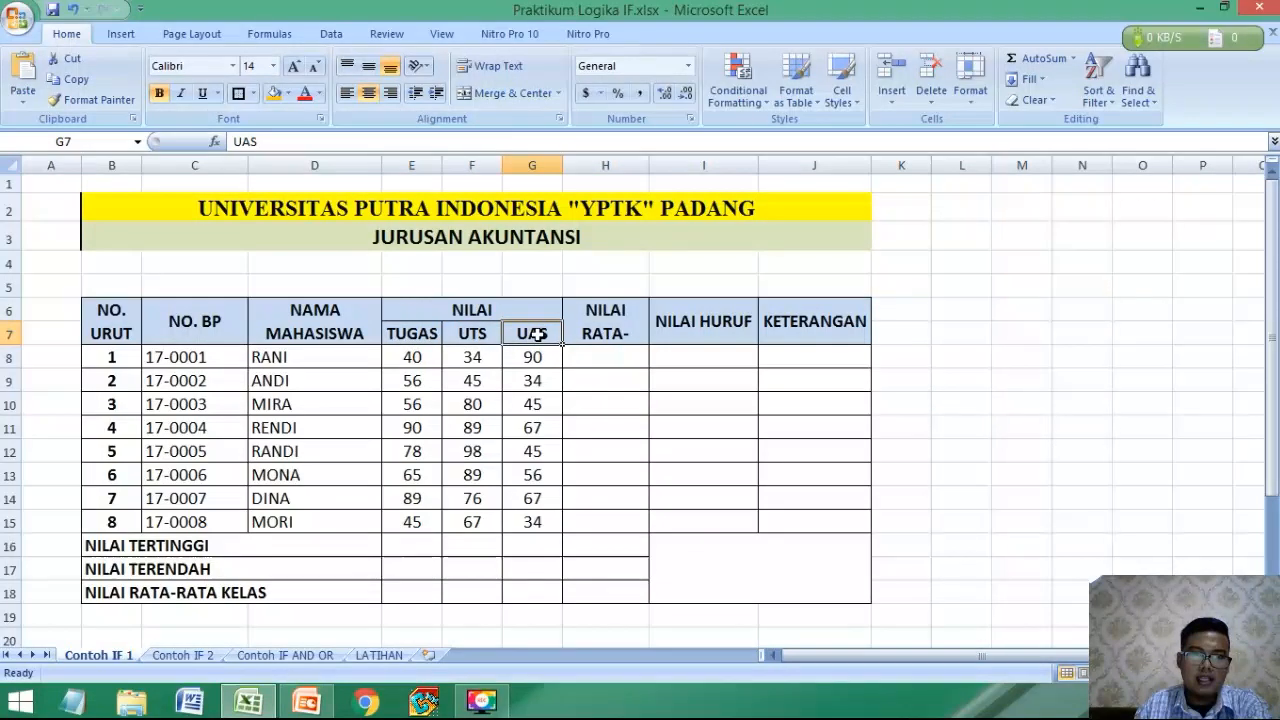
left_click(594, 354)
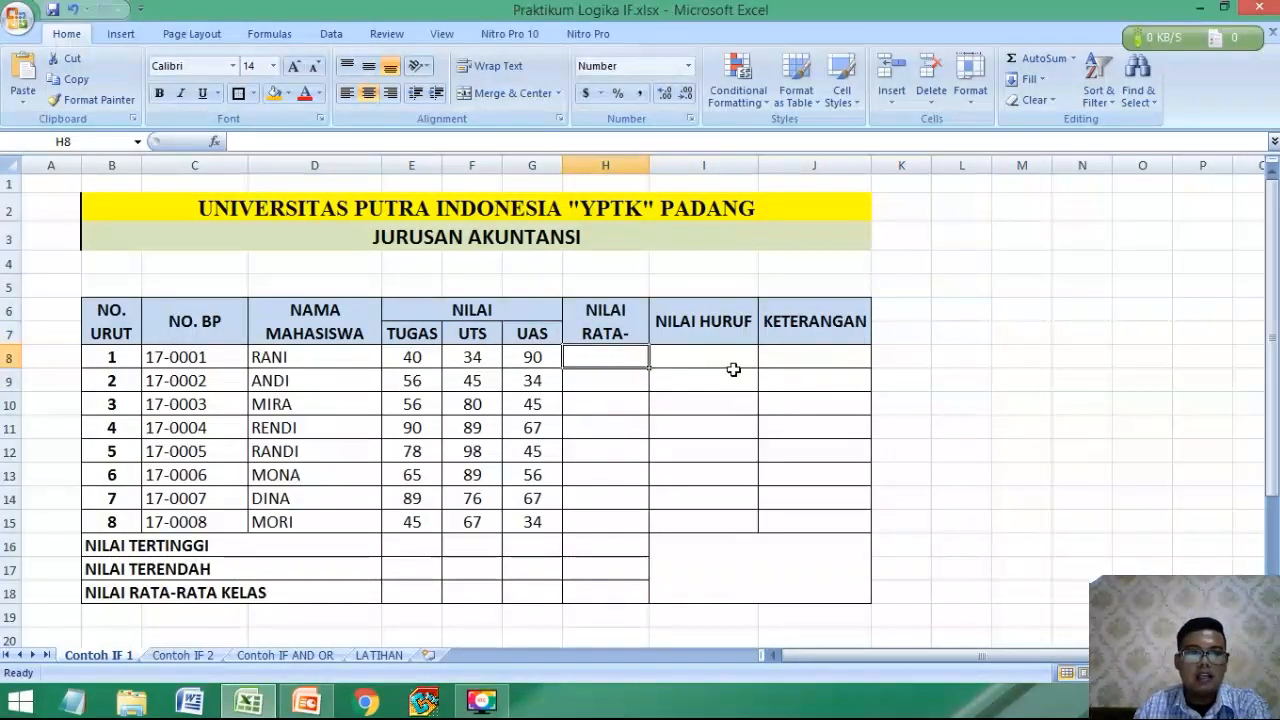
left_click(733, 370)
left_click(826, 356)
left_click(631, 363)
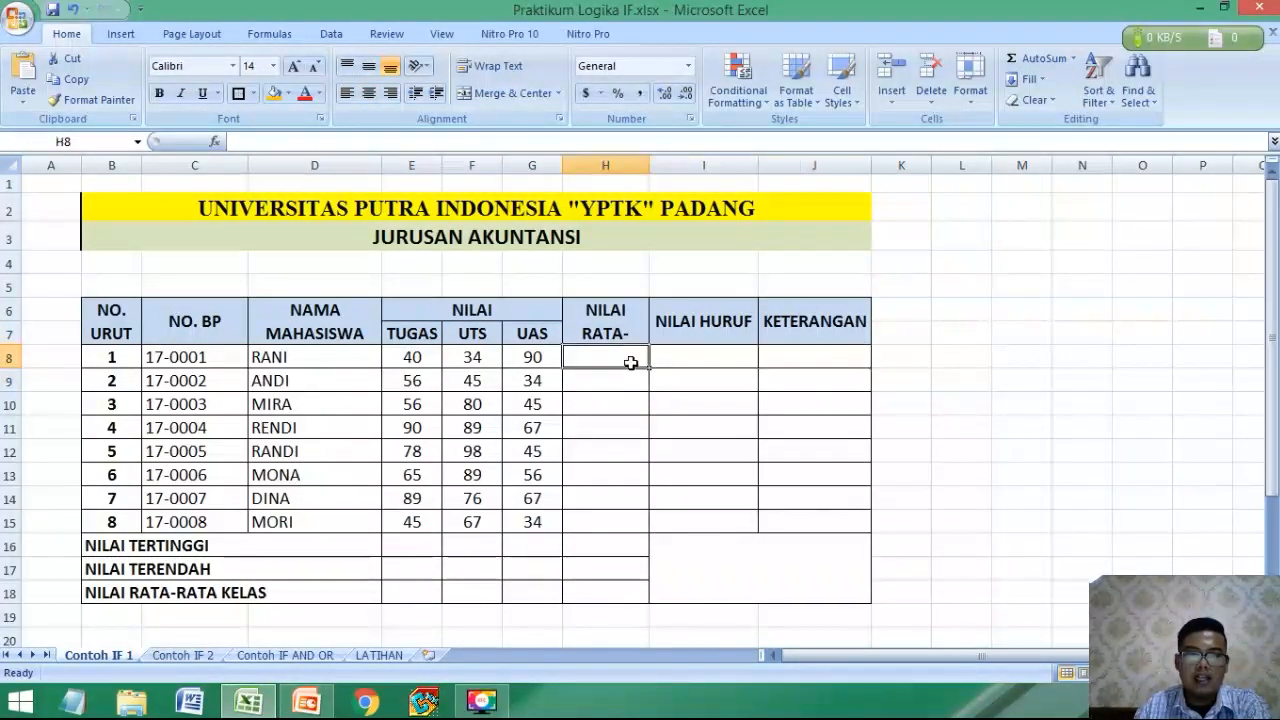
left_click(417, 367)
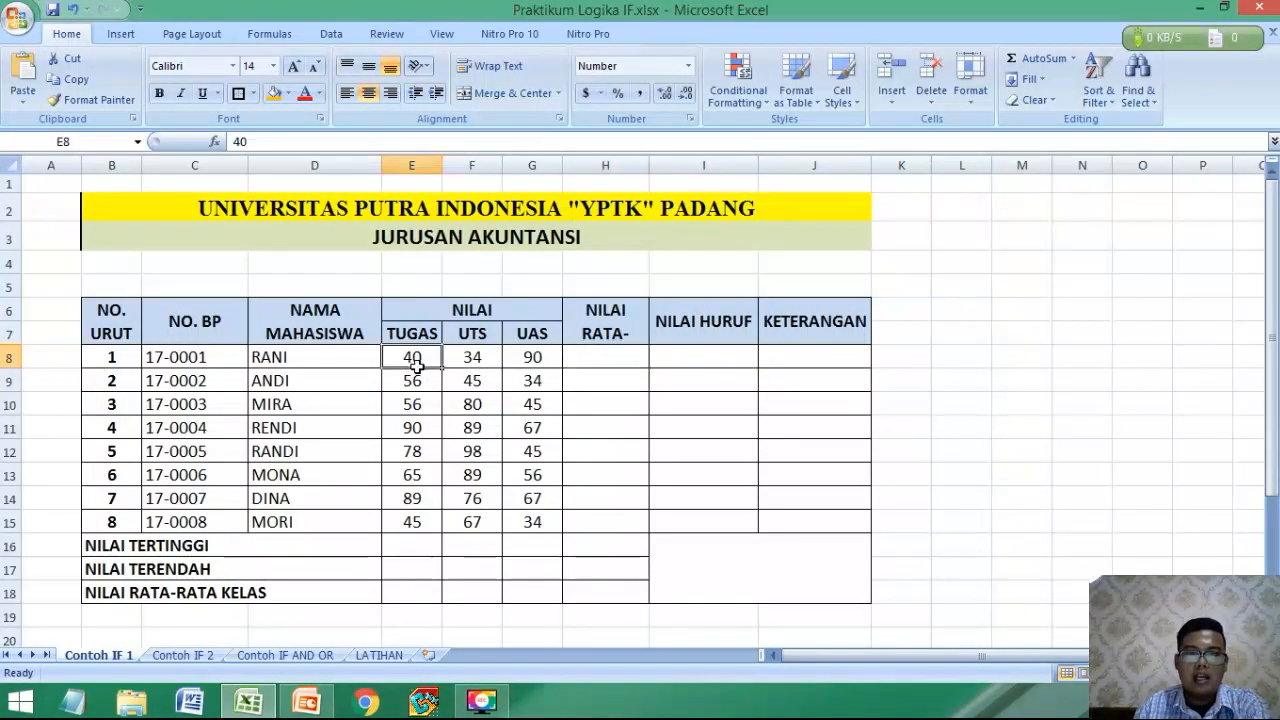
left_click_drag(417, 367, 514, 365)
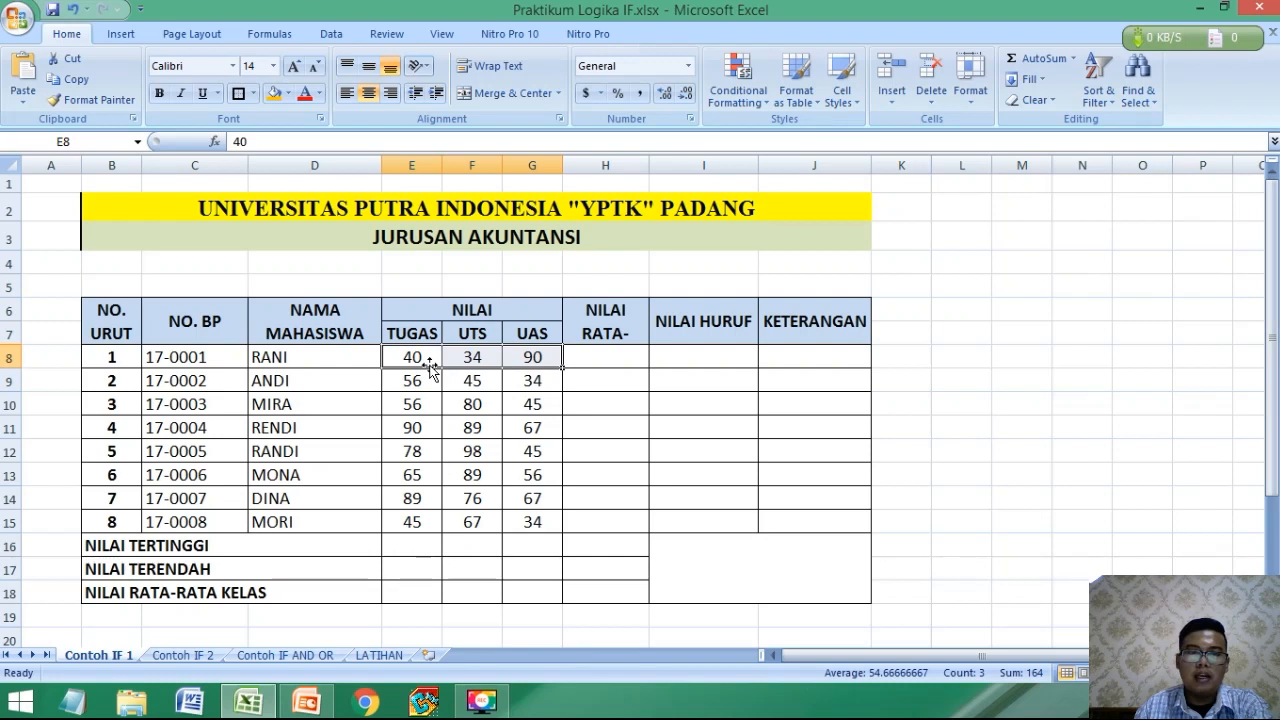
left_click(600, 360)
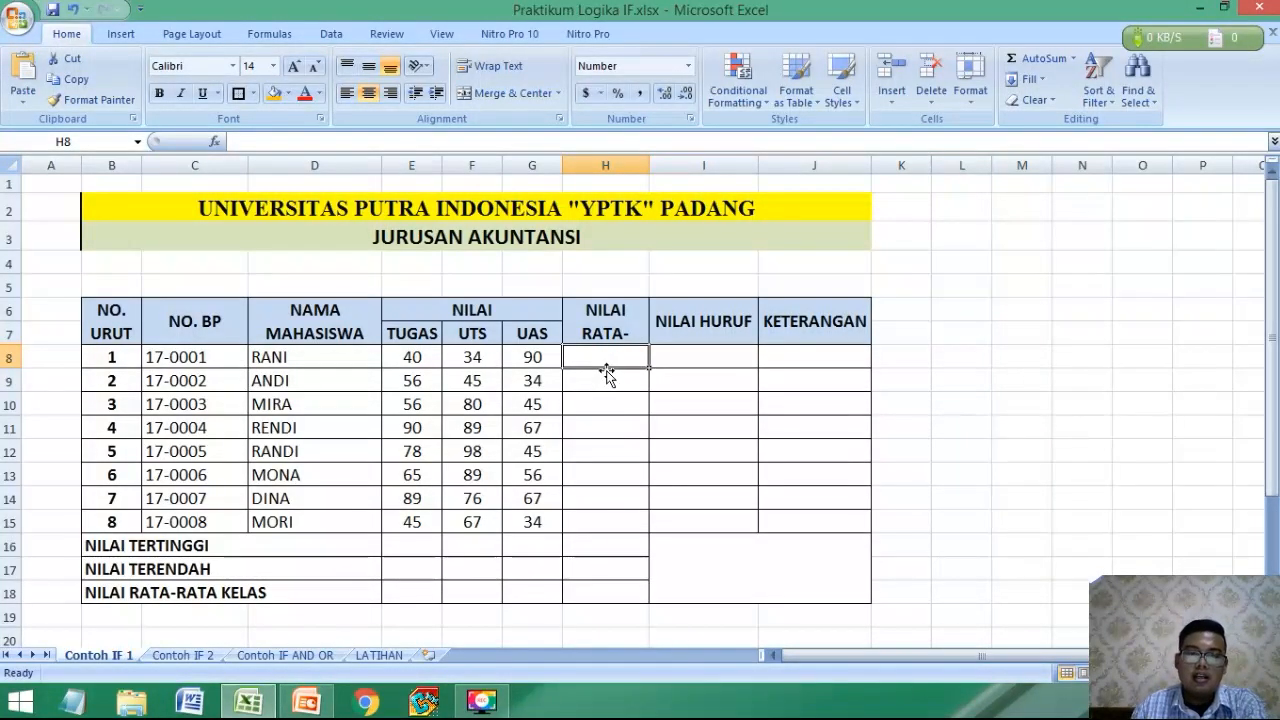
Read the rules under KETERANGAN below the table that decide the values for the NILAI HURUF column.
left_click(703, 363)
scroll(609, 403, "down", 3)
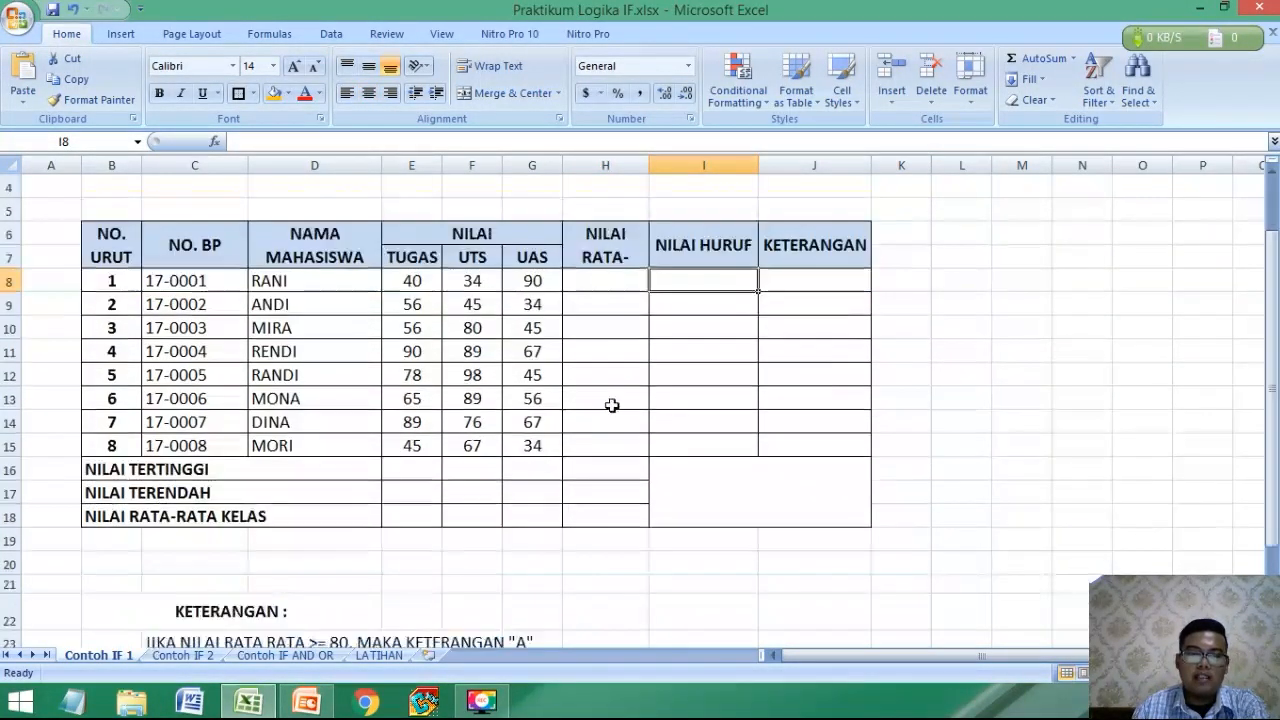
left_click(220, 500)
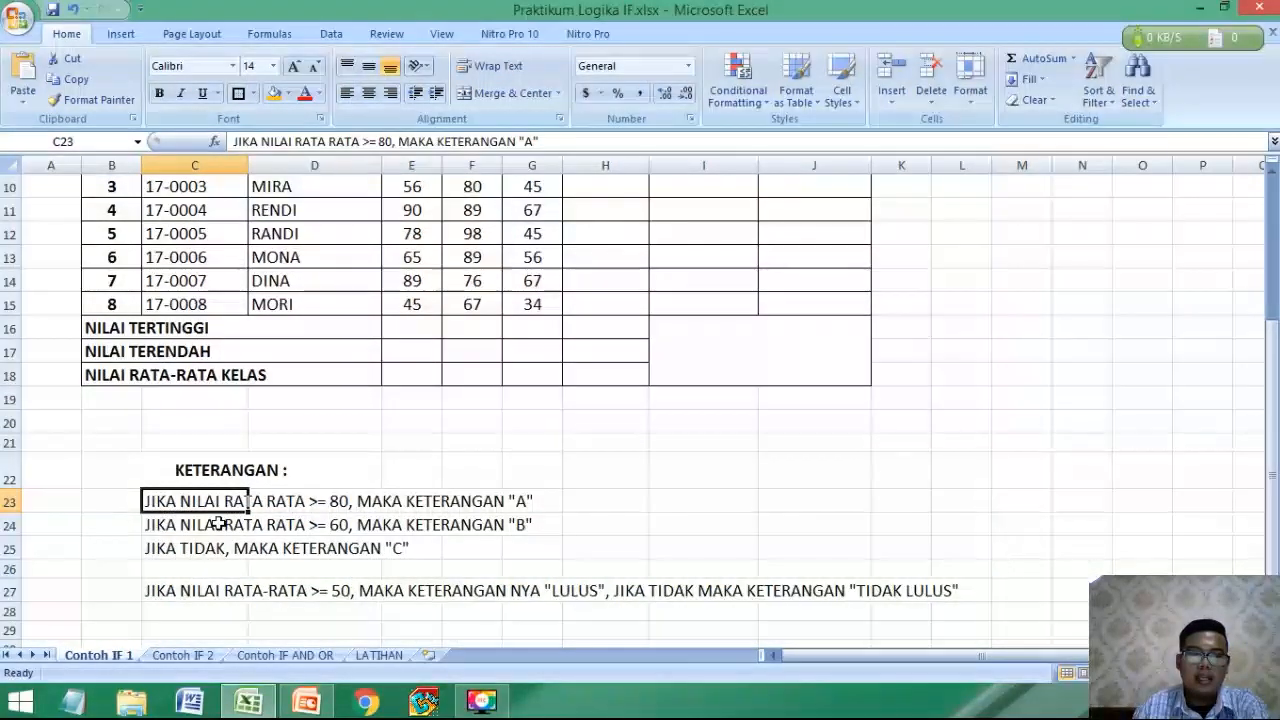
scroll(218, 522, "down", 1)
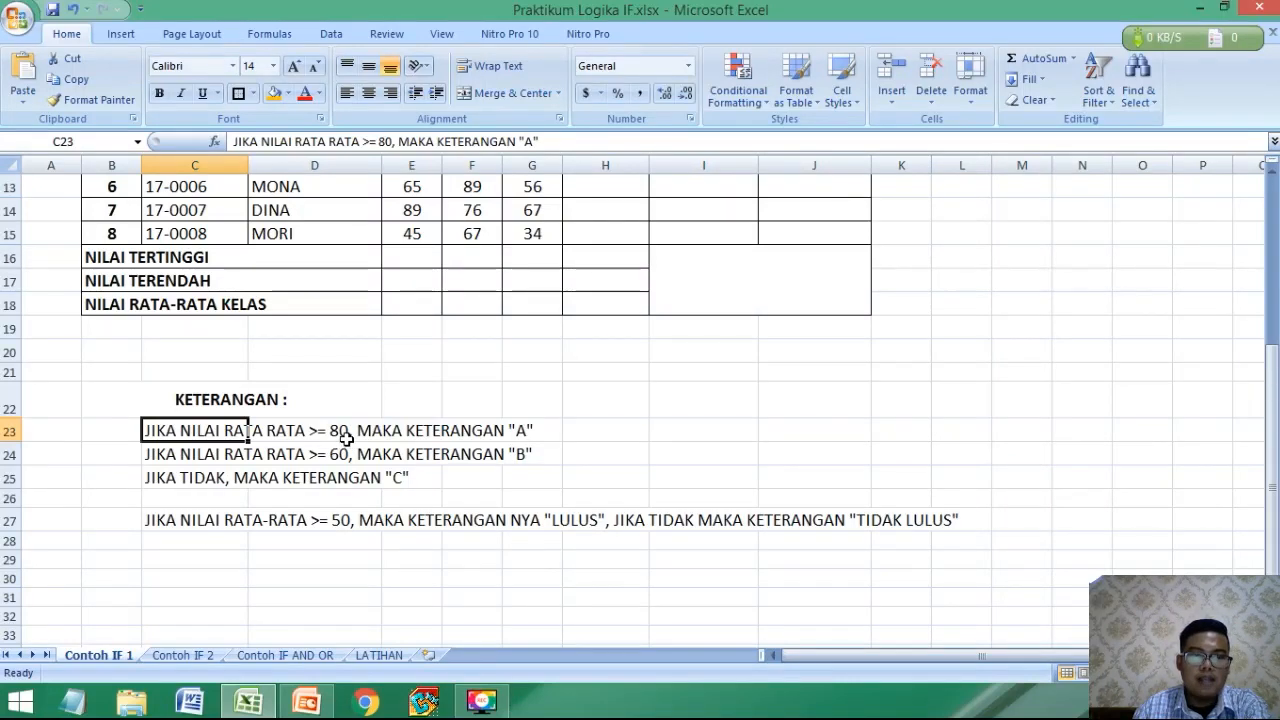
left_click(411, 429)
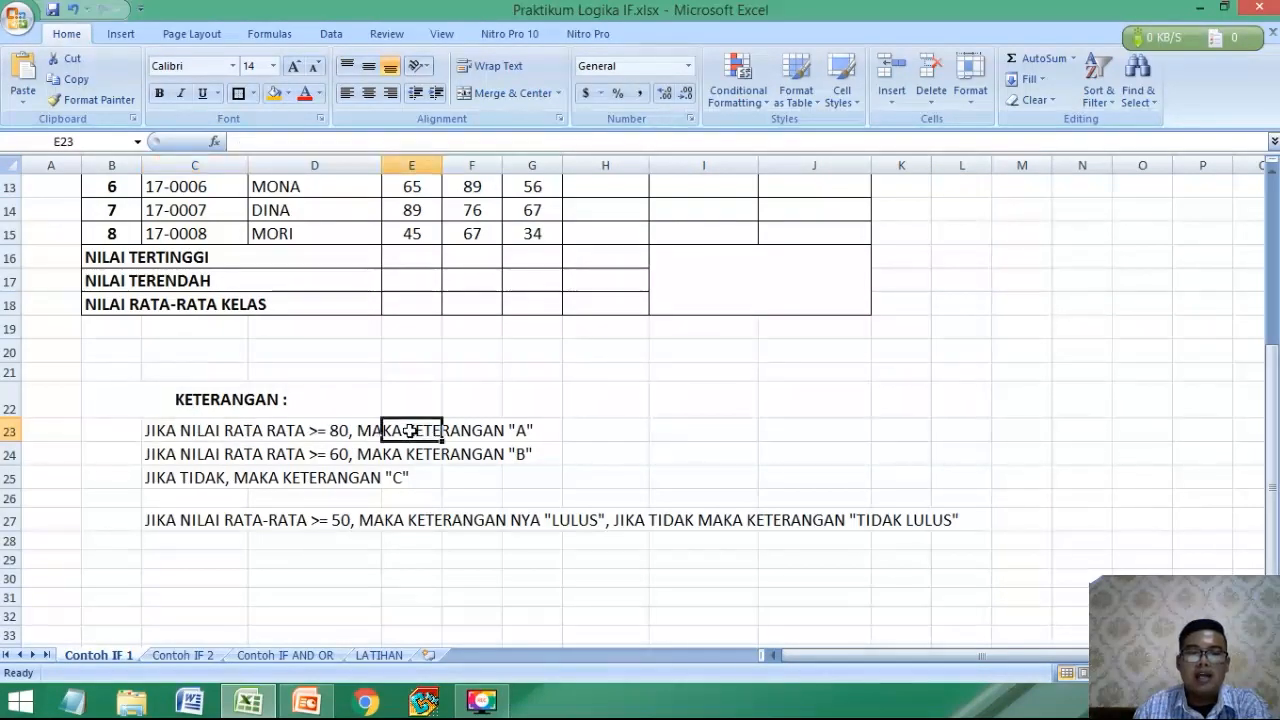
scroll(415, 426, "up", 4)
scroll(680, 423, "down", 3)
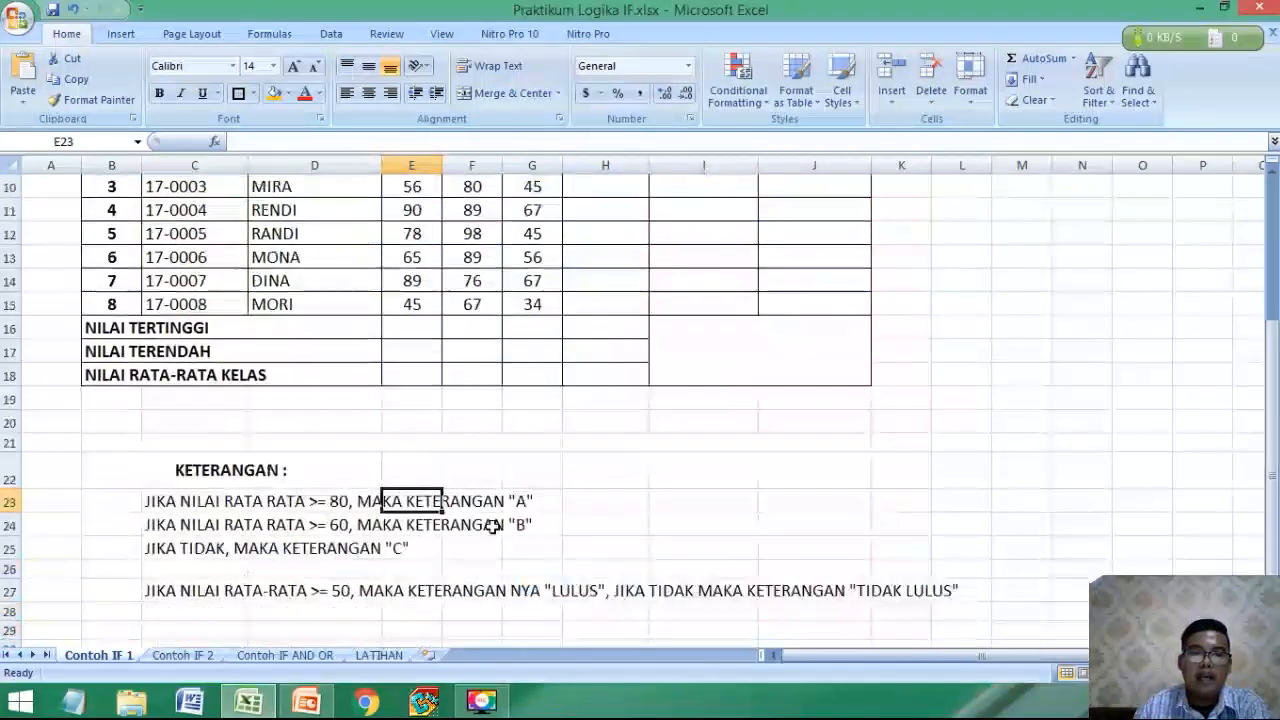
left_click(468, 501)
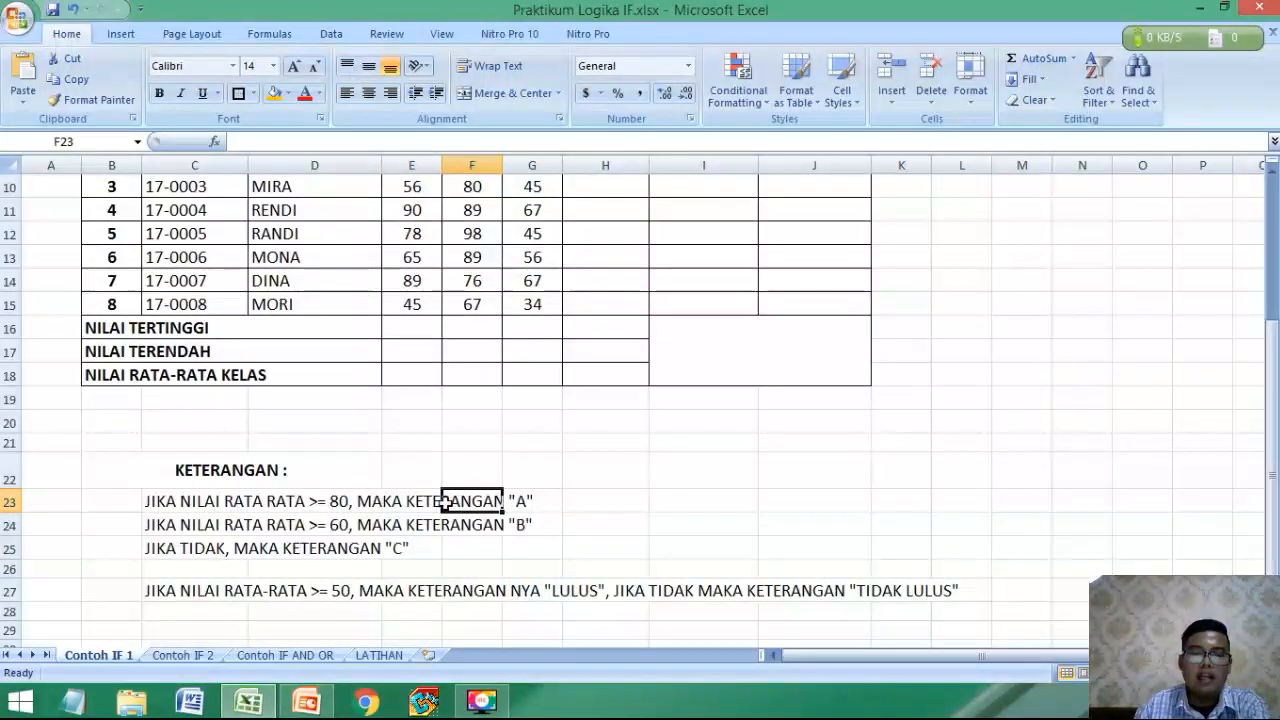
Reword the three letter-grade rules in C23:C25 so each says "MAKA NILAI HURUF" before its letter.
double_click(210, 501)
double_click(455, 501)
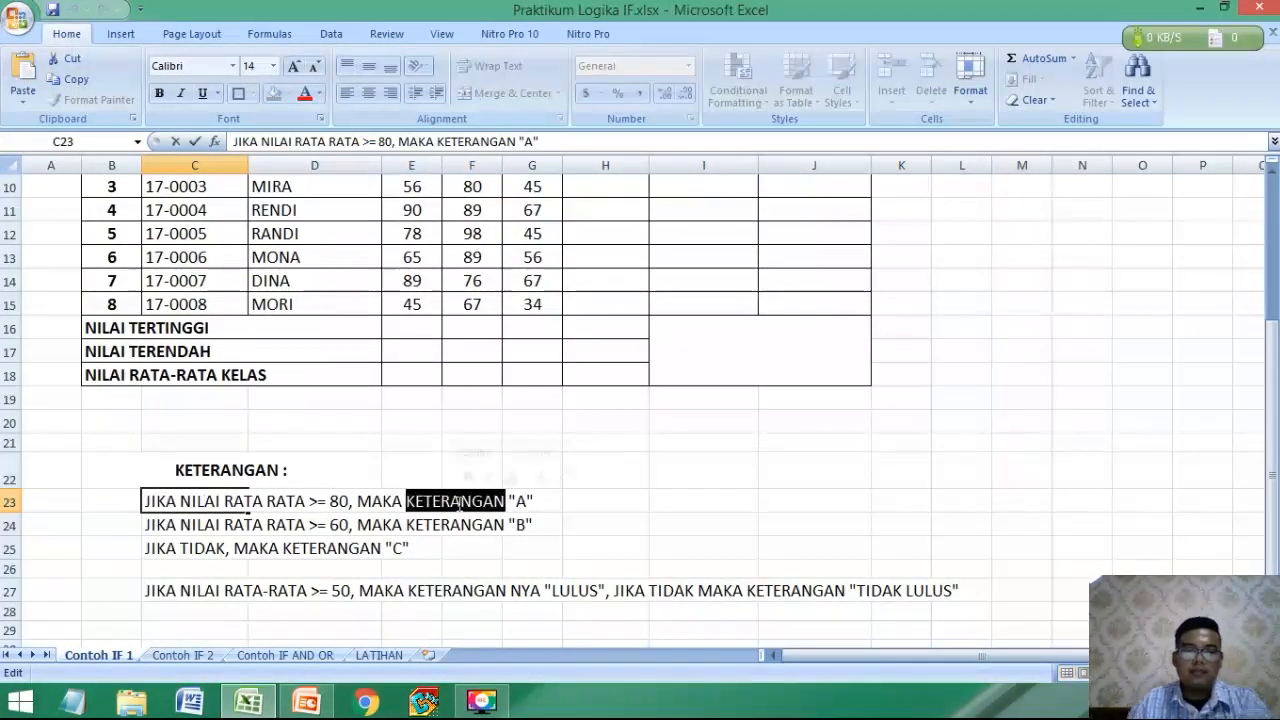
type("NILAI HURUF")
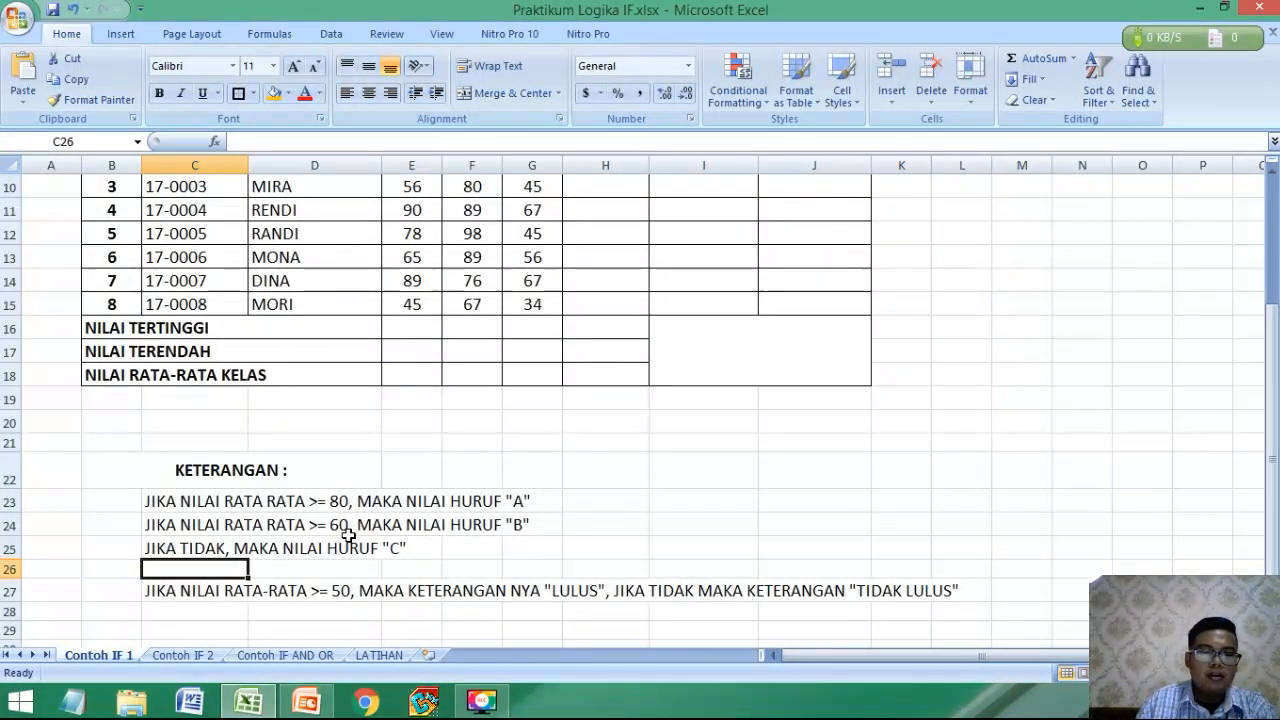
Review the average-score thresholds and the letter grade each one gives in the rules in rows 23 to 25.
left_click(470, 527)
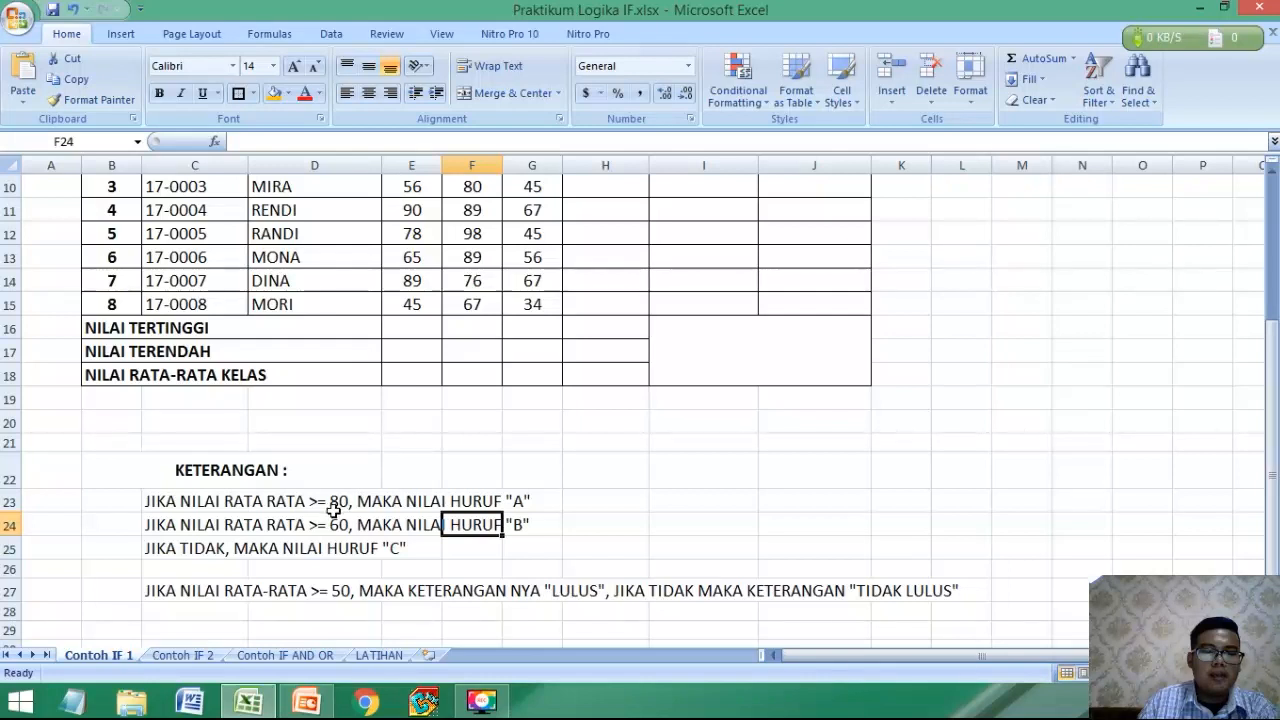
left_click(523, 500)
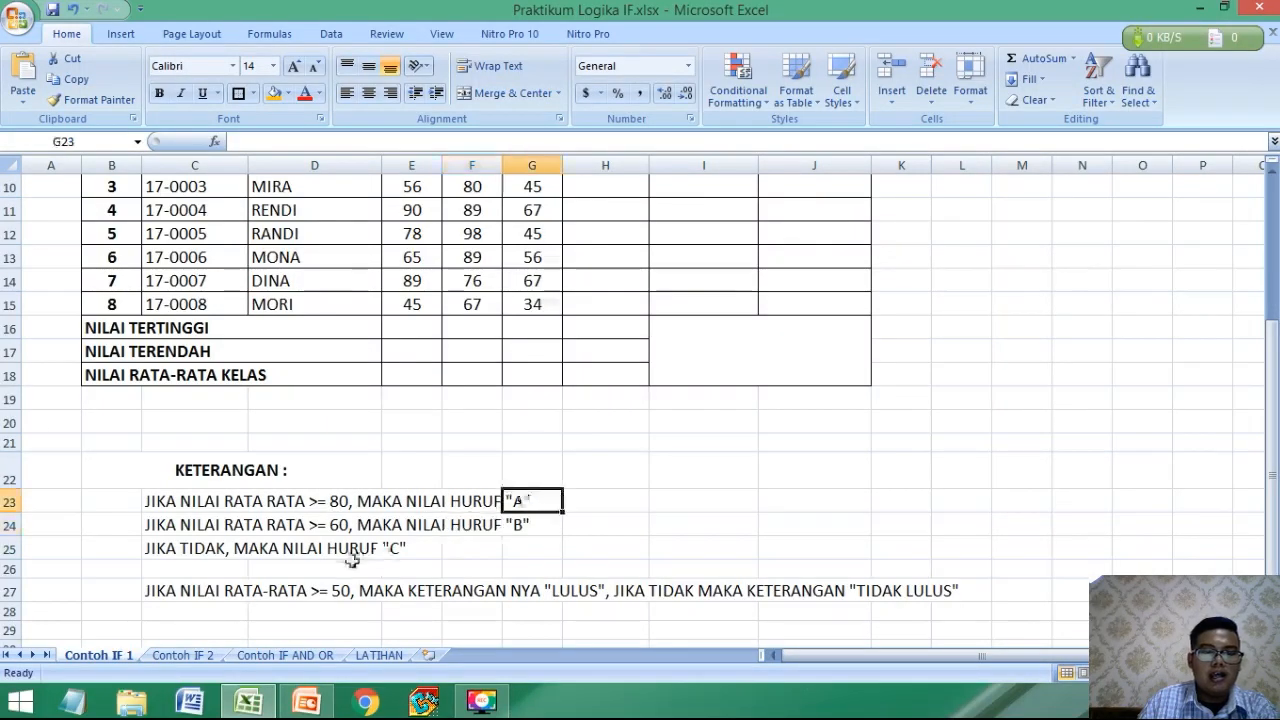
key("Down")
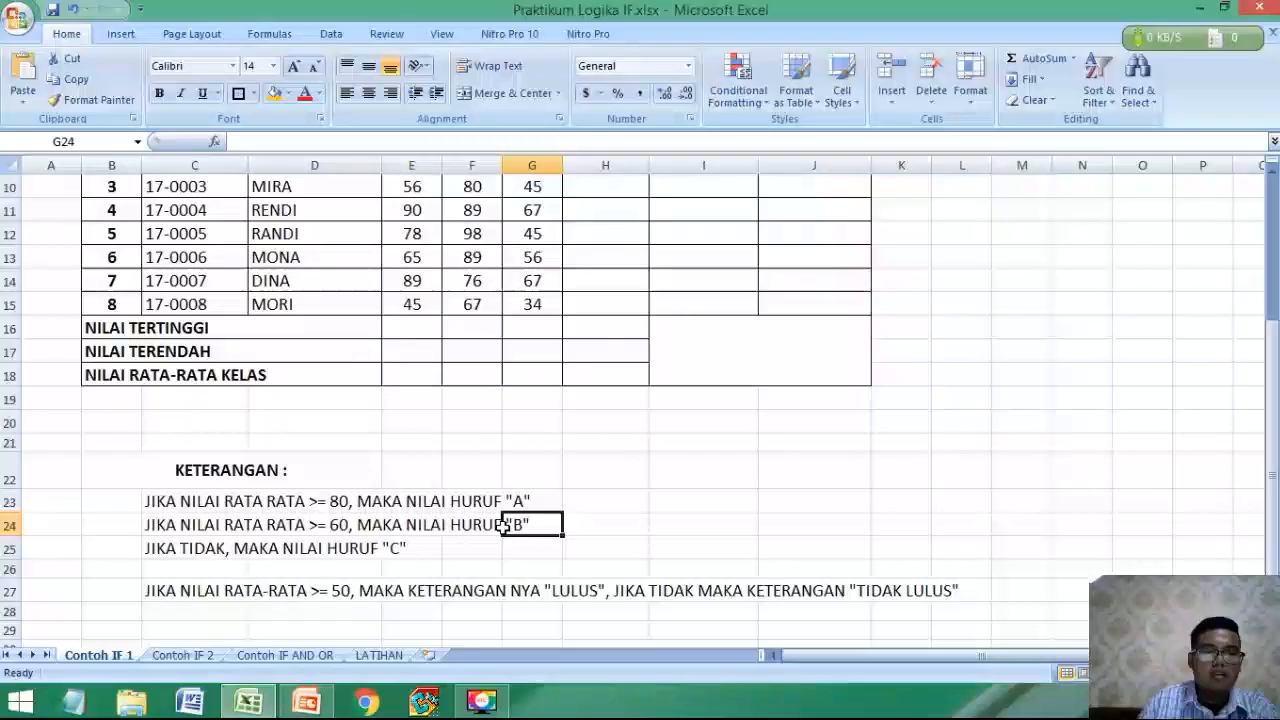
left_click(343, 531)
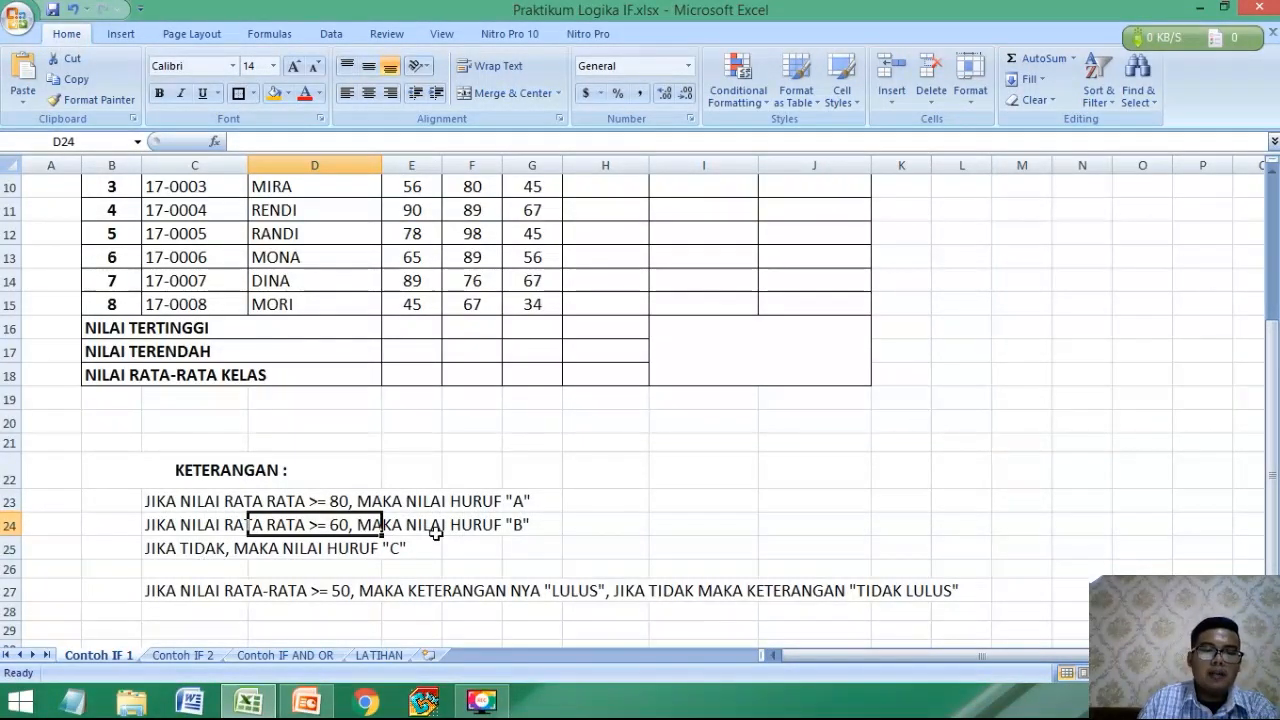
left_click(334, 503)
left_click(336, 524)
left_click(331, 547)
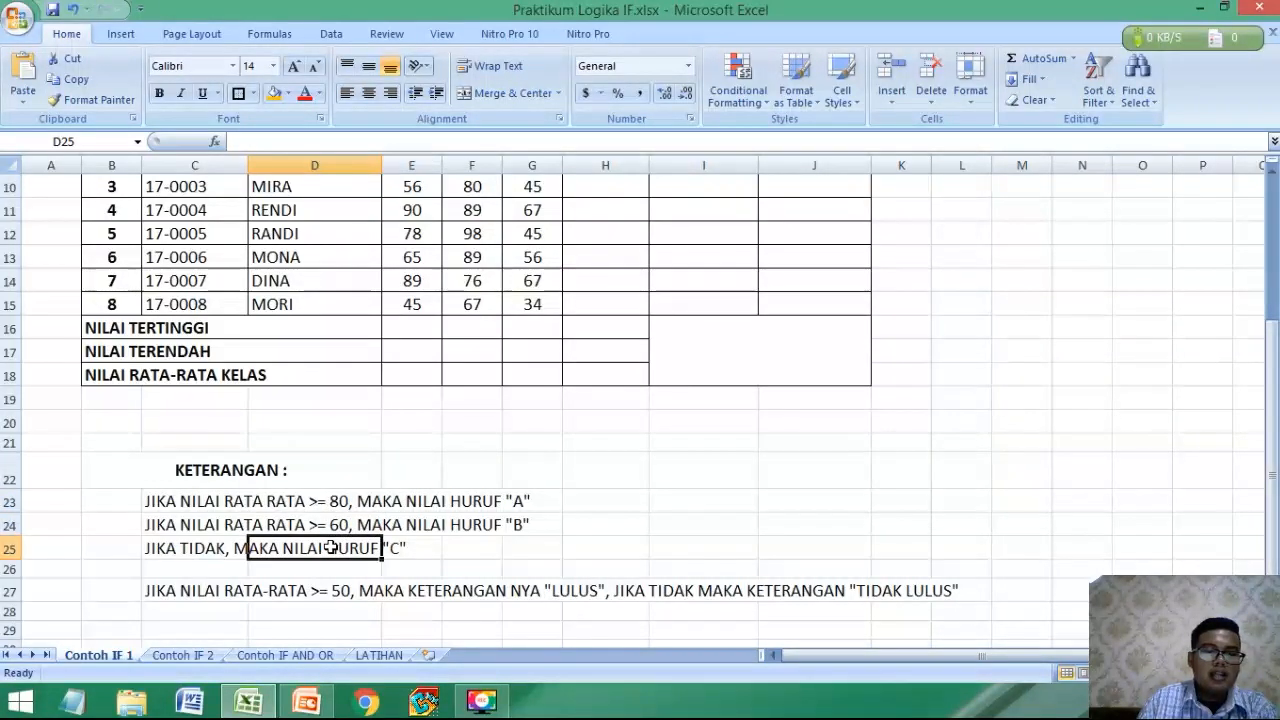
left_click(399, 547)
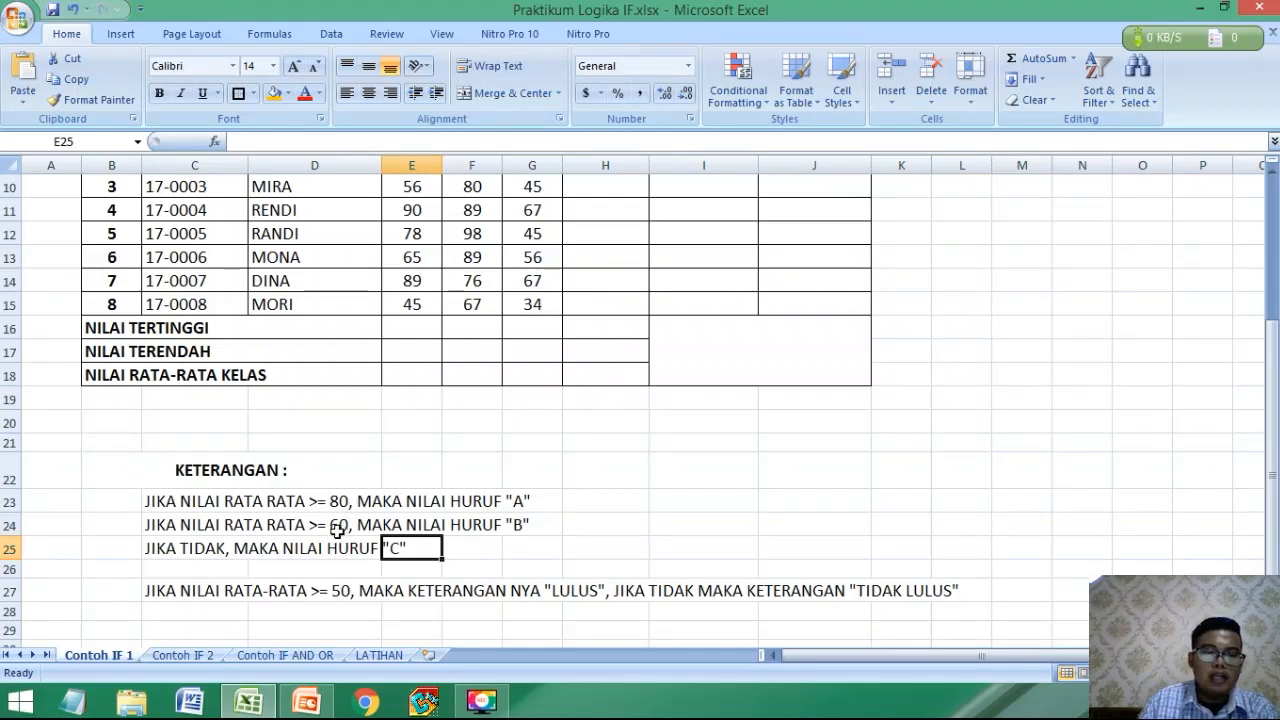
left_click(363, 550)
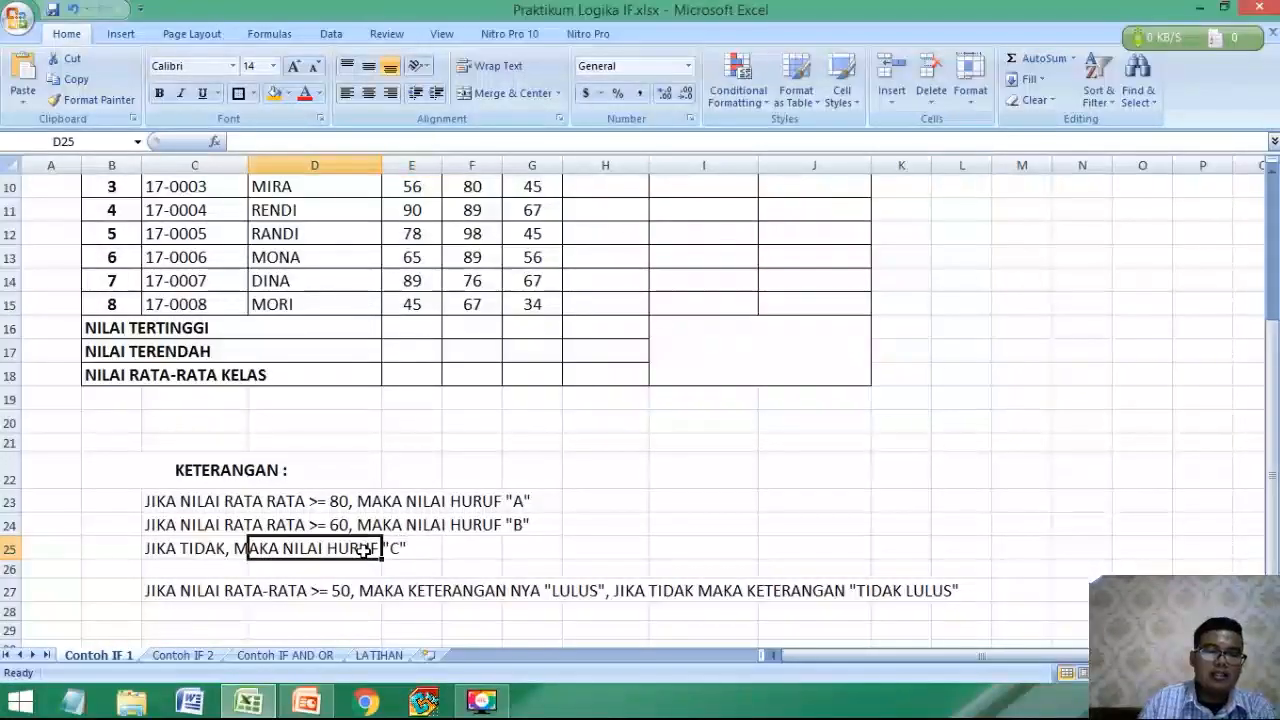
scroll(329, 563, "up", 1)
scroll(250, 570, "down", 1)
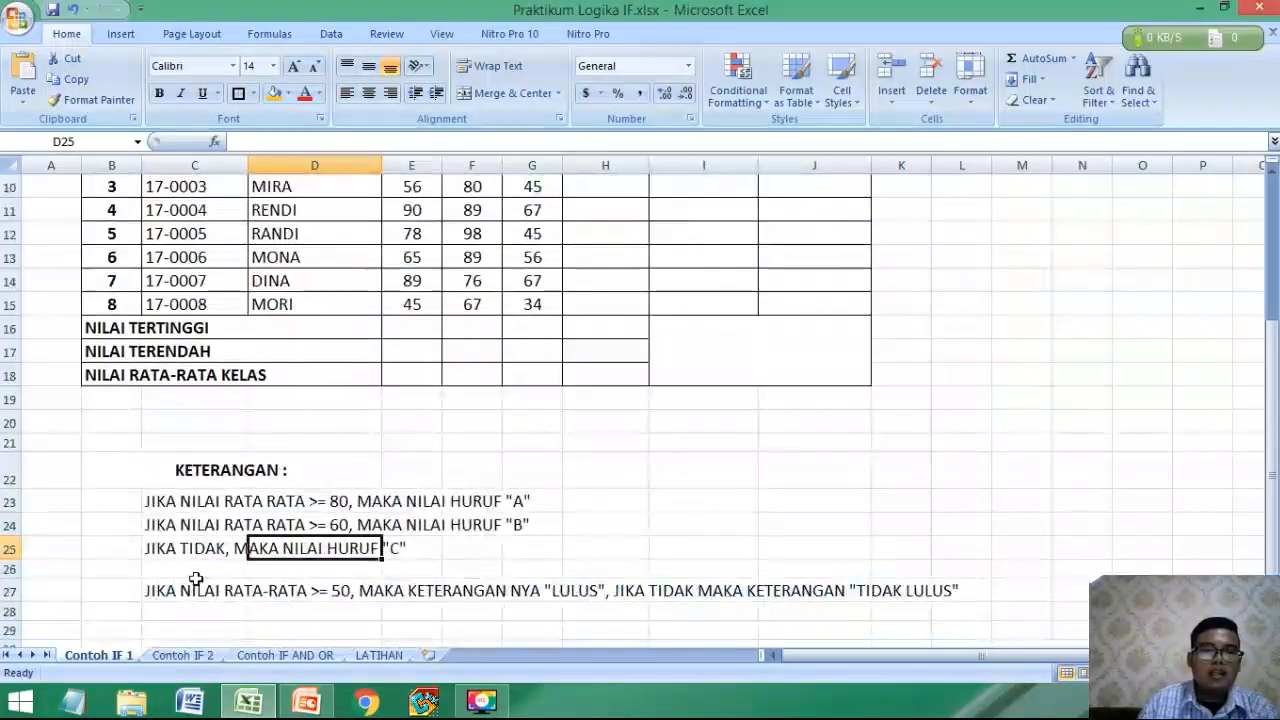
Change the score condition of the LULUS / TIDAK LULUS rule in C27 to "NILAI HURUF A DAN B".
left_click(194, 593)
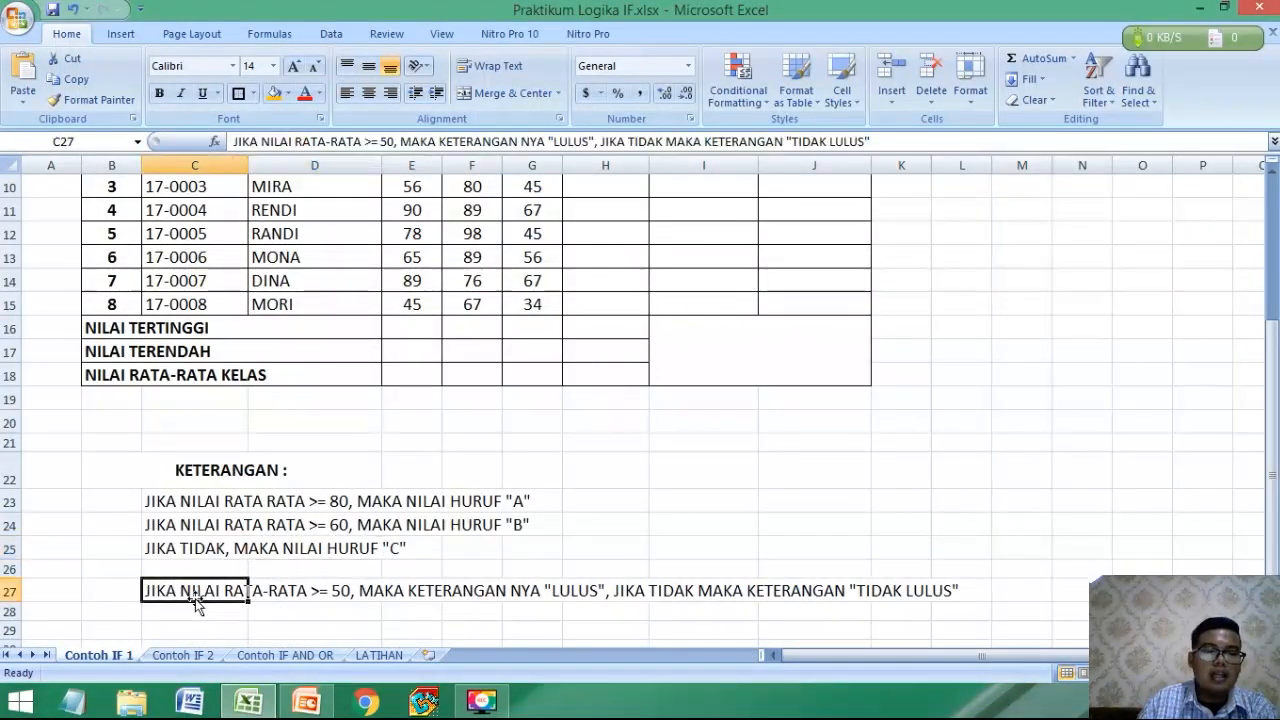
double_click(175, 593)
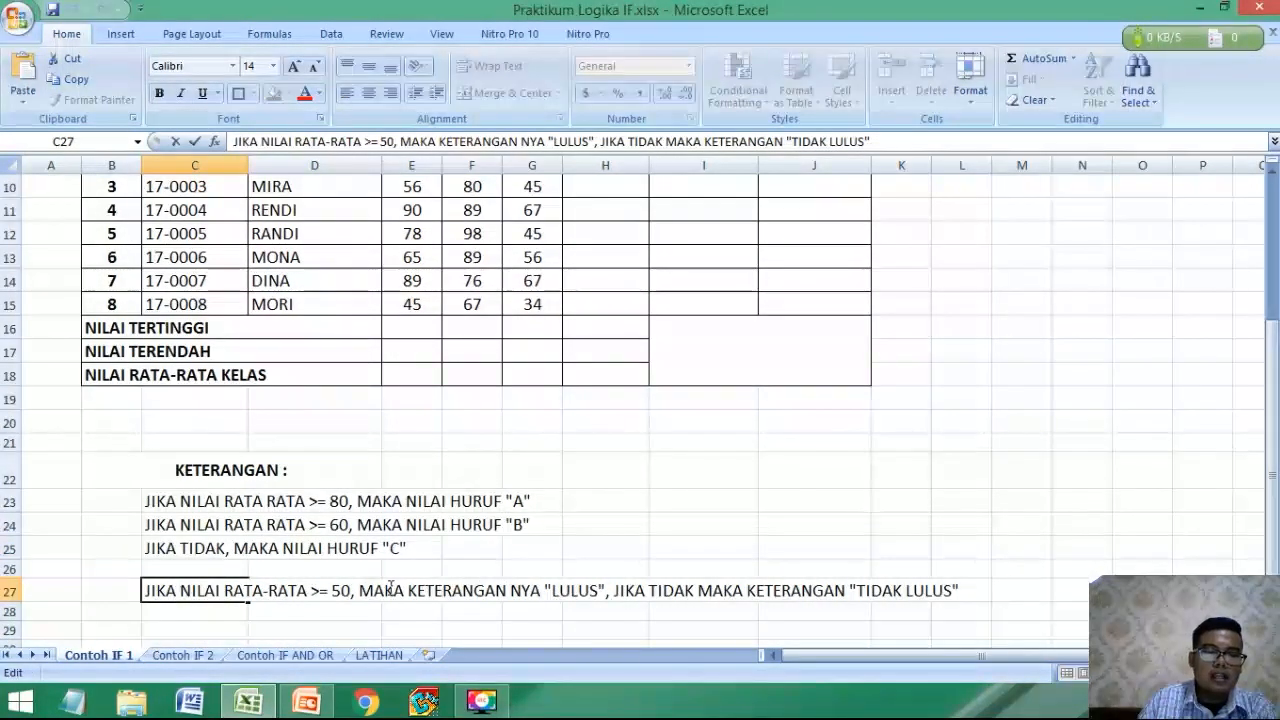
left_click_drag(350, 591, 226, 591)
type("NILAI HURUF A DAN B")
key("Return")
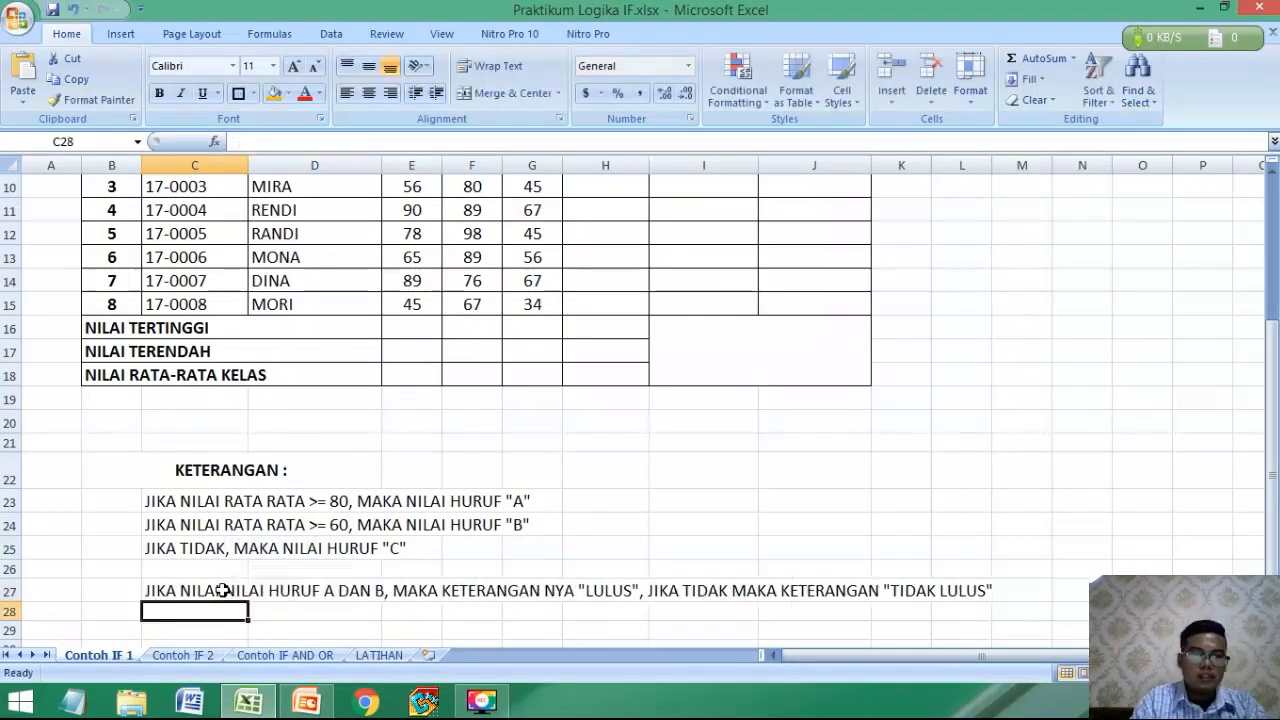
Review the LULUS / TIDAK LULUS rule in row 27 alongside the summary rows and empty columns of the grade table.
left_click(222, 590)
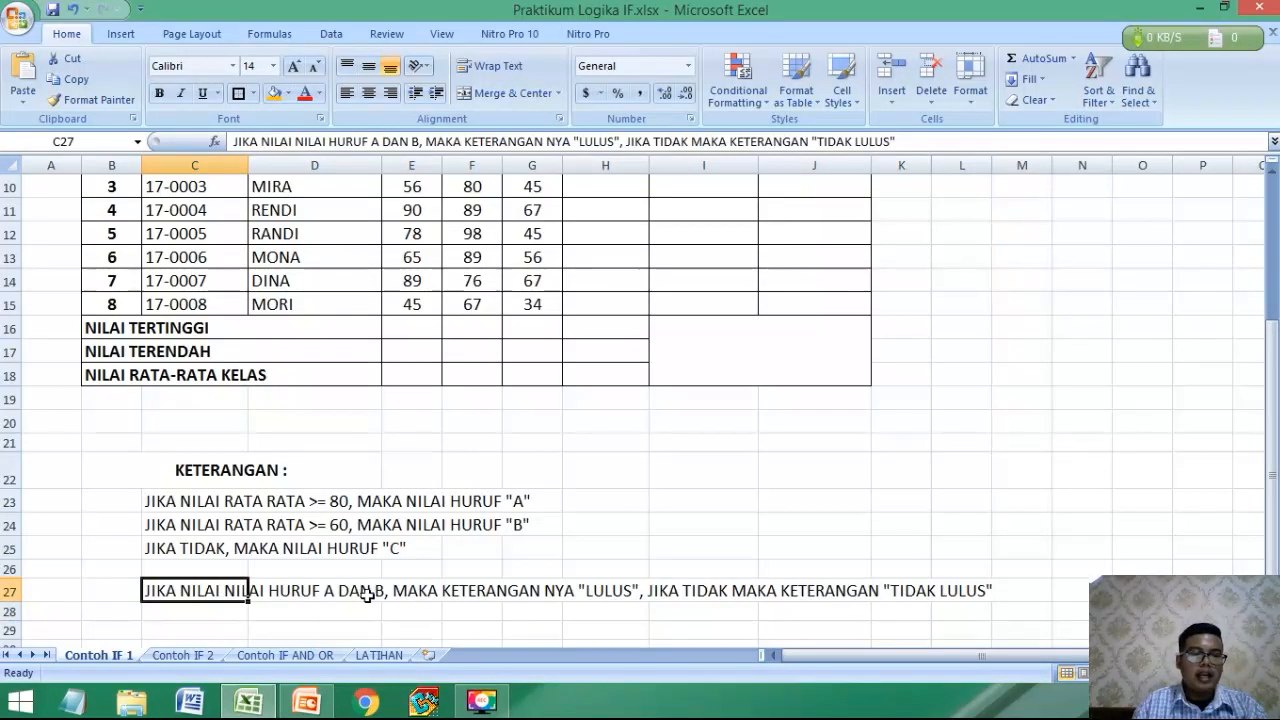
left_click(651, 591)
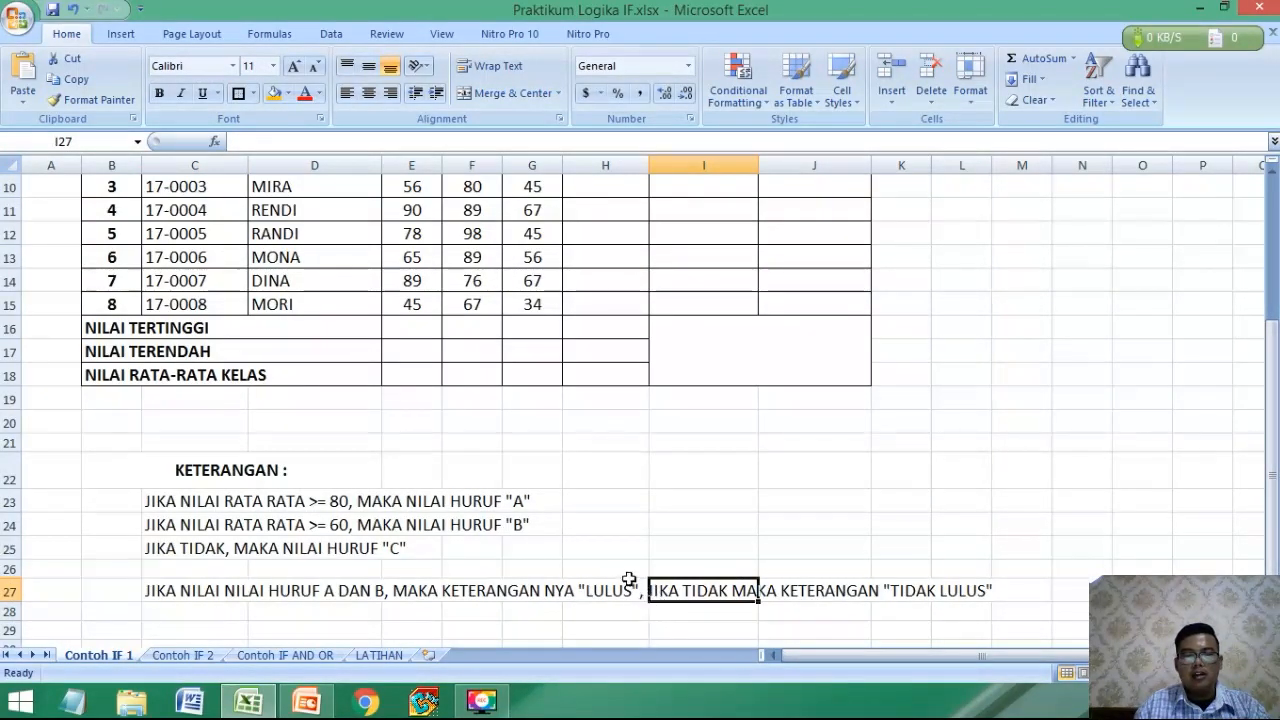
scroll(531, 328, "up", 1)
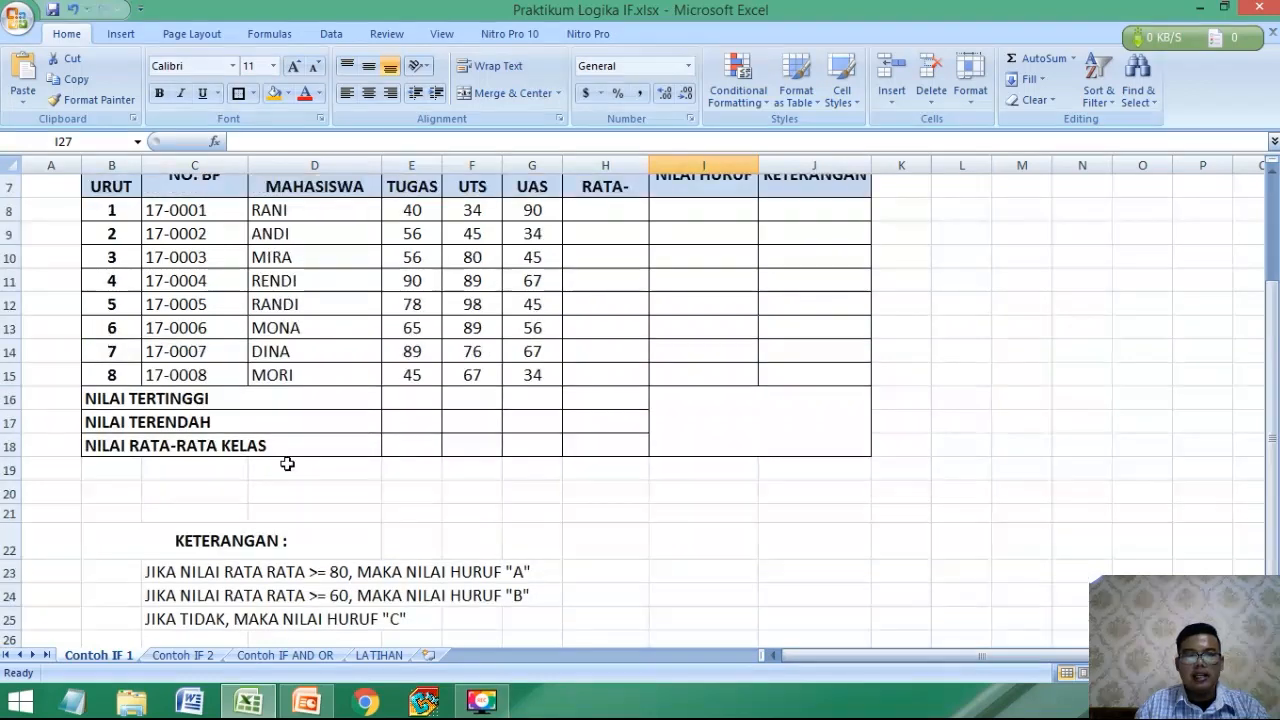
scroll(290, 465, "down", 1)
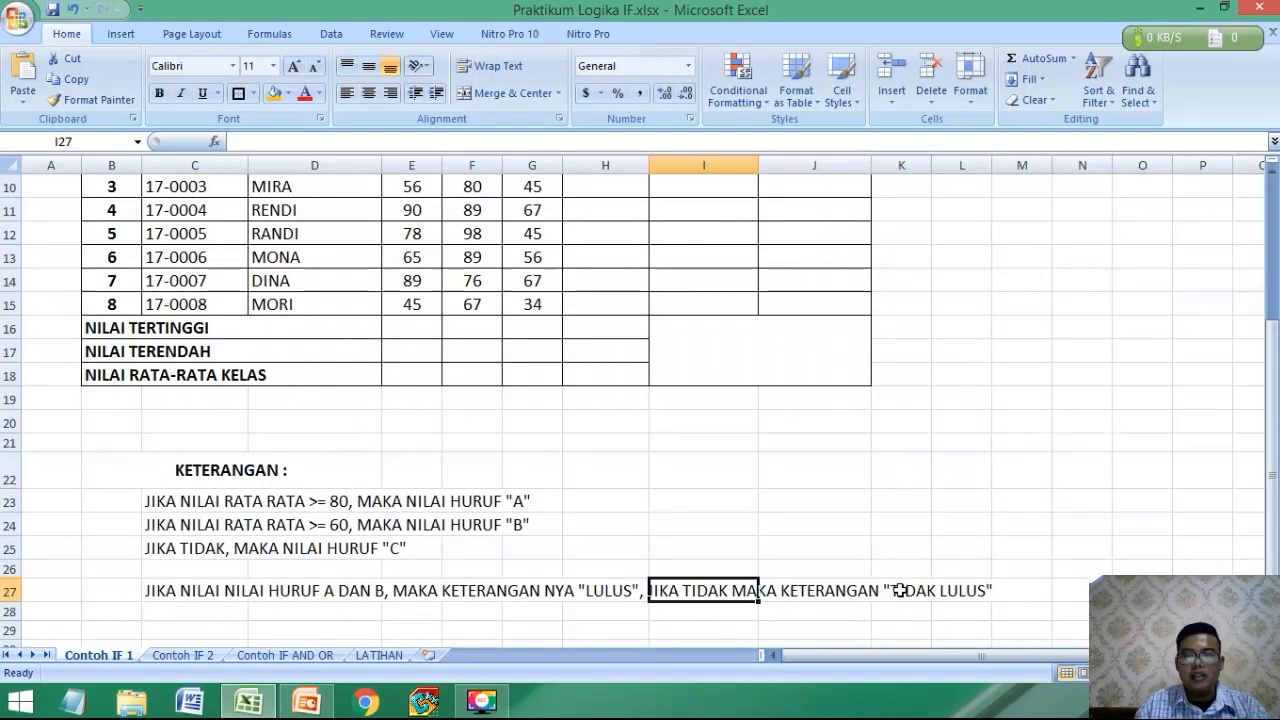
scroll(913, 593, "up", 1)
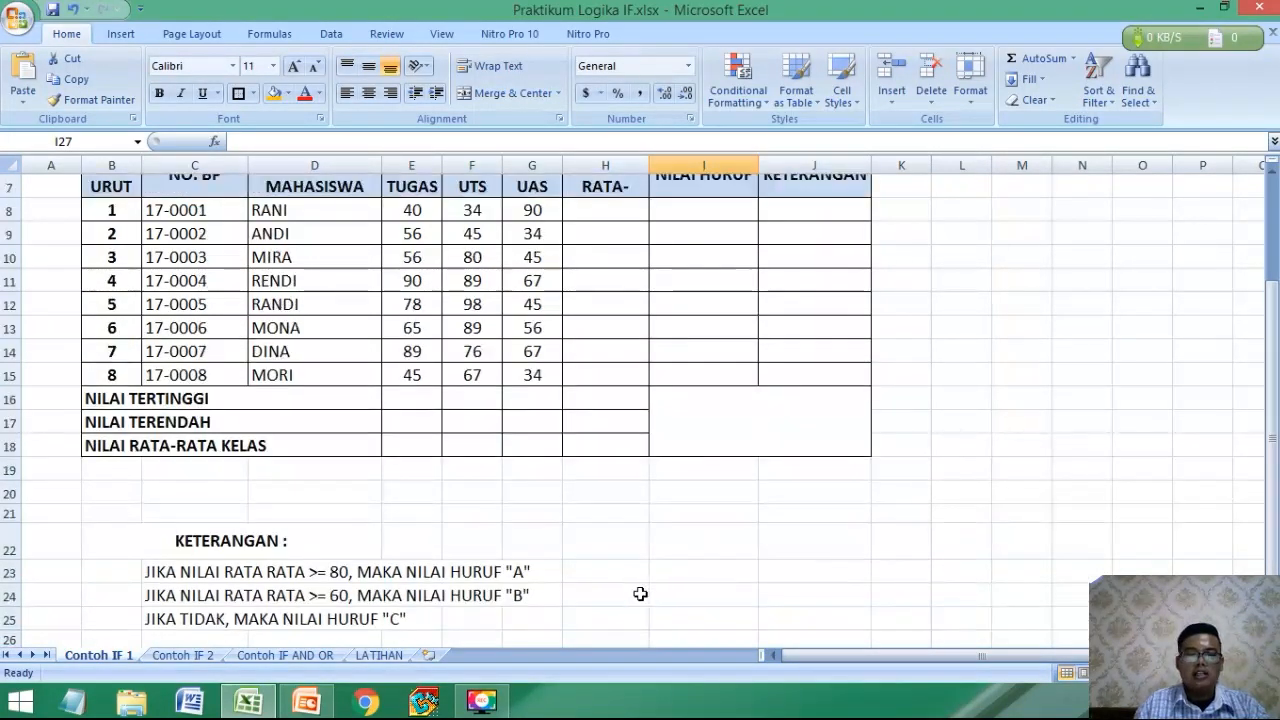
scroll(630, 594, "up", 1)
scroll(620, 560, "down", 1)
scroll(593, 321, "up", 2)
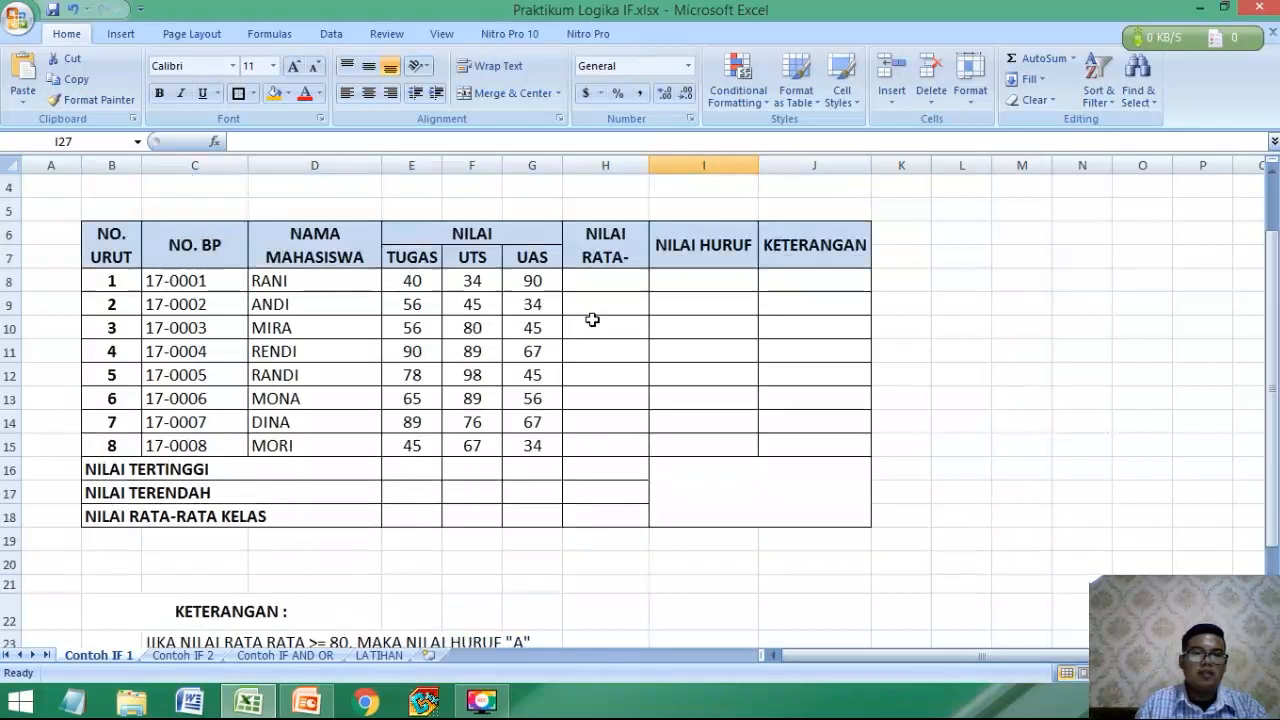
Calculate the first student's average in H8 with the formula =AVERAGE(E8:G8).
left_click(610, 359)
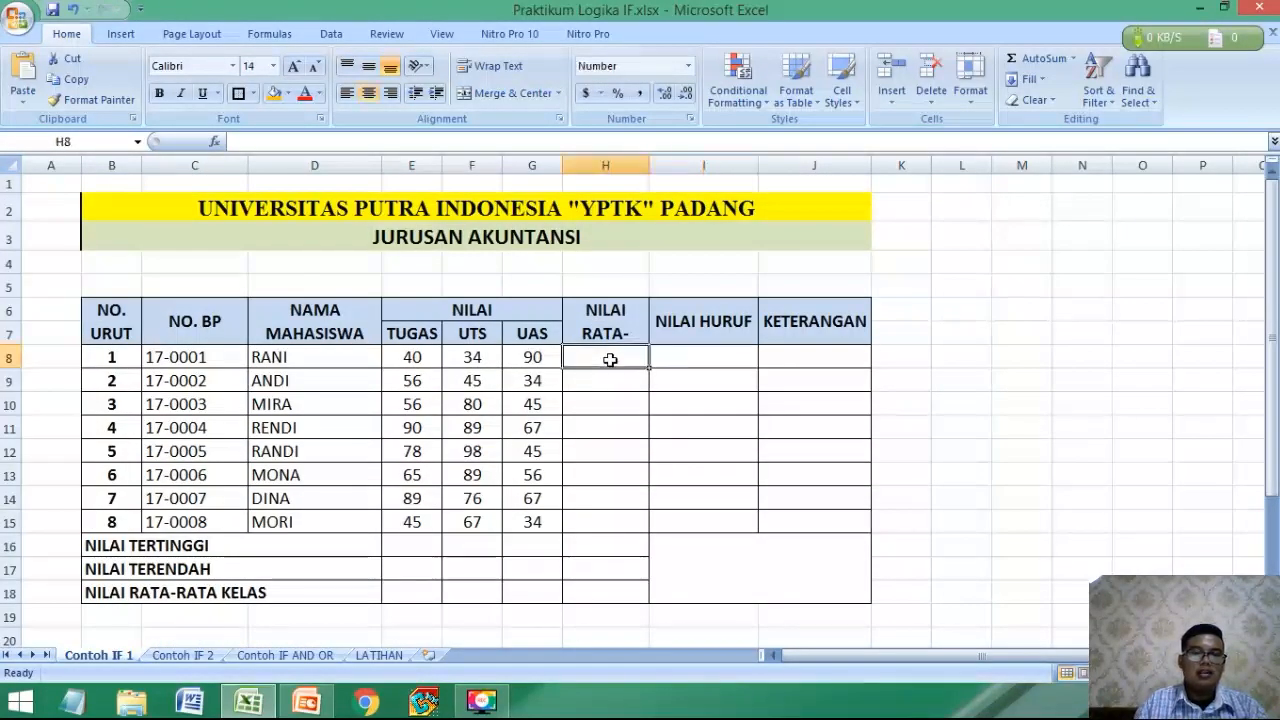
type("=AVE")
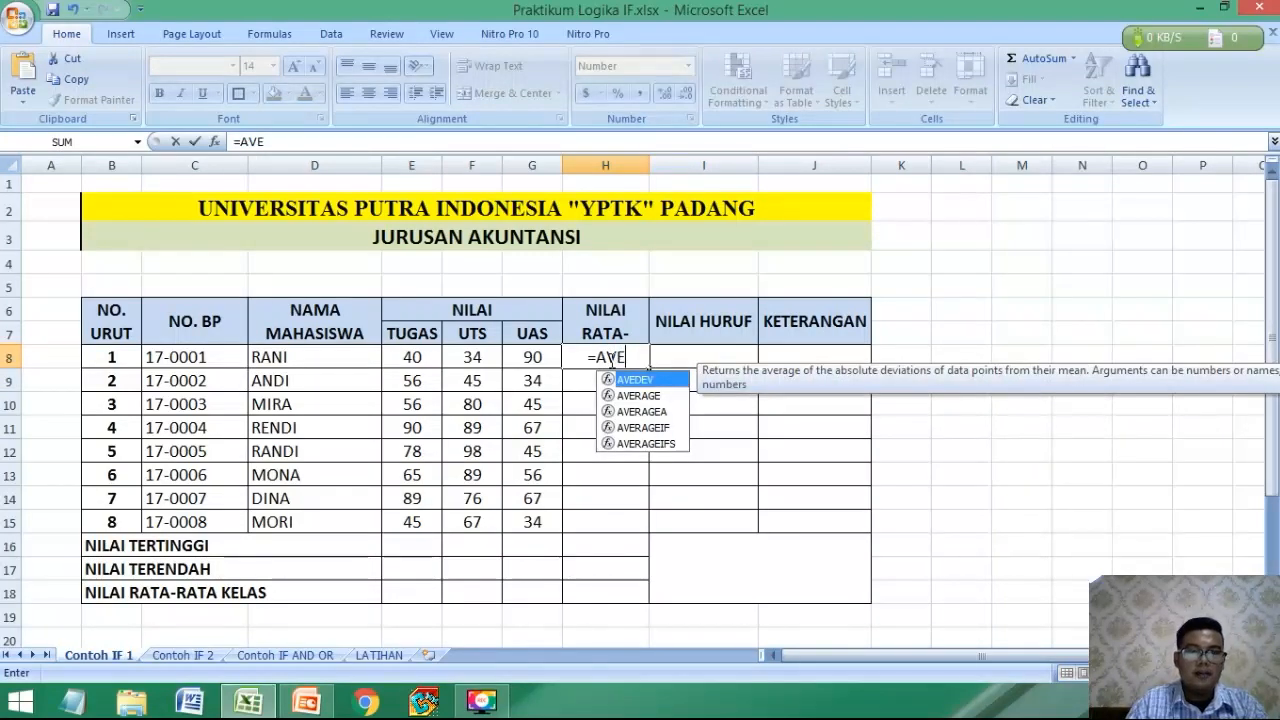
type("RAGE(")
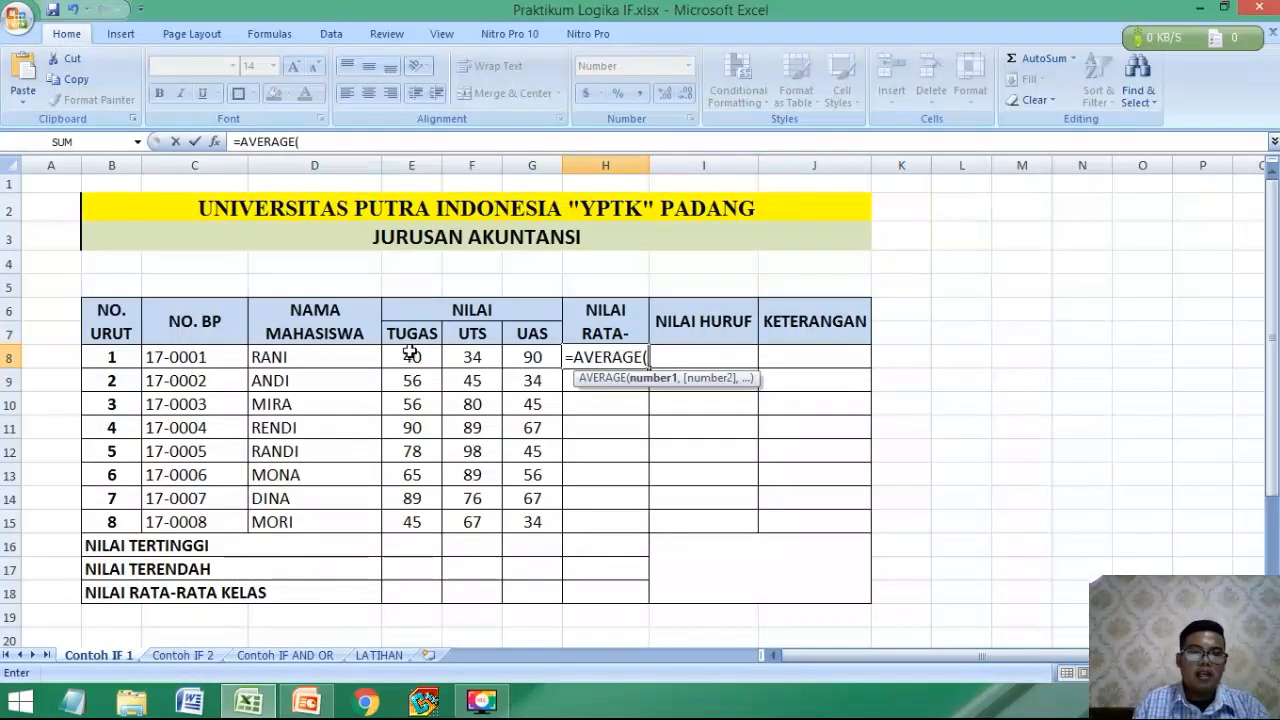
left_click_drag(410, 357, 529, 346)
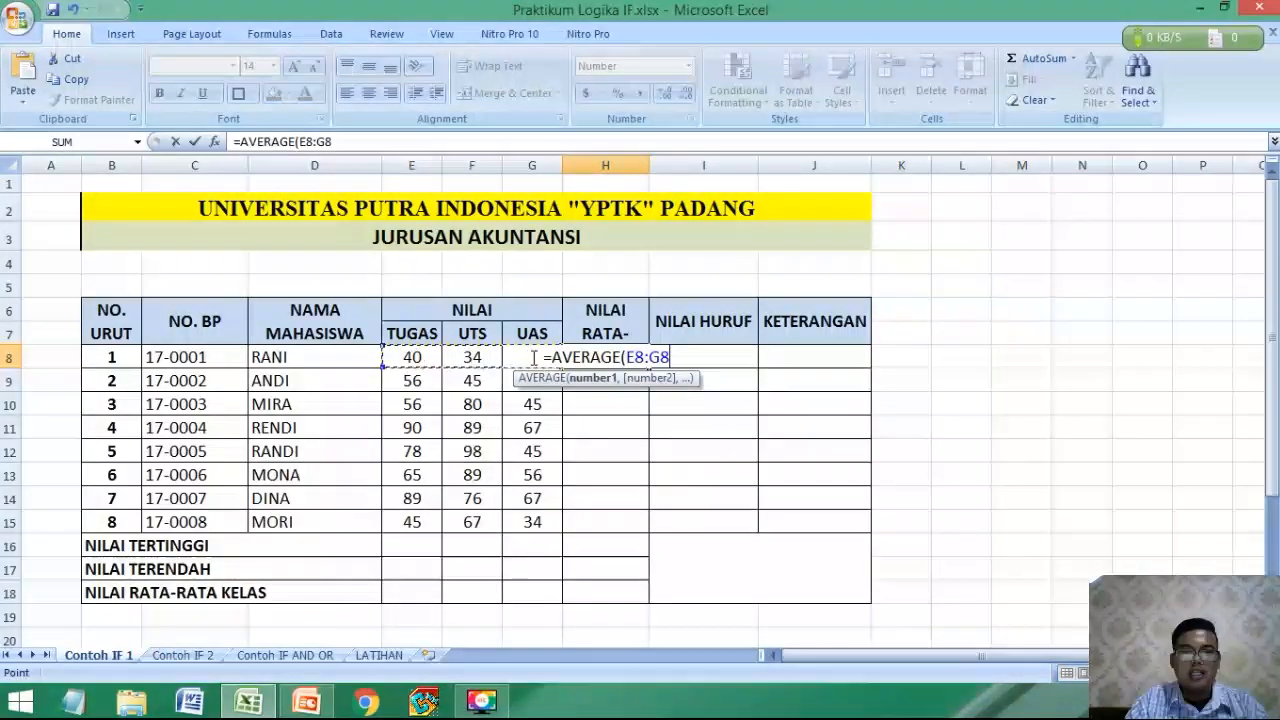
type(")")
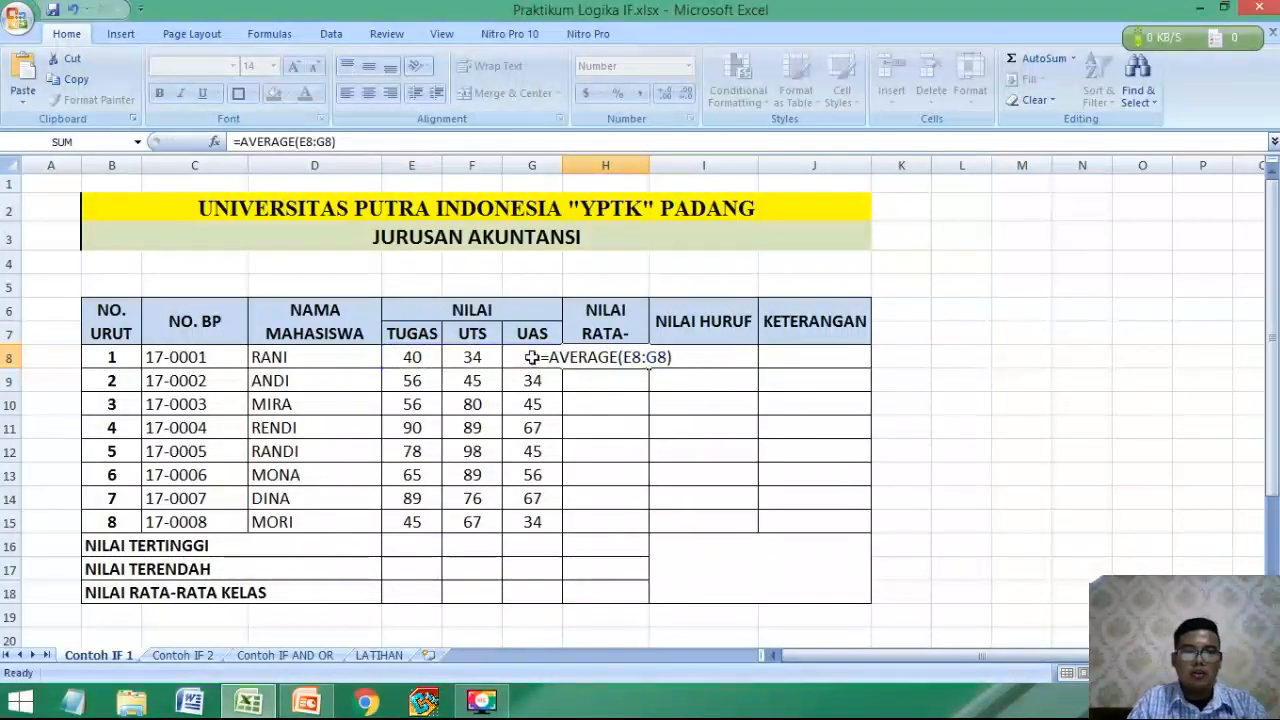
key("Return")
Copy the average formula from H8 down to the last student in H15.
left_click(627, 356)
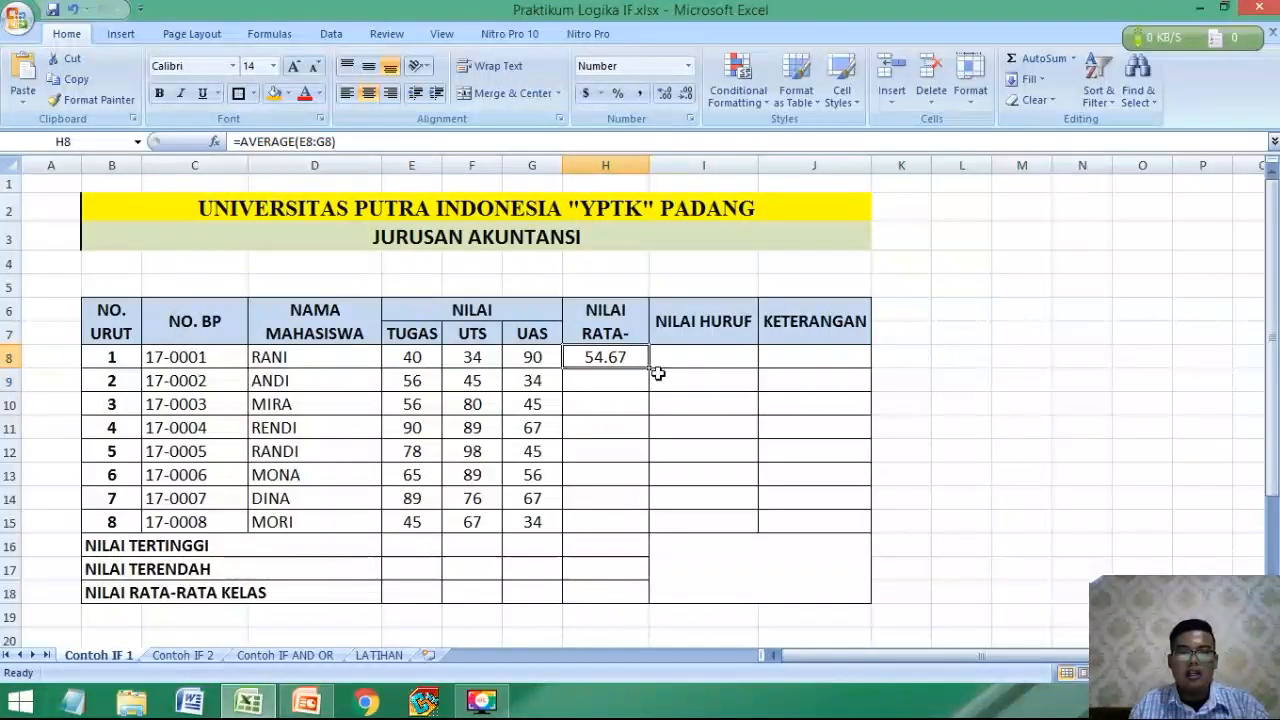
left_click_drag(650, 369, 650, 541)
left_click(712, 430)
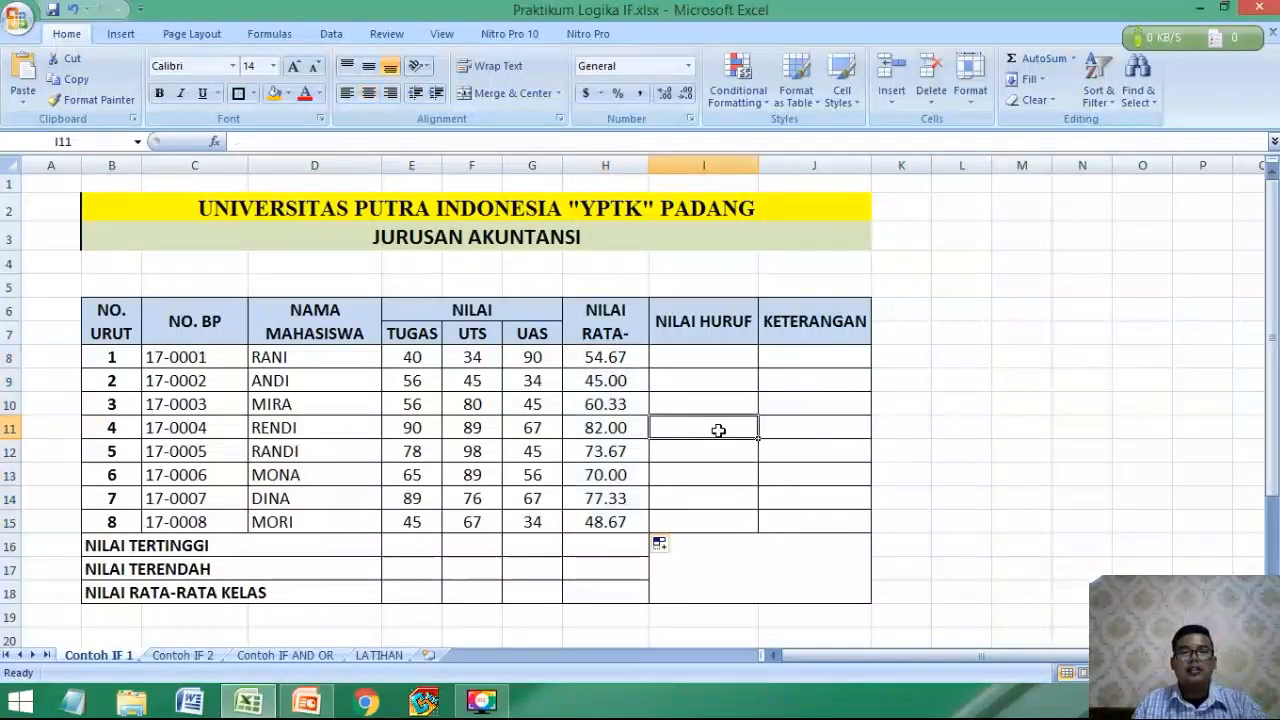
Start an IF formula in I8 with the logical test H8>=80, following the letter-grade rule in row 23.
left_click(688, 352)
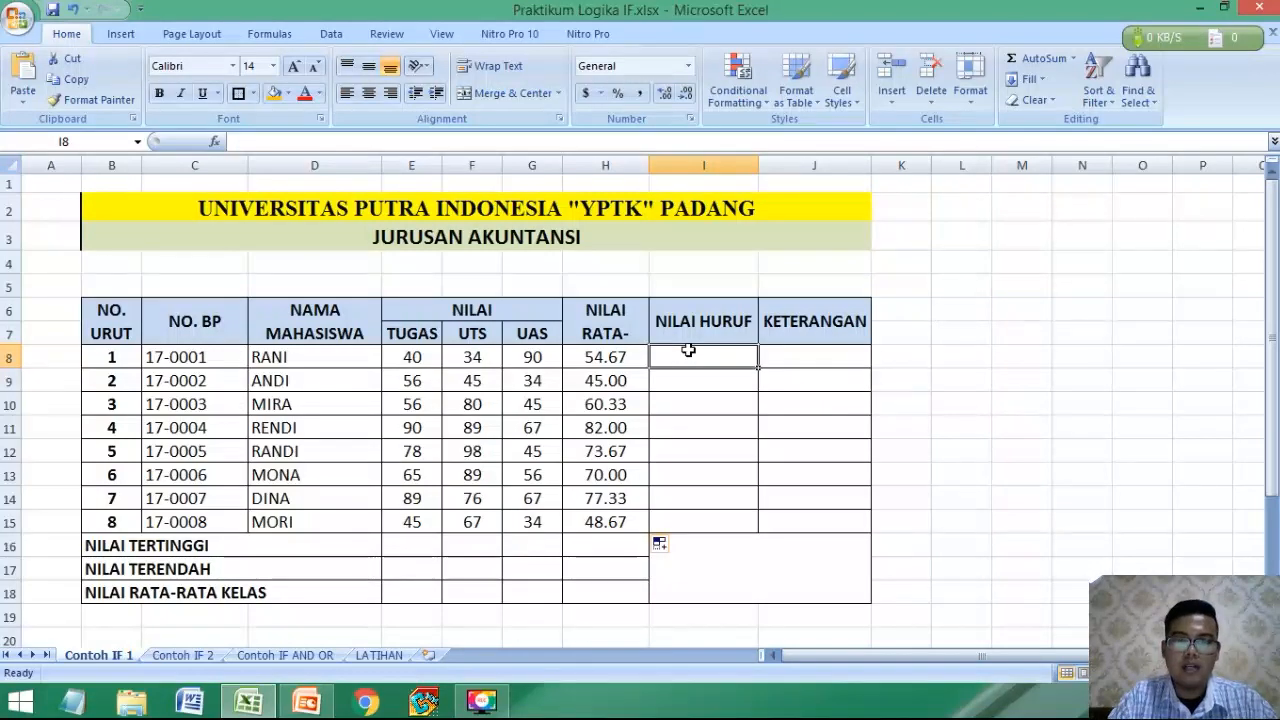
type("=")
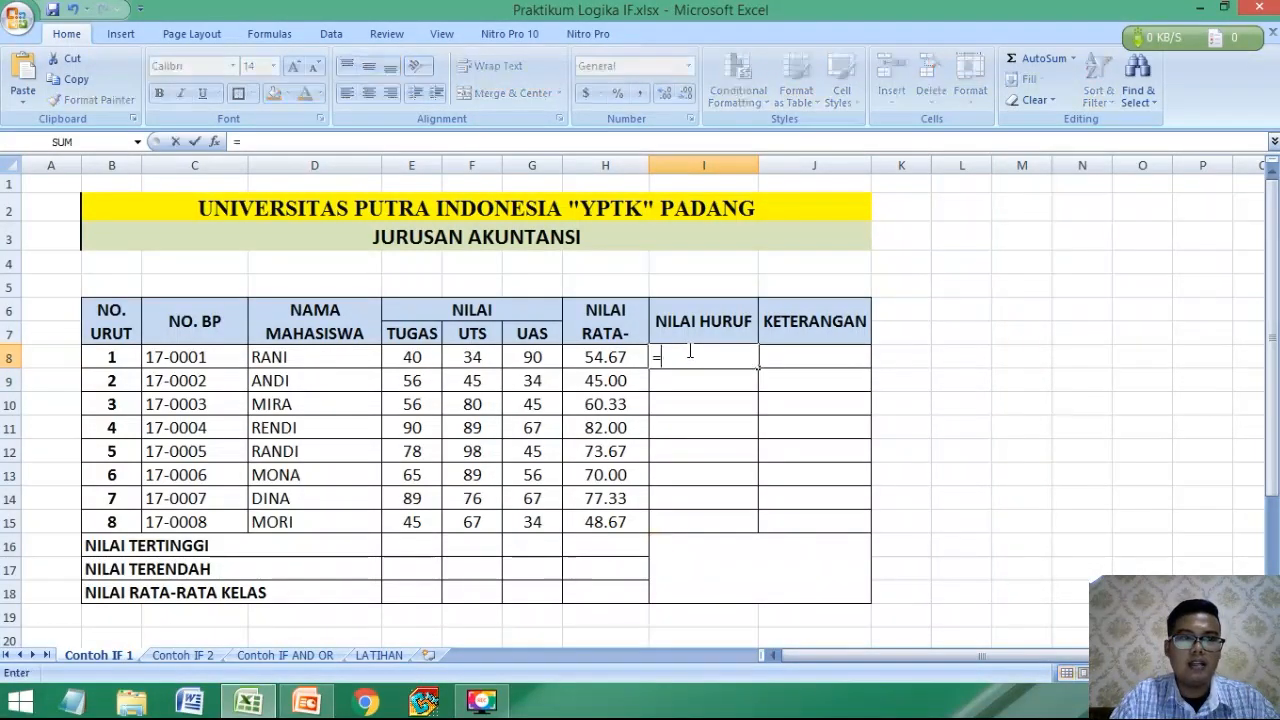
type("IF")
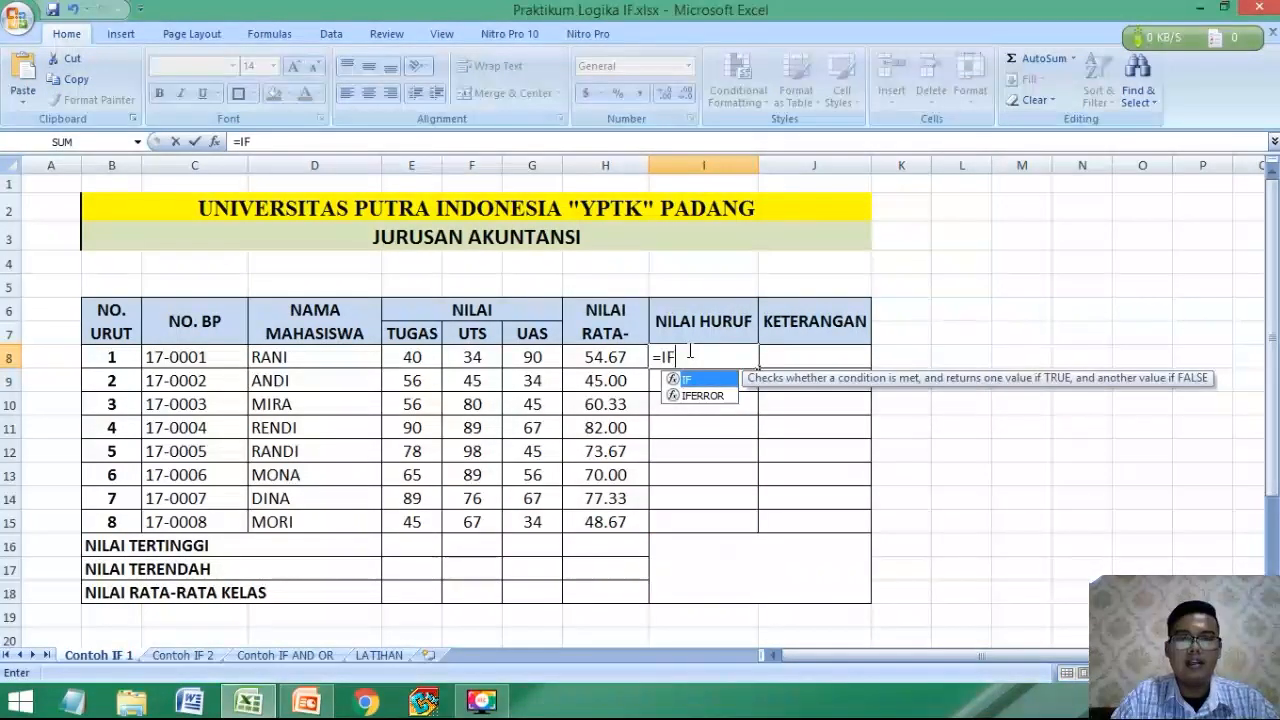
type("(")
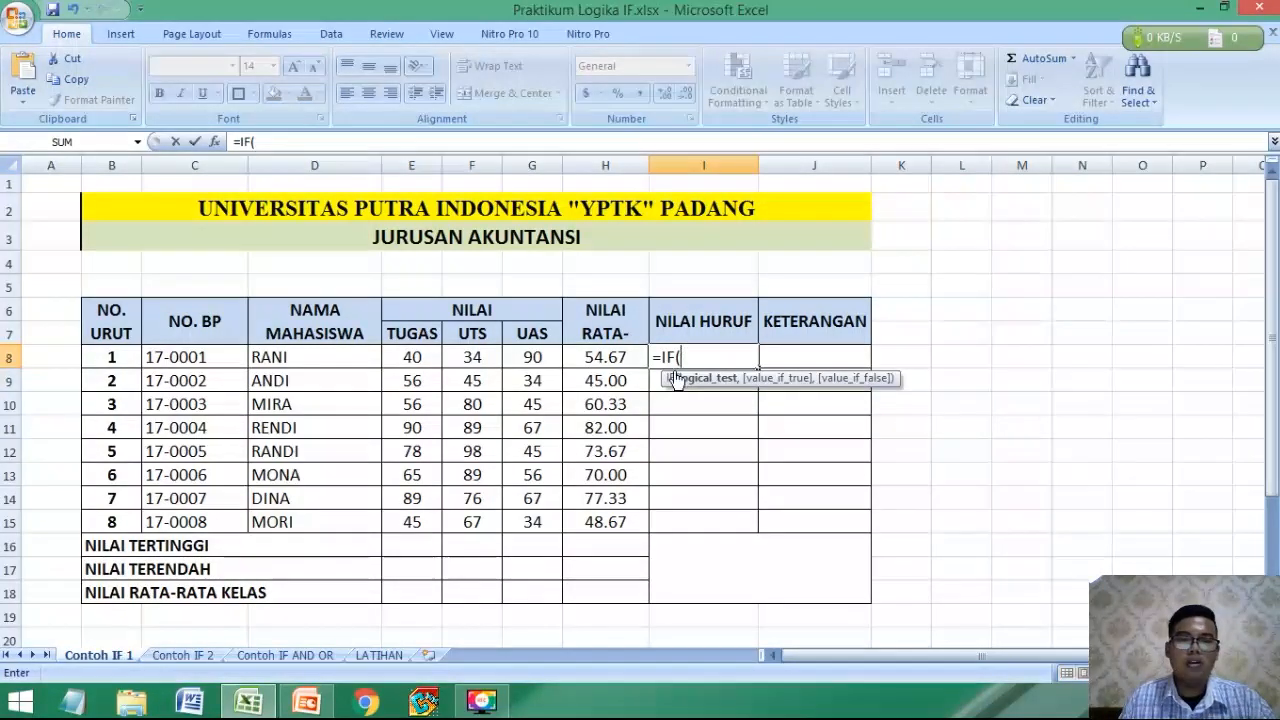
scroll(580, 390, "down", 2)
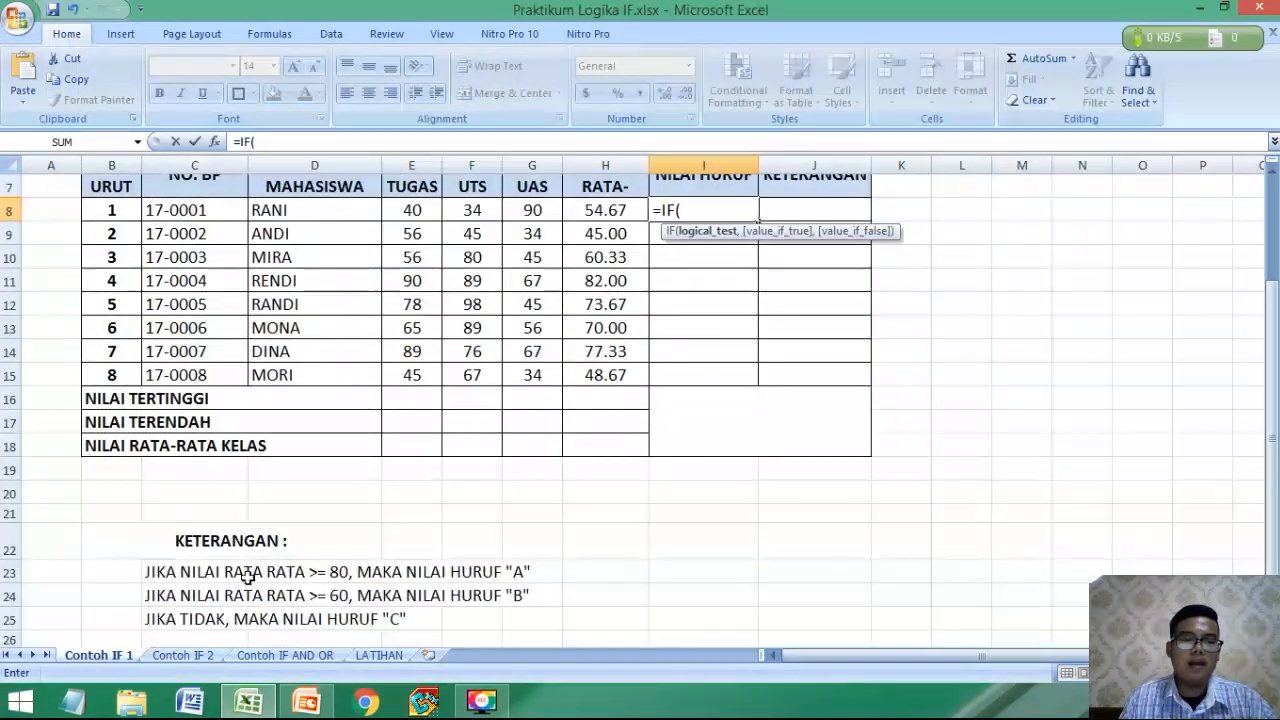
scroll(631, 567, "up", 2)
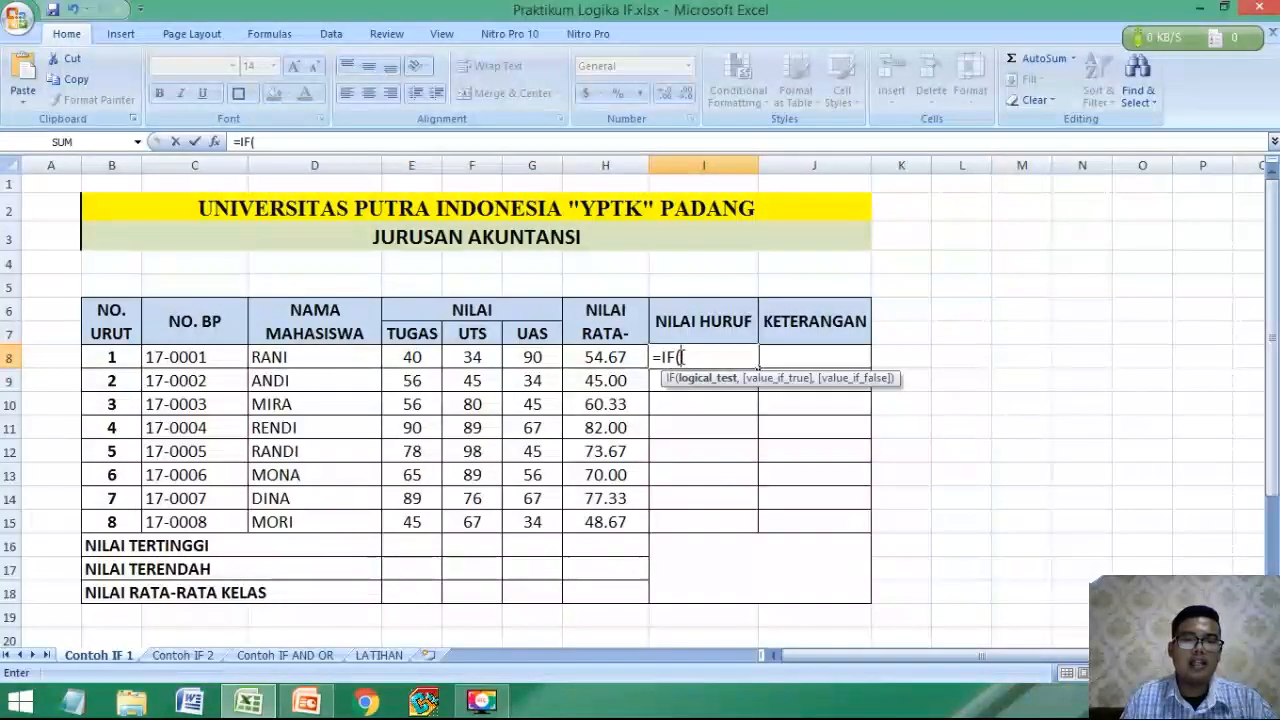
left_click(588, 360)
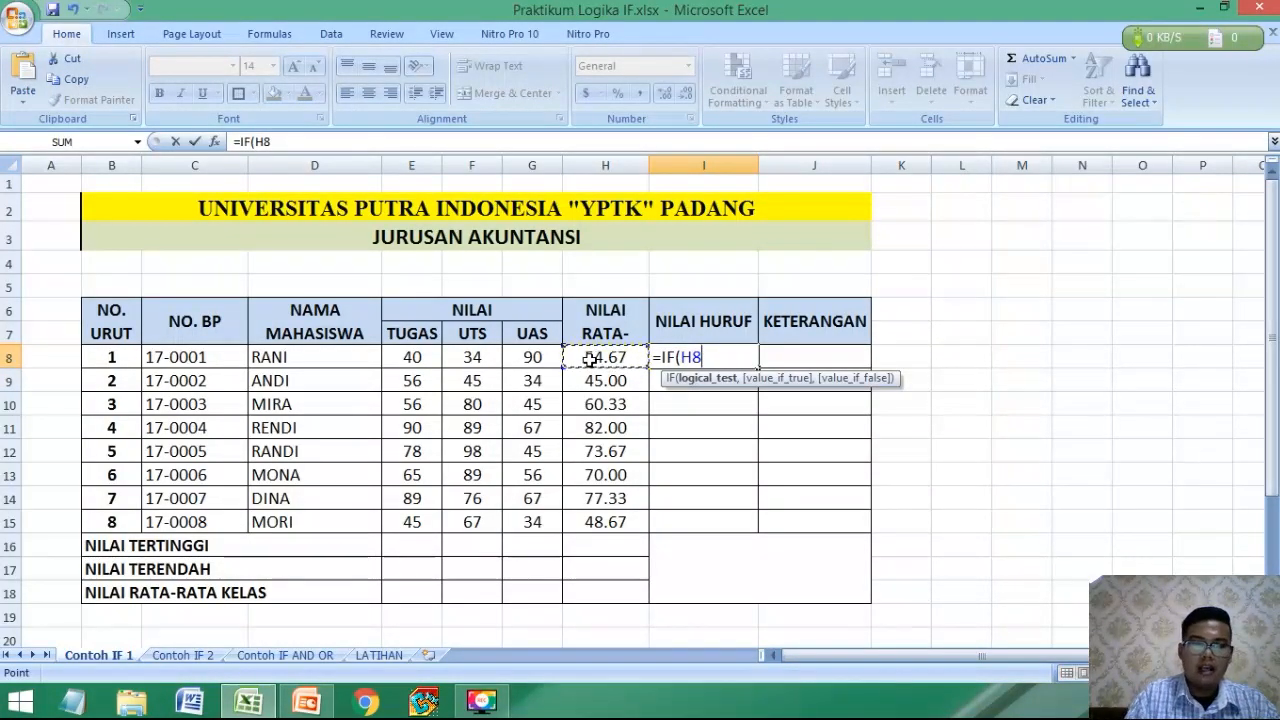
scroll(590, 360, "down", 1)
scroll(420, 480, "down", 1)
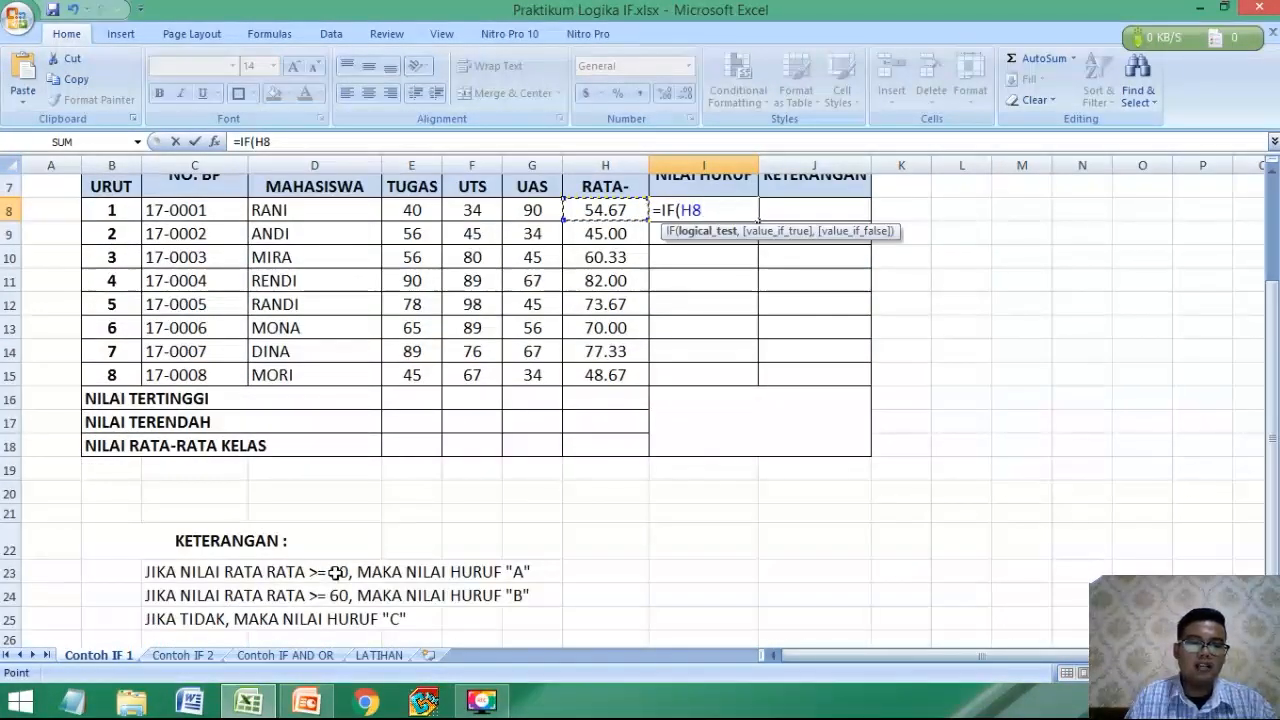
scroll(360, 530, "up", 2)
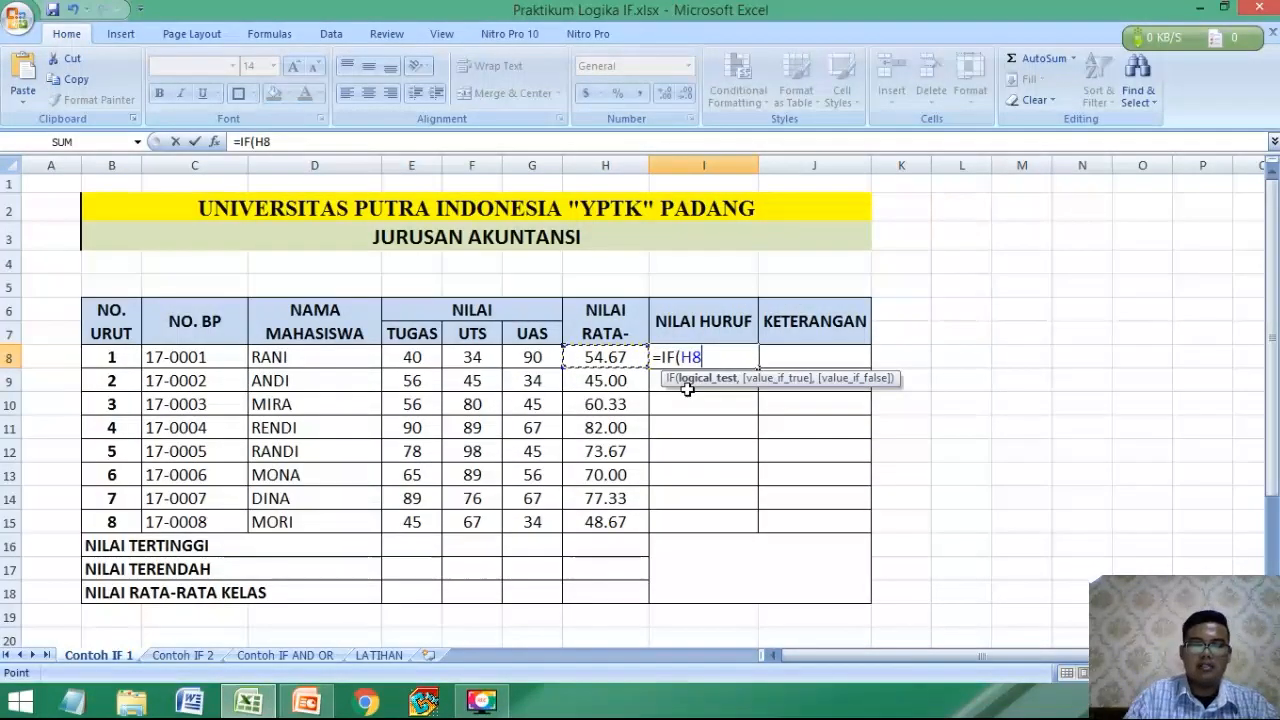
type(">=80")
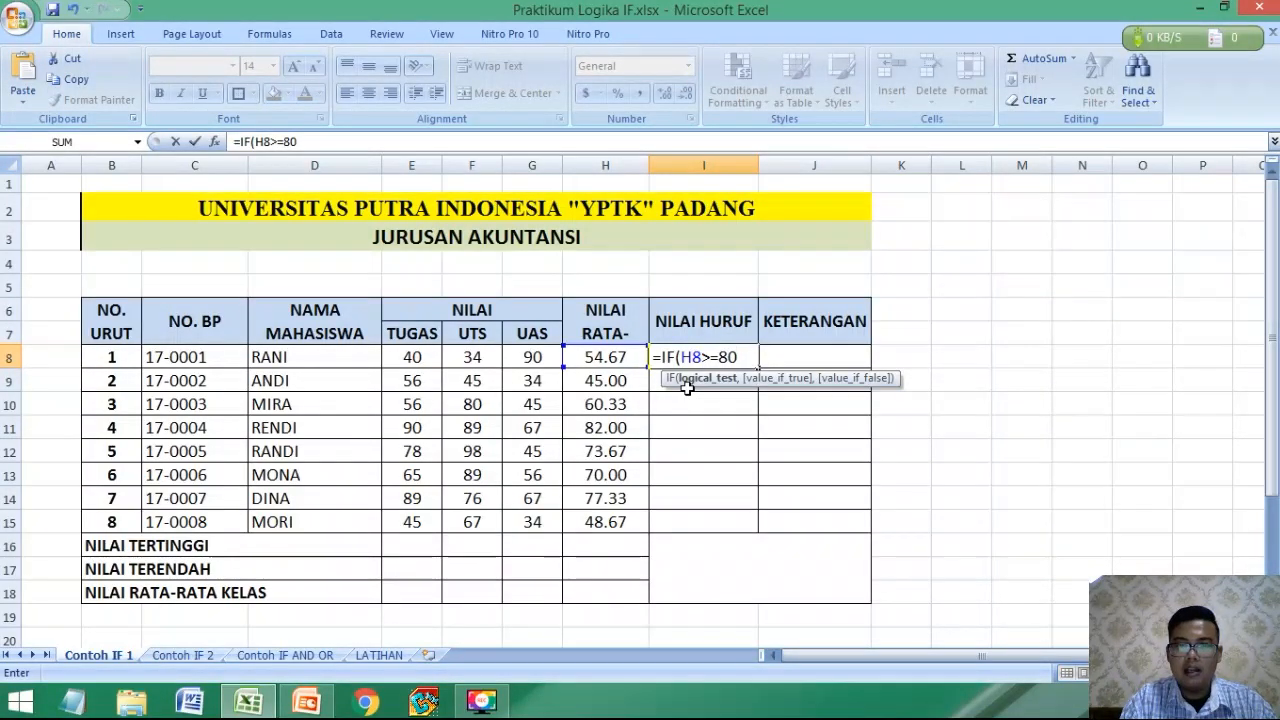
type(",")
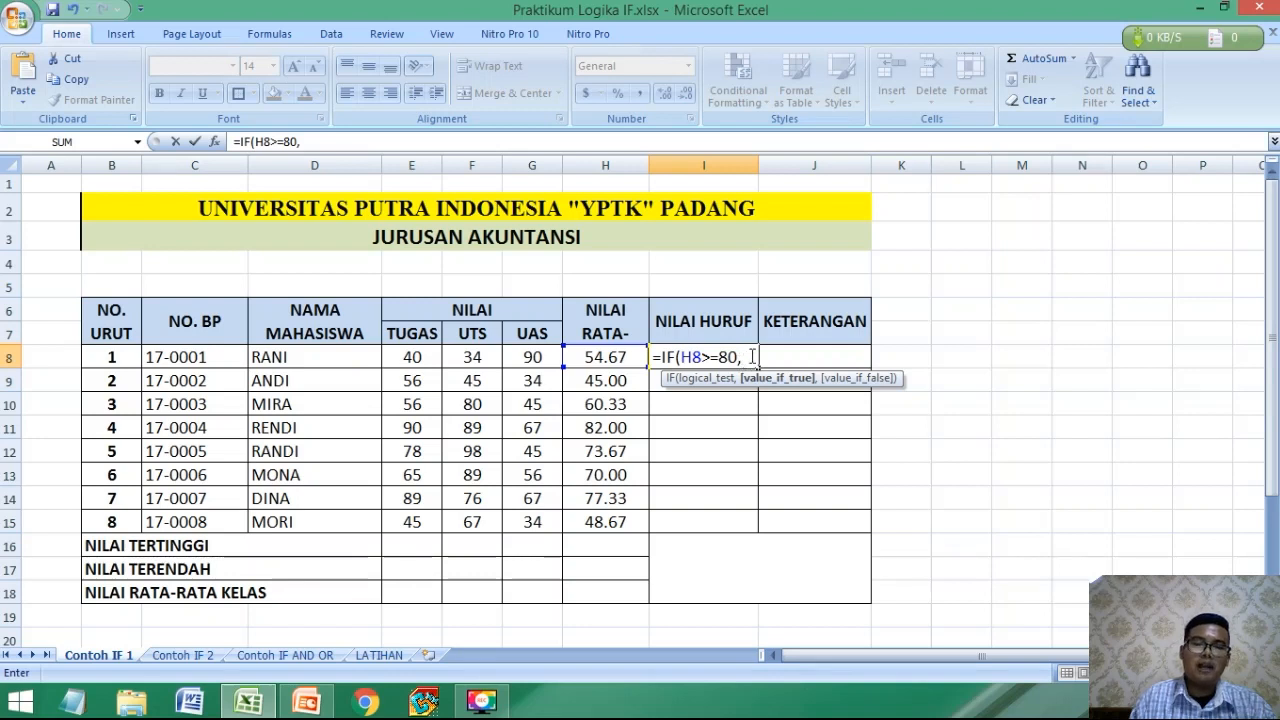
Add "A" as the value-if-true of the IF formula in I8, checking it against the grading rules.
scroll(751, 351, "down", 3)
scroll(751, 351, "up", 3)
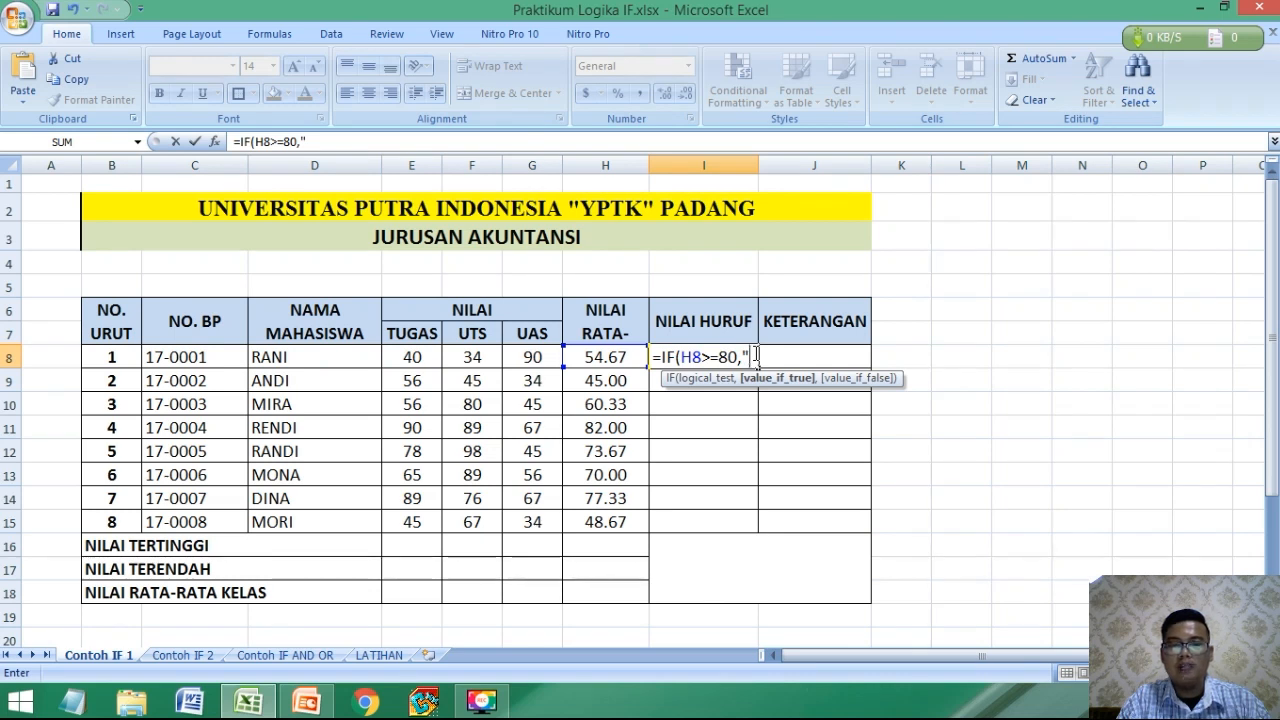
type("A\"")
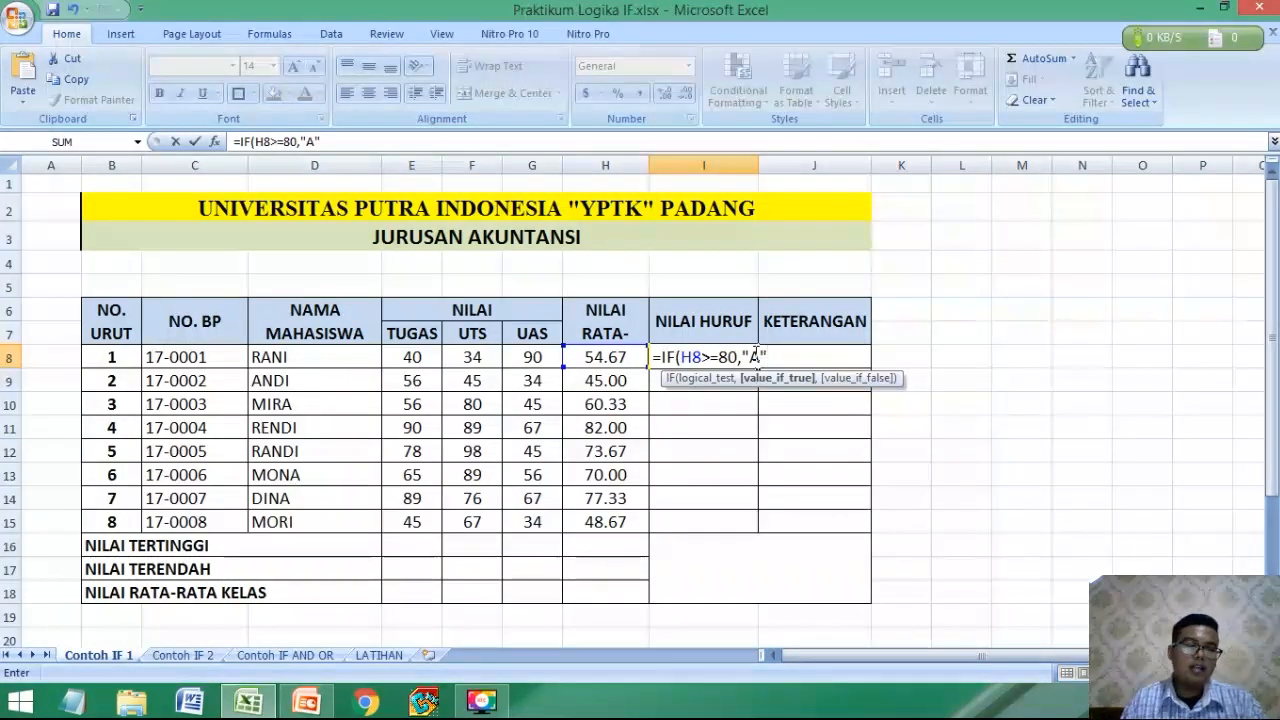
scroll(222, 503, "down", 2)
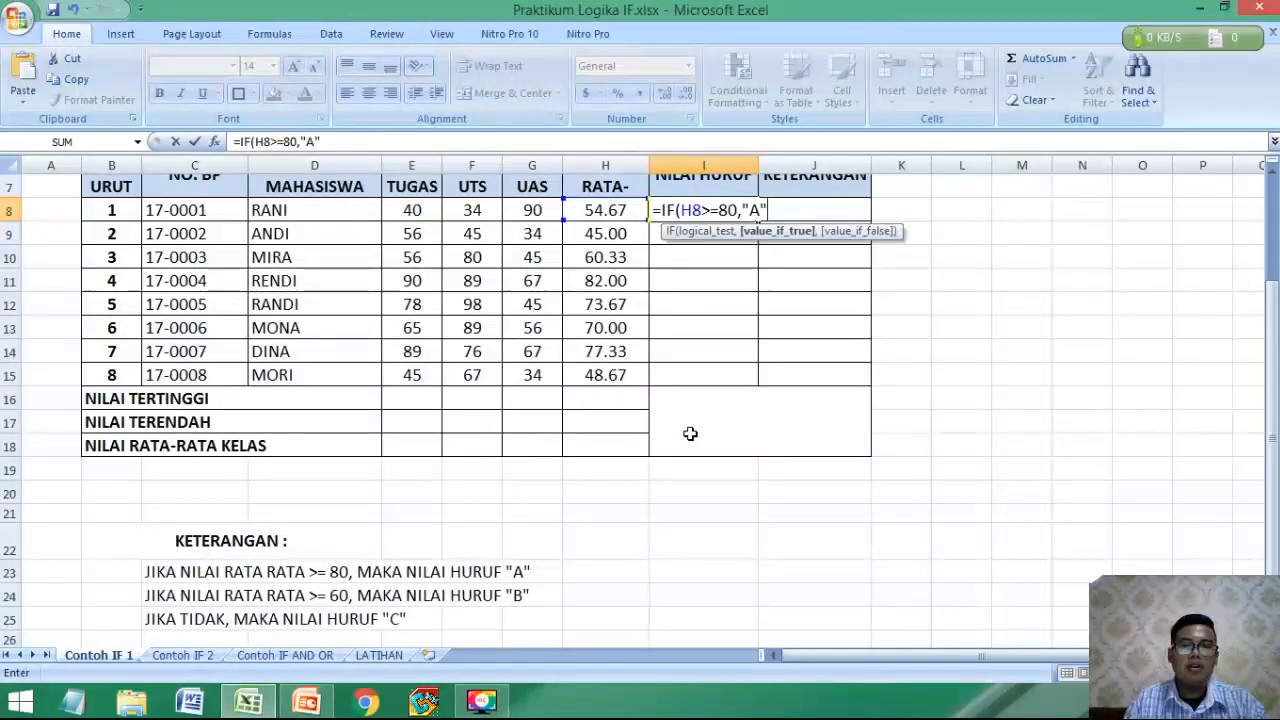
scroll(690, 434, "up", 1)
left_click(797, 278)
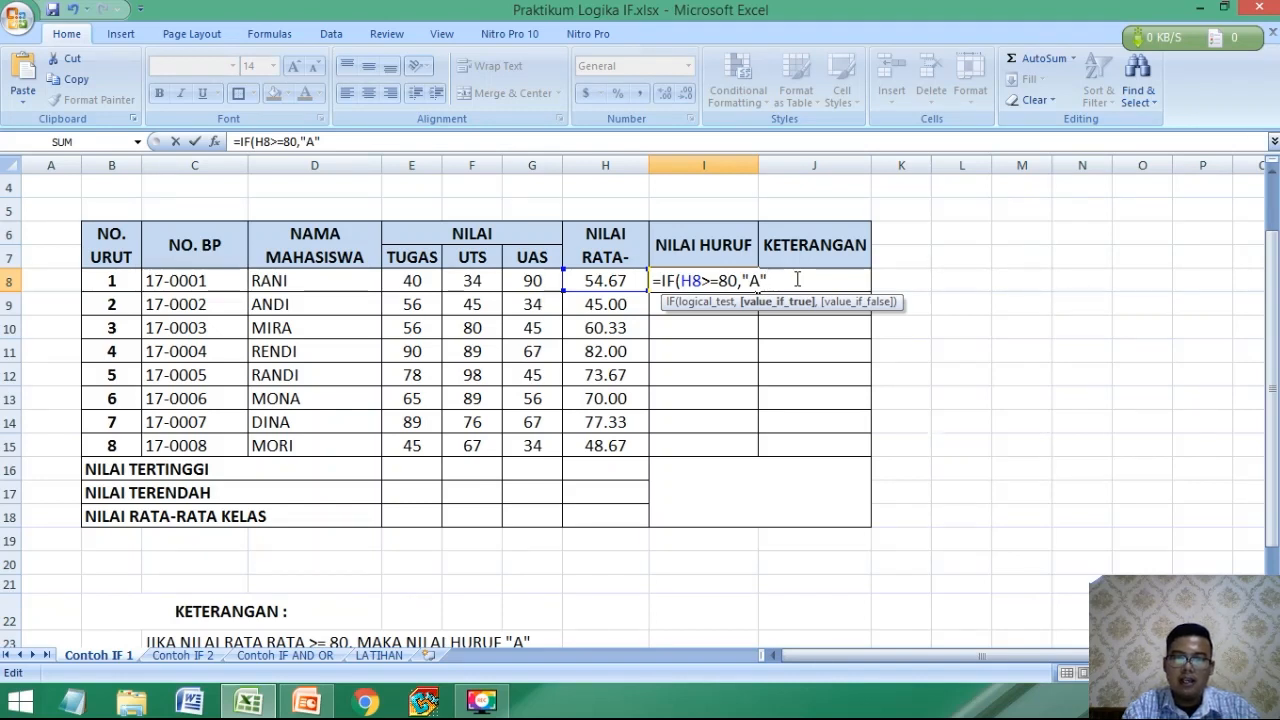
Nest a second IF as the value-if-false in I8, testing H8>=60 and returning "B".
type(",")
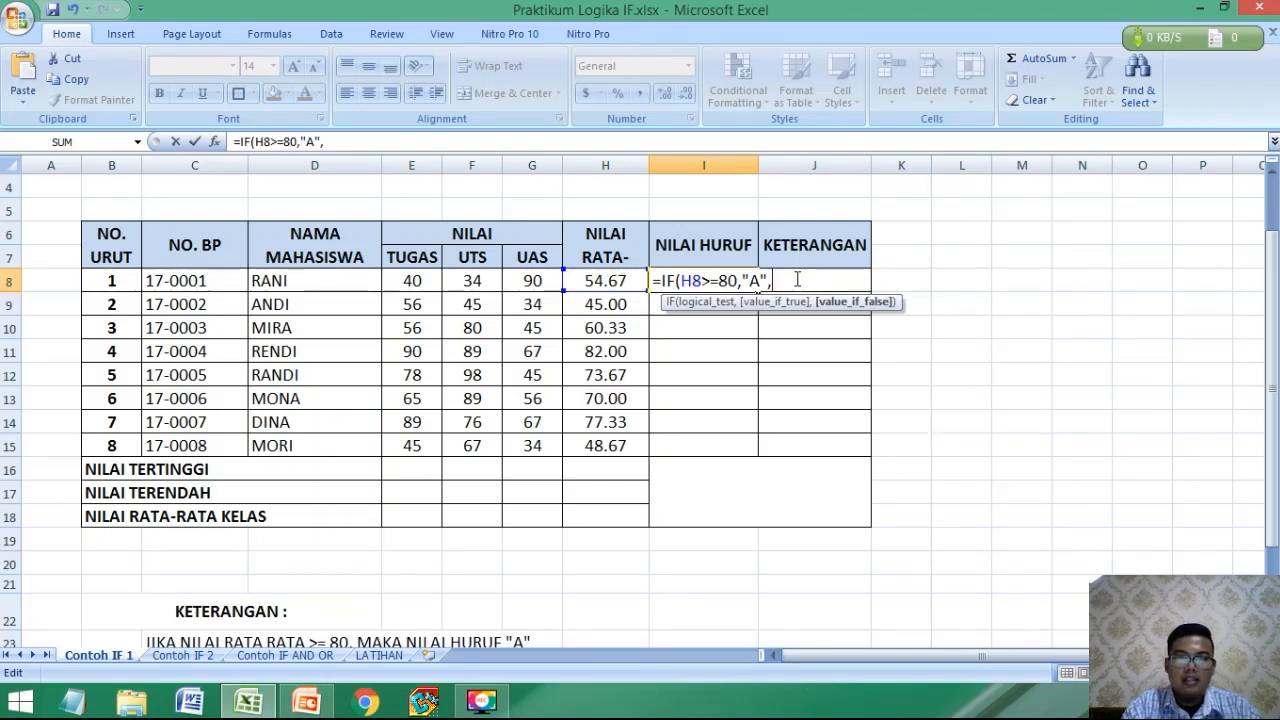
type("IF(")
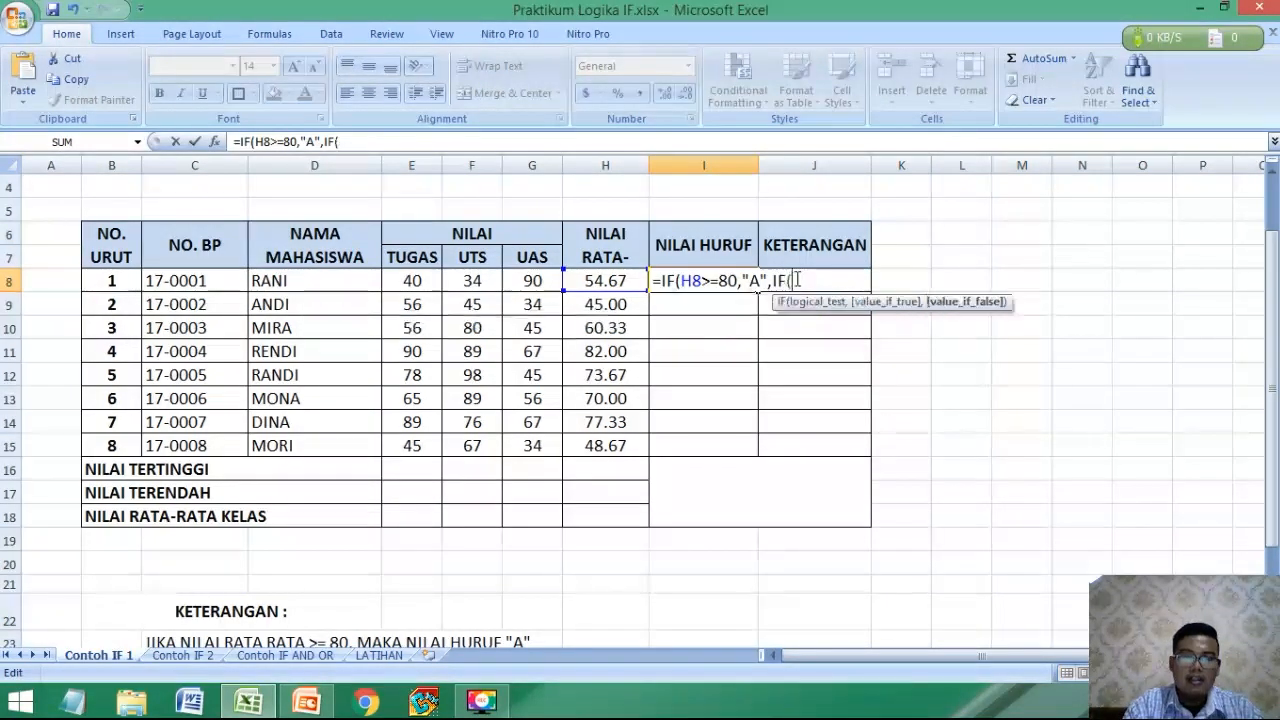
left_click(617, 283)
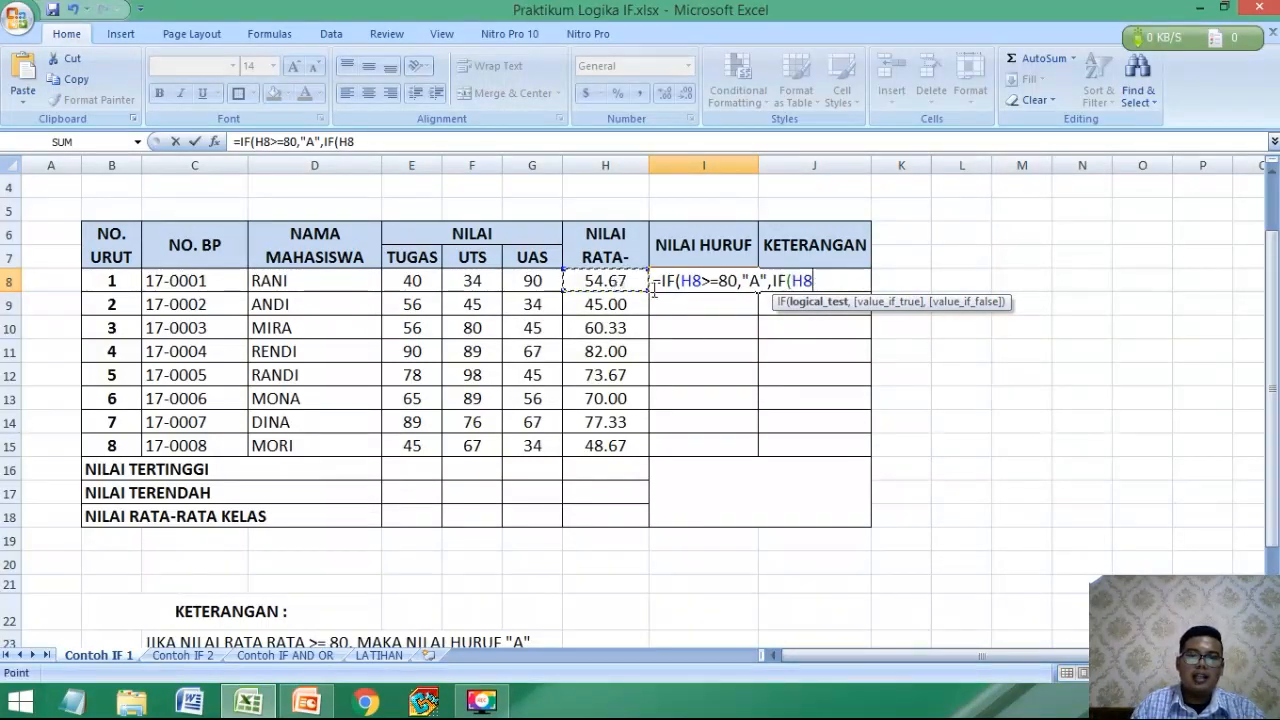
type(">=60")
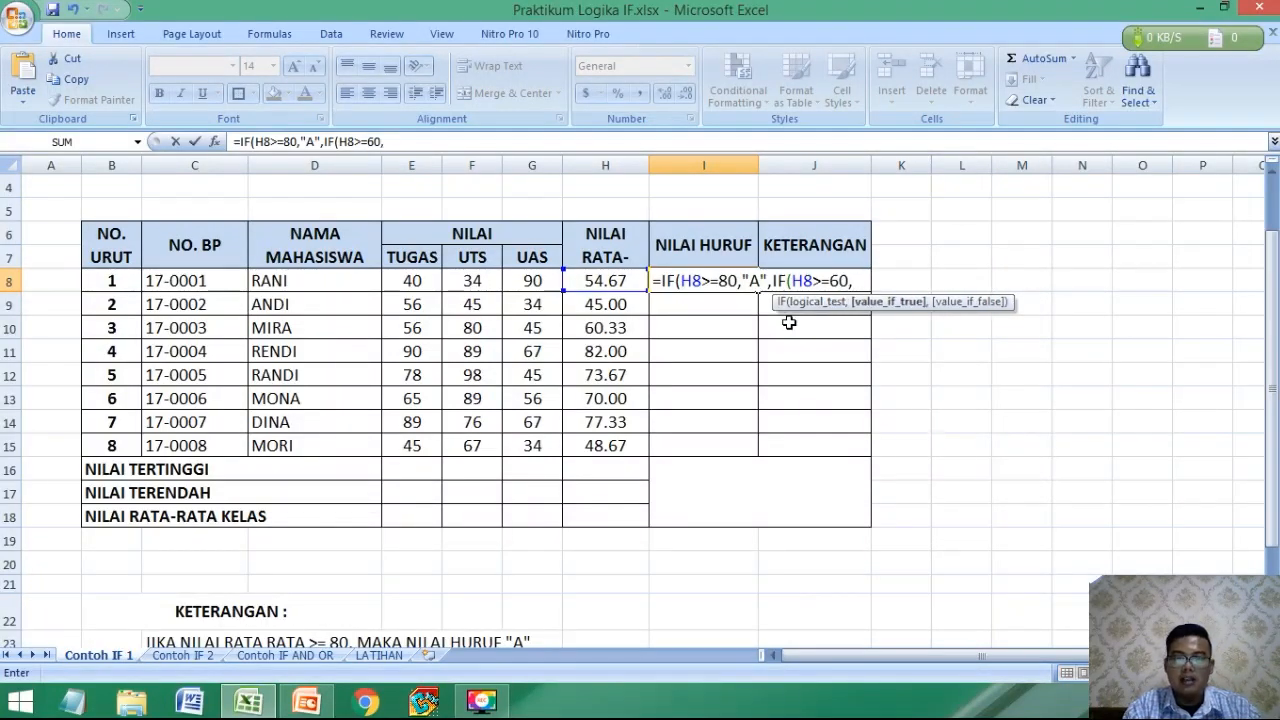
type(",\"")
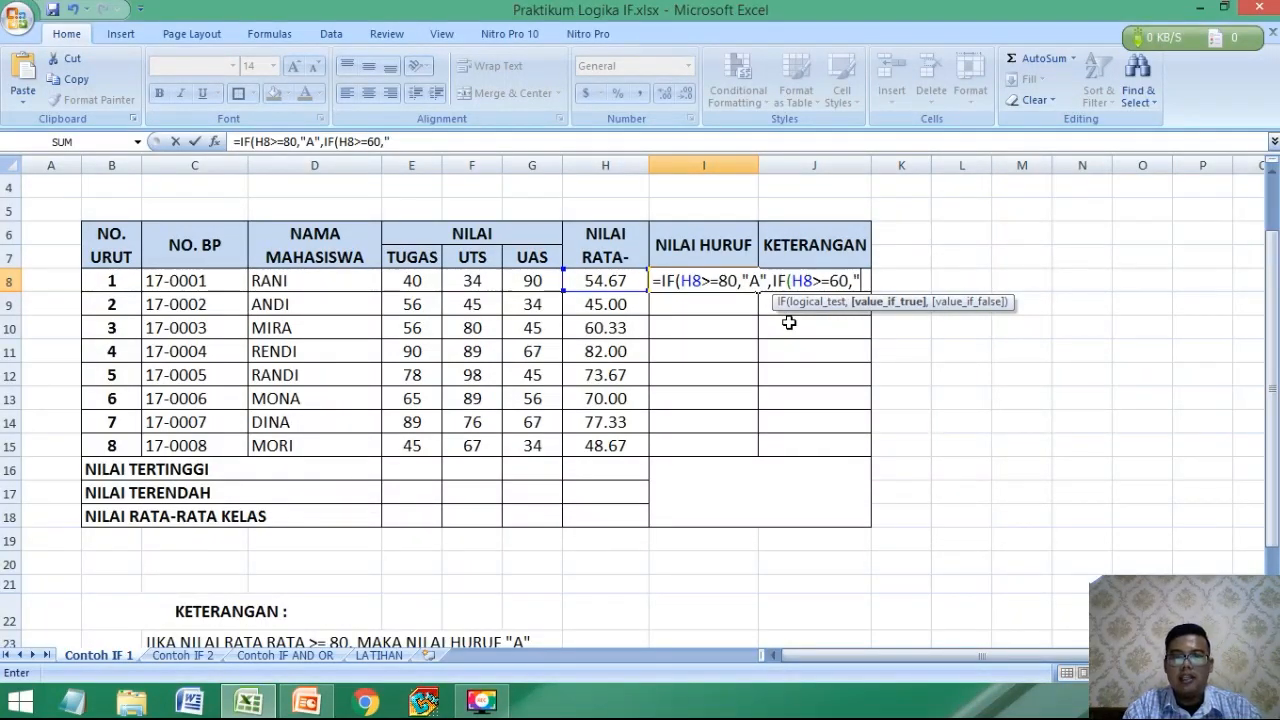
type("B\"")
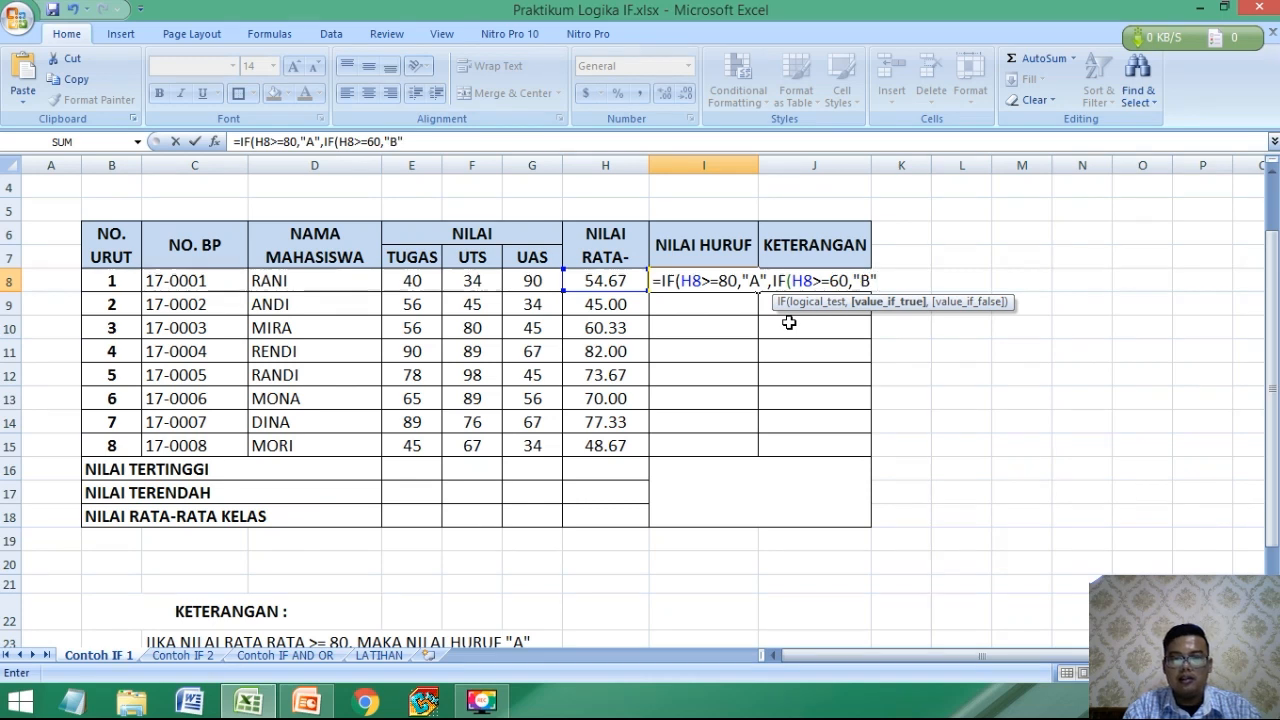
type(",")
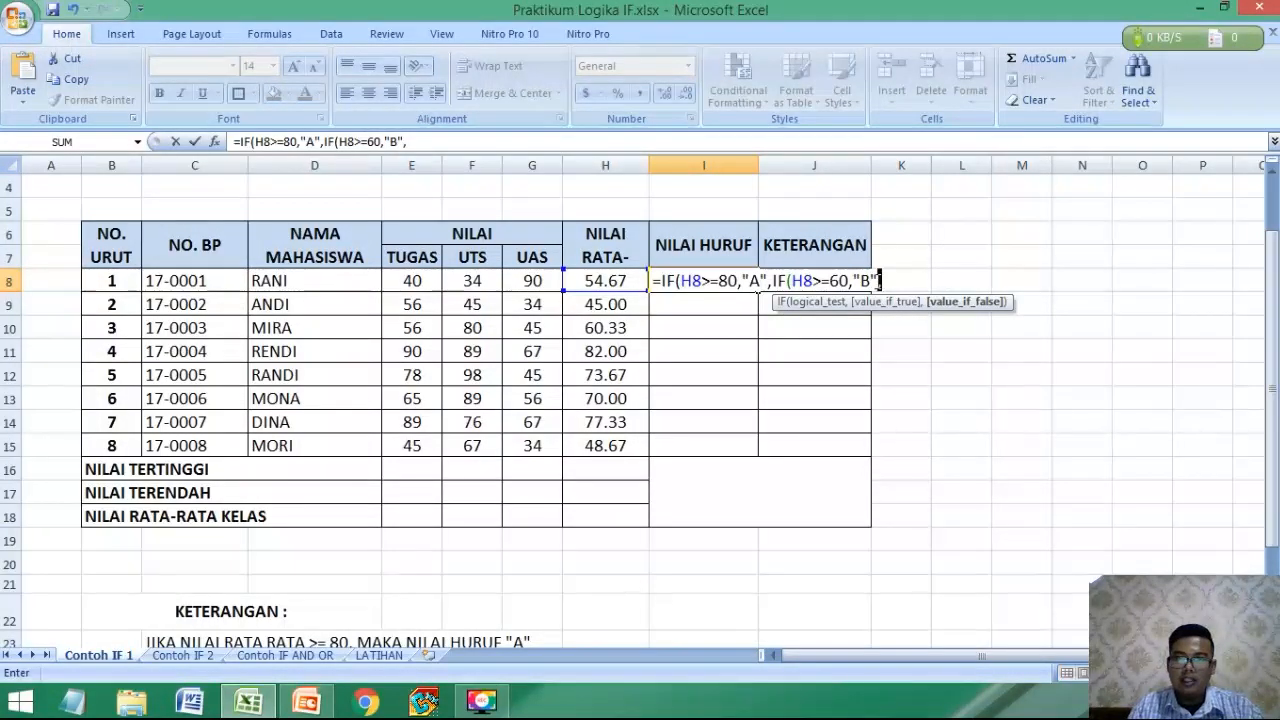
Complete the I8 formula with "C" as the final value-if-false, giving =IF(H8>=80,"A",IF(H8>=60,"B","C")).
left_click(880, 281)
left_click(886, 283)
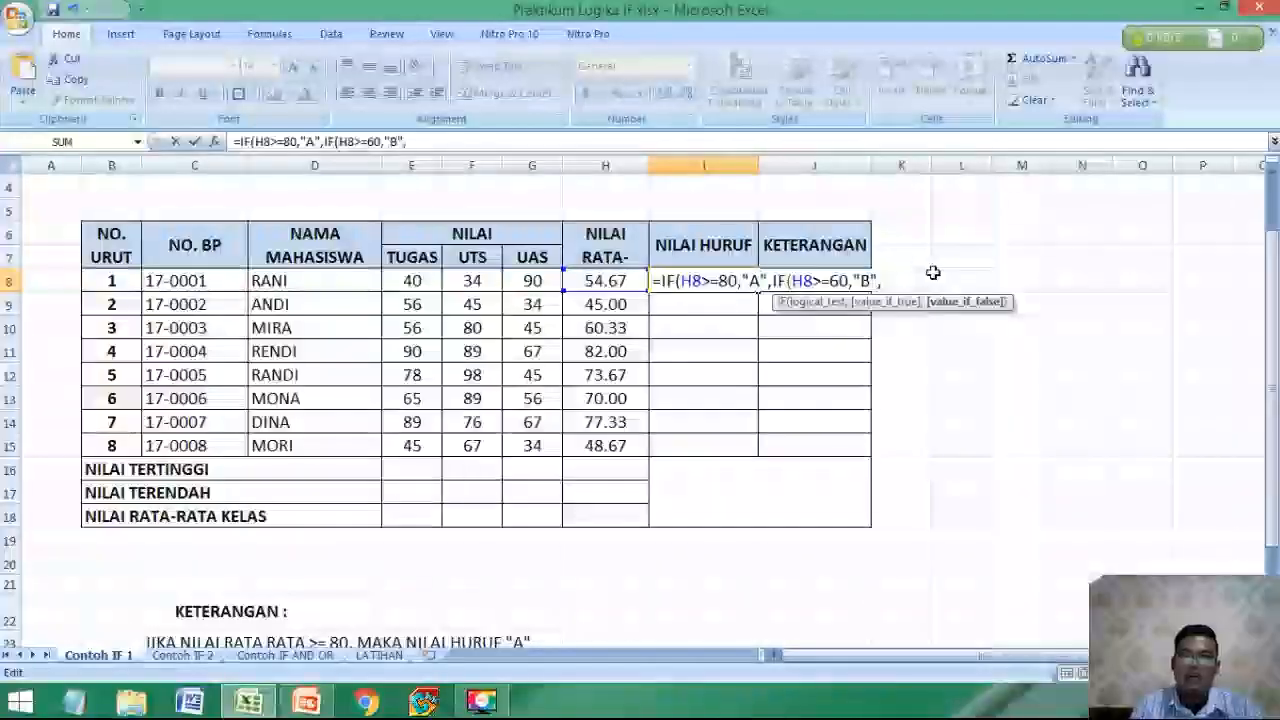
type("\"C")
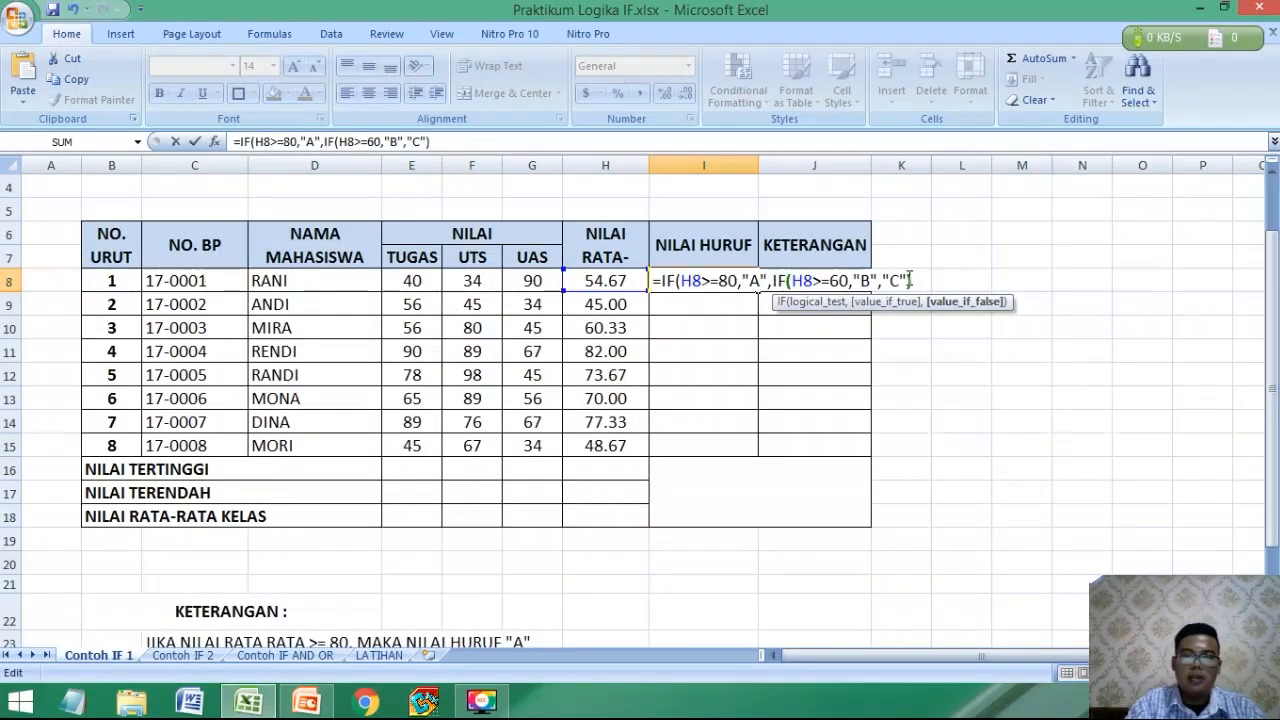
type(")")
key("Return")
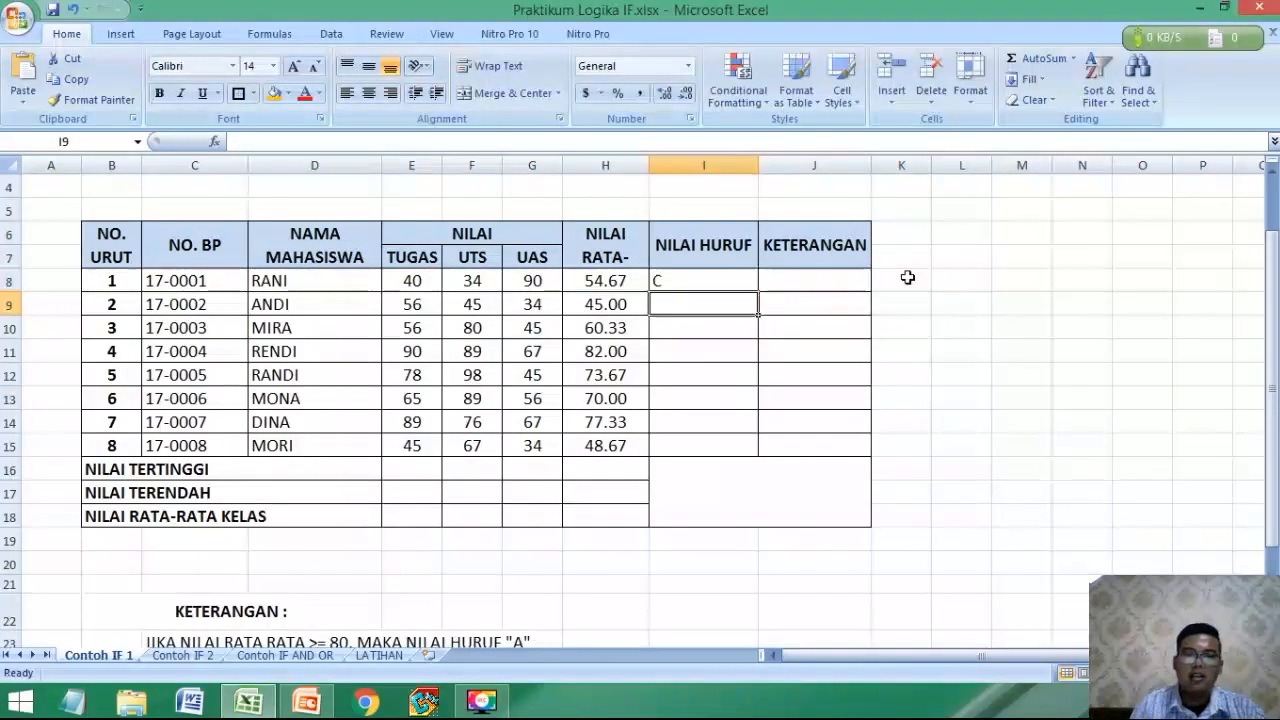
Copy the letter-grade formula from I8 down through I15 for all the students.
left_click(737, 281)
left_click_drag(757, 291, 733, 460)
left_click(706, 500)
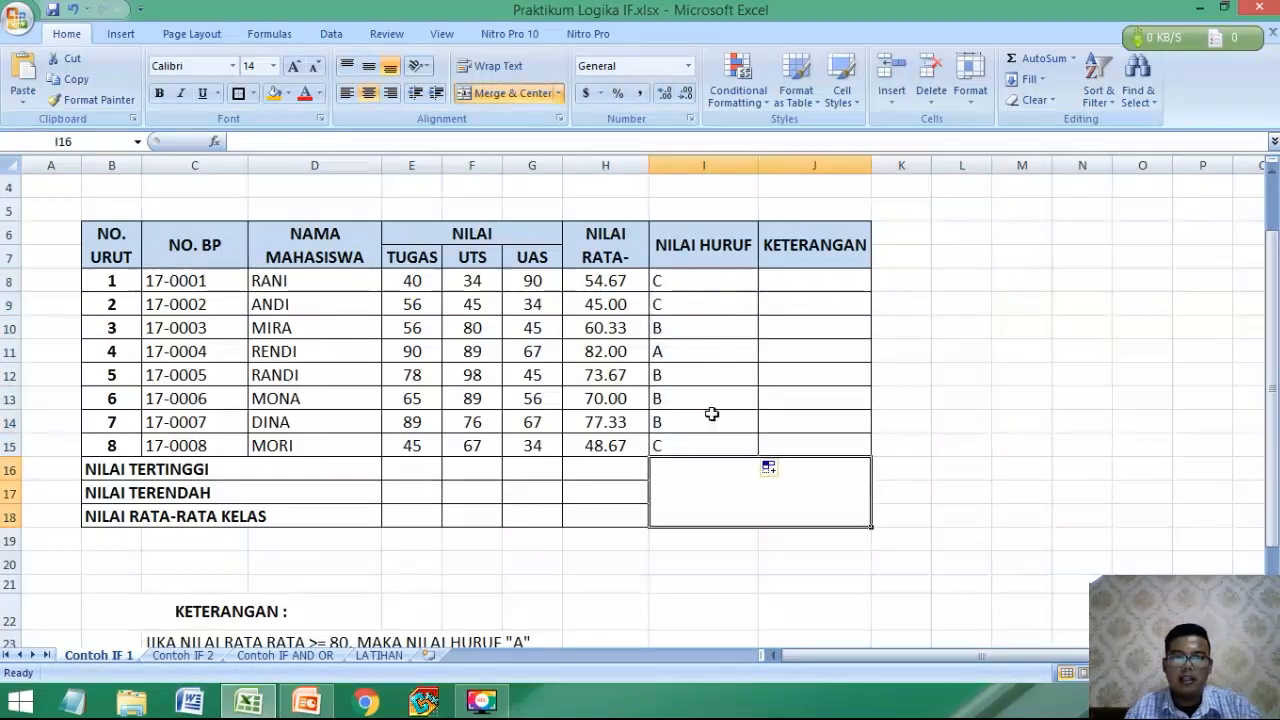
Check the copied letter-grade formulas in the NILAI HURUF column against each student's average.
left_click(708, 281)
left_click(683, 374)
key("Down")
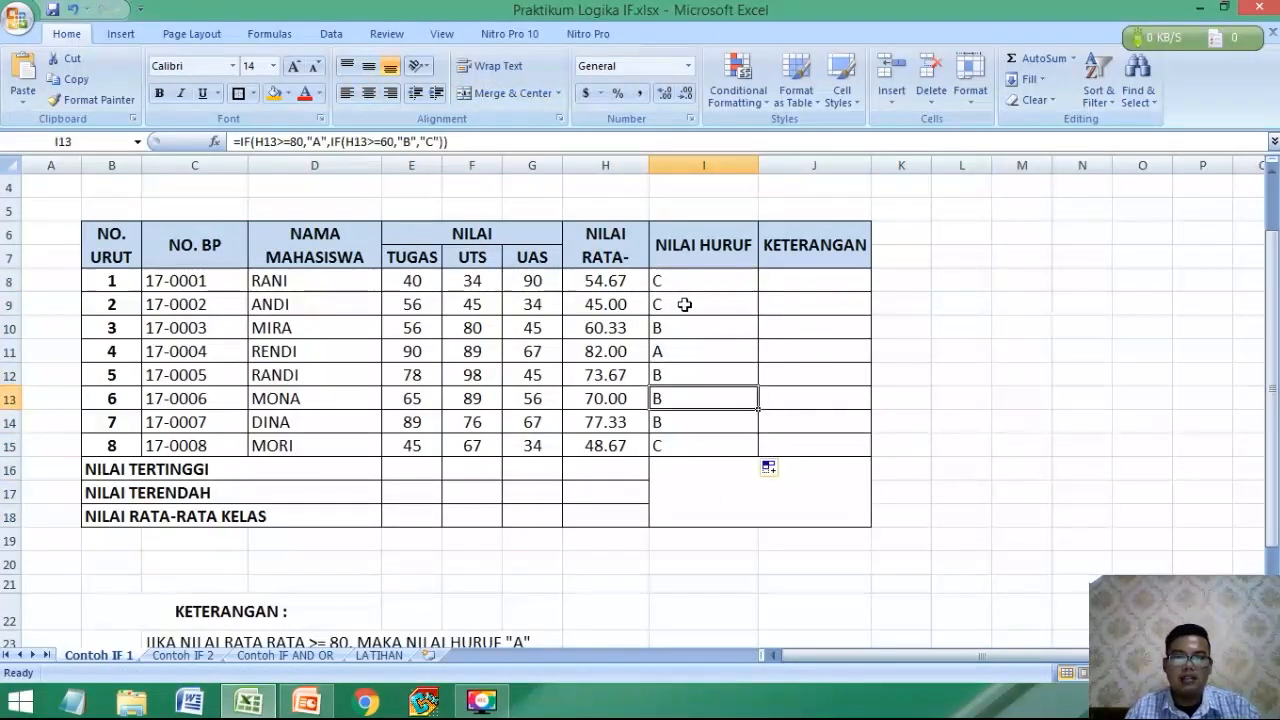
left_click(683, 304)
left_click(683, 330)
left_click(687, 351)
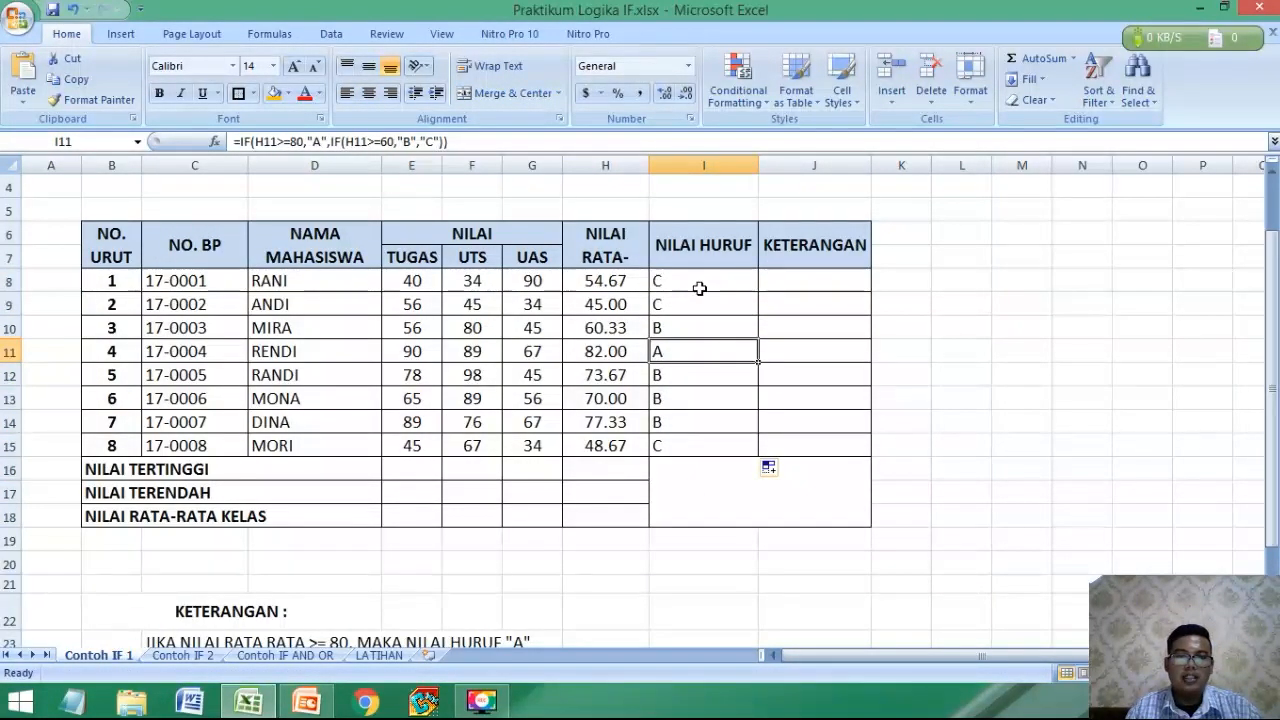
Check more of the letter-grade formulas and read the pass rule for the KETERANGAN column in the notes below the table.
left_click(697, 306)
left_click(689, 348)
left_click(821, 277)
scroll(660, 369, "down", 2)
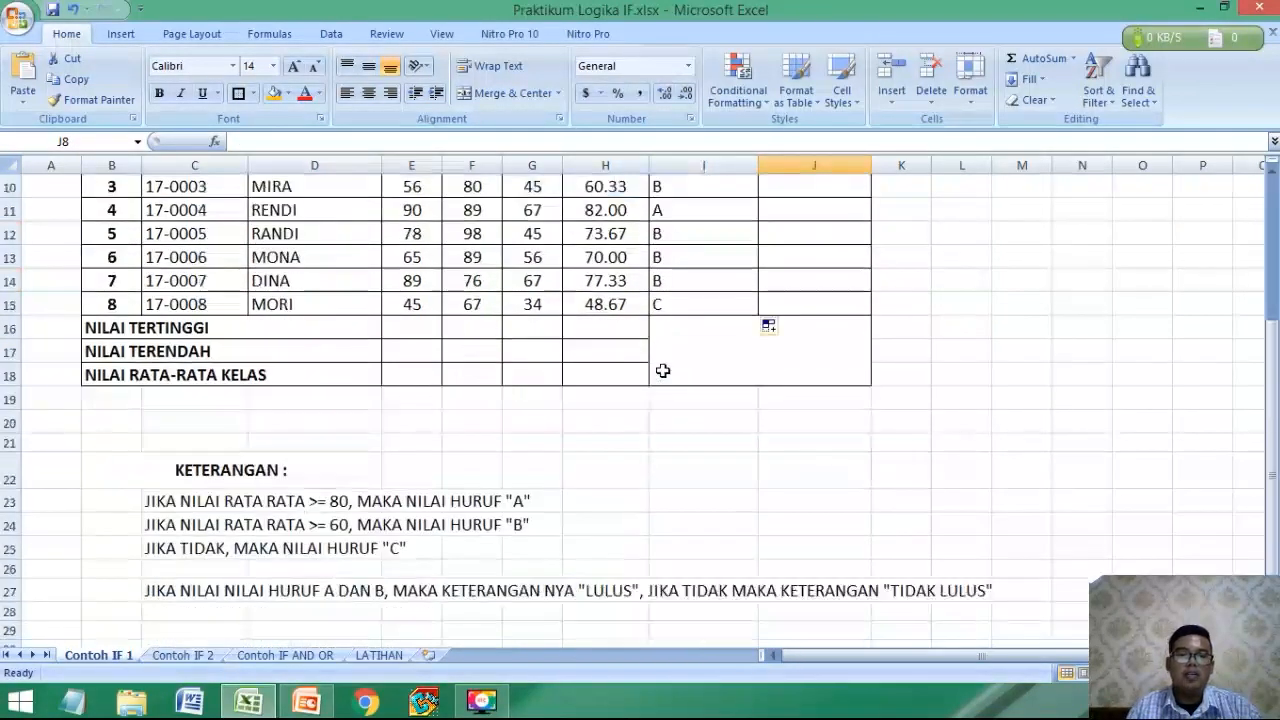
scroll(663, 374, "up", 1)
scroll(663, 373, "down", 1)
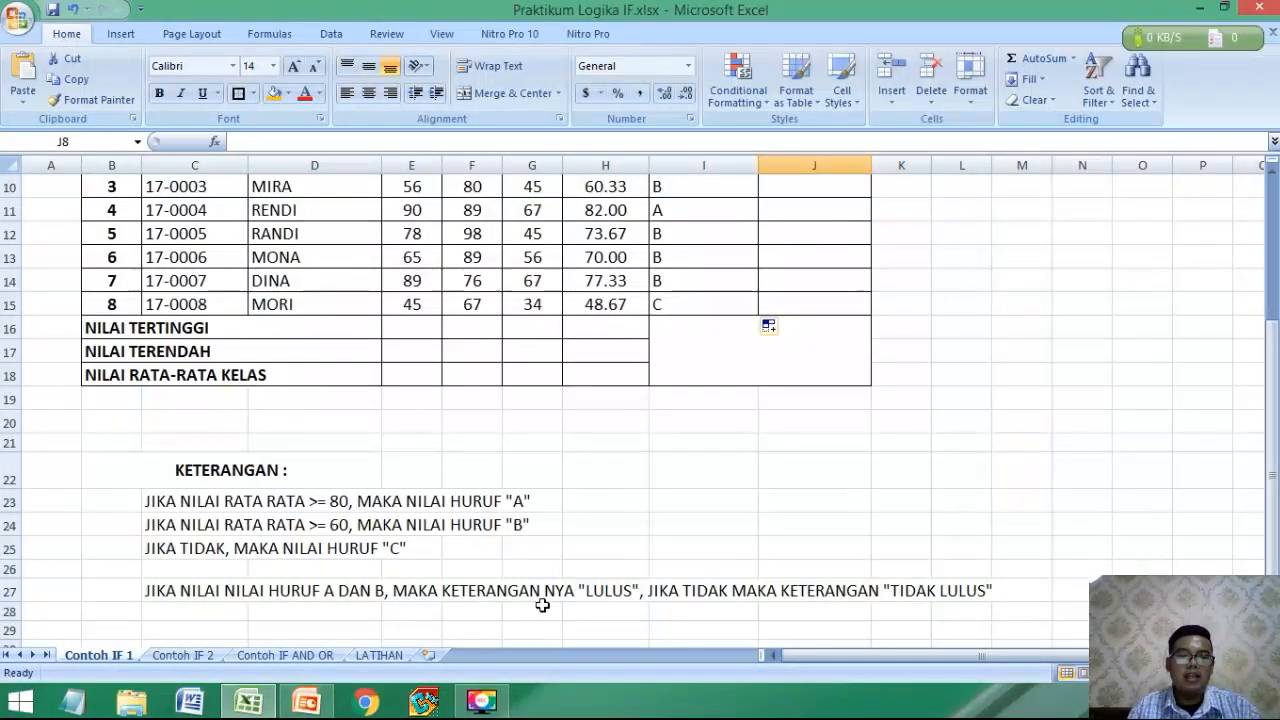
scroll(628, 603, "up", 3)
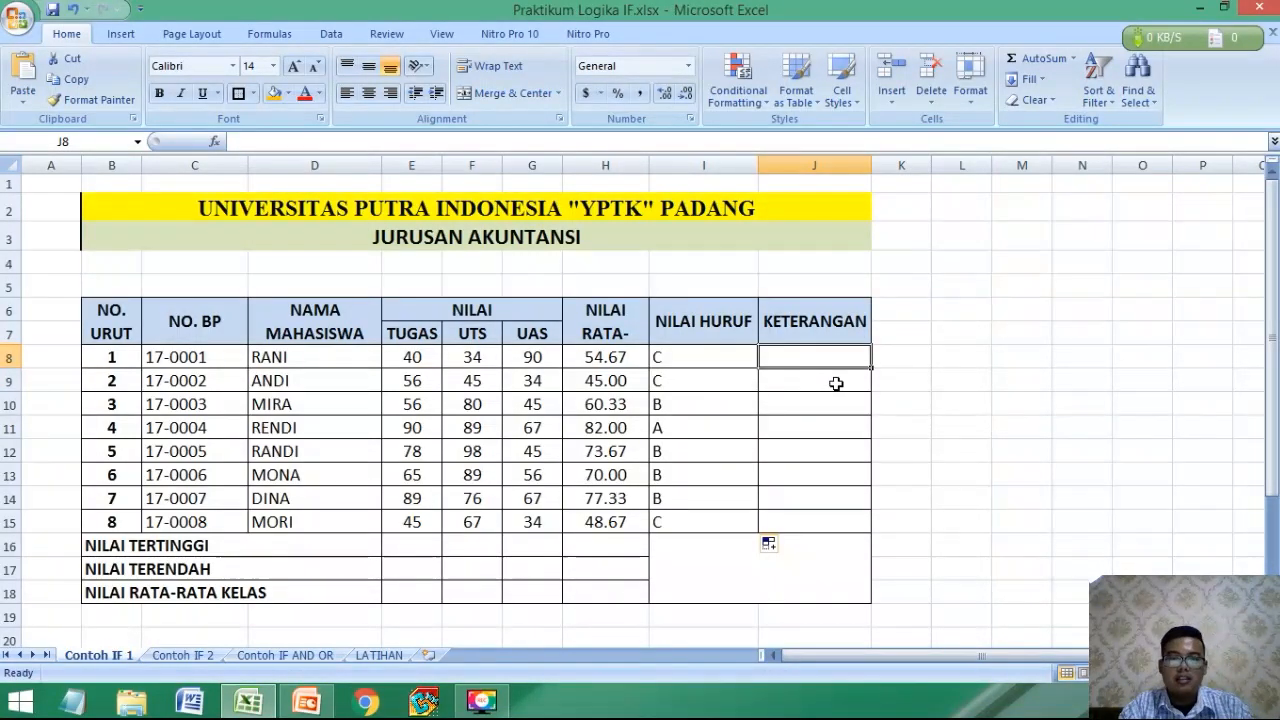
Begin an IF formula in J8 with I8="A" as the logical test.
type("=I")
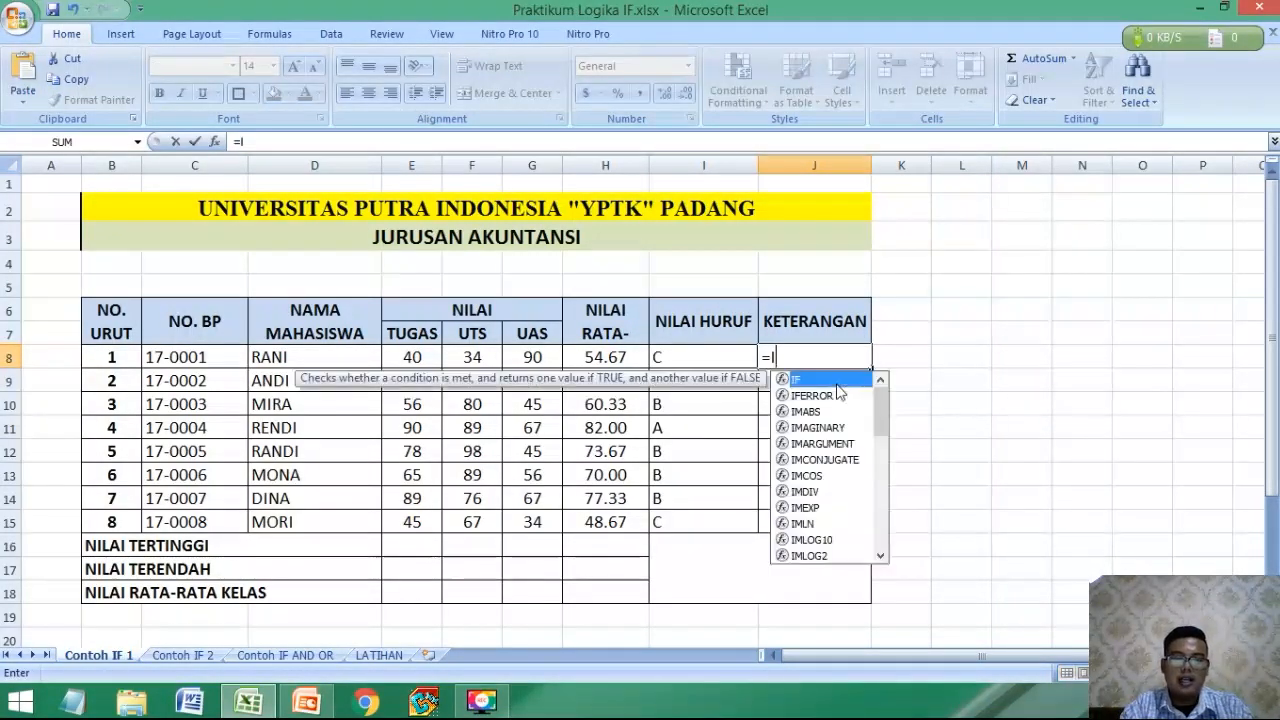
type("F(")
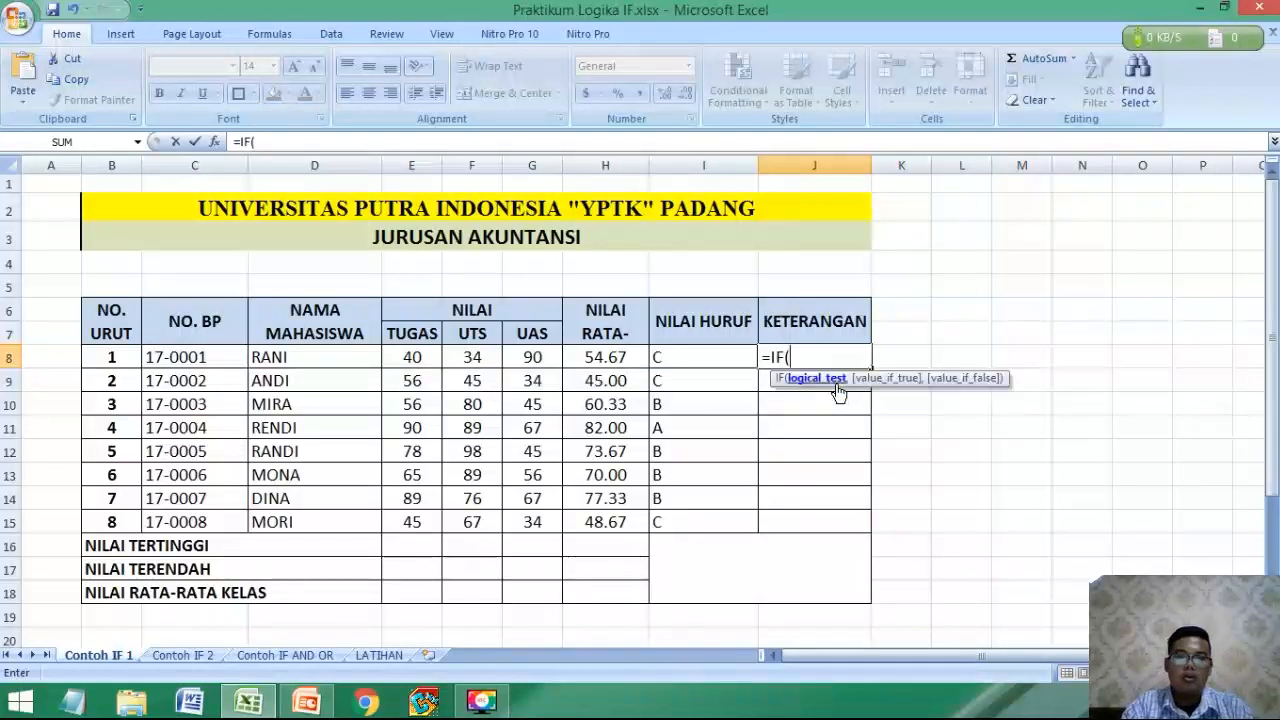
left_click(693, 355)
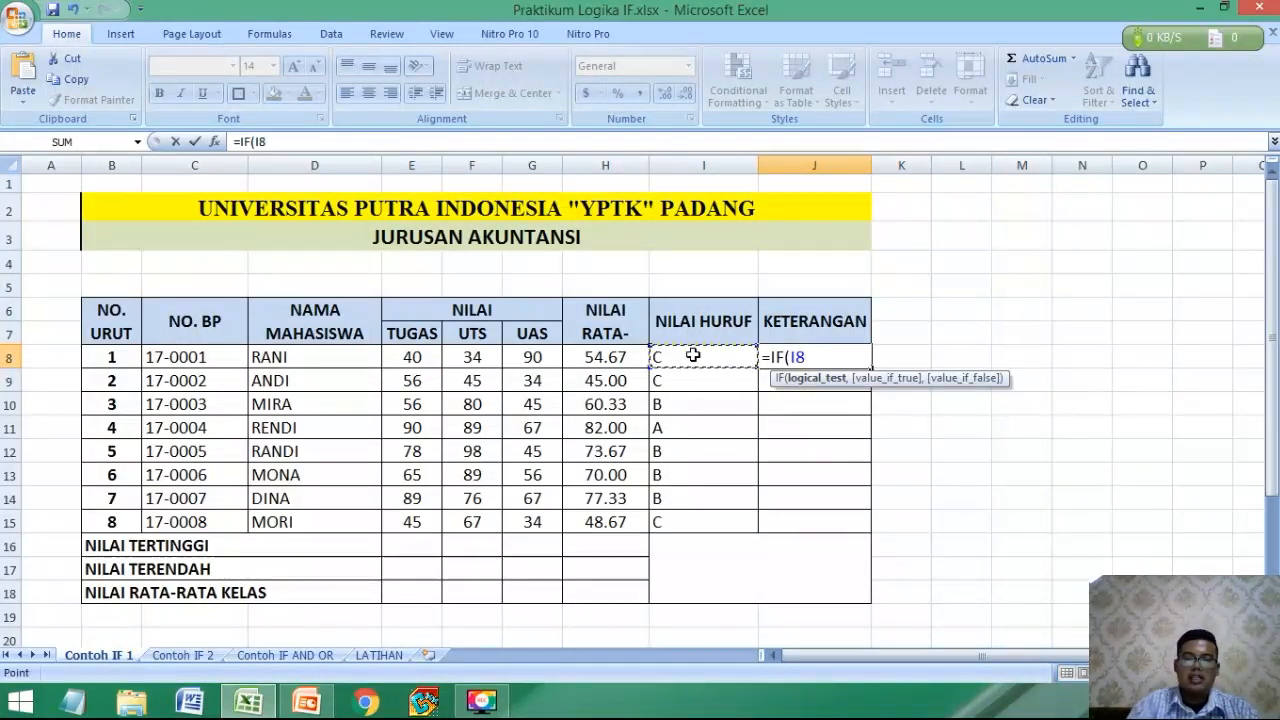
type("=")
scroll(693, 355, "down", 3)
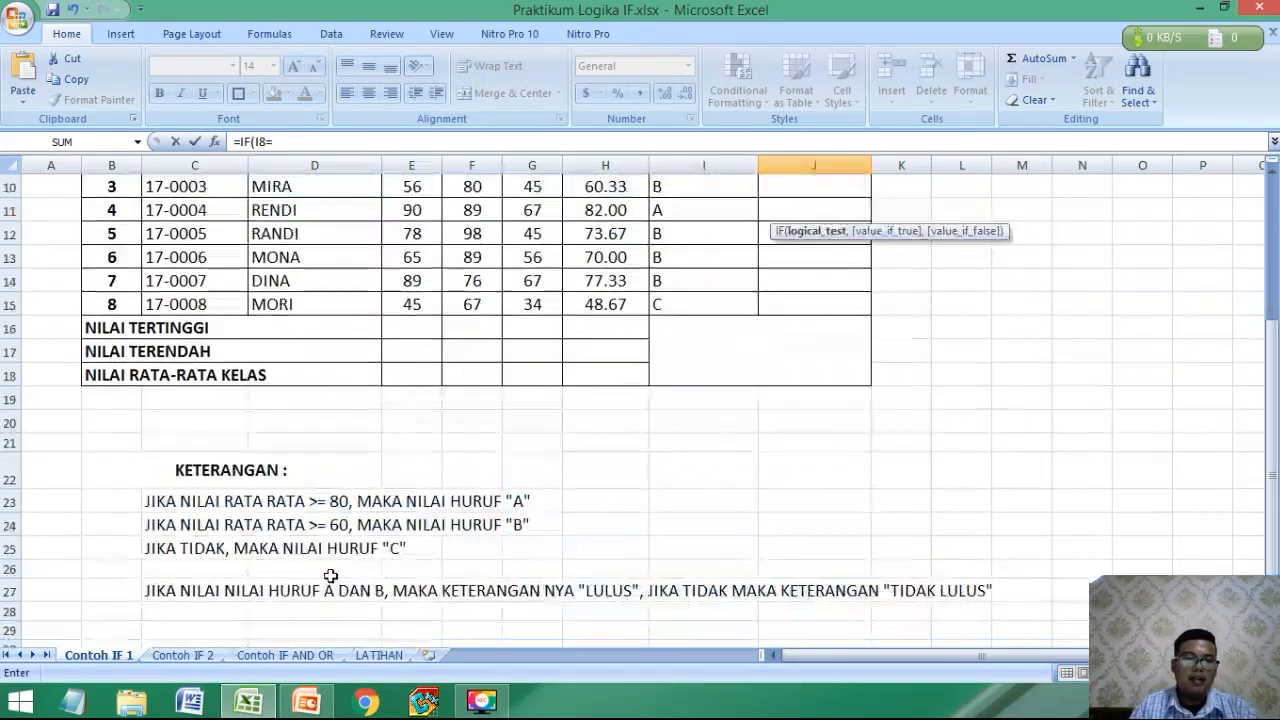
scroll(508, 491, "up", 2)
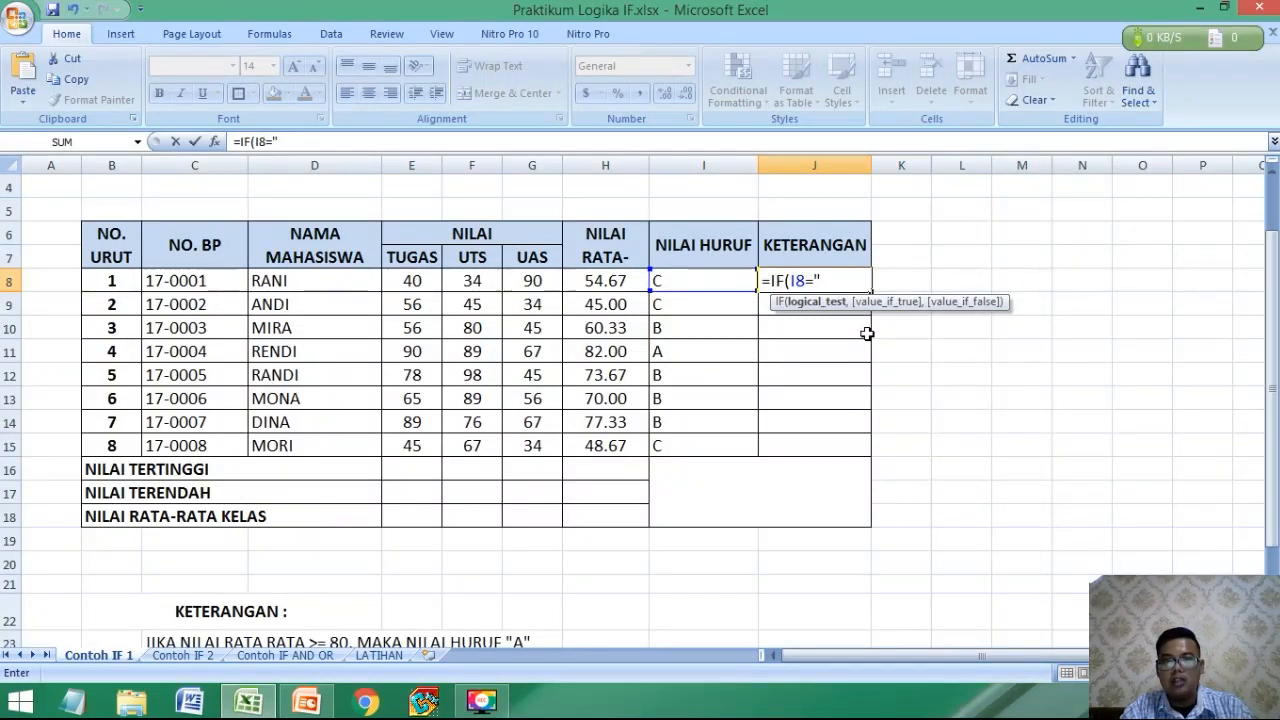
type("\"")
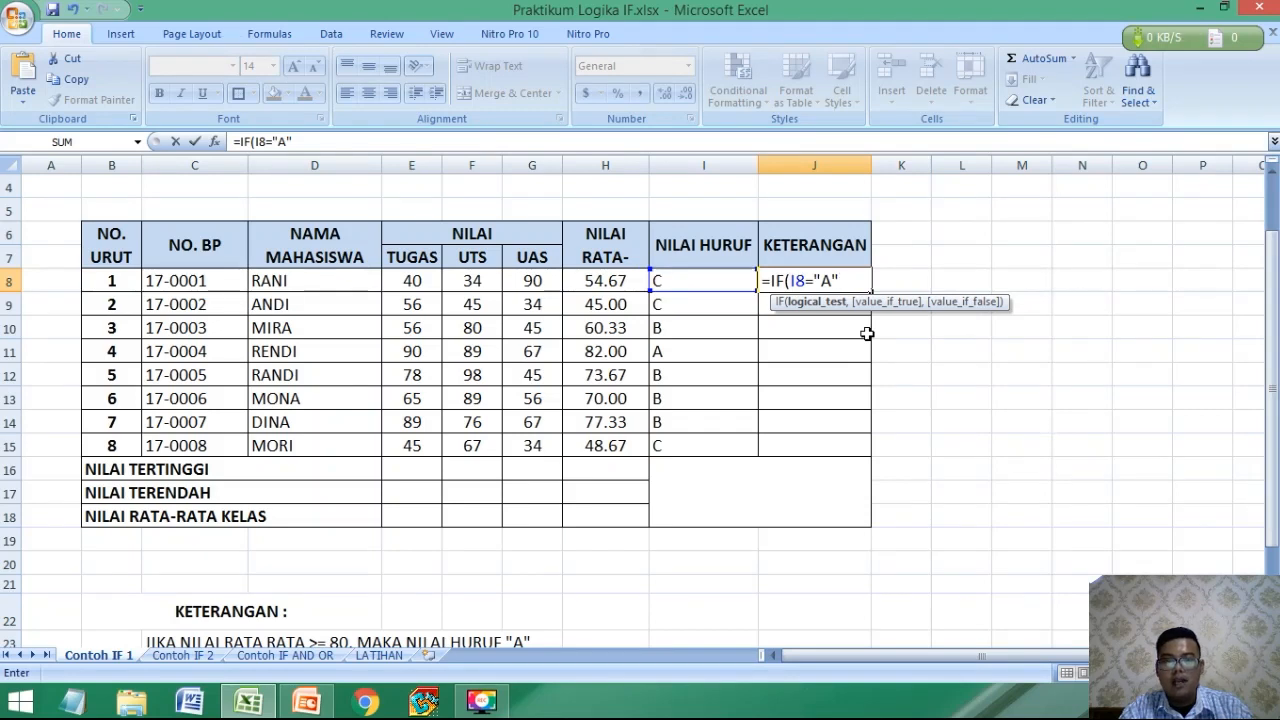
type(",")
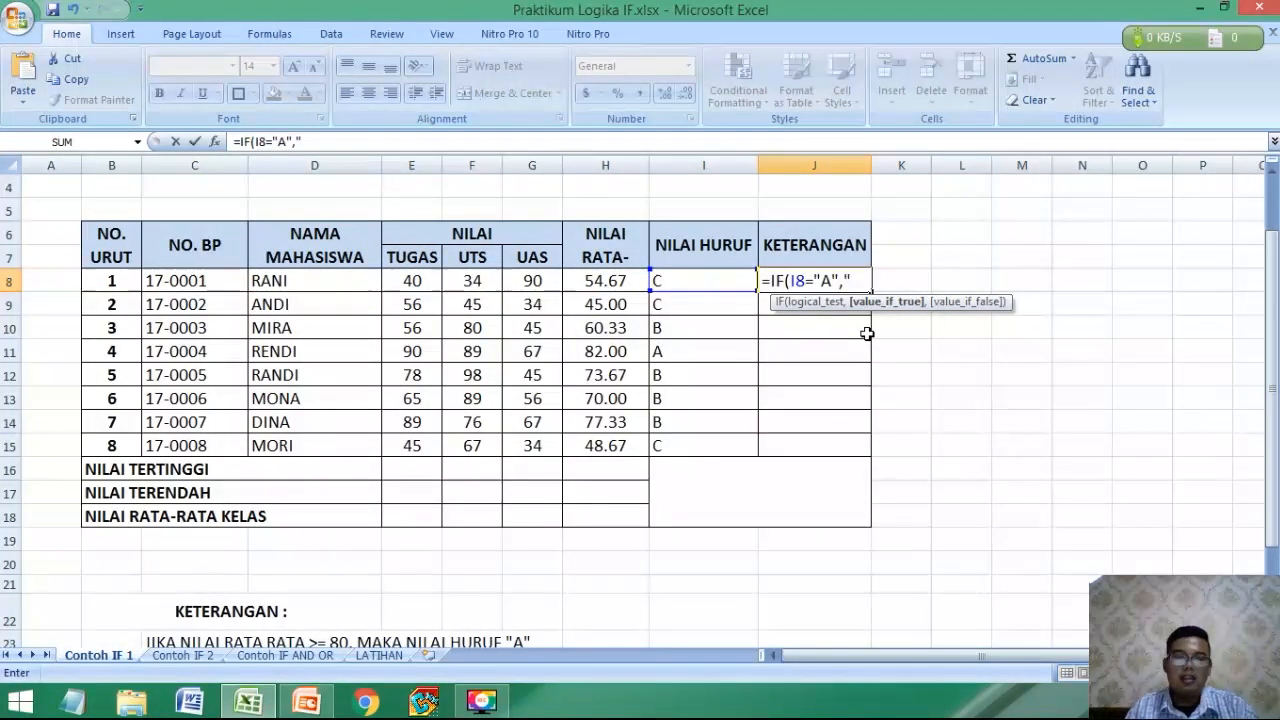
Add "LULUS" as the value-if-true of the IF formula in J8.
scroll(866, 333, "down", 3)
scroll(866, 333, "up", 4)
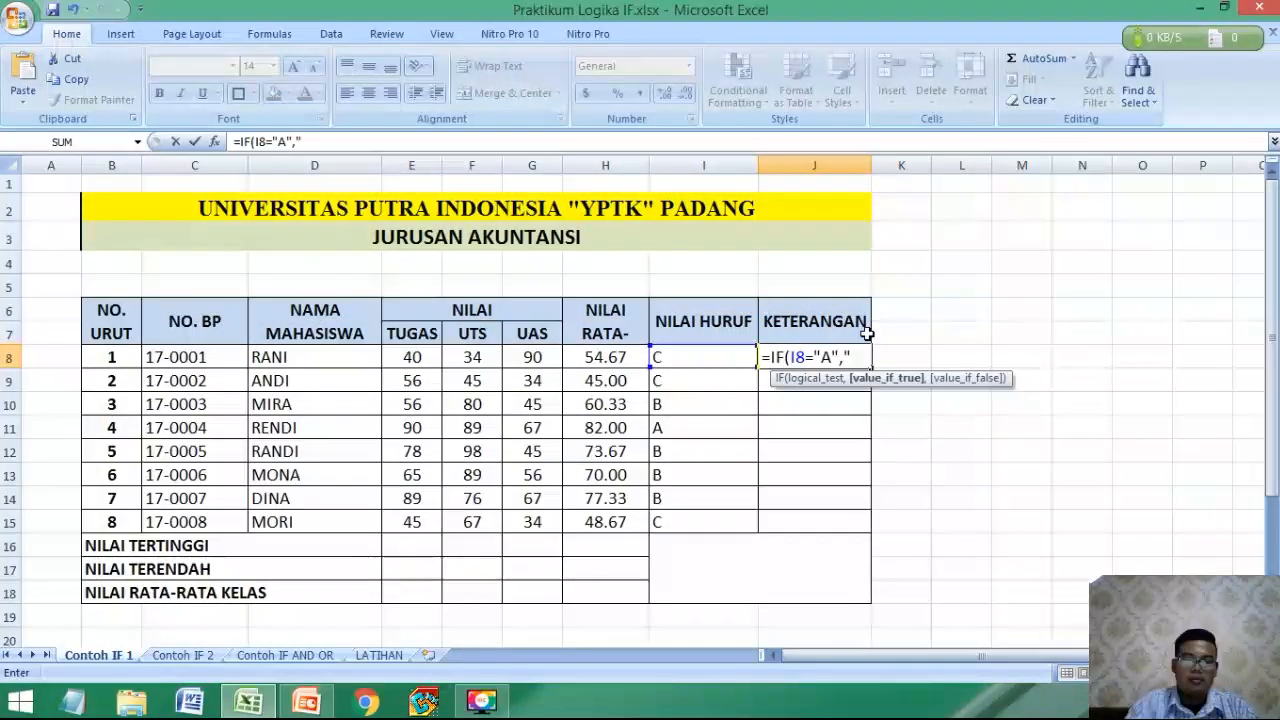
type("LULUS")
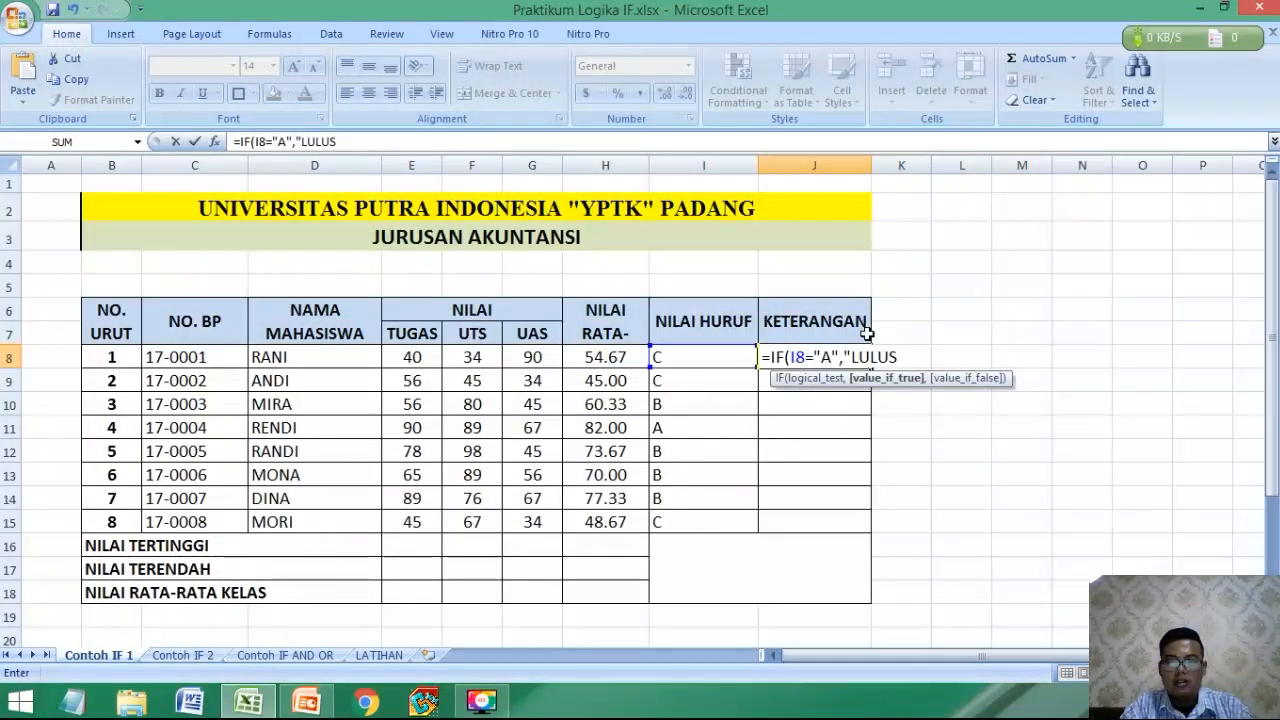
type("\"")
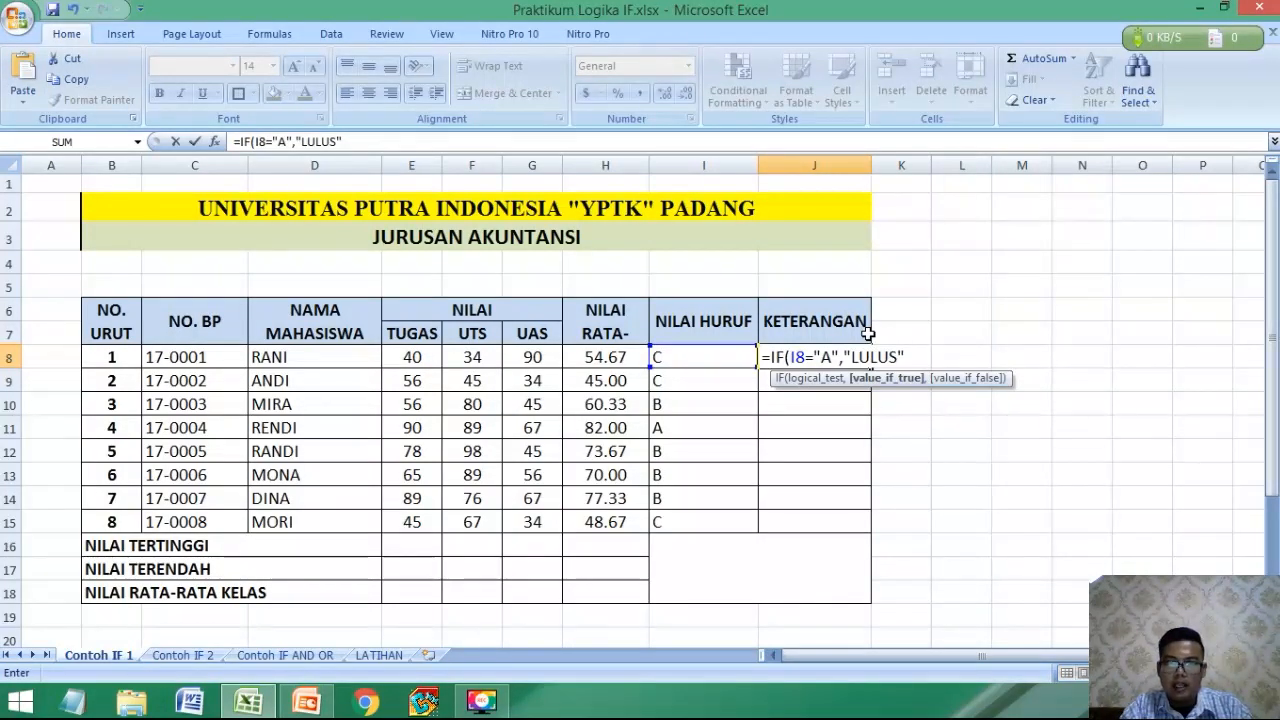
Nest a second IF as the value-if-false in J8, testing I8="B" and returning "LULUS".
type(",")
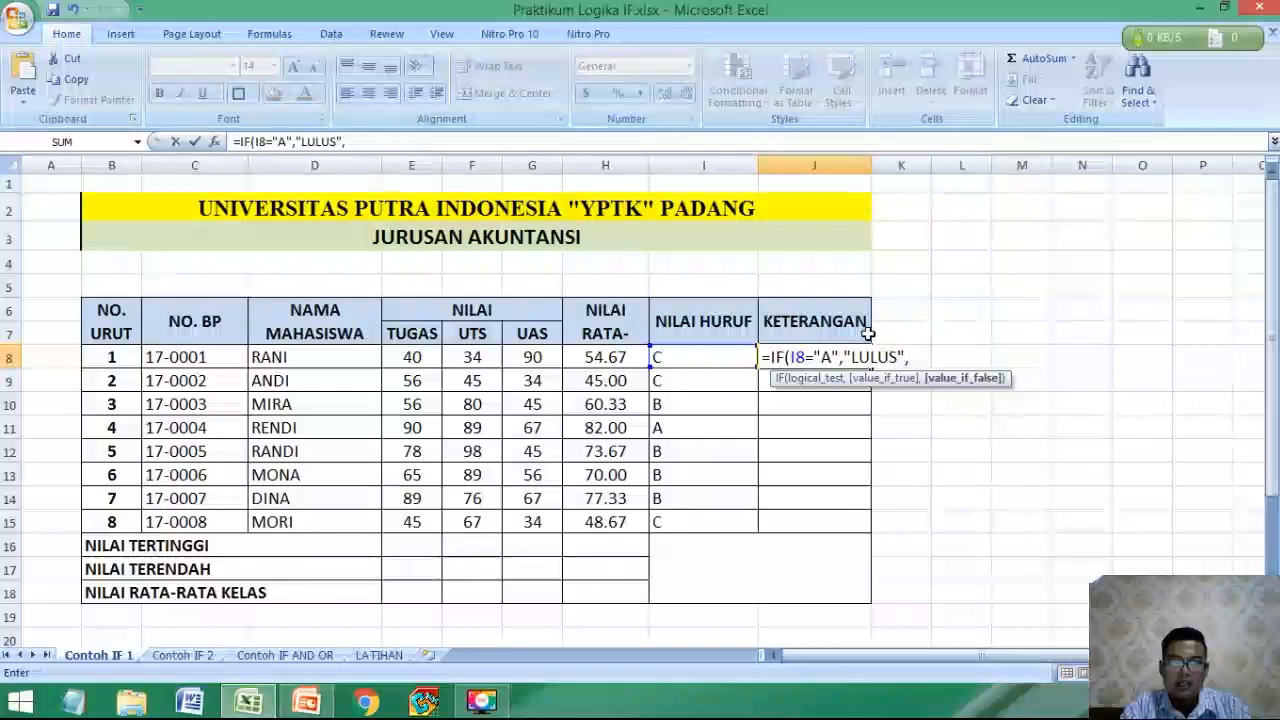
type("IF")
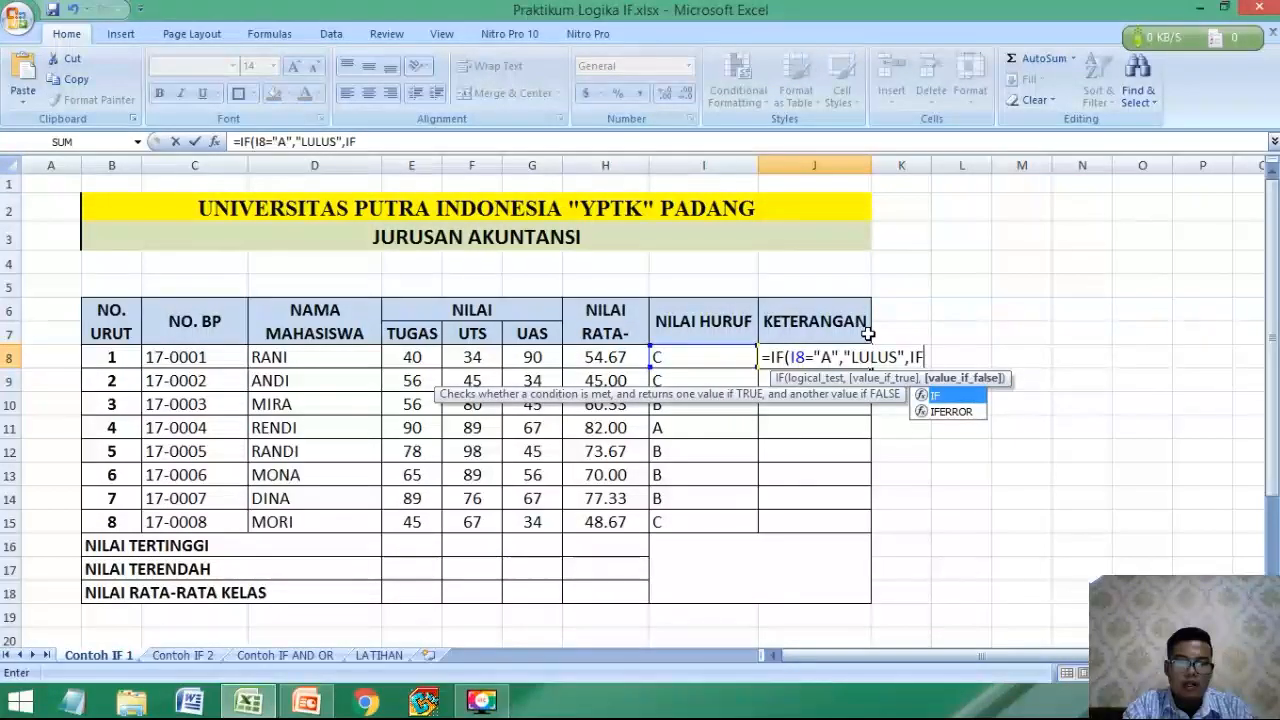
type("(")
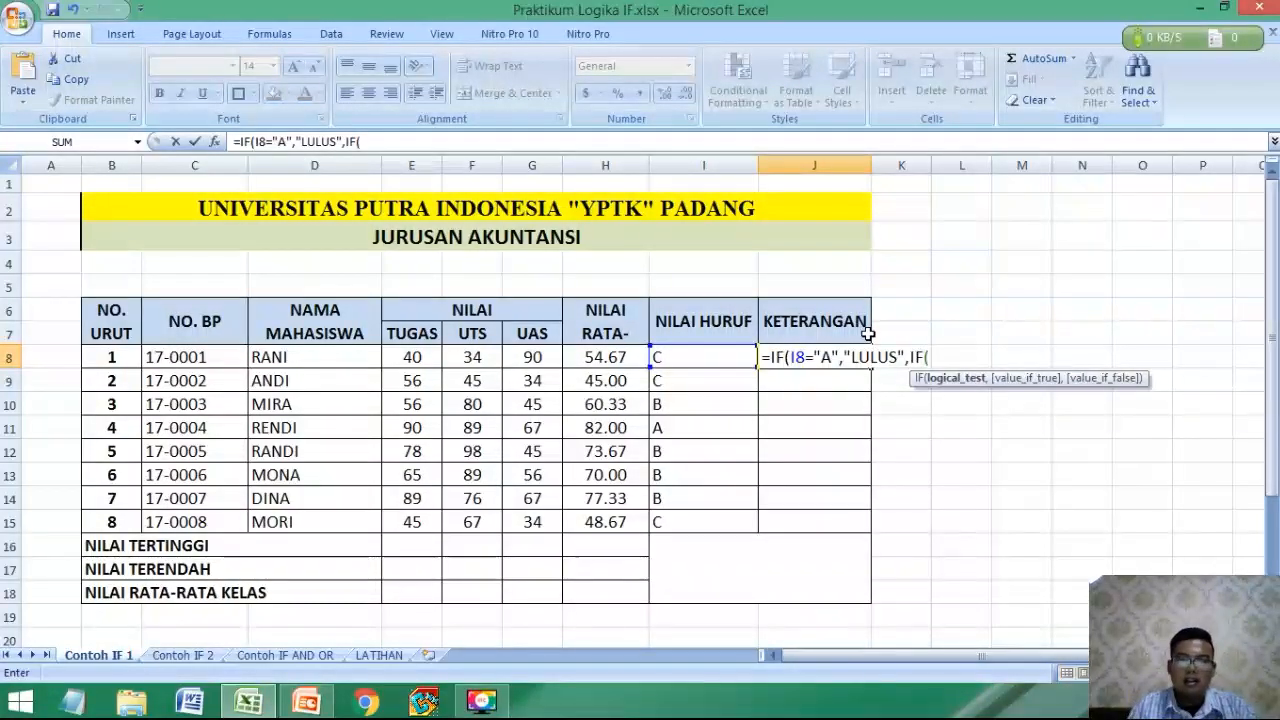
left_click(682, 357)
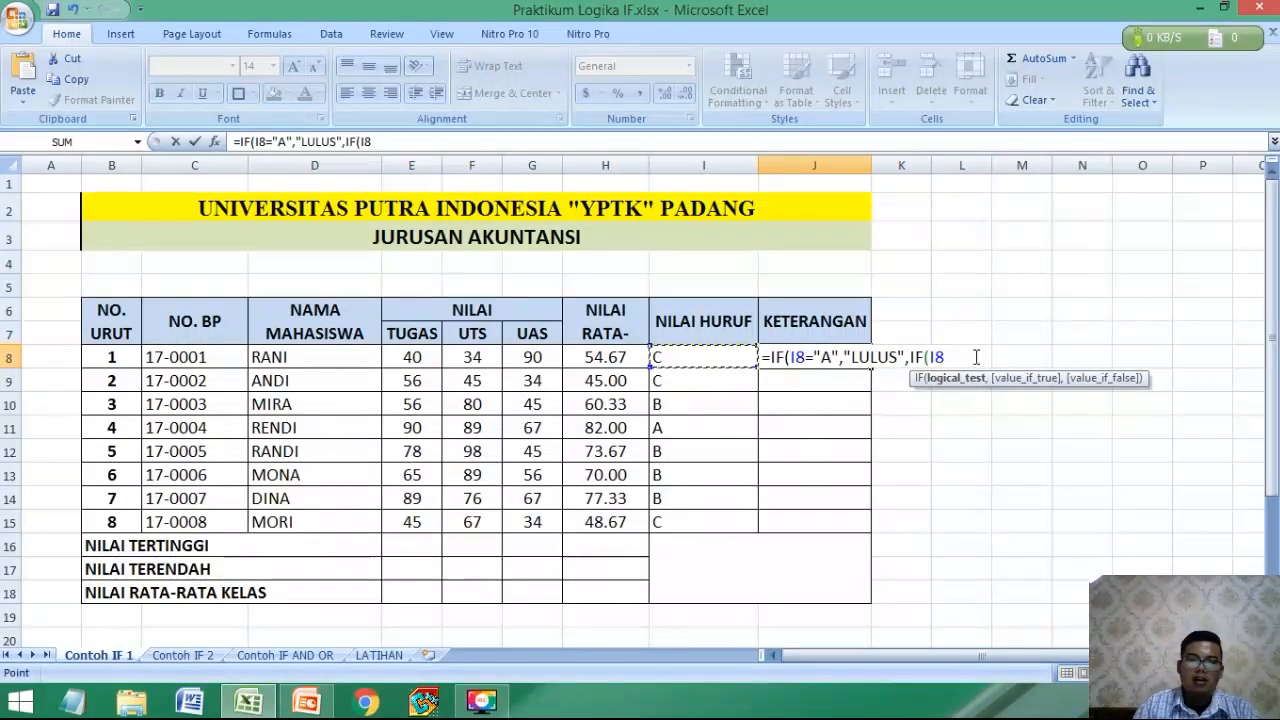
type("=")
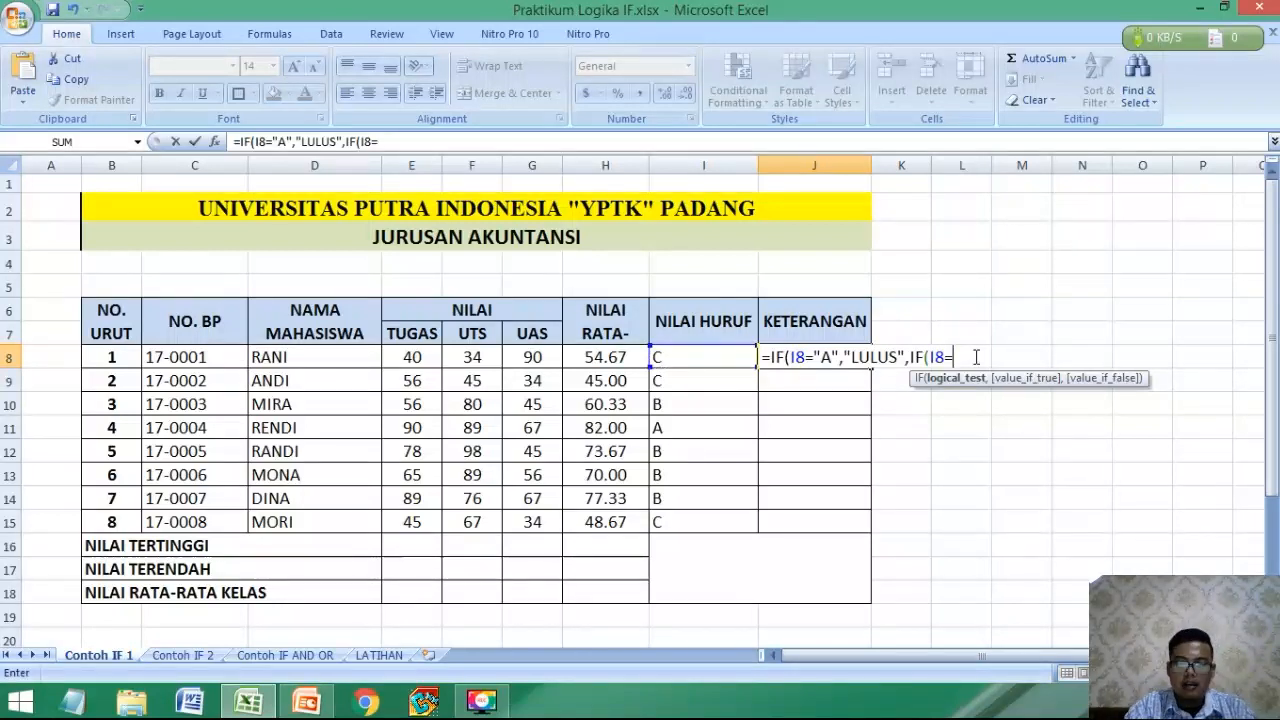
type("\"B\"")
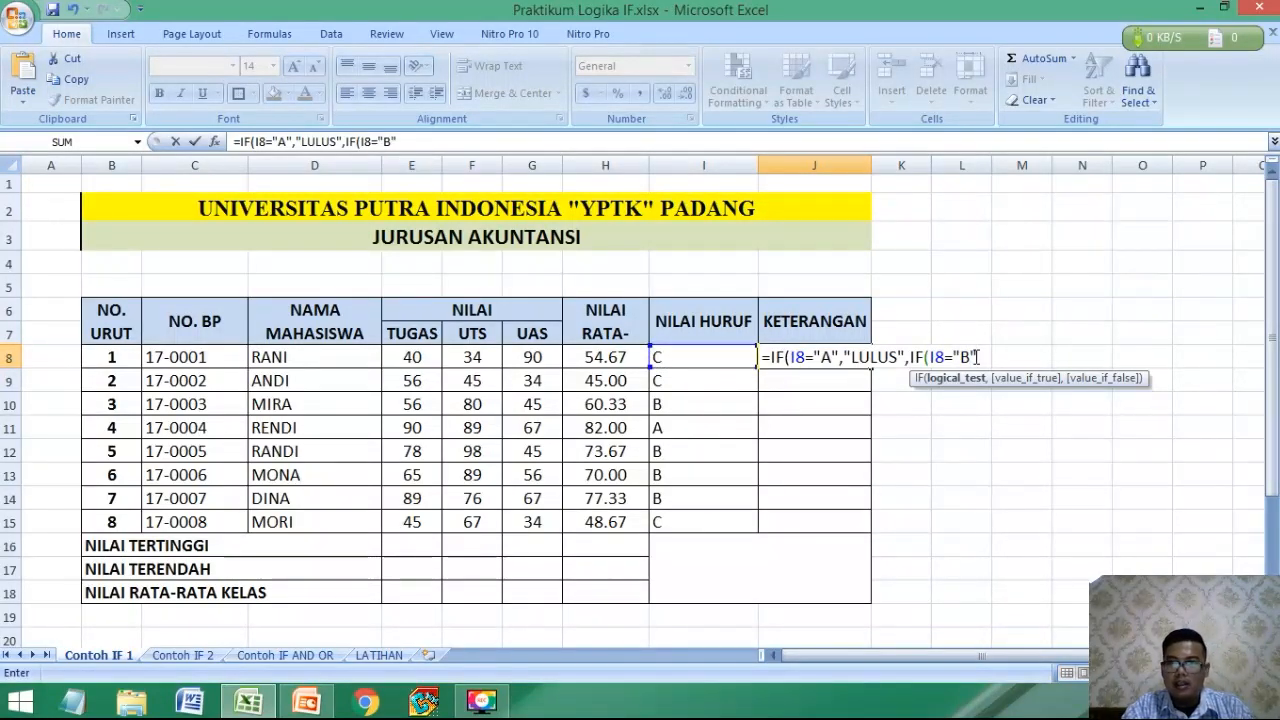
type(",\"LU")
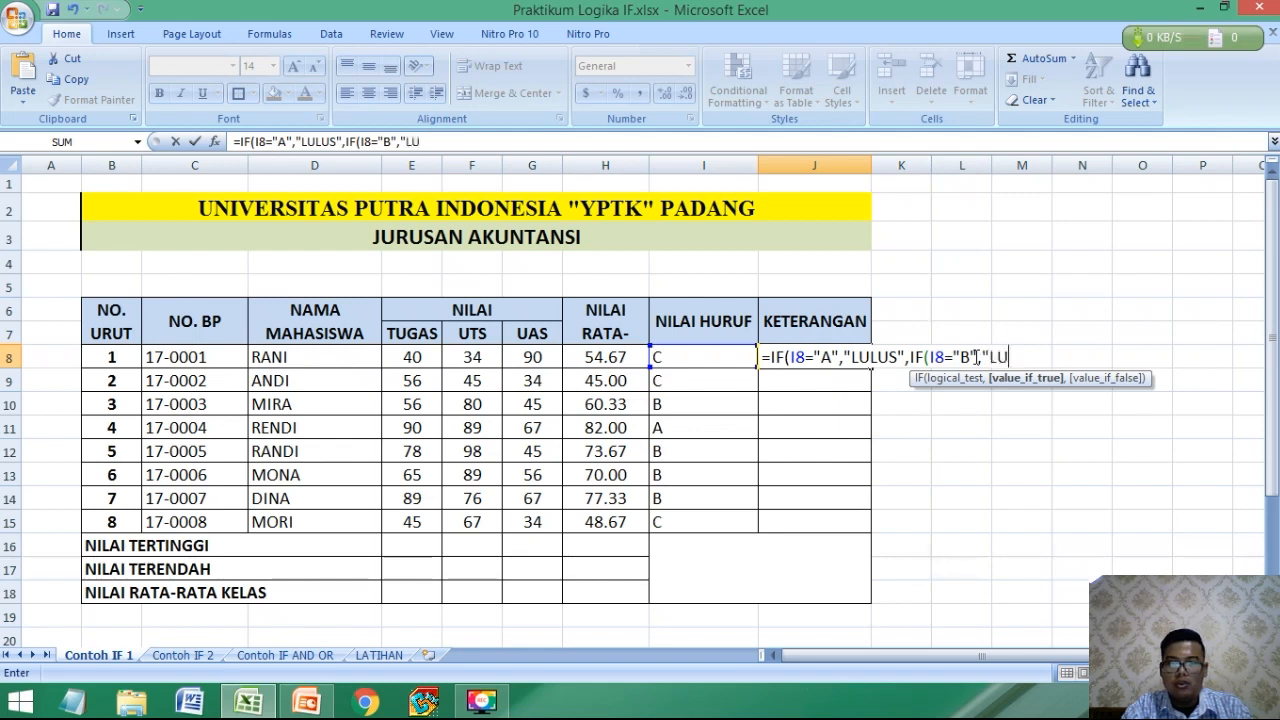
type("LUS")
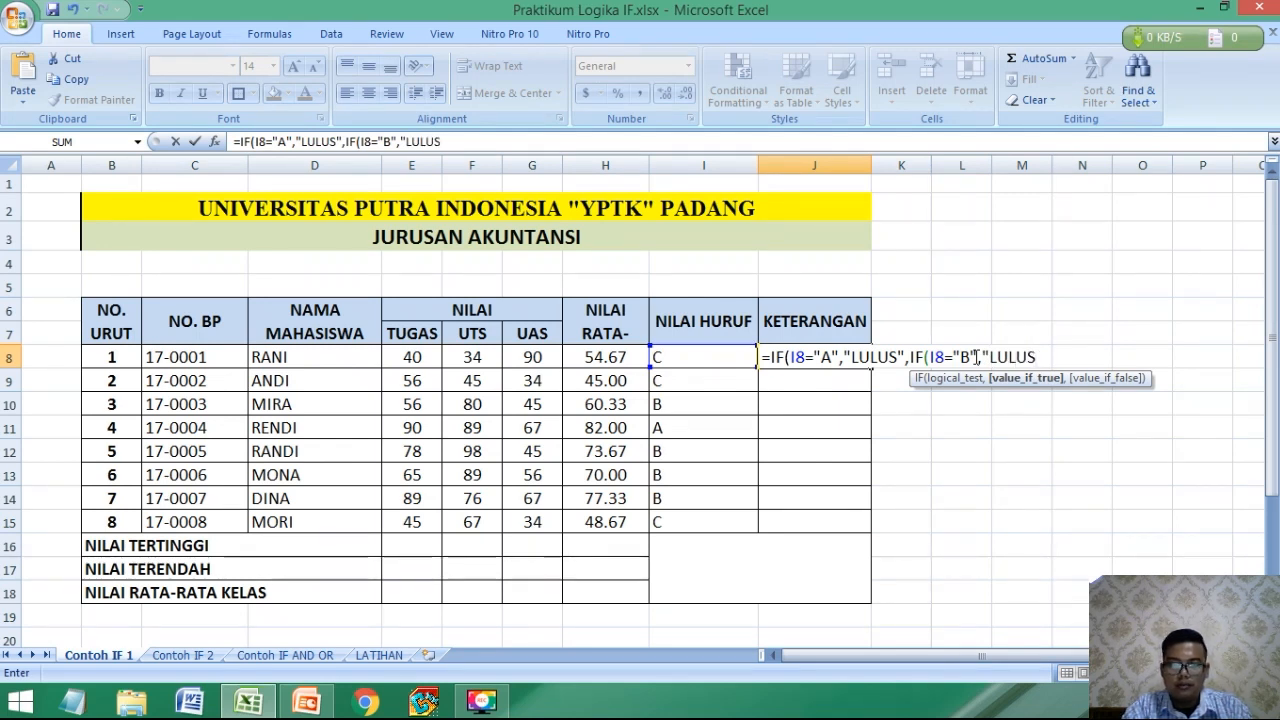
type("\",")
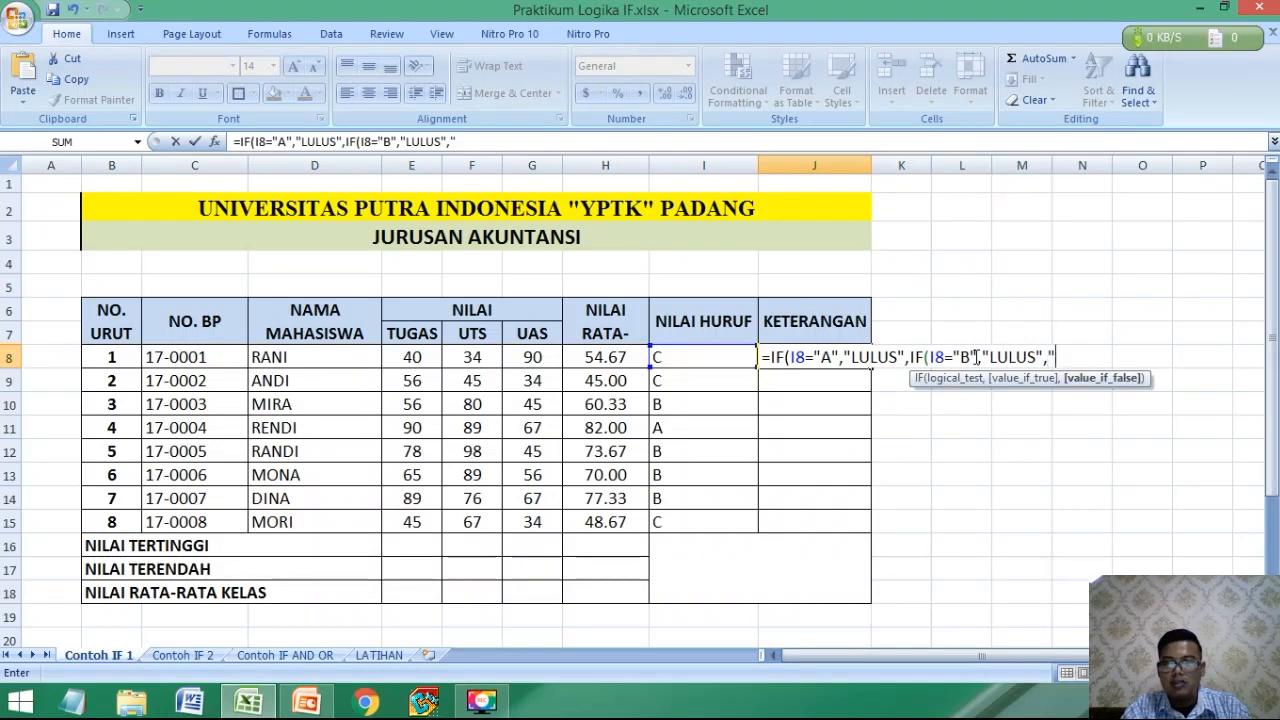
type("\"")
type("T")
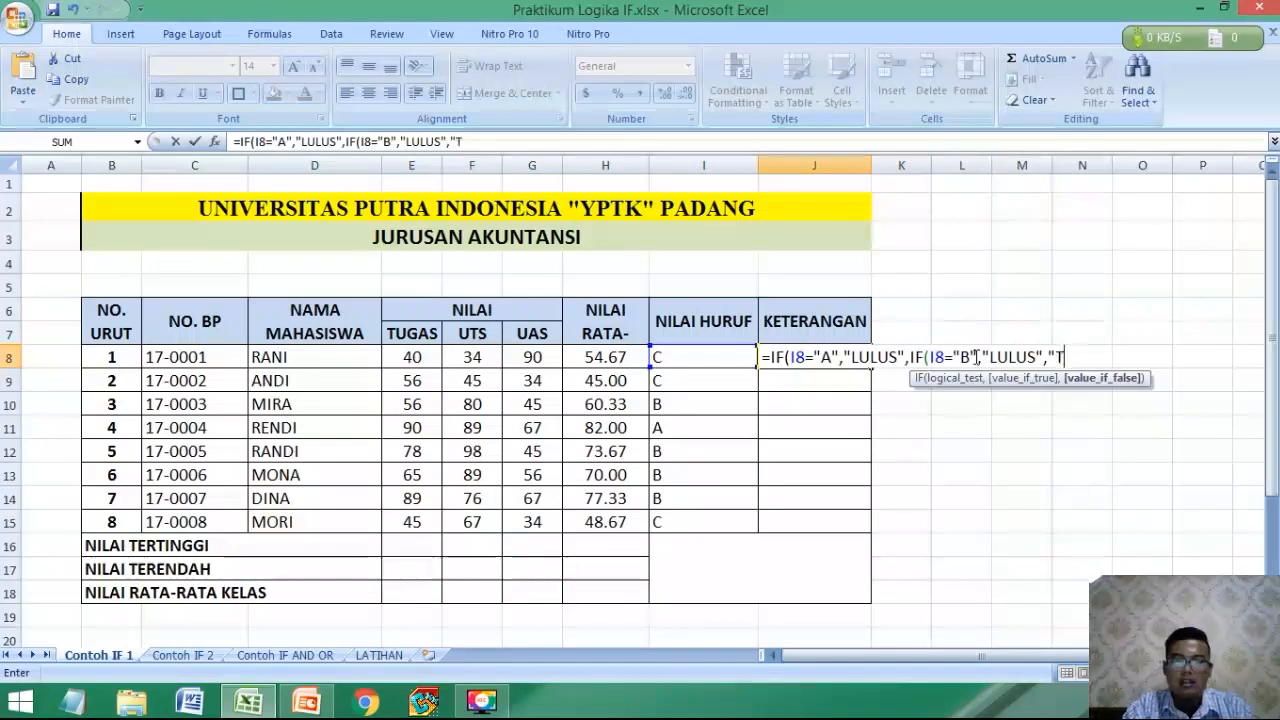
type("IDAK LULUS\"")
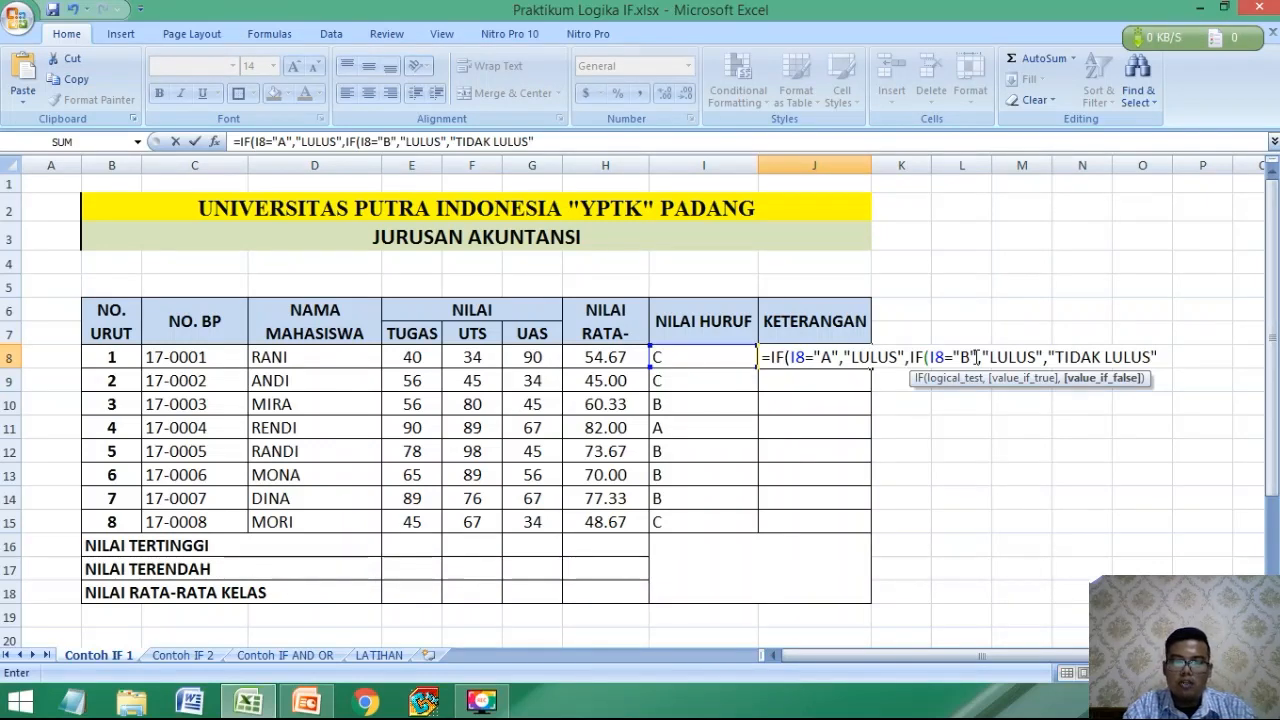
type("))")
Complete the J8 formula with "TIDAK LULUS" as the final value-if-false, giving =IF(I8="A","LULUS",IF(I8="B","LULUS","TIDAK LULUS")).
key("Return")
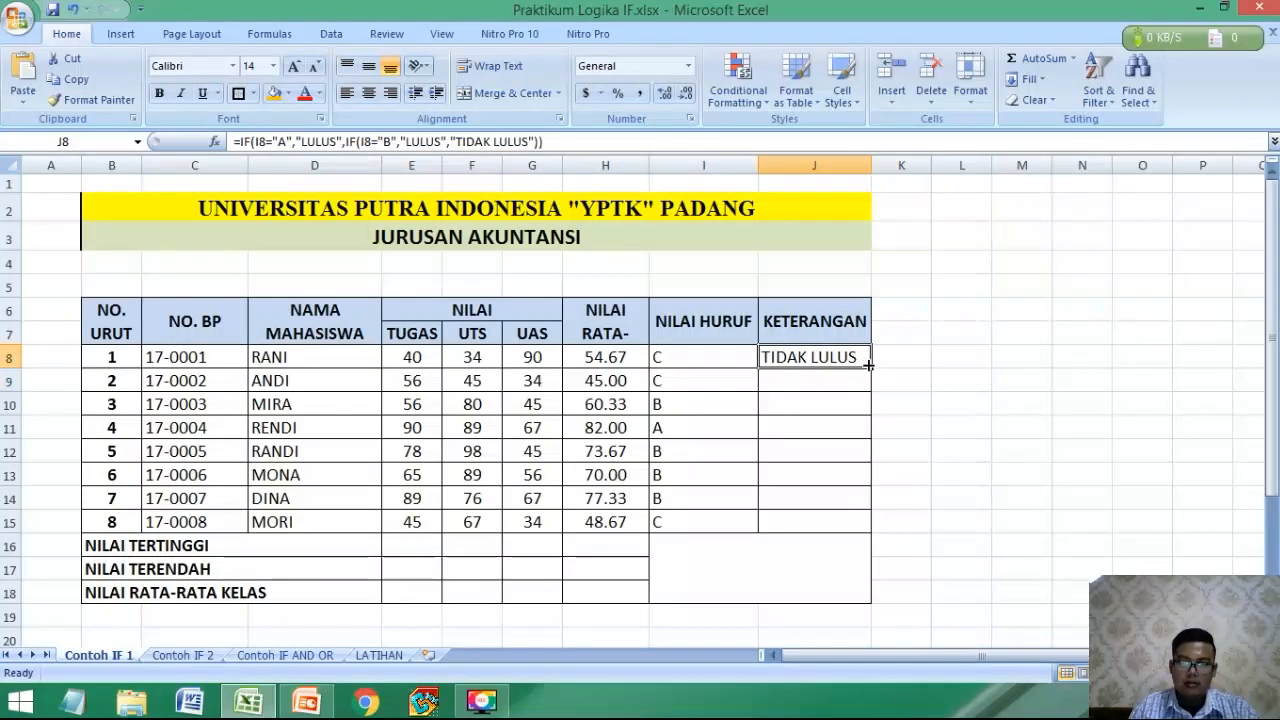
Copy the pass/fail formula from J8 down through J15 and check the copied formulas in the KETERANGAN column.
left_click_drag(871, 368, 834, 530)
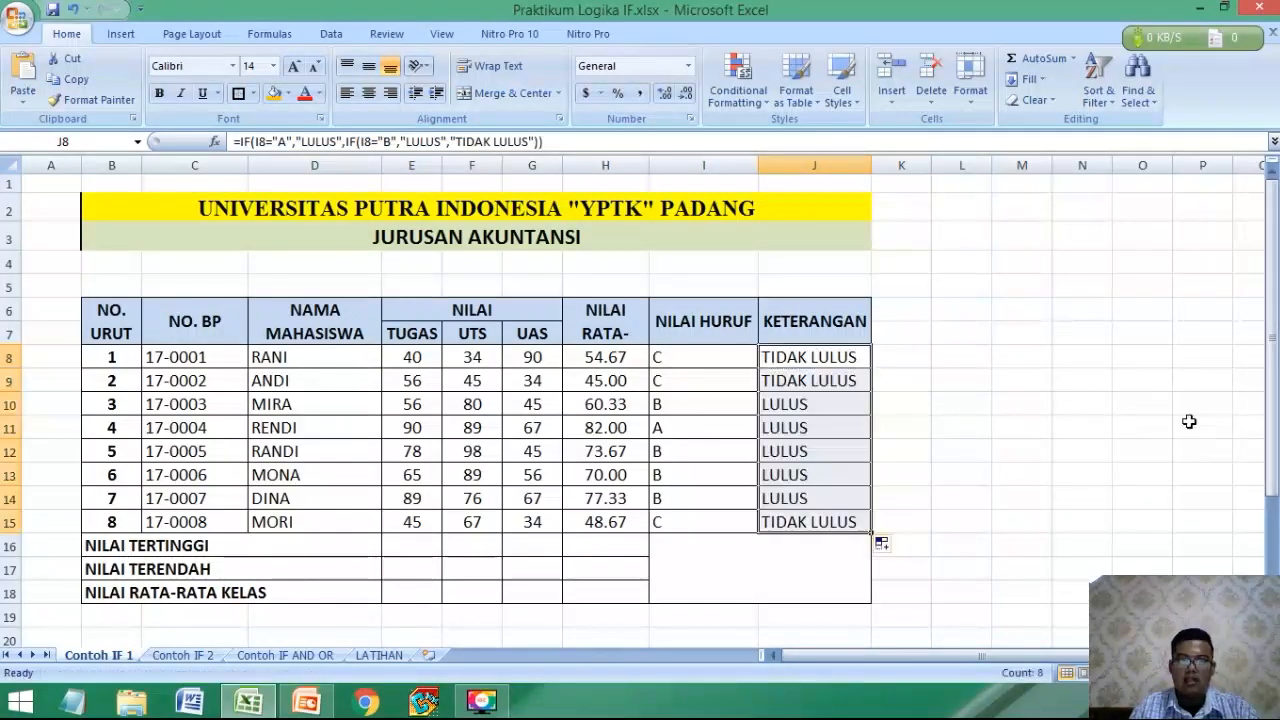
left_click(955, 428)
left_click(800, 406)
left_click(794, 357)
left_click(785, 402)
left_click(788, 448)
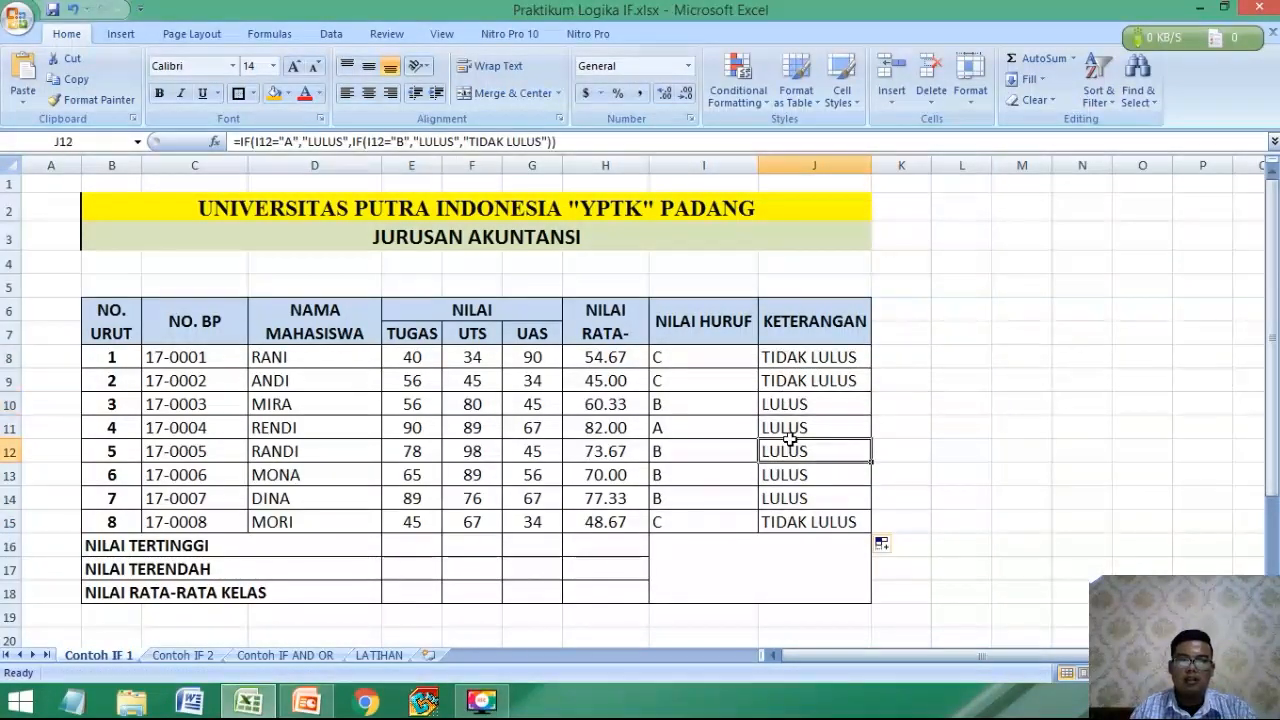
left_click(786, 476)
left_click(786, 520)
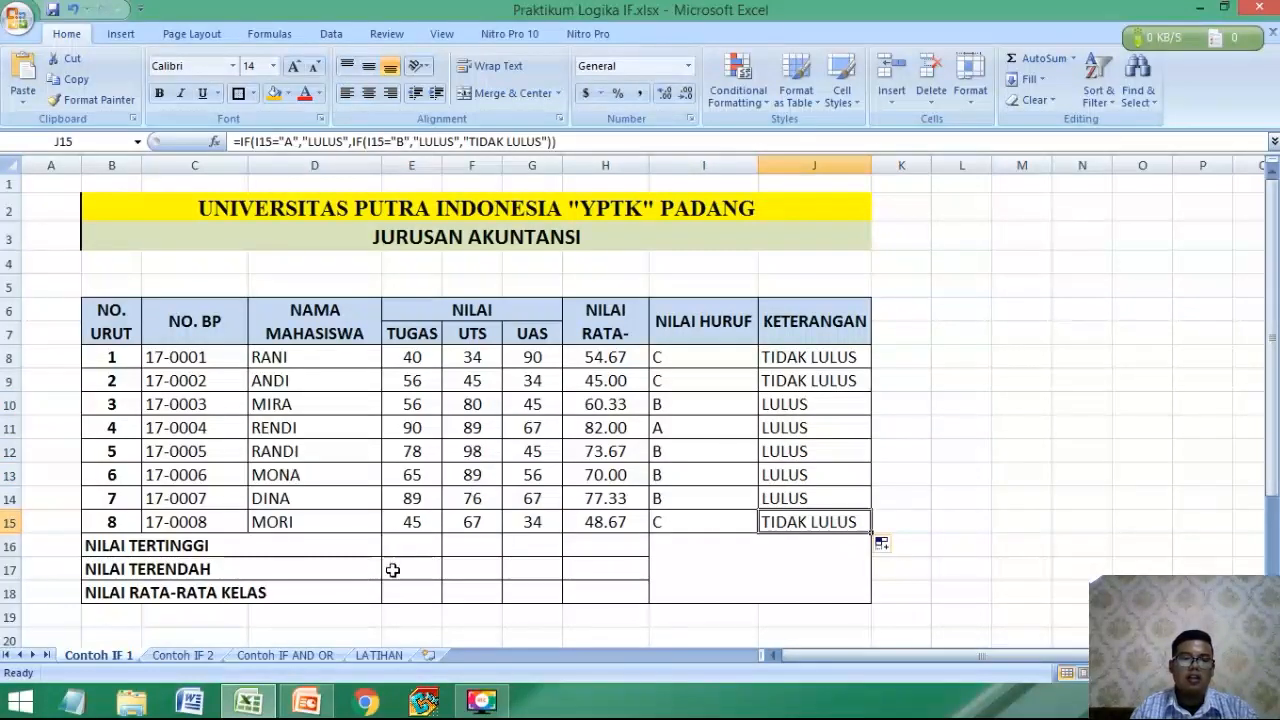
Calculate the highest average score in H16 of the NILAI TERTINGGI row with =MAX(H8:H15).
left_click(555, 545)
left_click(585, 537)
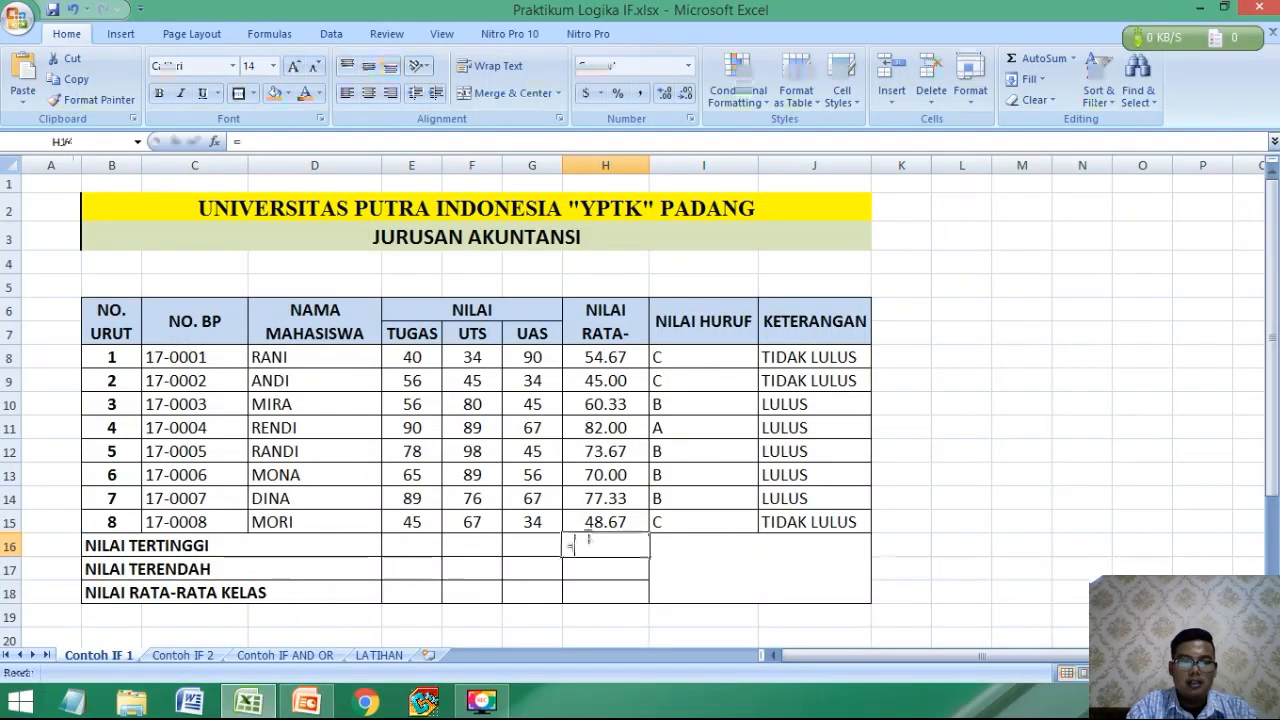
type("=MAX(")
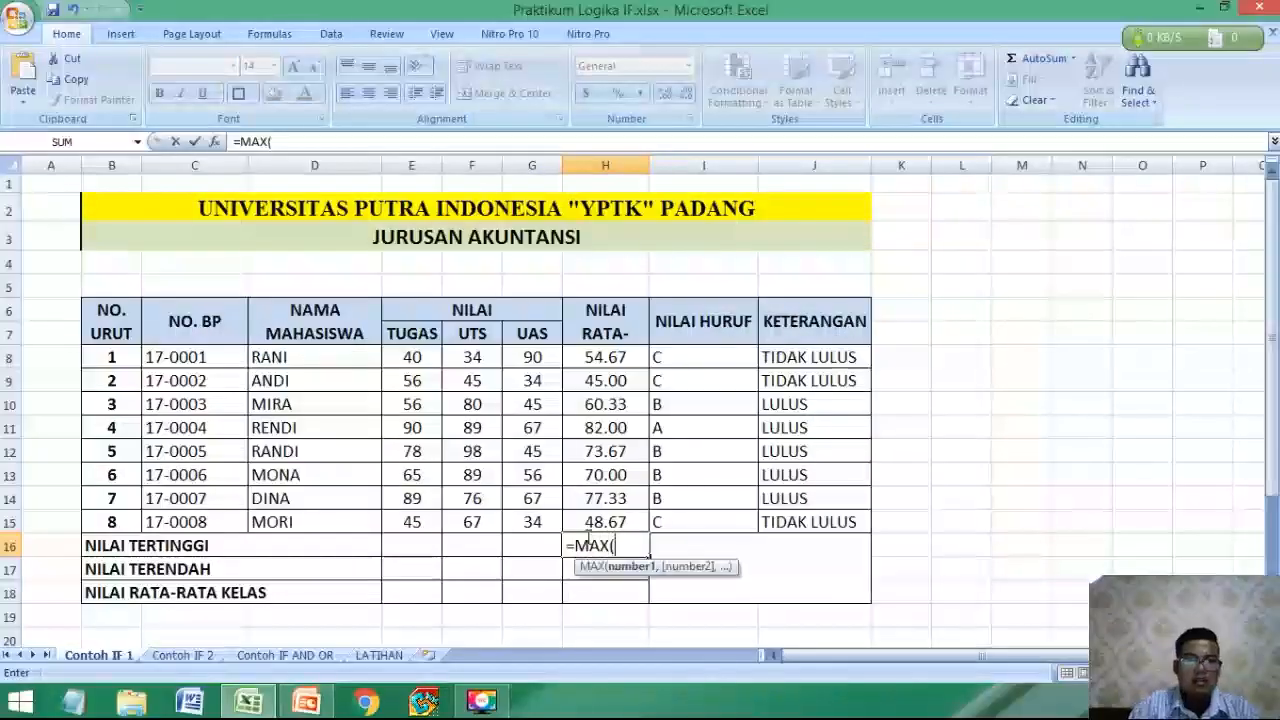
left_click_drag(597, 357, 595, 522)
type(")")
key("Return")
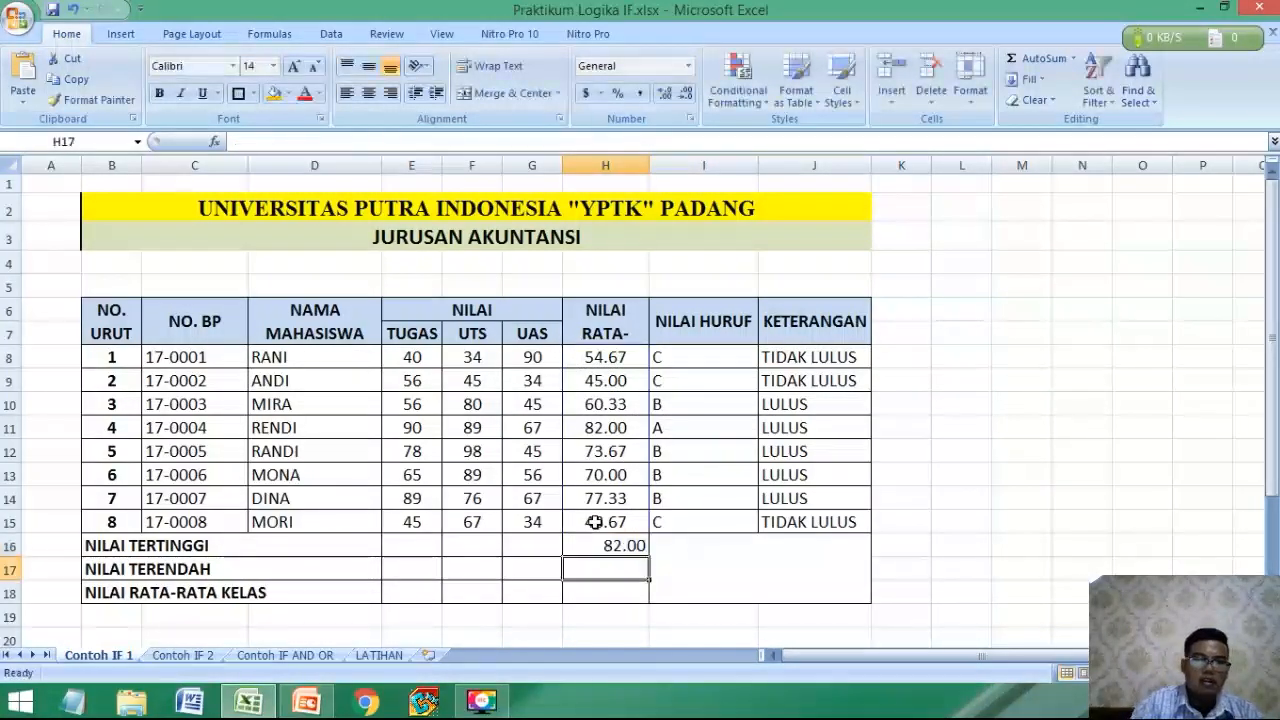
Calculate the lowest average score in H17 of the NILAI TERENDAH row with =MIN(H8:H15).
type("=")
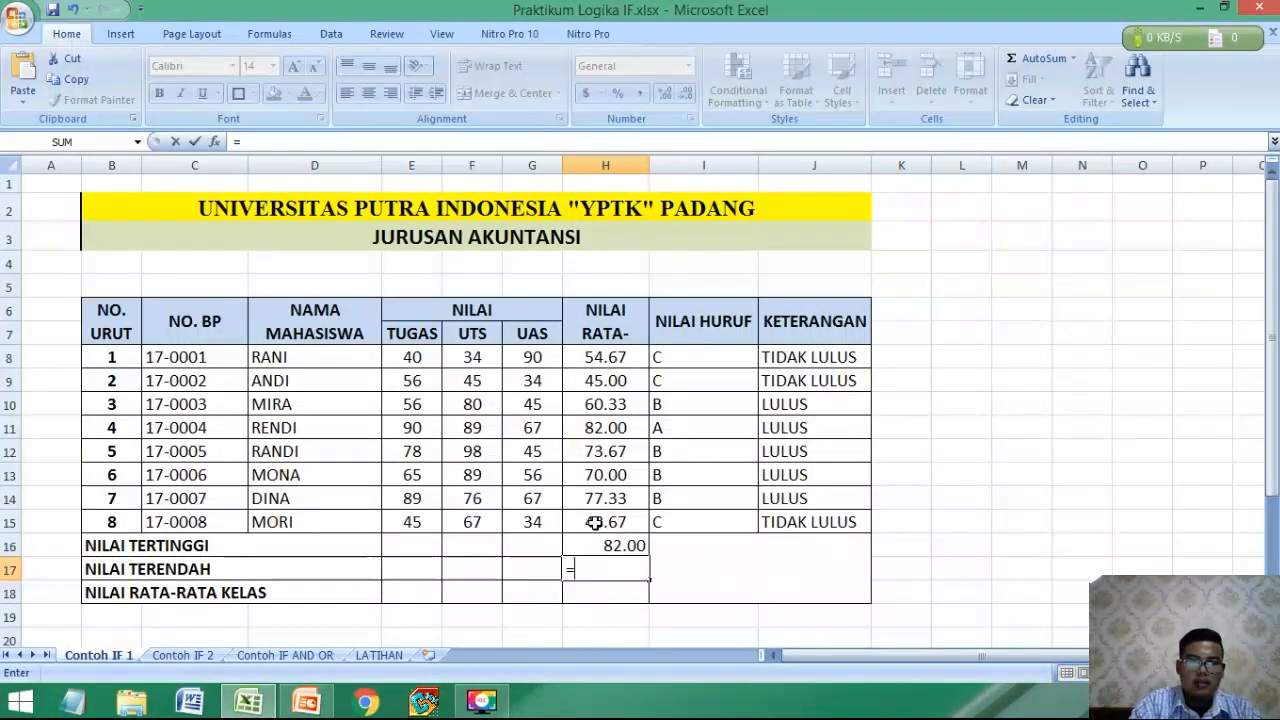
type("MIN(")
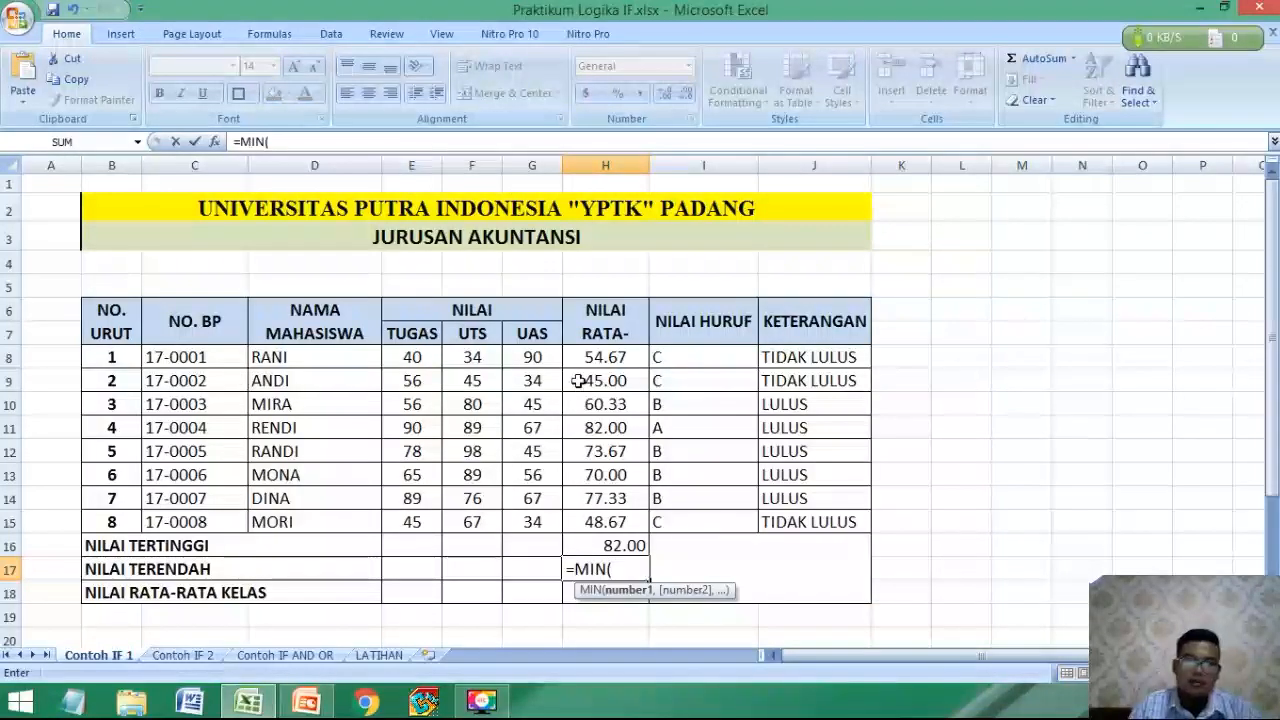
left_click_drag(600, 357, 592, 523)
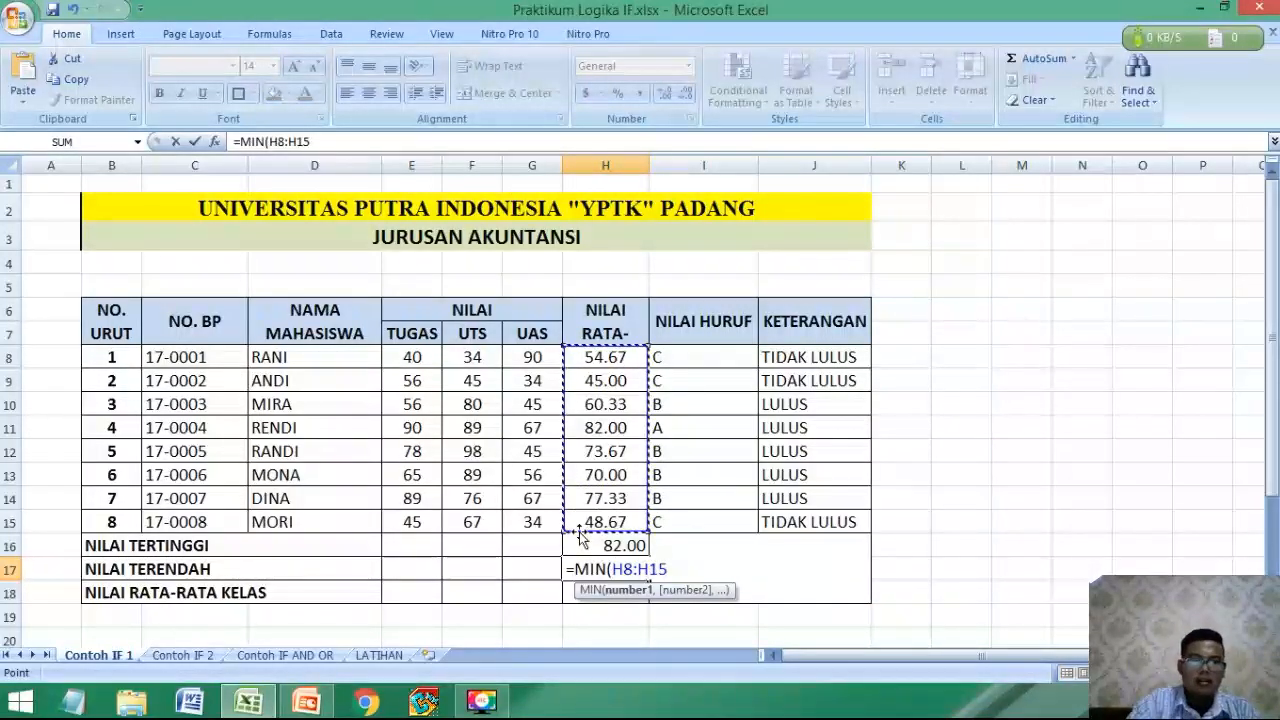
type(")")
key("Return")
Calculate the class average in H18 of the NILAI RATA-RATA KELAS row with =AVERAGE(H8:H15).
type("=")
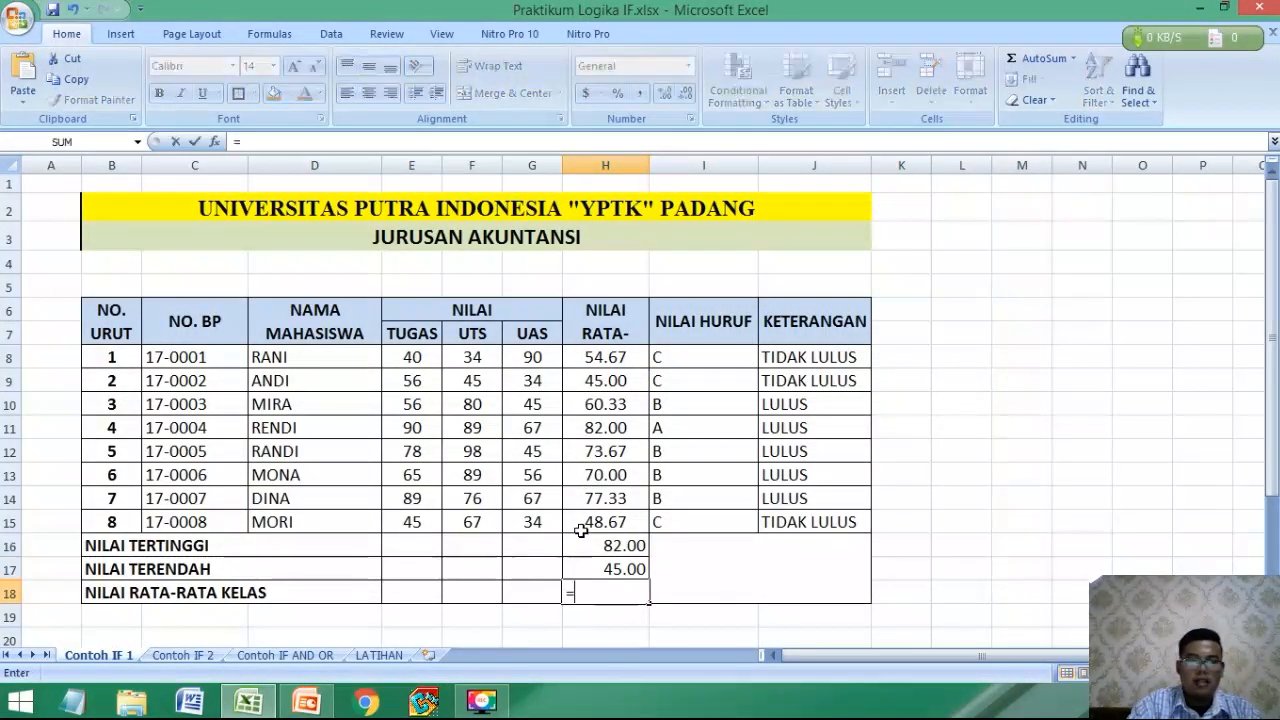
type("AV")
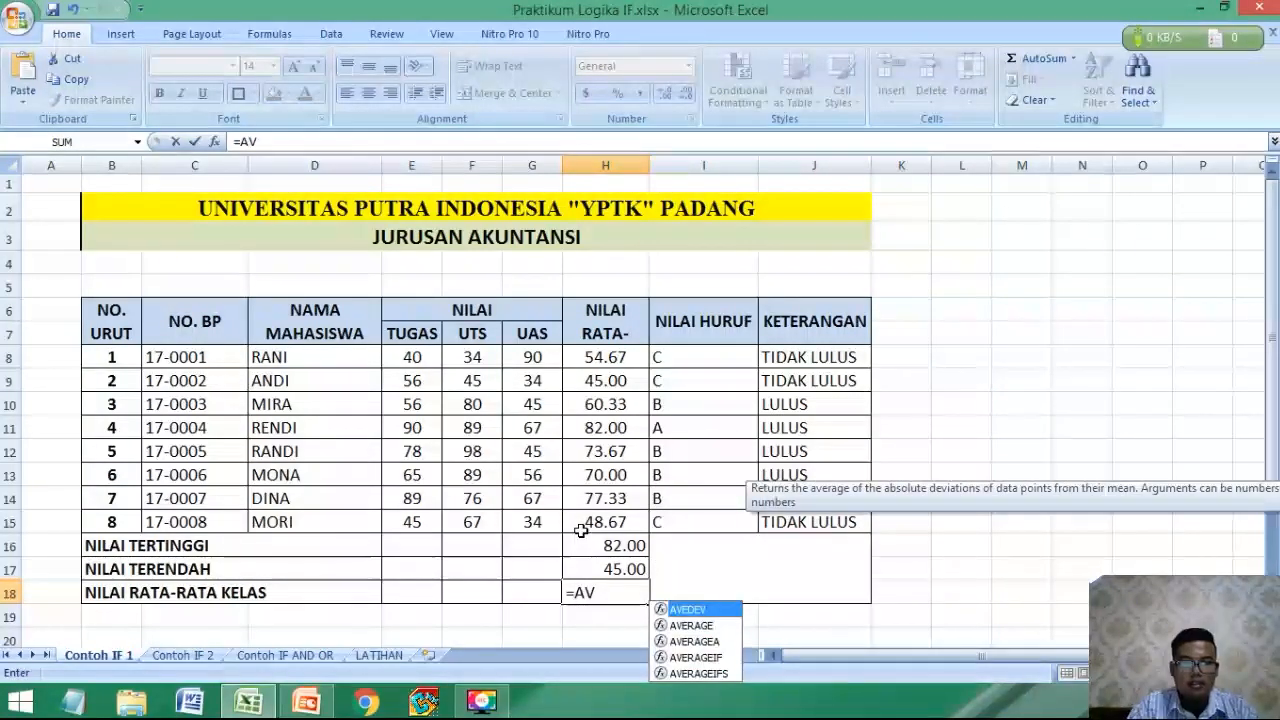
key("Down")
key("Tab")
left_click_drag(599, 356, 606, 525)
type(")")
key("Return")
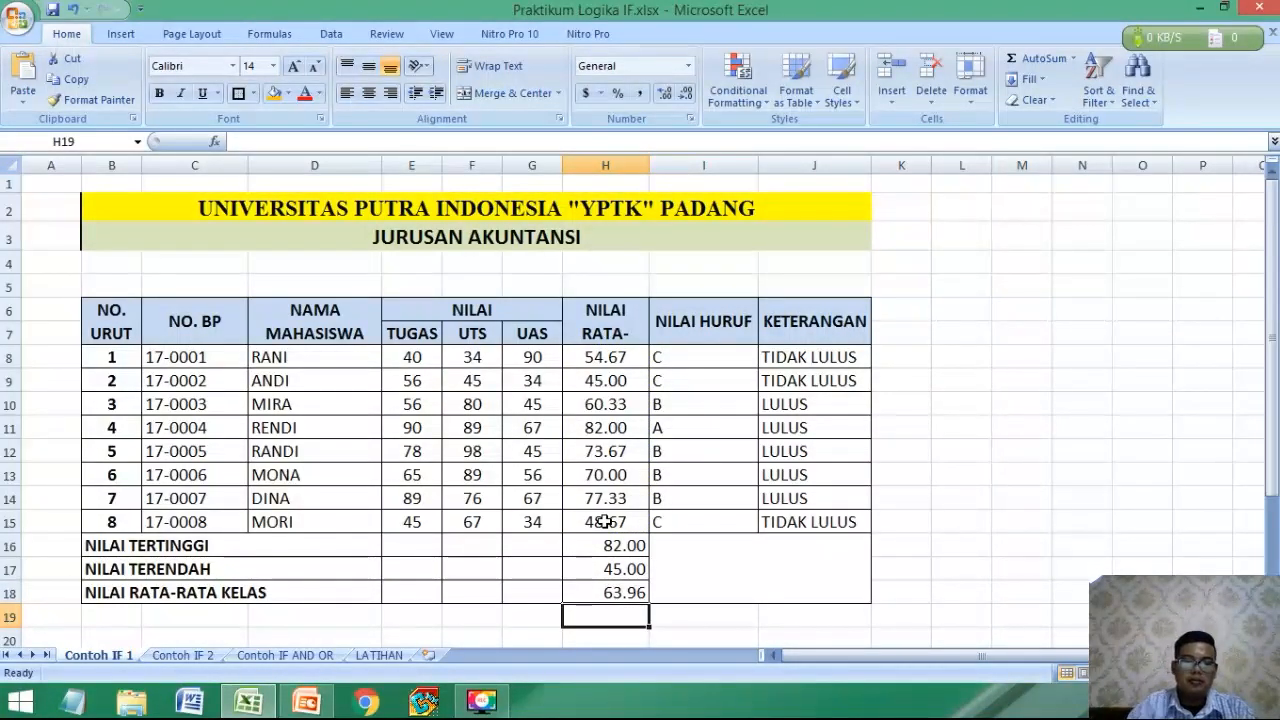
left_click(51, 500)
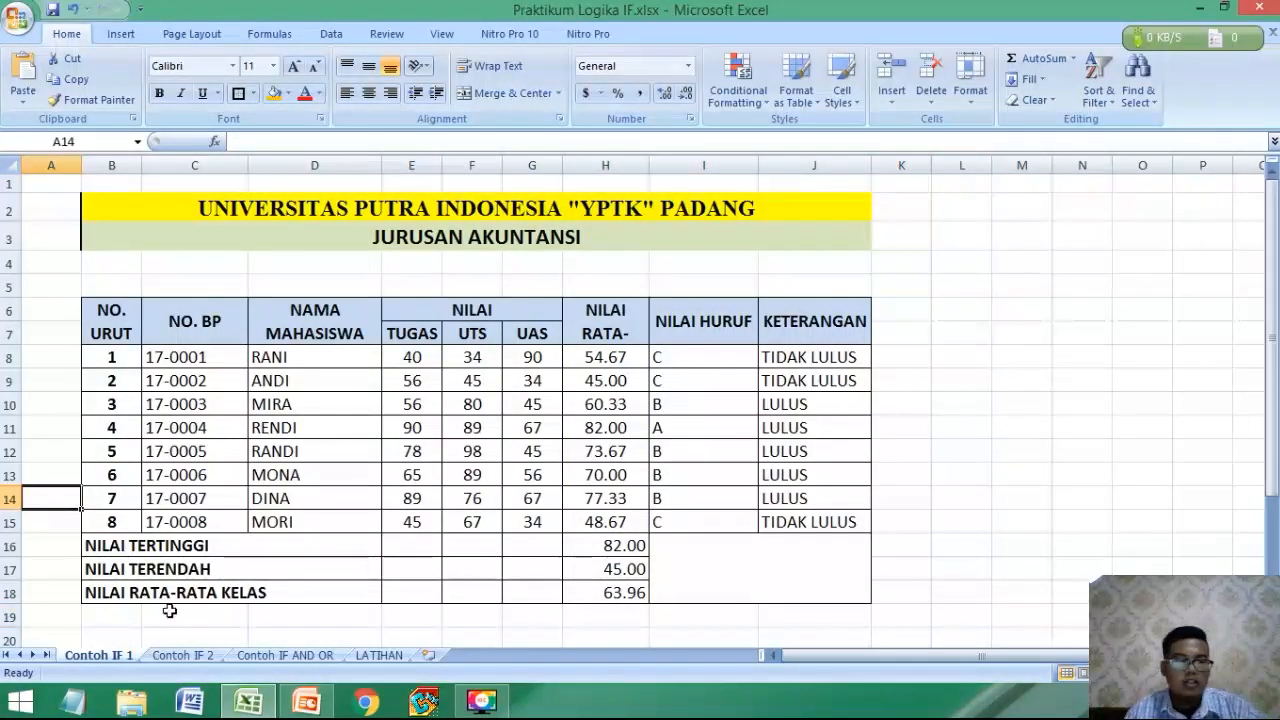
Switch to the Contoh IF 2 worksheet containing the Hotel Sumatera room rental report.
left_click(178, 655)
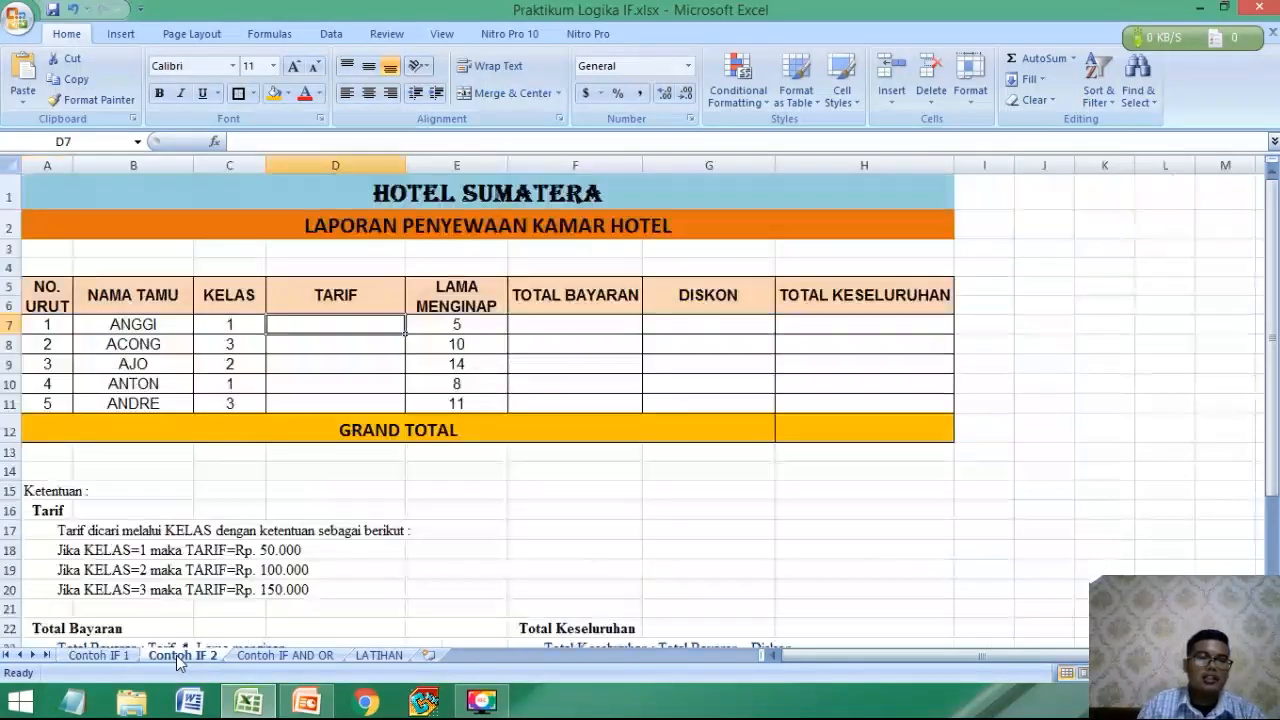
left_click(275, 469)
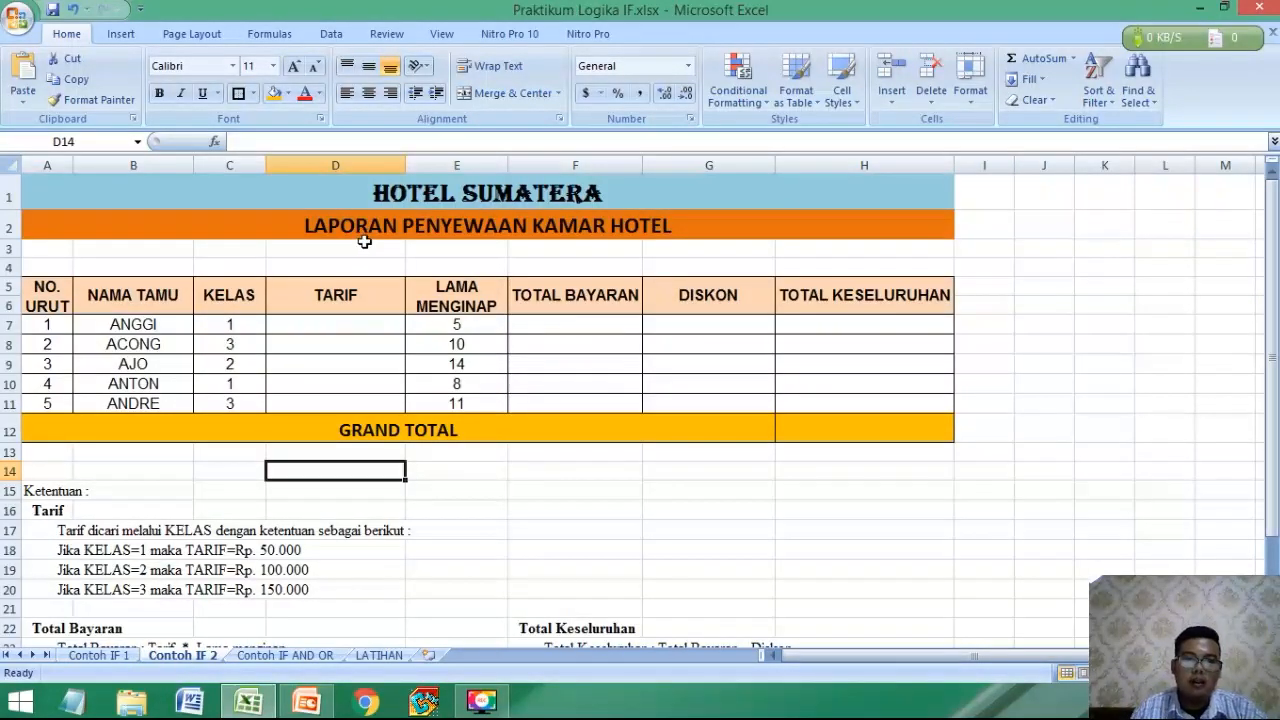
left_click(562, 246)
left_click(452, 370)
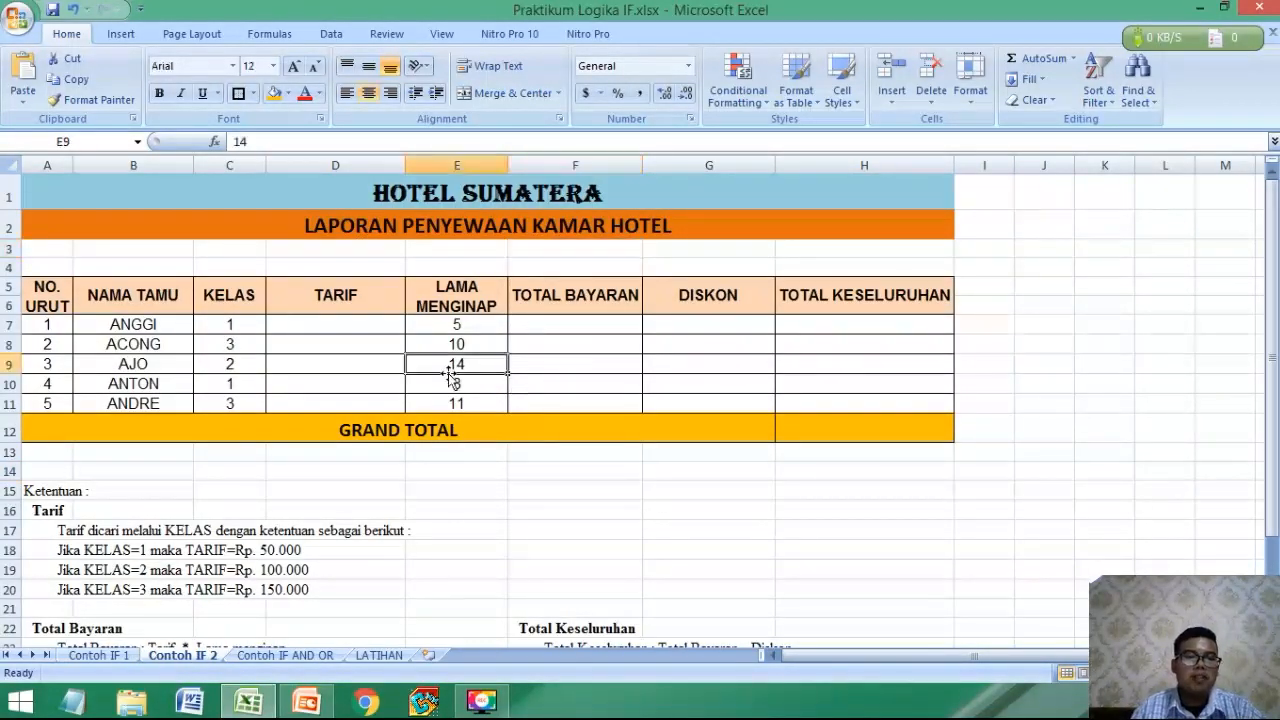
Review the TARIF, TOTAL BAYARAN, DISKON, TOTAL KESELURUHAN and GRAND TOTAL cells that need formulas.
scroll(118, 549, "down", 1)
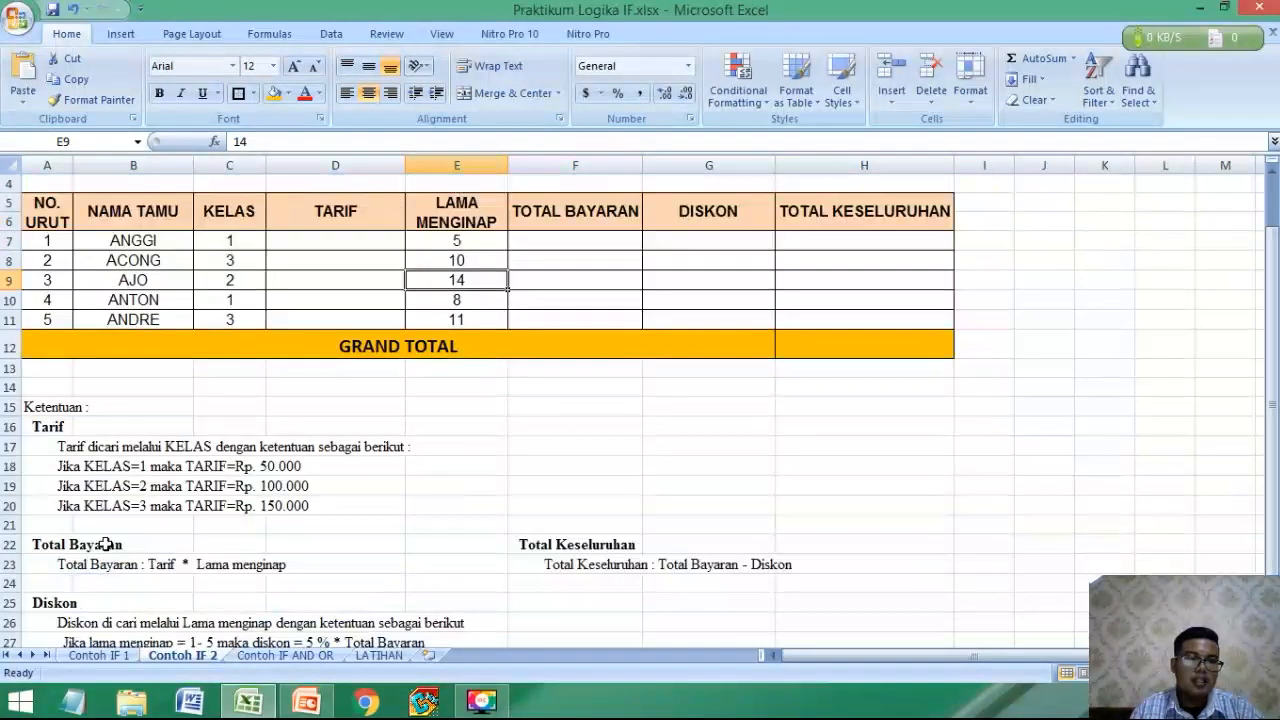
left_click(107, 507)
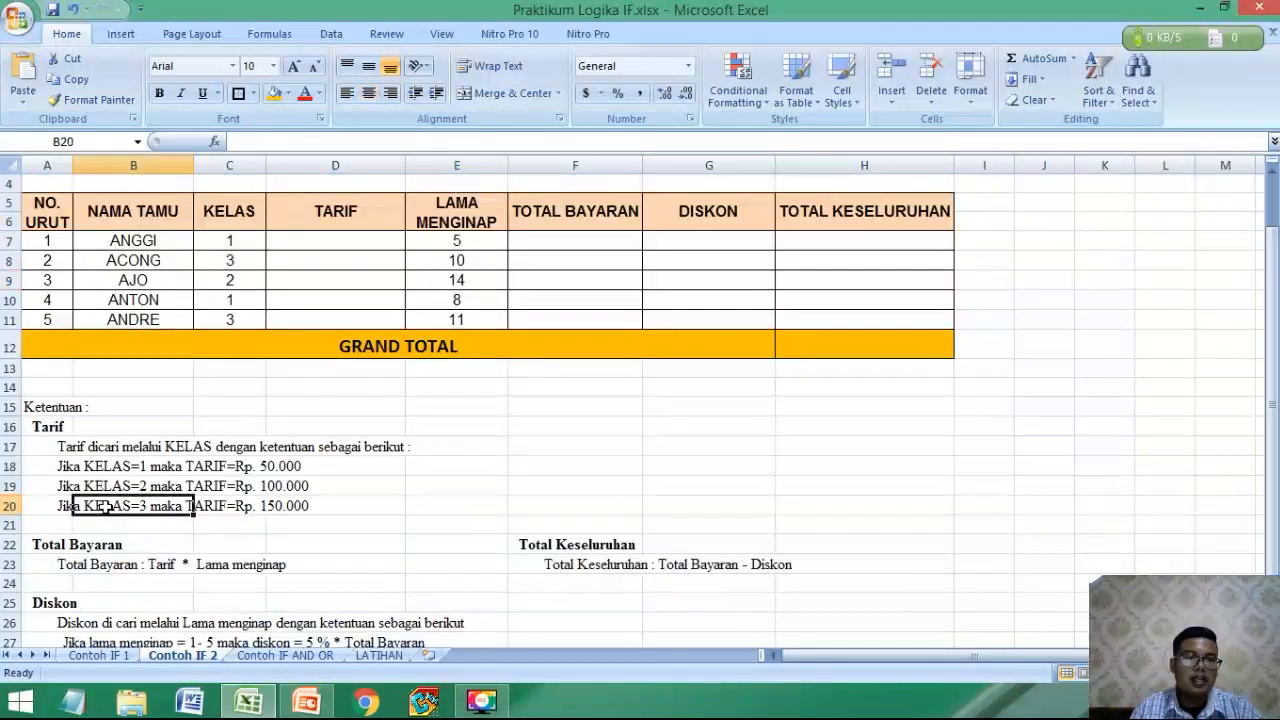
left_click(337, 240)
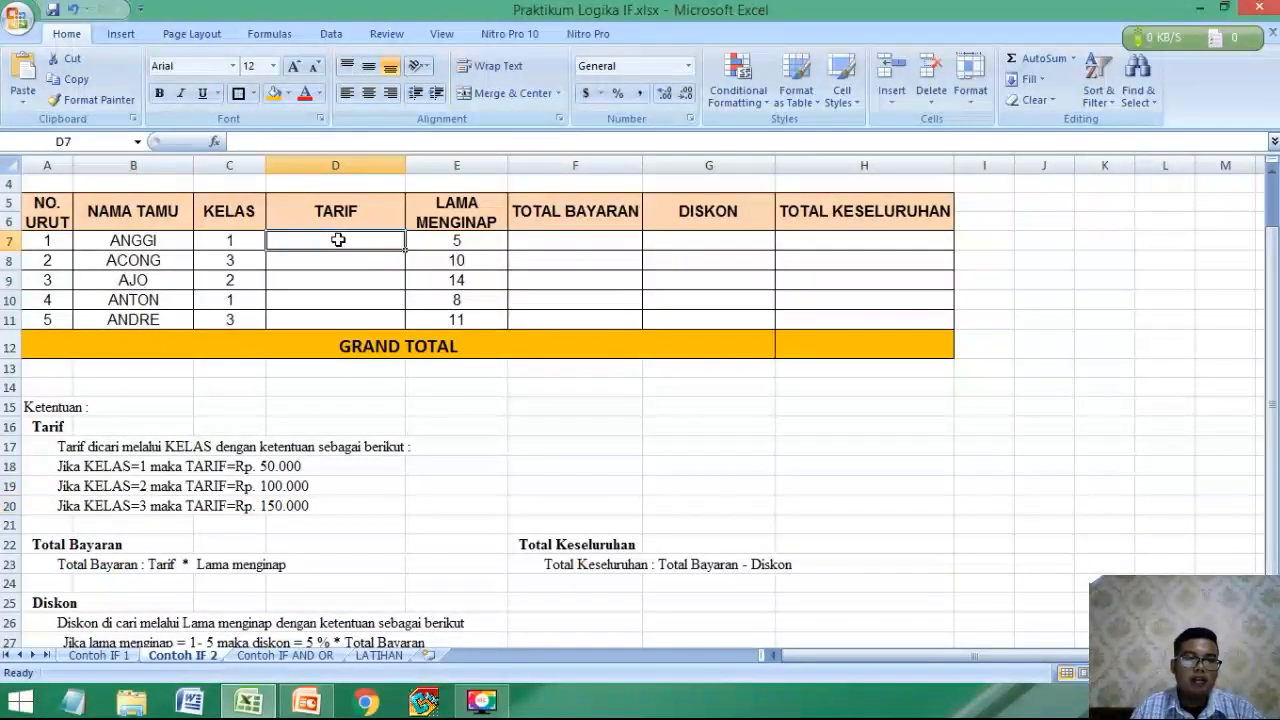
left_click(610, 240)
left_click(757, 243)
left_click(855, 235)
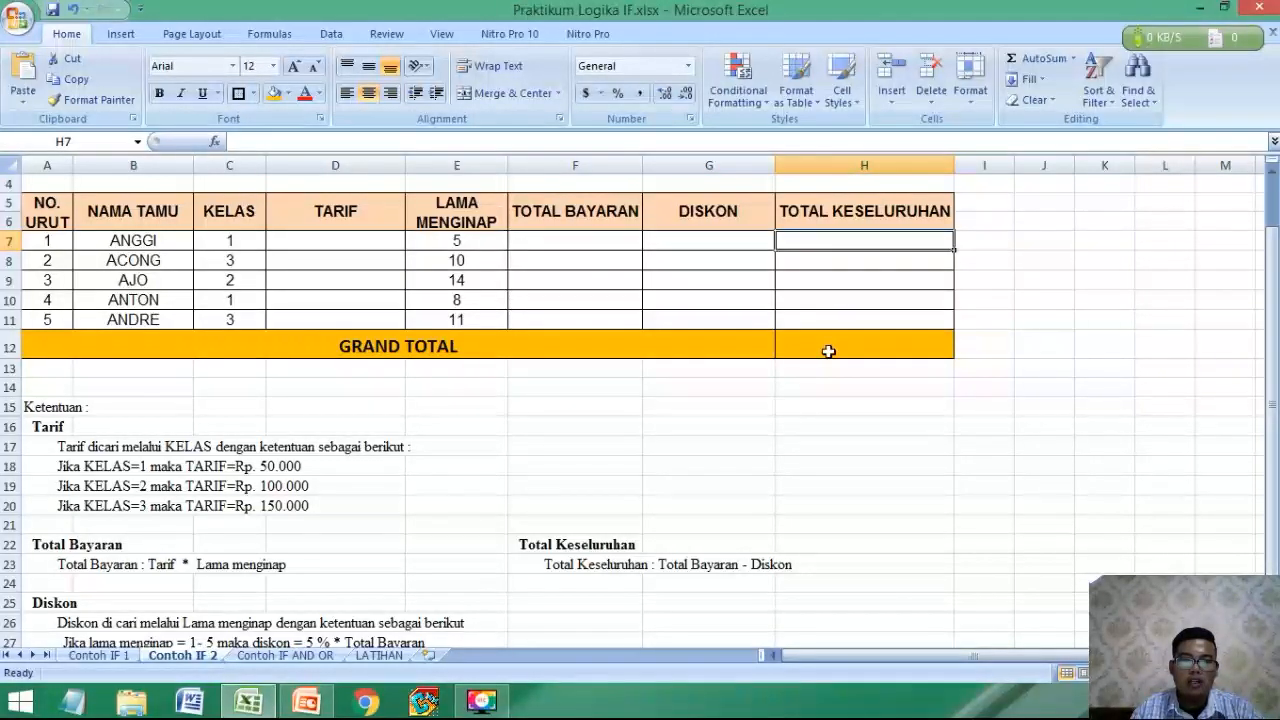
left_click(827, 350)
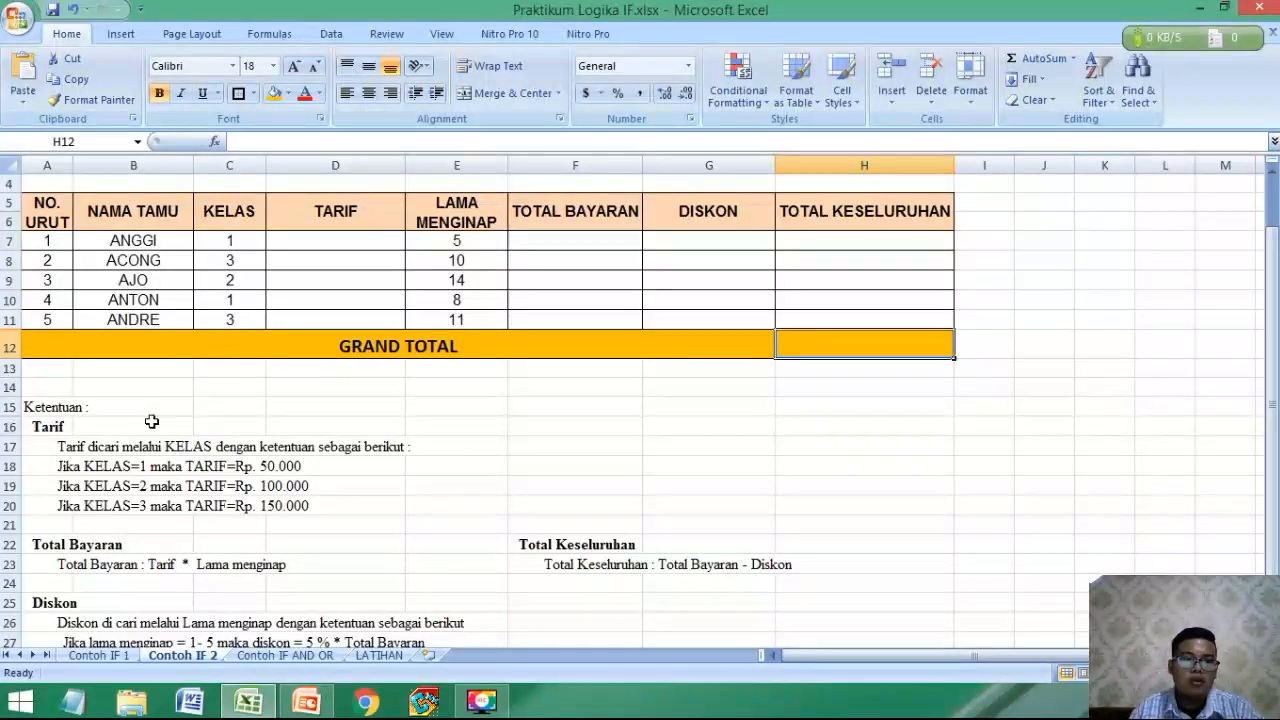
Read the Tarif rules based on KELAS and the Total Bayaran rule, relating them to the first guest's row.
left_click(58, 427)
left_click(85, 465)
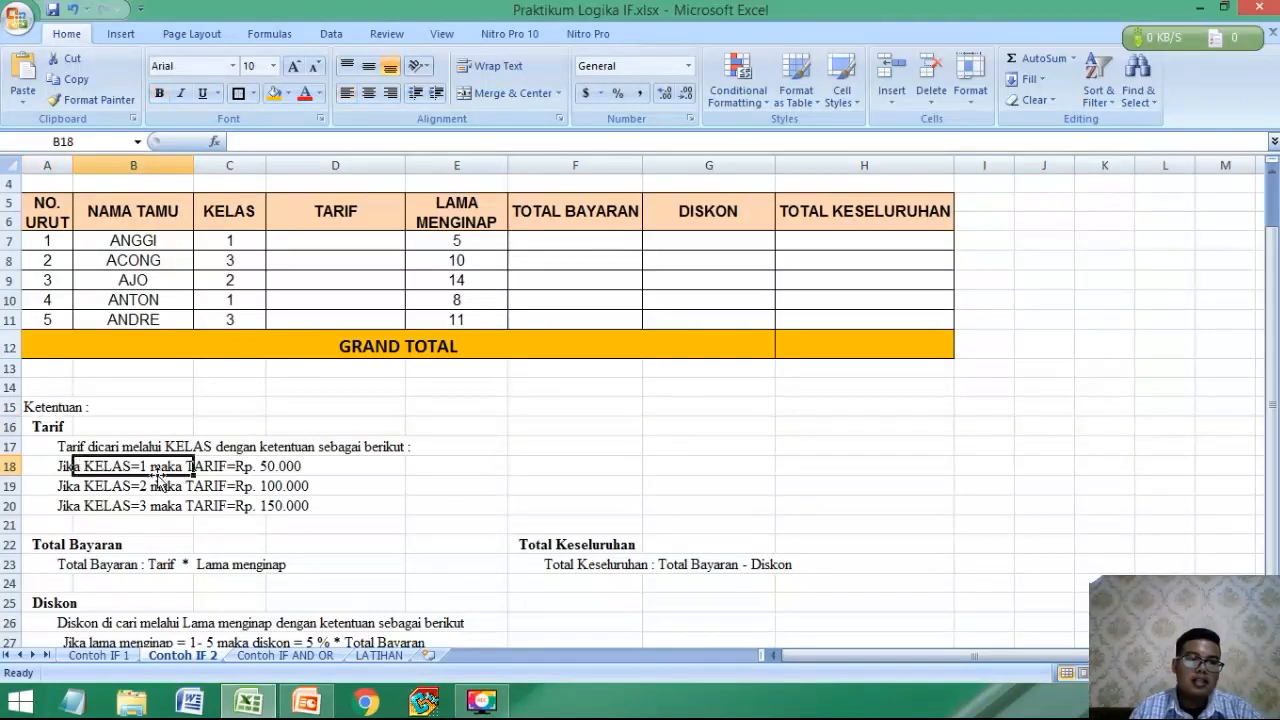
left_click(252, 240)
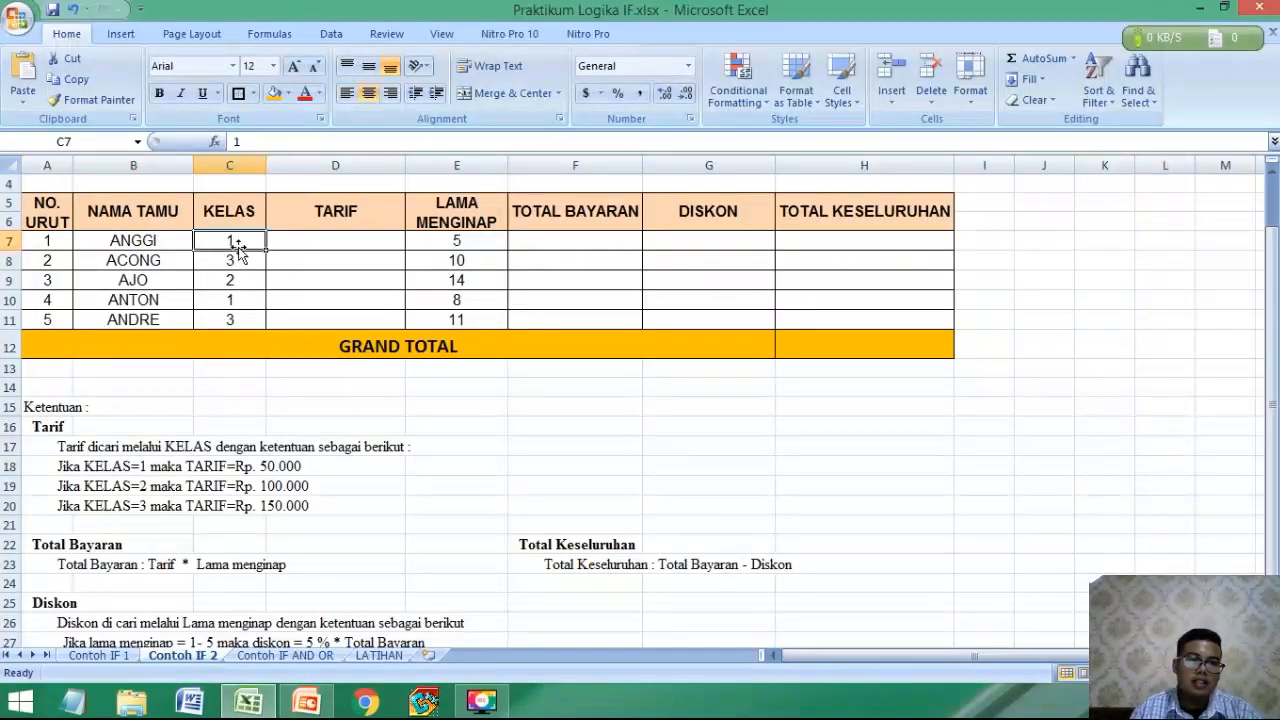
left_click(316, 240)
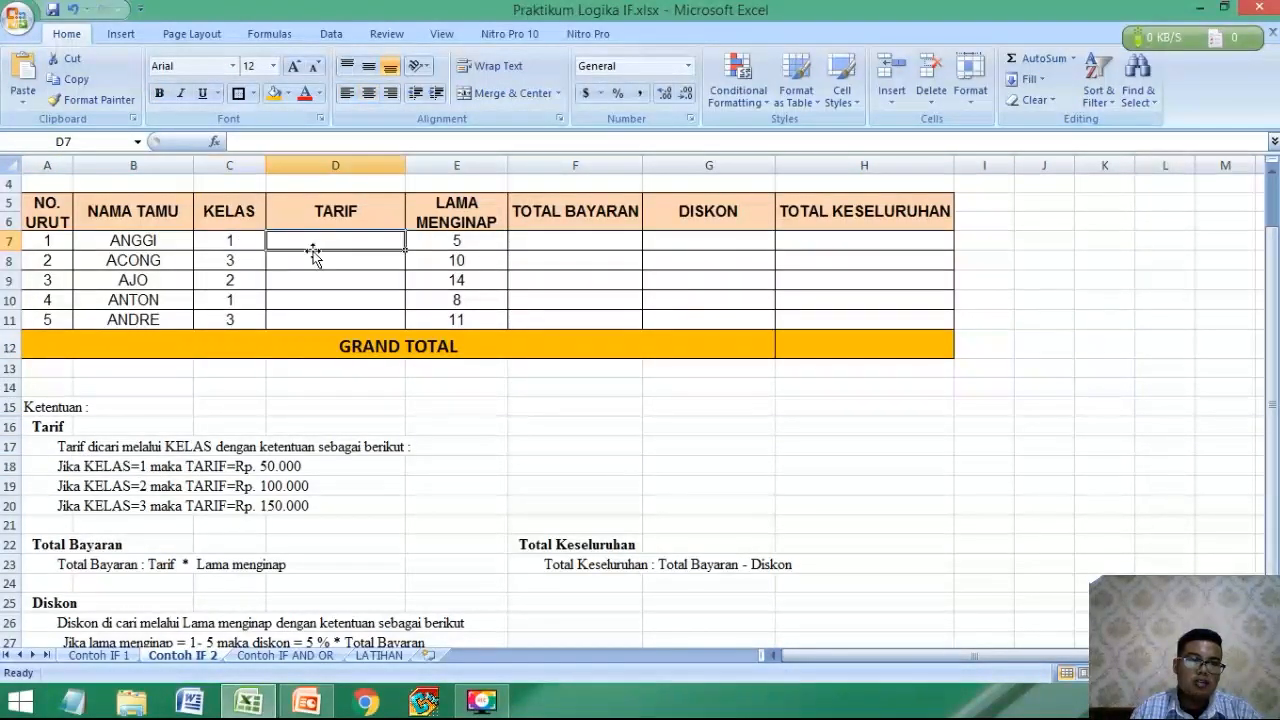
left_click(292, 510)
scroll(292, 513, "up", 1)
scroll(200, 510, "down", 3)
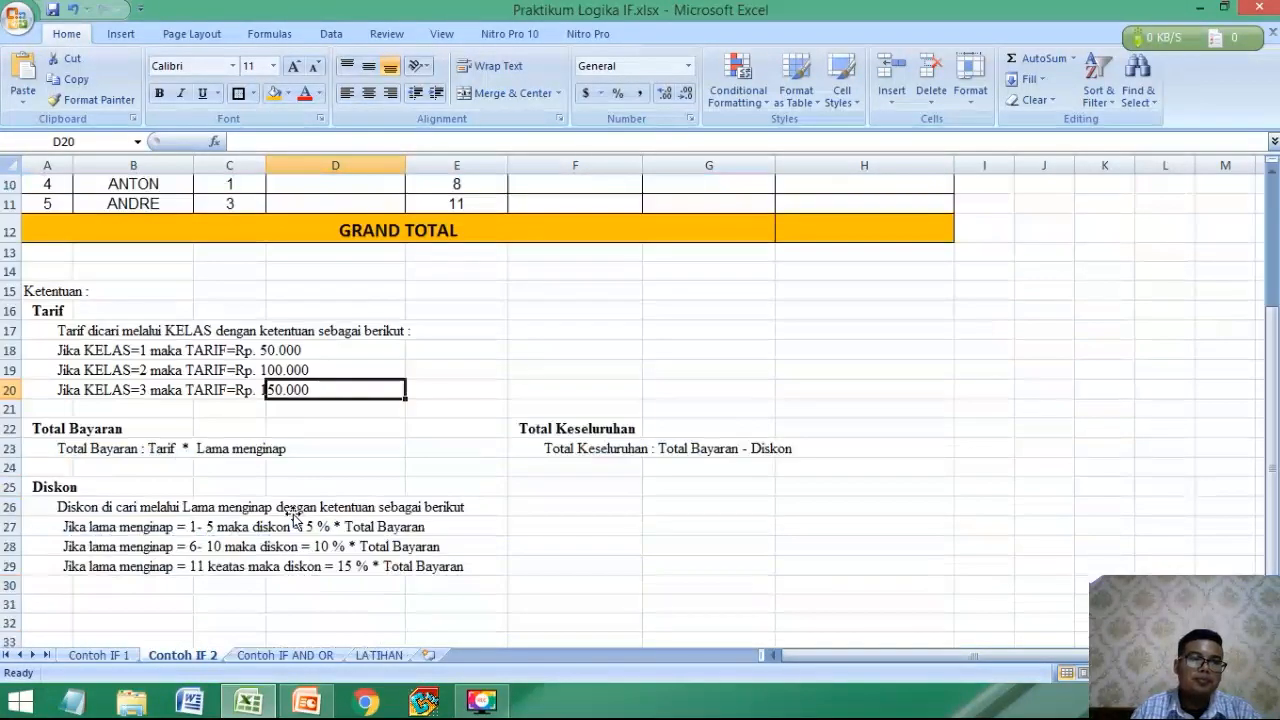
scroll(130, 480, "up", 3)
left_click(611, 323)
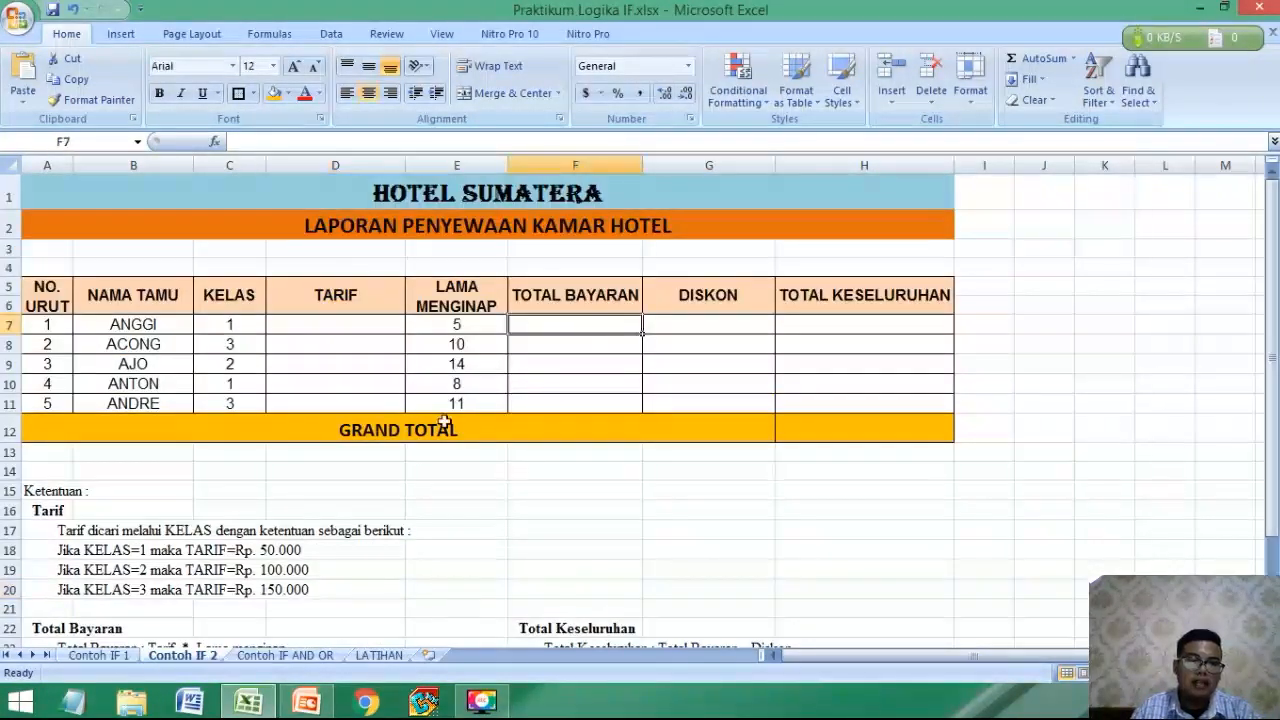
scroll(190, 557, "down", 1)
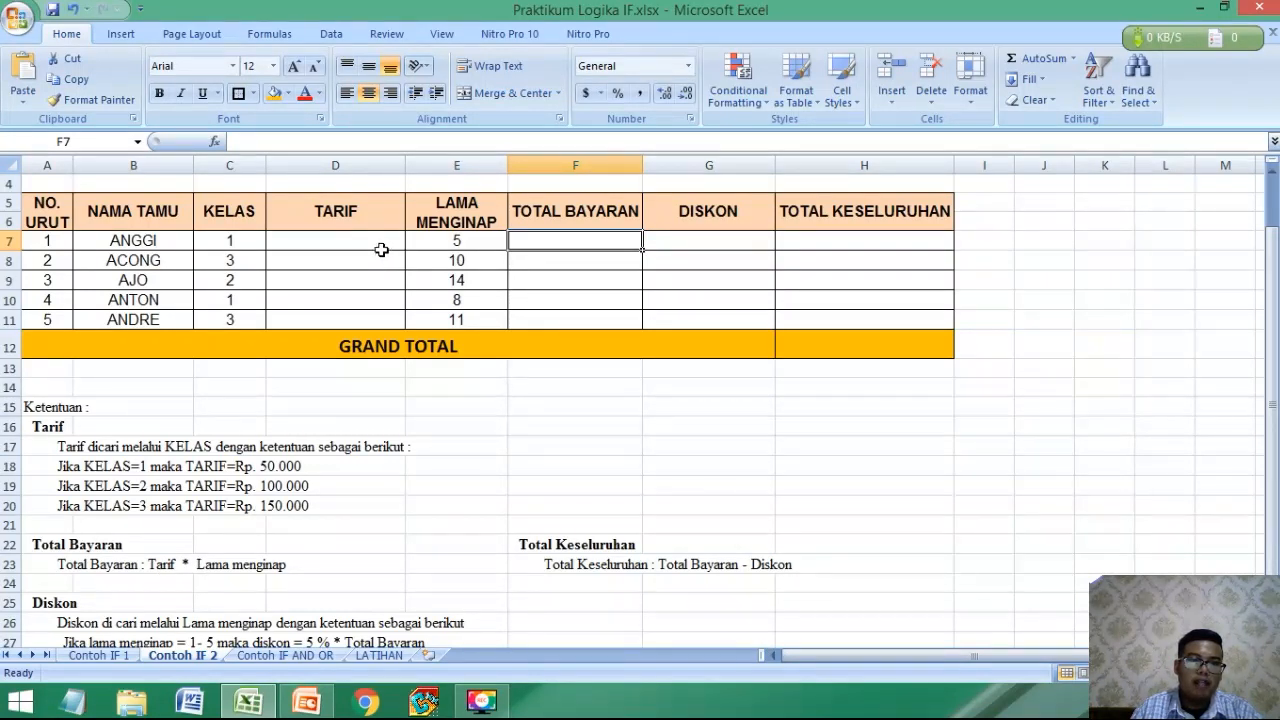
left_click(452, 244)
Read the three Diskon rules based on Lama menginap and compare them with the LAMA MENGINAP column.
scroll(102, 562, "down", 1)
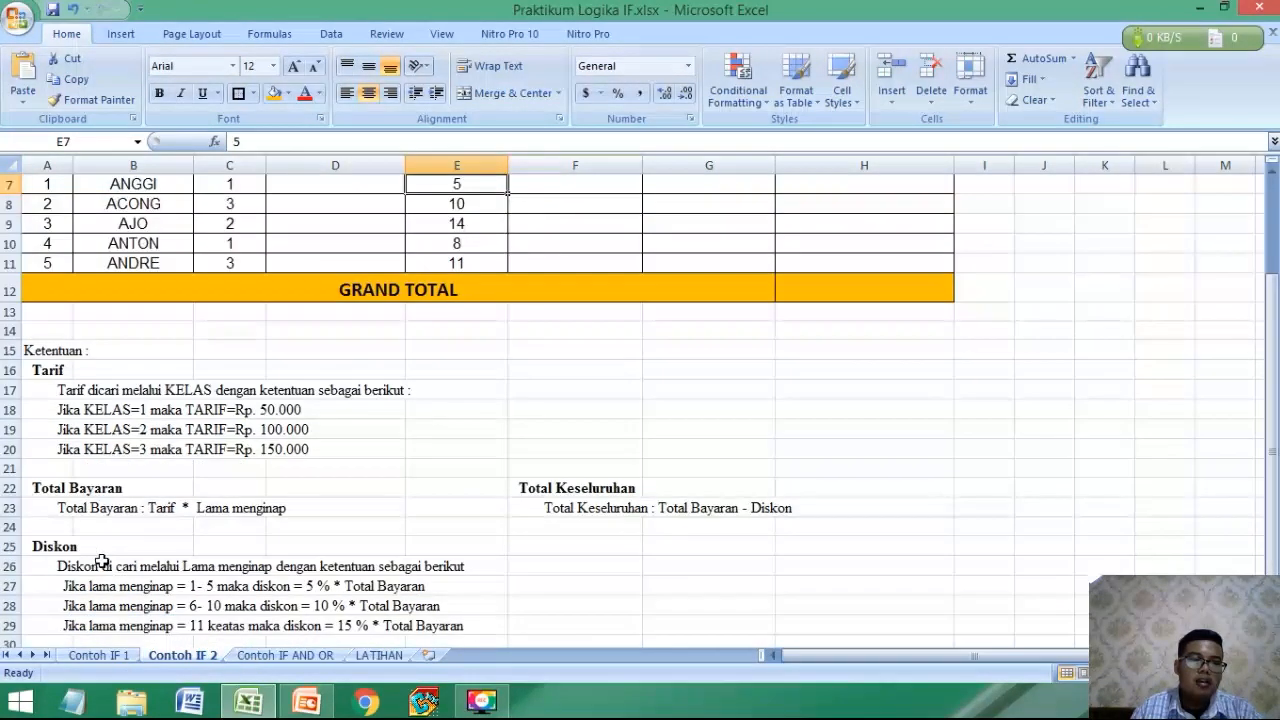
left_click(68, 562)
left_click(88, 584)
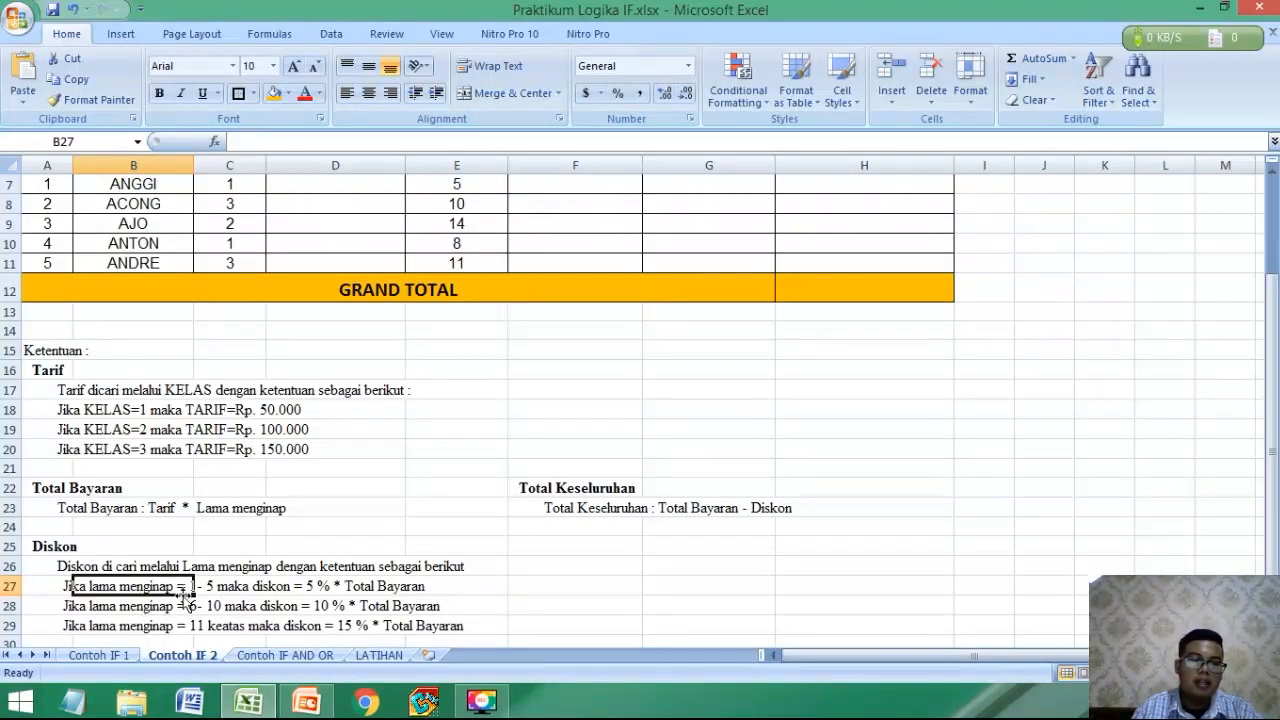
scroll(197, 600, "up", 1)
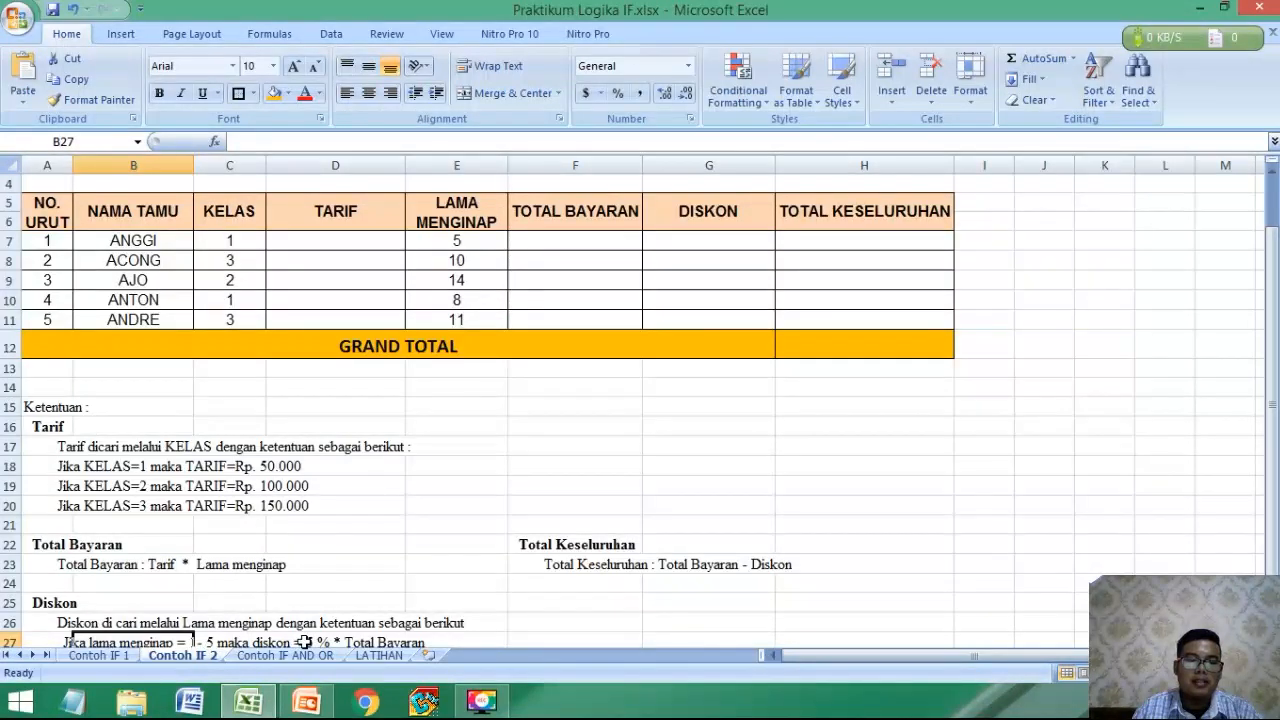
left_click(304, 642)
scroll(330, 630, "down", 2)
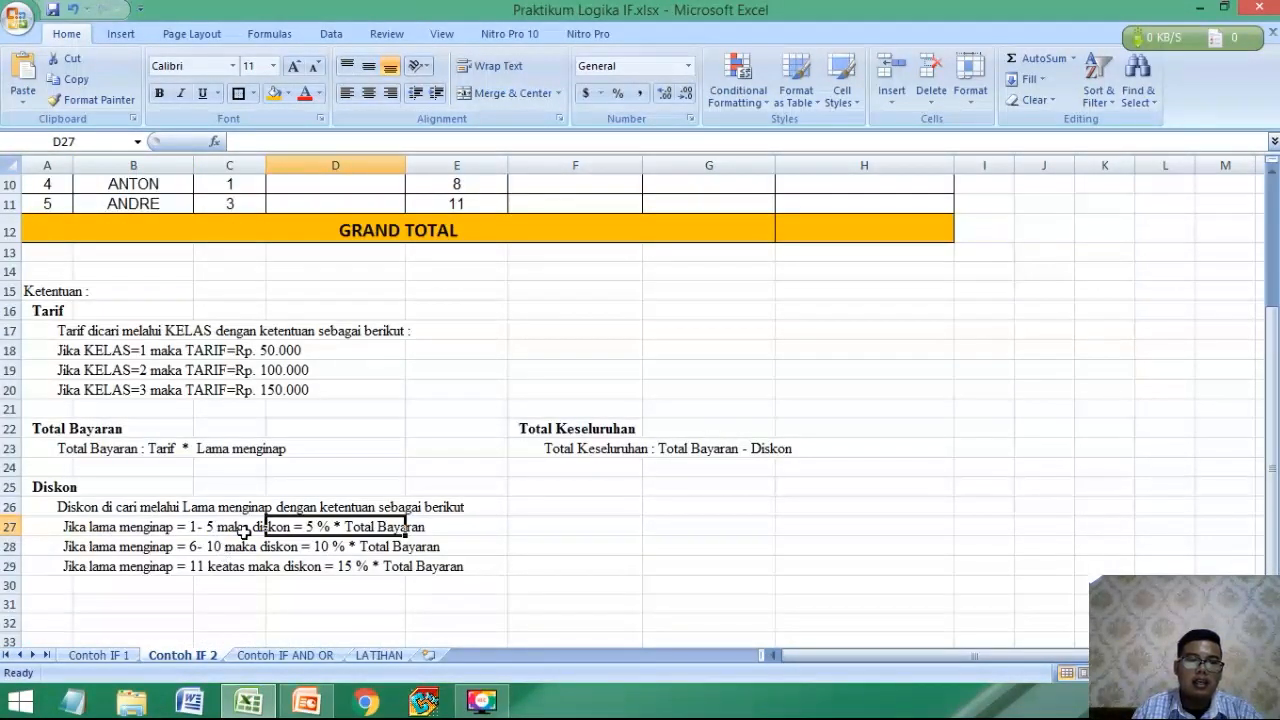
scroll(244, 532, "up", 2)
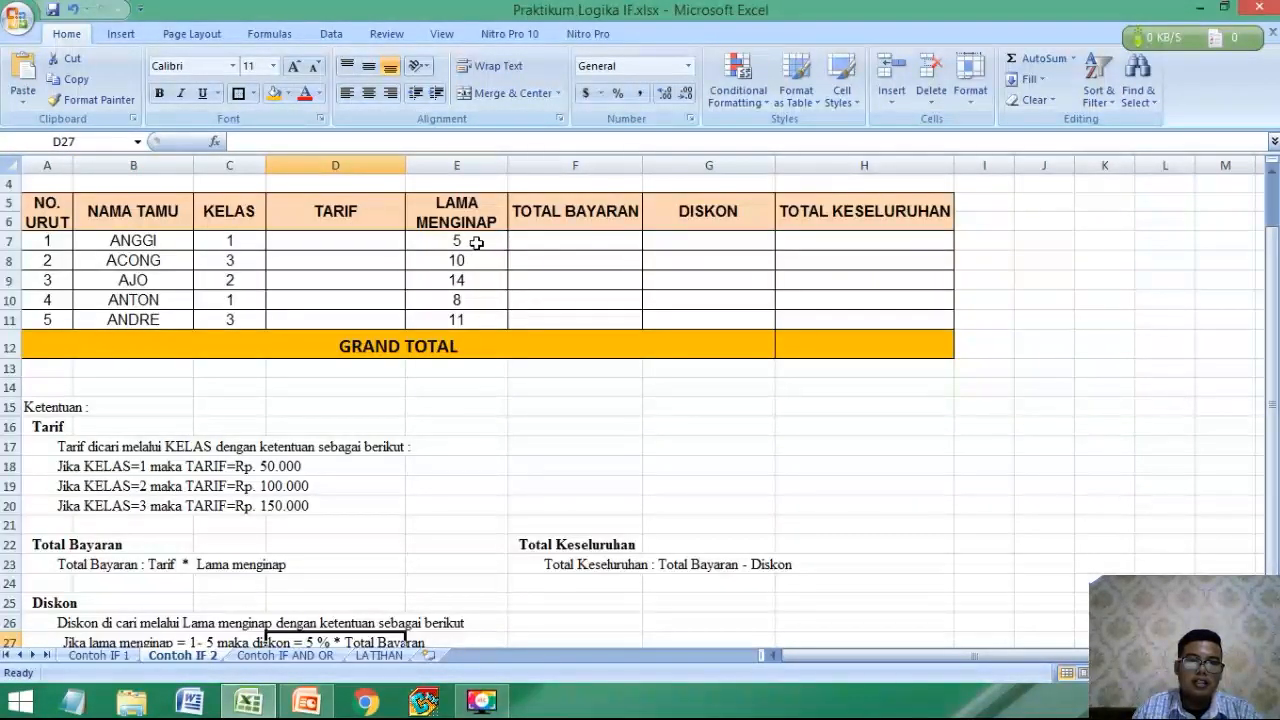
scroll(337, 406, "down", 3)
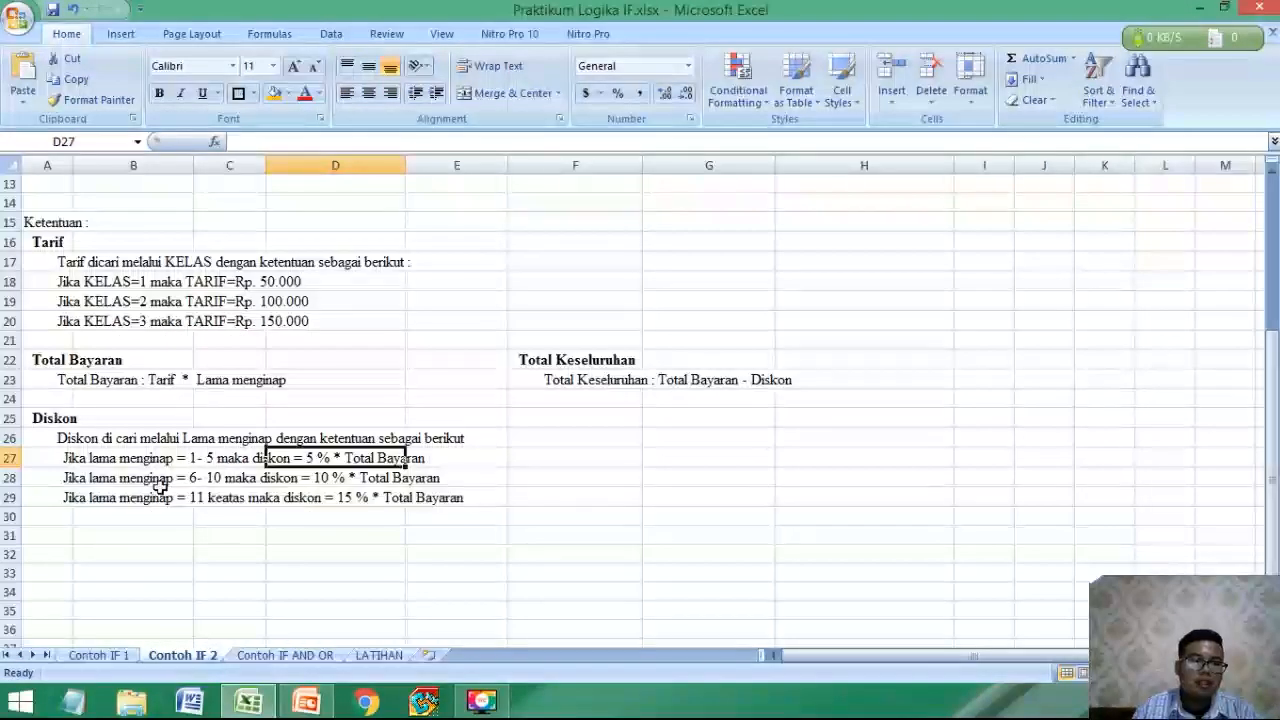
left_click(335, 479)
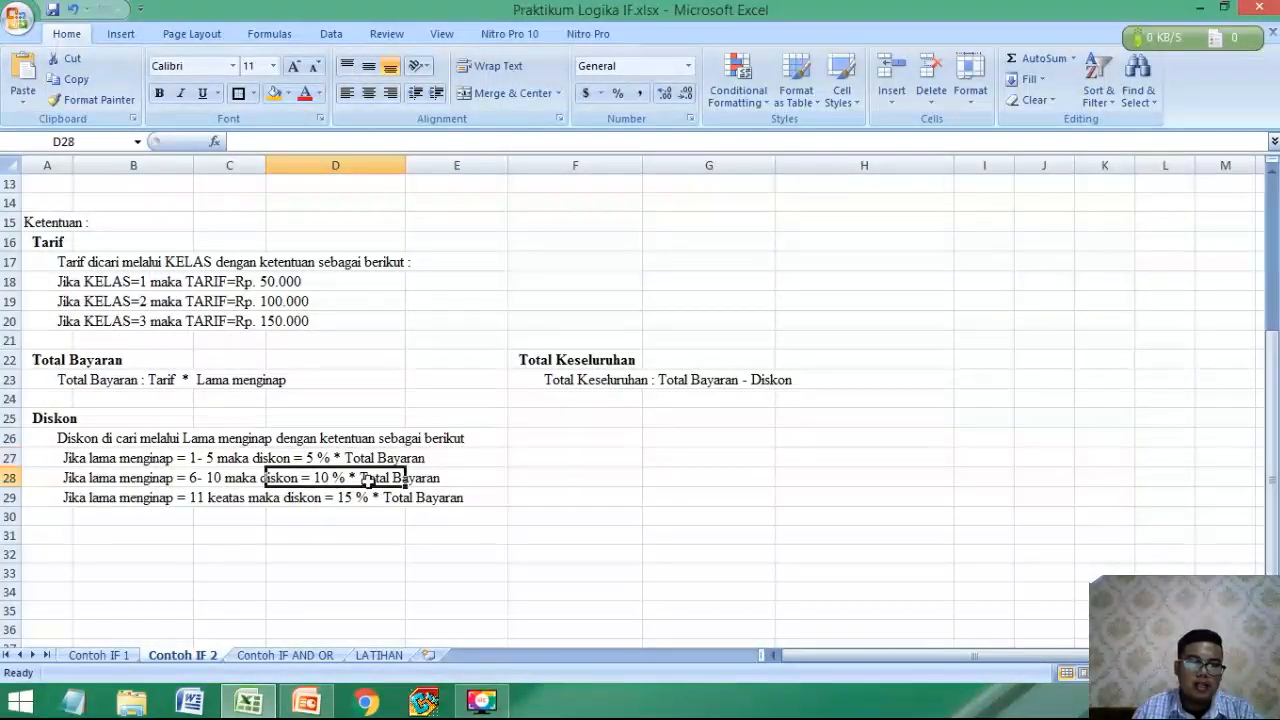
left_click(183, 499)
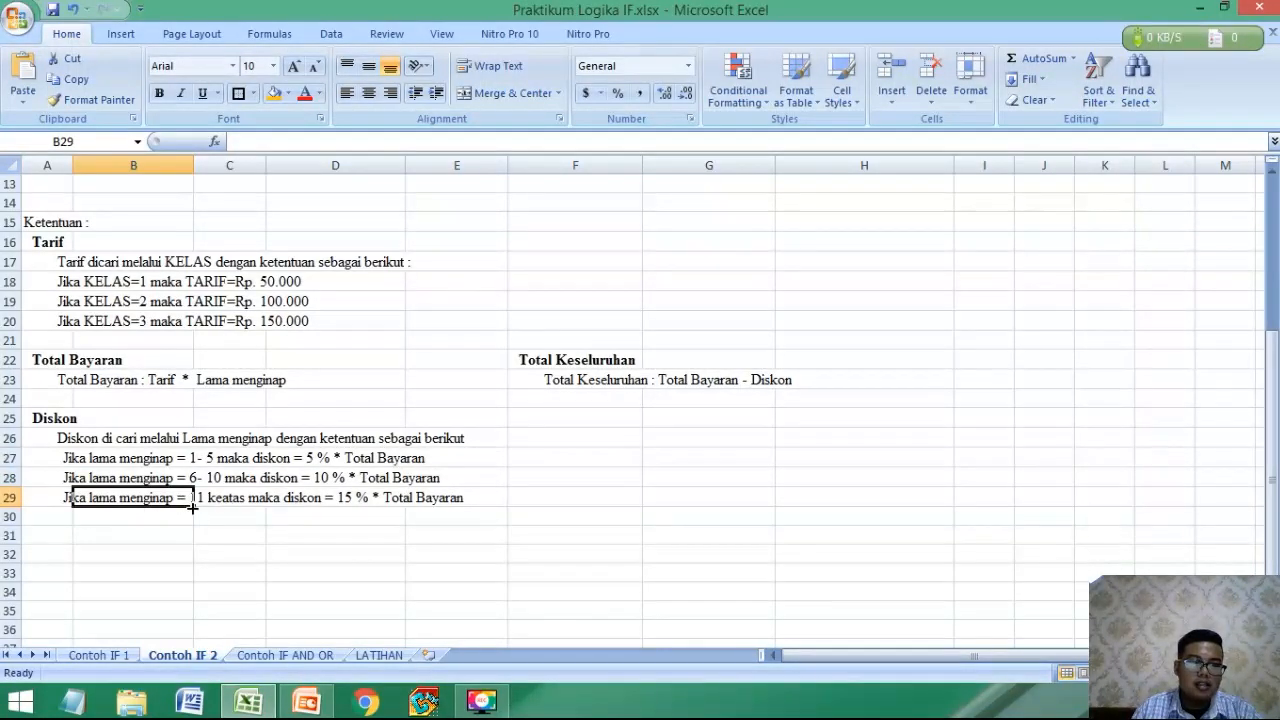
left_click(386, 503)
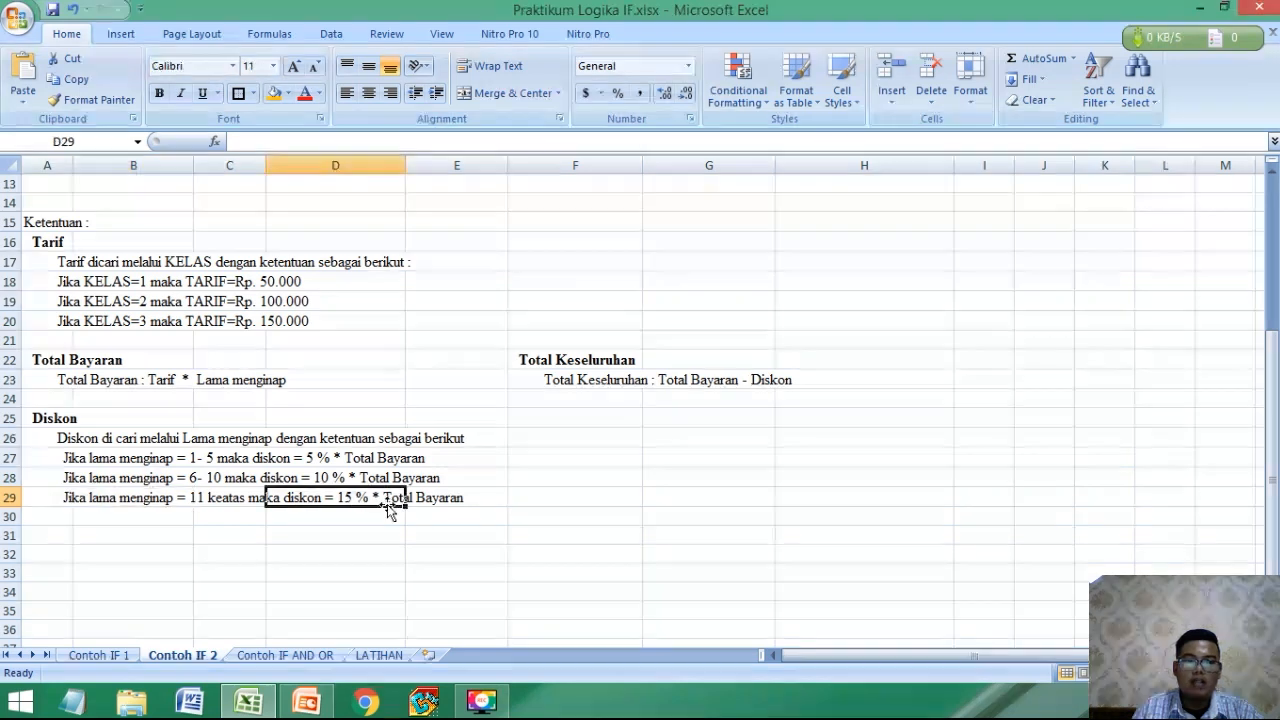
Read the Total Keseluruhan rule and relate it to the TOTAL KESELURUHAN column and the GRAND TOTAL cell.
scroll(560, 485, "up", 3)
left_click(548, 563)
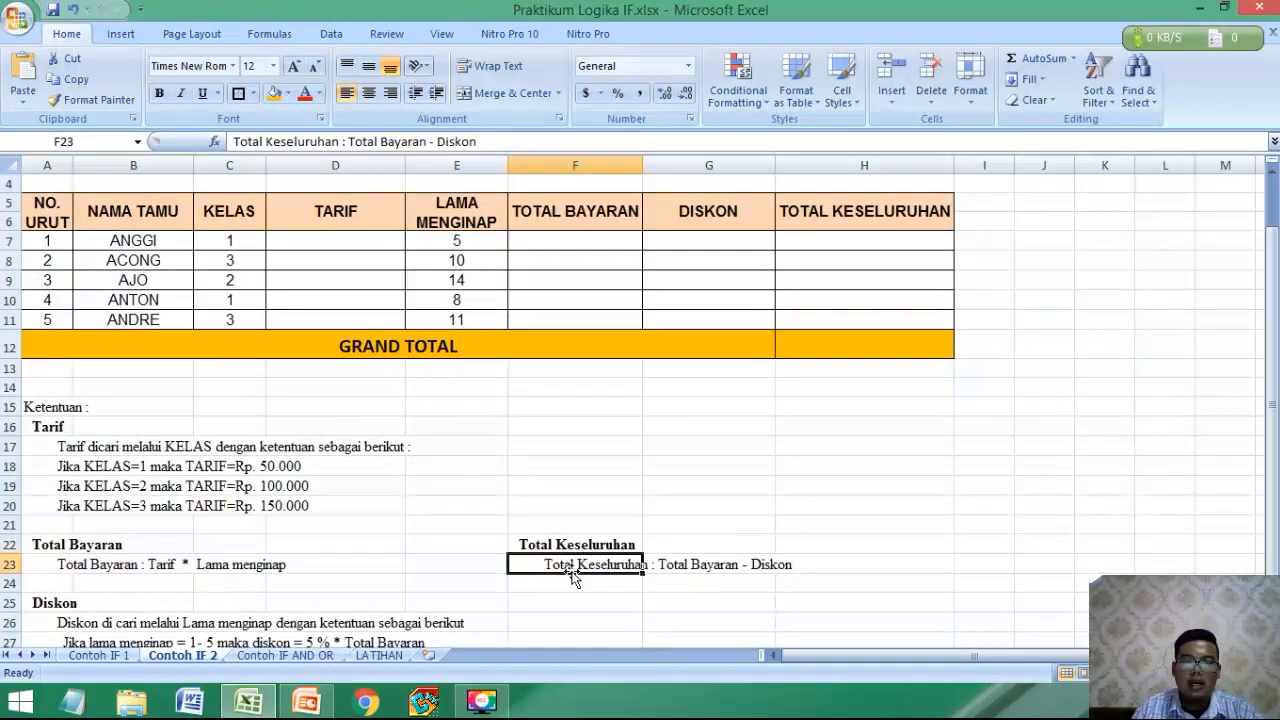
left_click(686, 567)
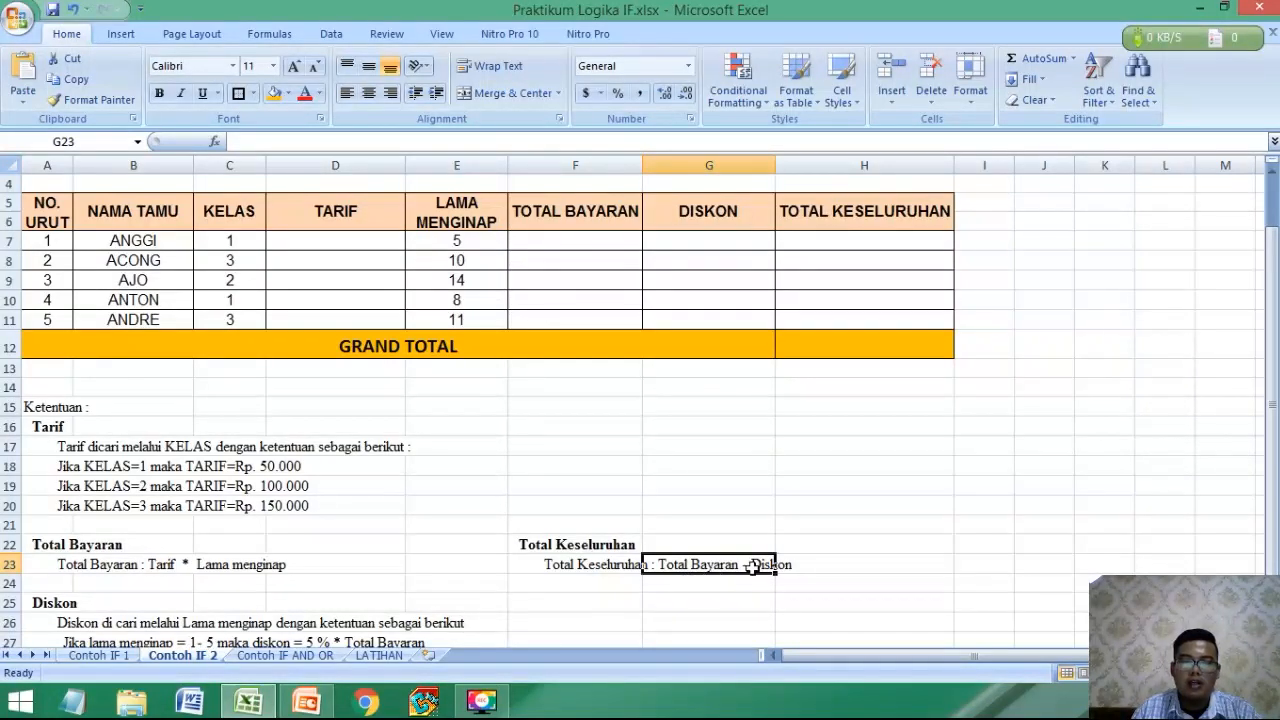
left_click(838, 242)
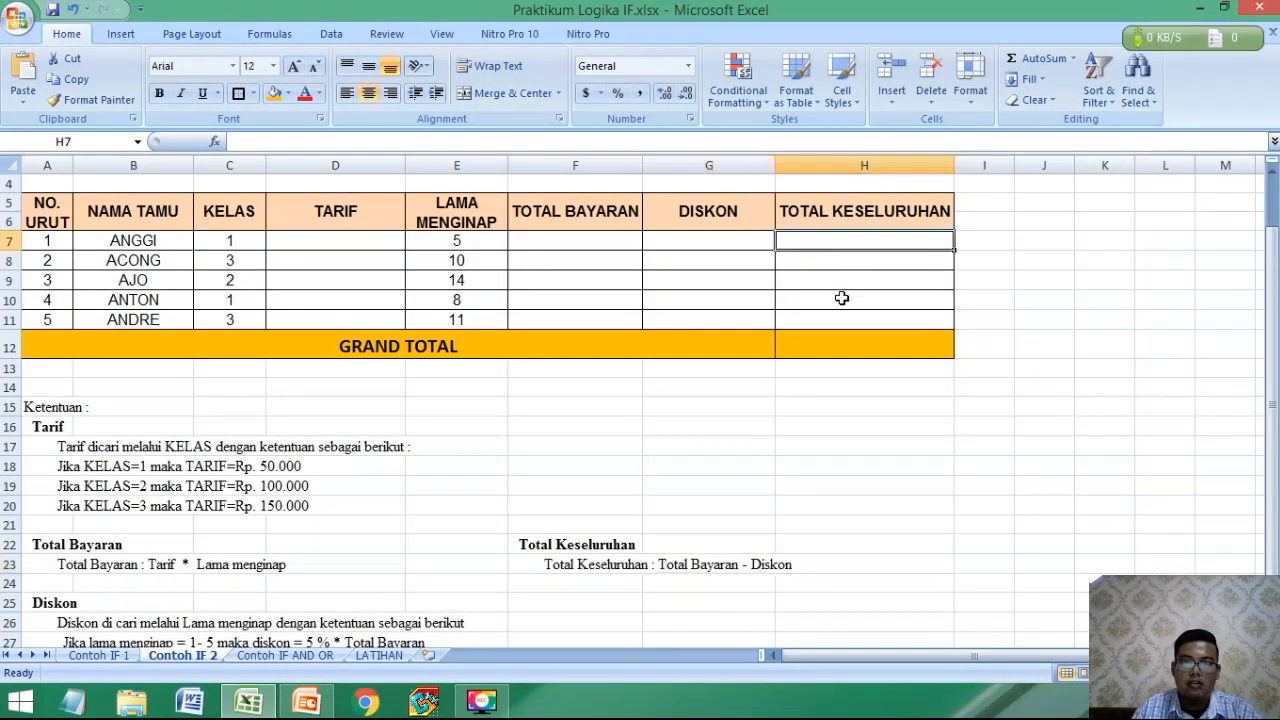
left_click(843, 300)
left_click(838, 343)
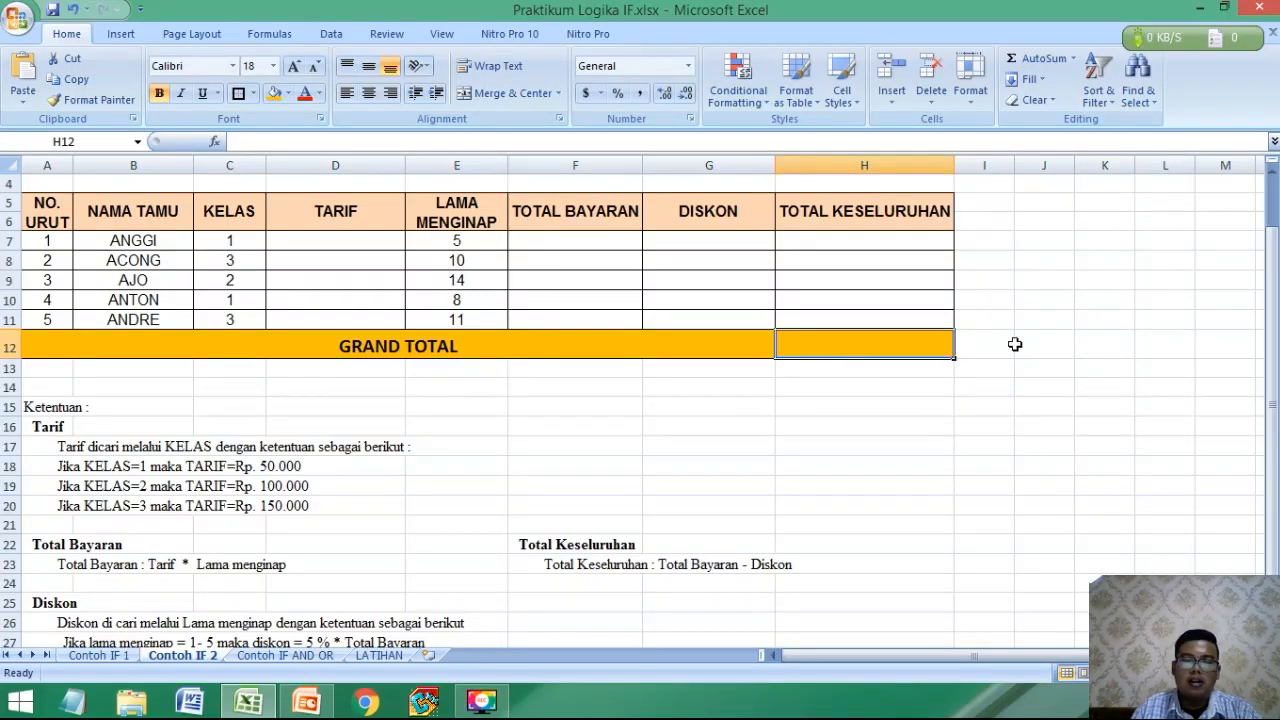
left_click(420, 372)
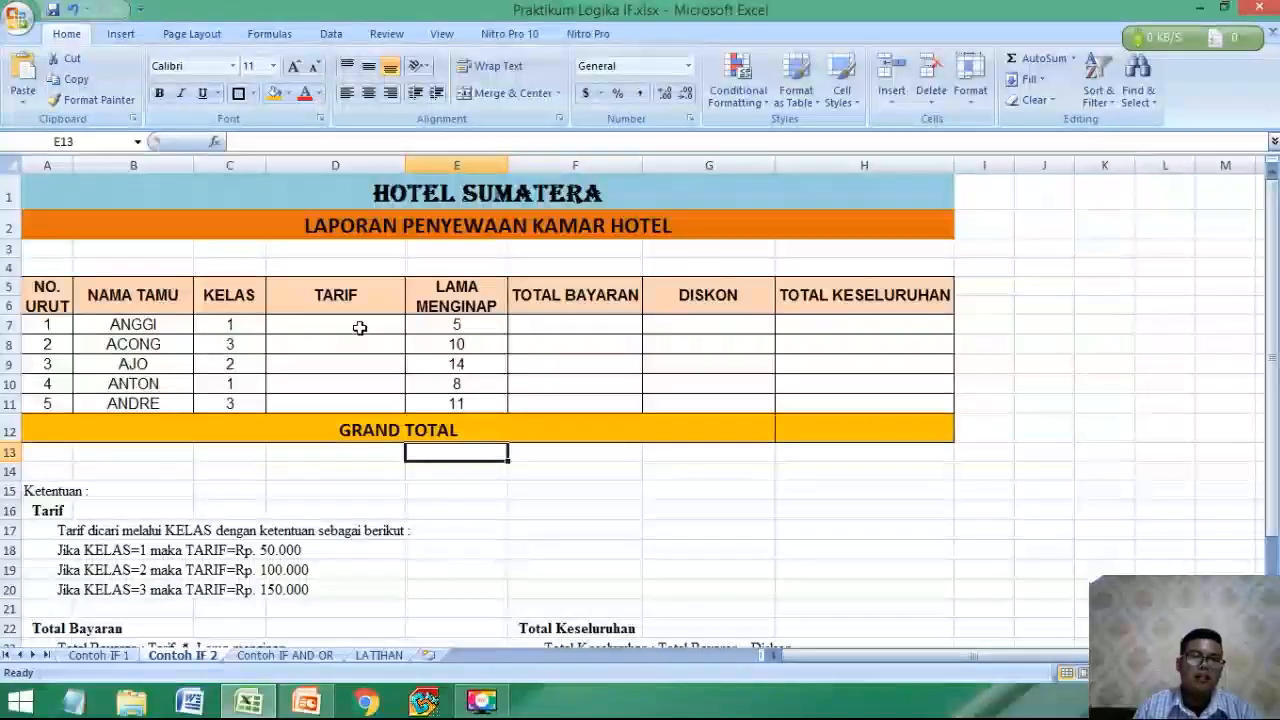
Start an IF formula in D7 that returns 50000 when the first guest's KELAS in C7 equals 1.
left_click(360, 326)
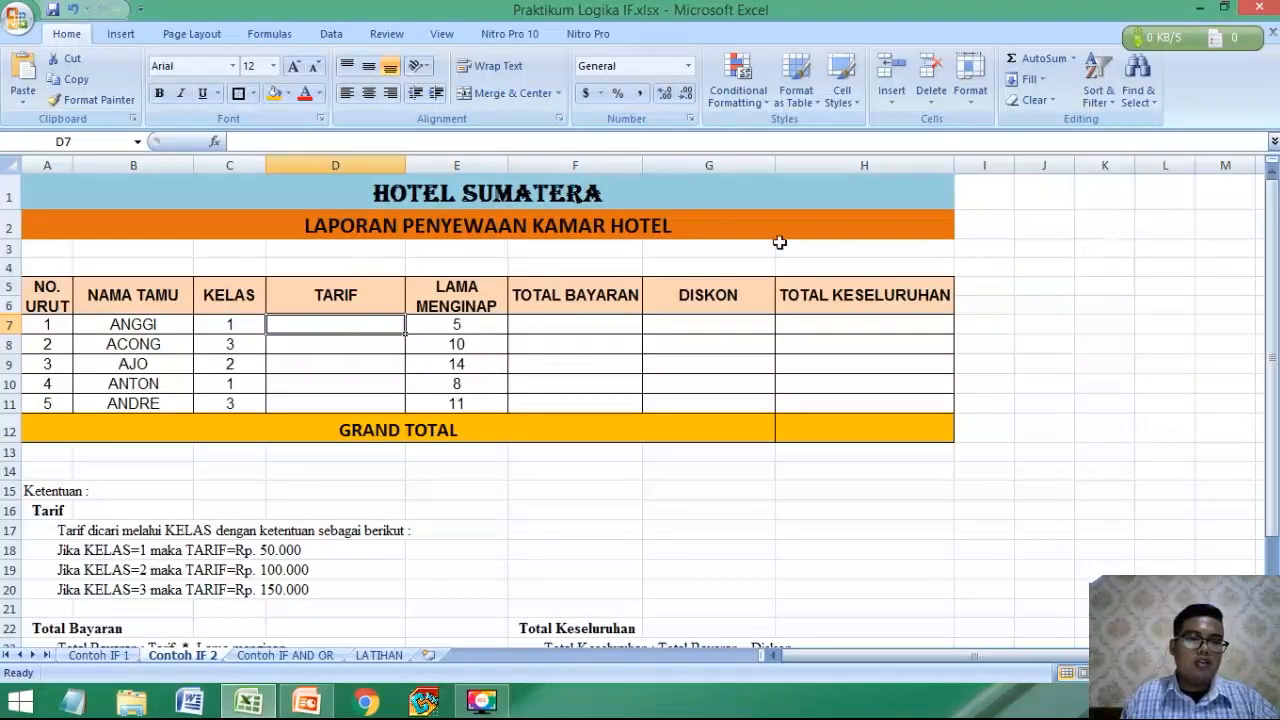
type("=I")
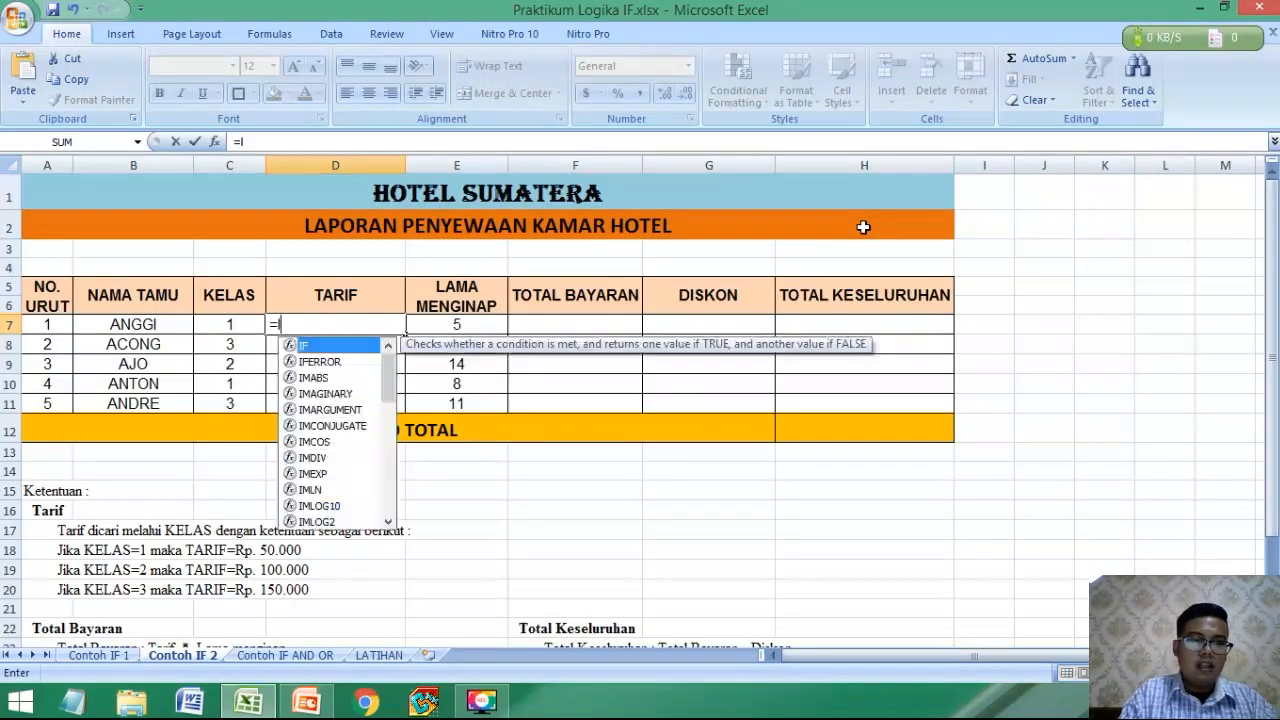
type("F(")
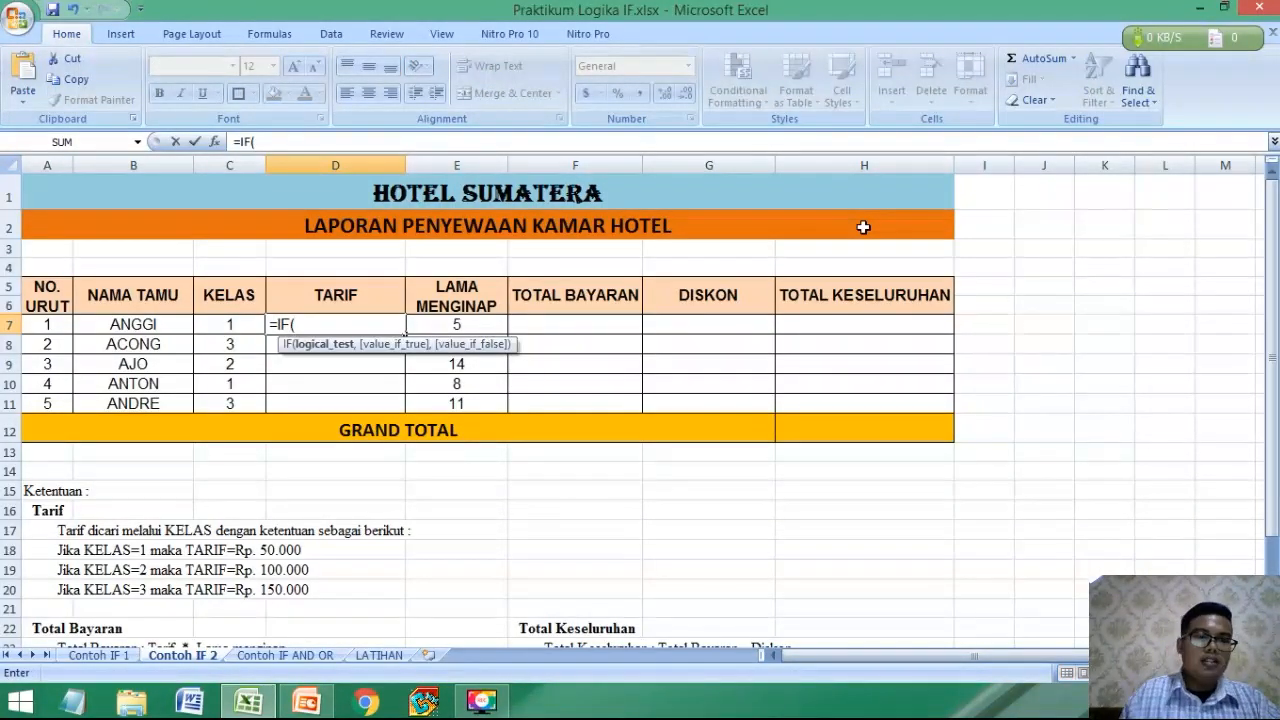
left_click(227, 326)
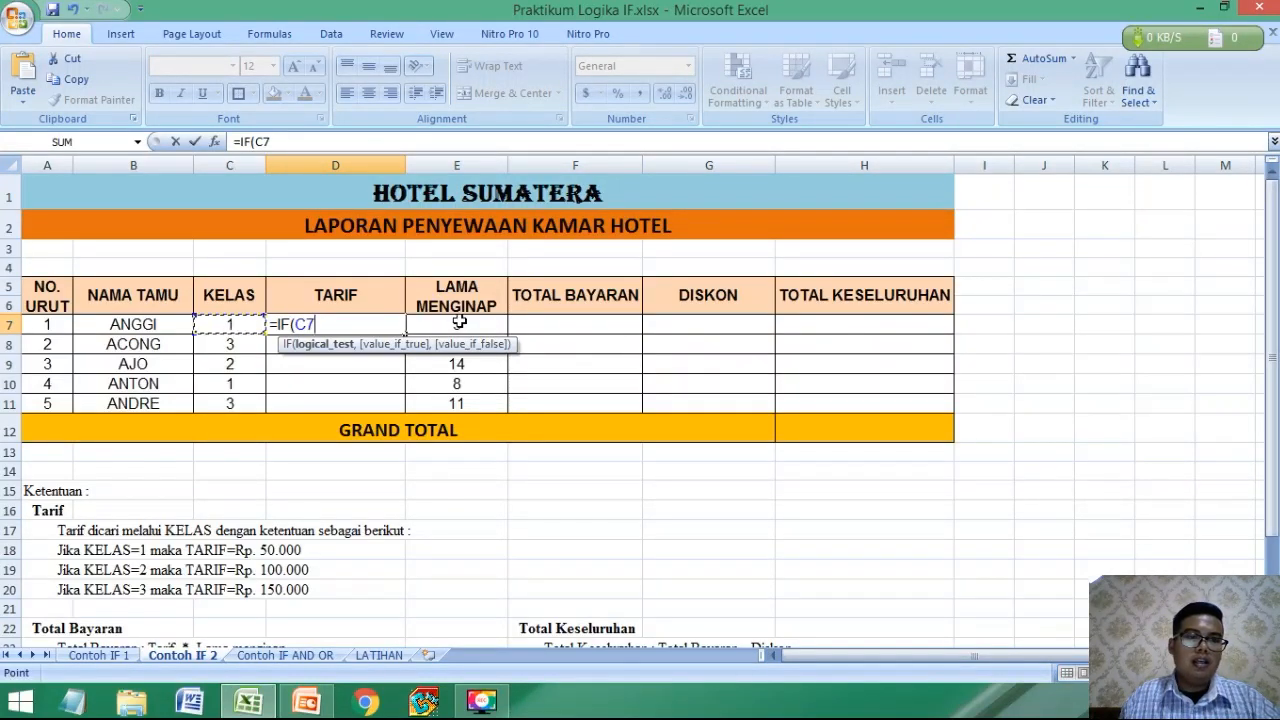
type("=1")
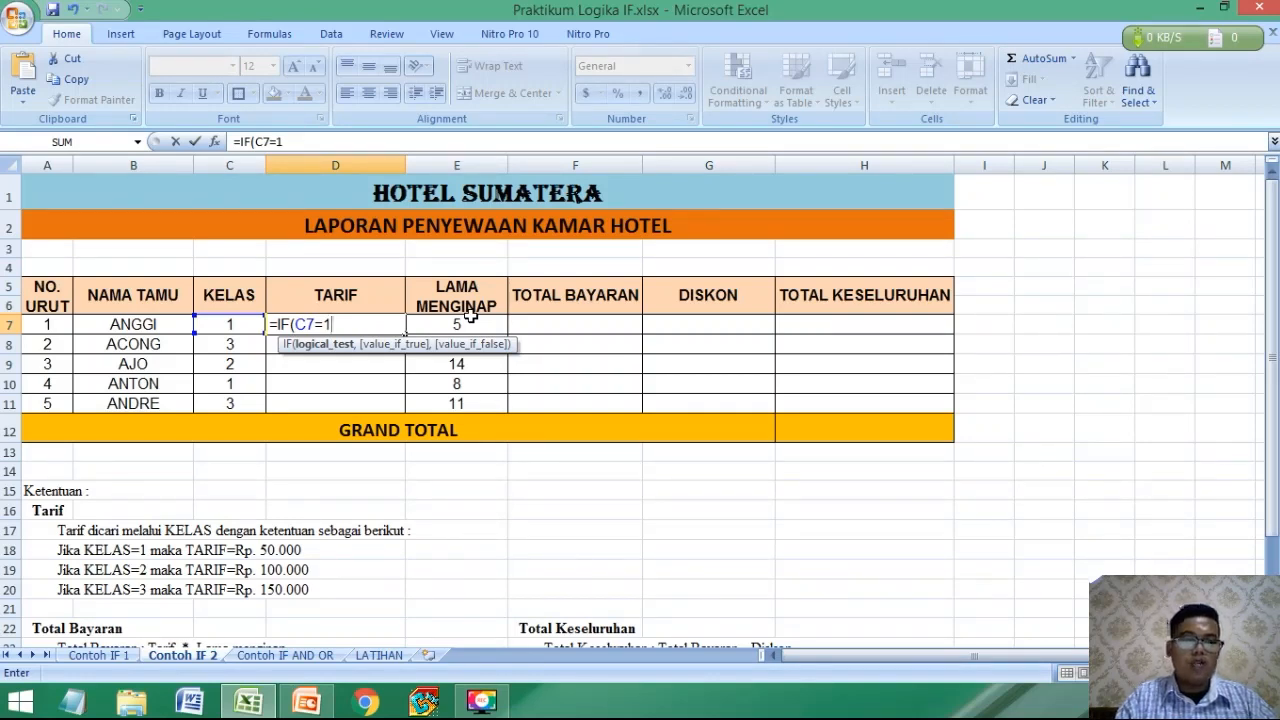
type(",50000")
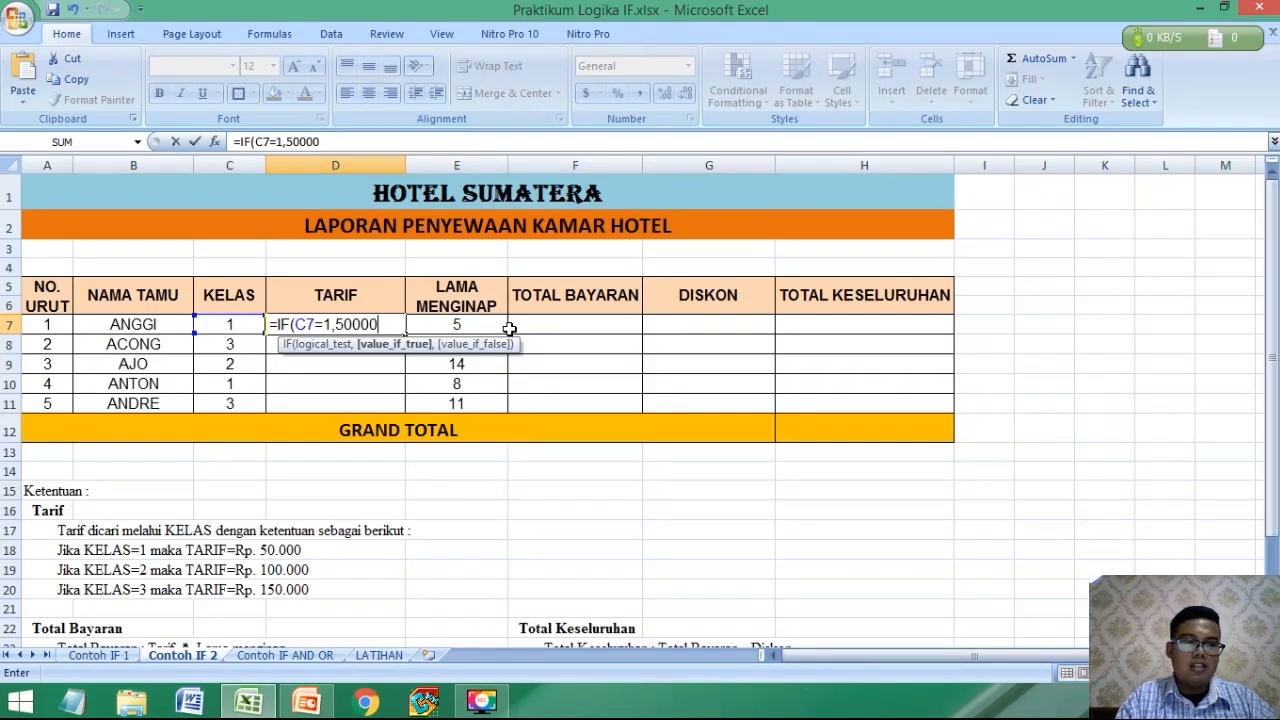
type(",")
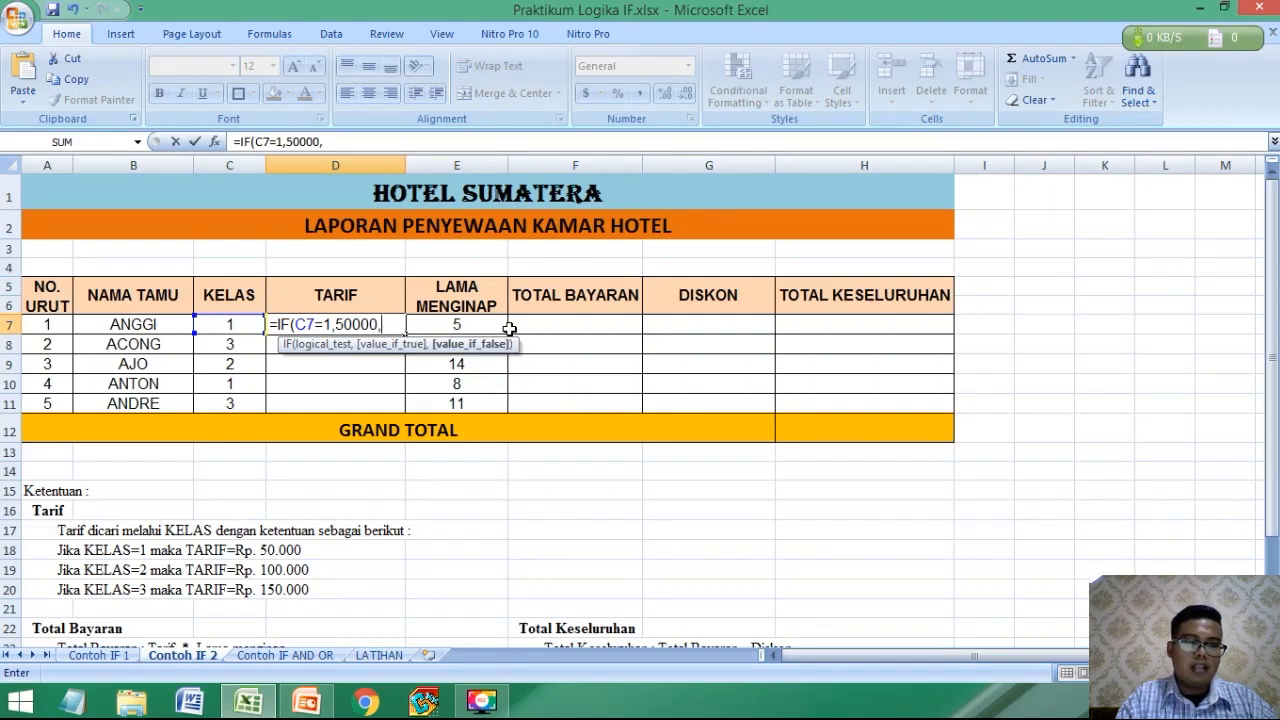
type("IF(")
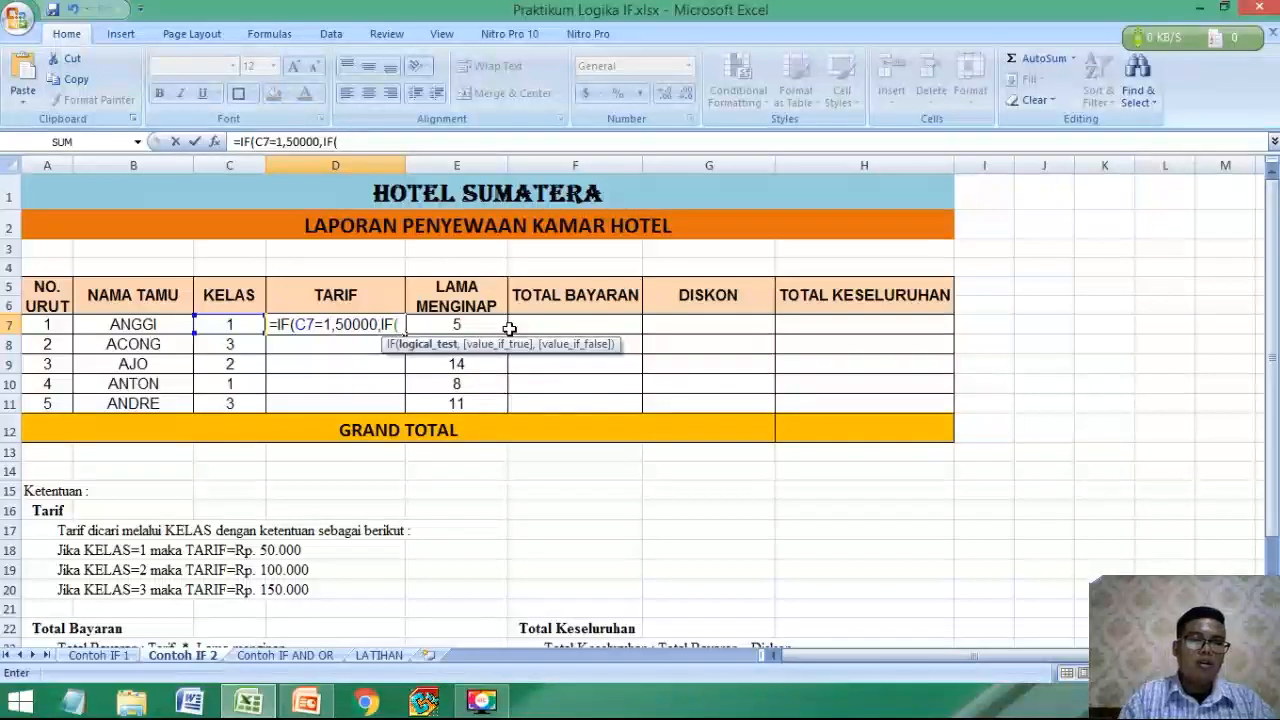
Nest a second IF in the D7 formula that returns 100000 when C7 equals 2.
left_click(205, 321)
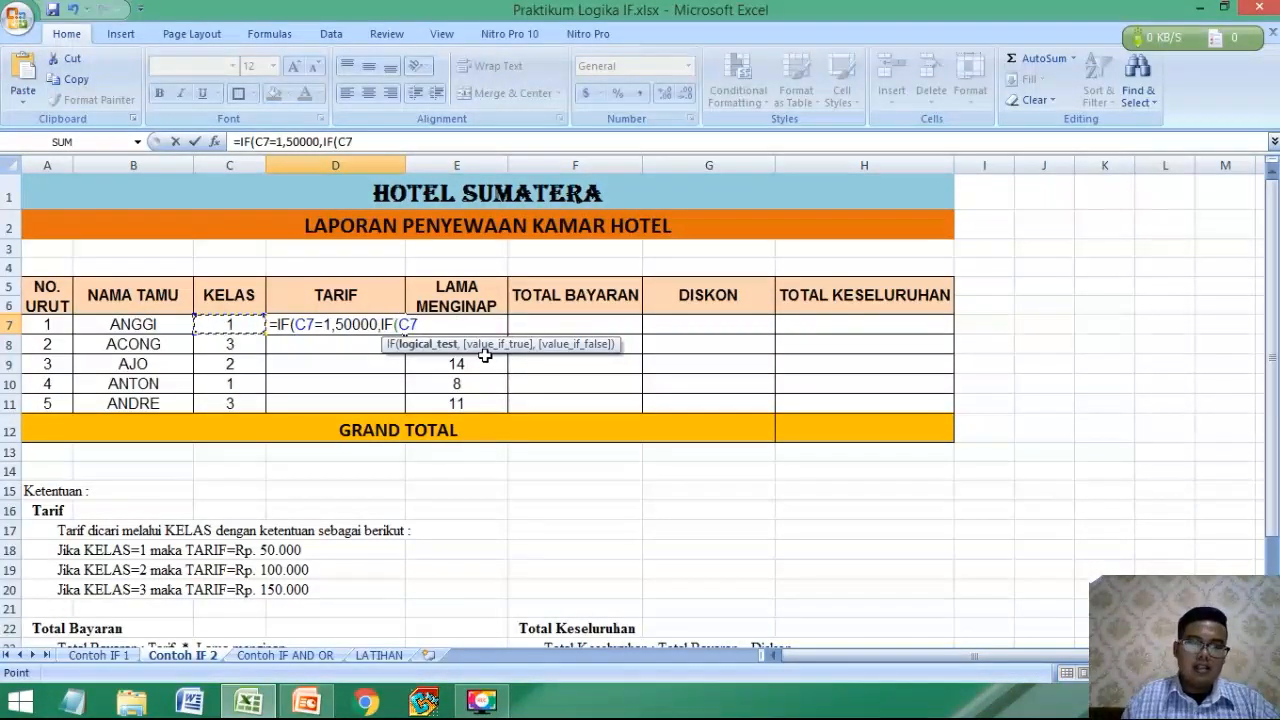
type("=2")
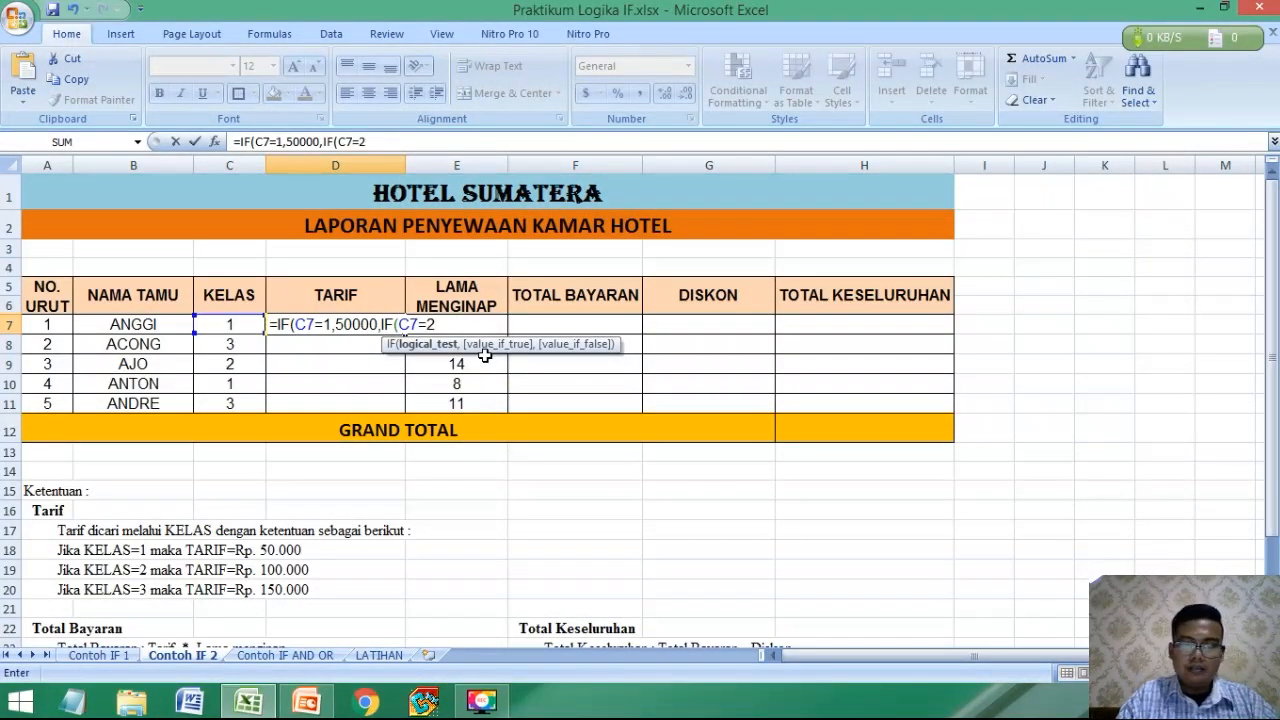
type(",100000")
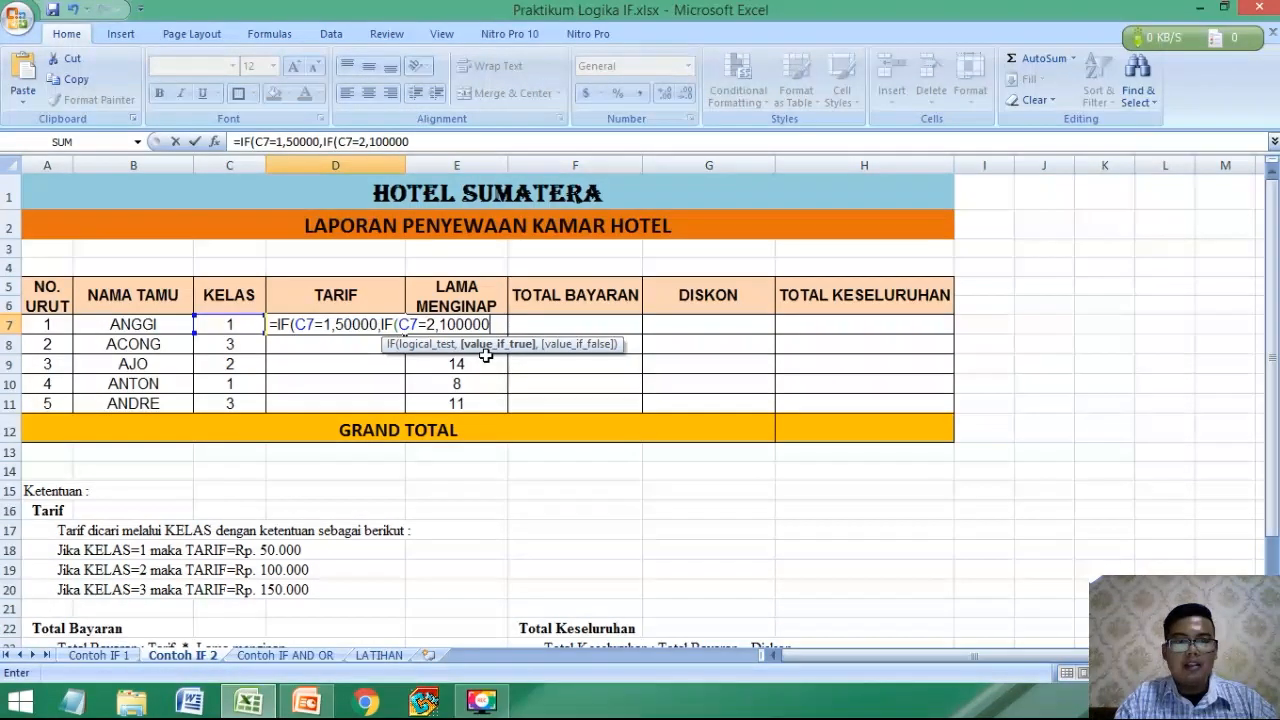
type(",")
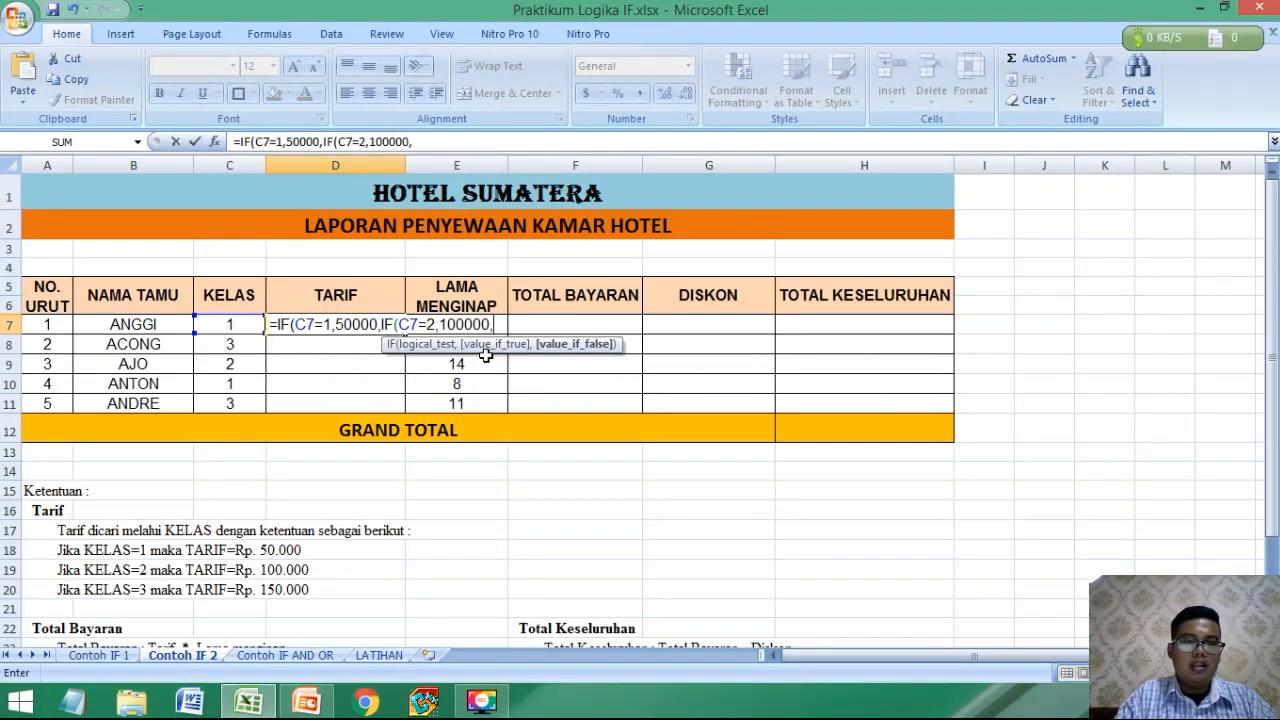
Nest a third IF in the D7 formula that returns 150000 when C7 equals 3.
type("IF(")
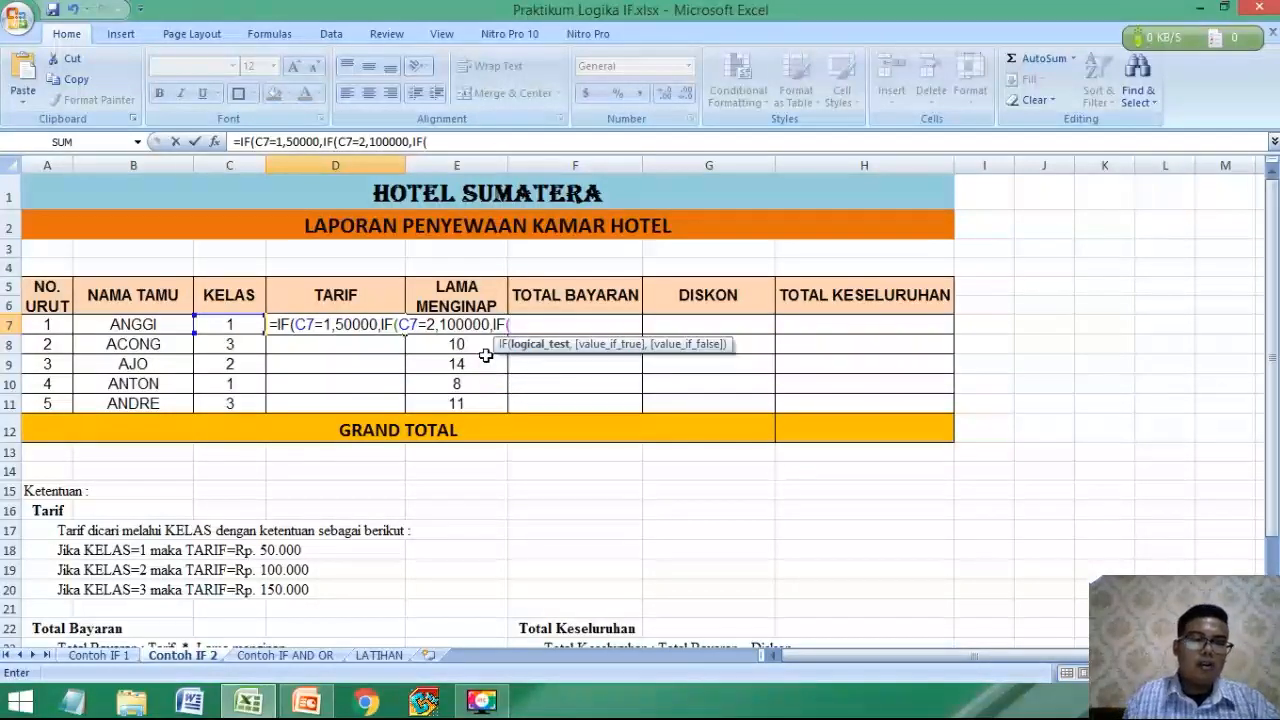
left_click(234, 325)
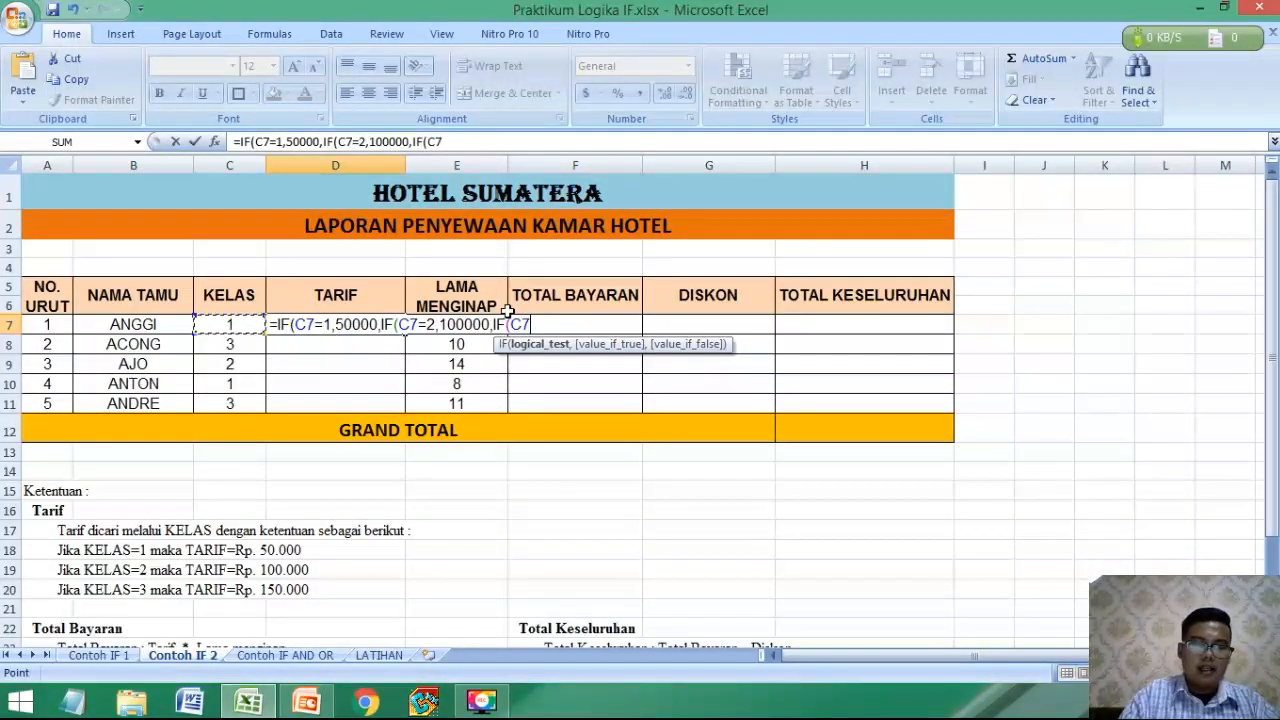
type("=3")
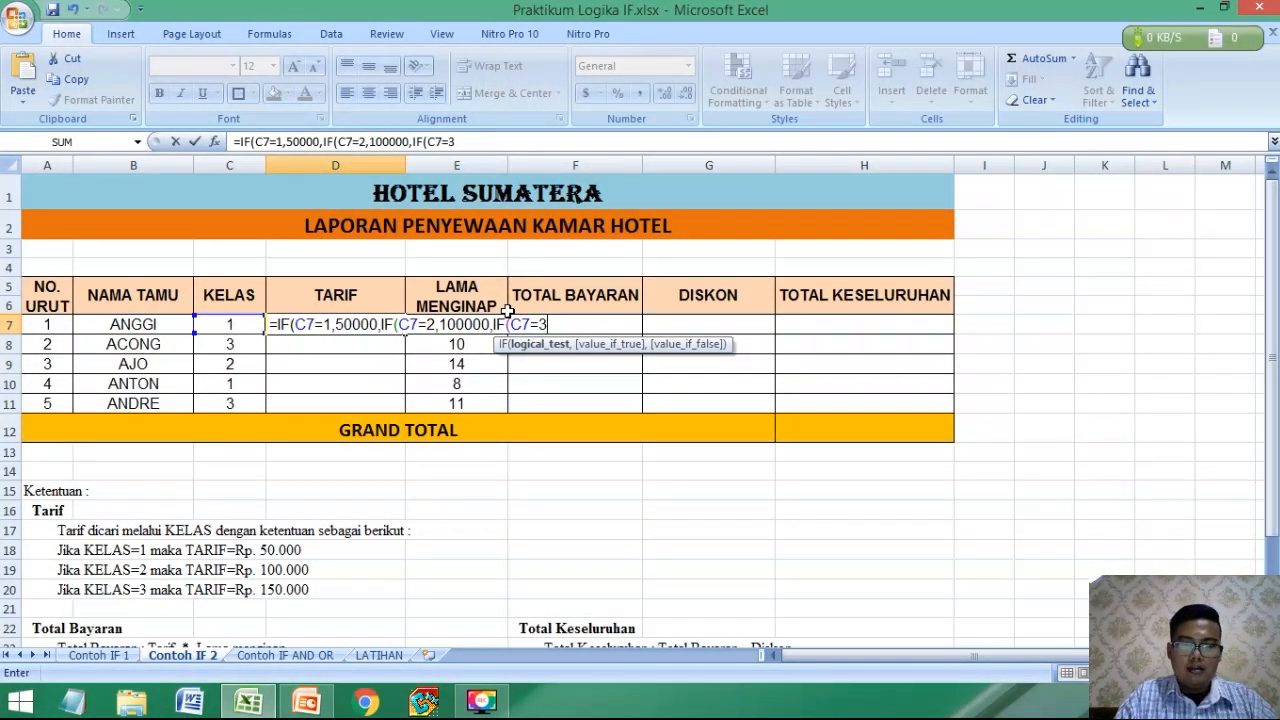
type(",")
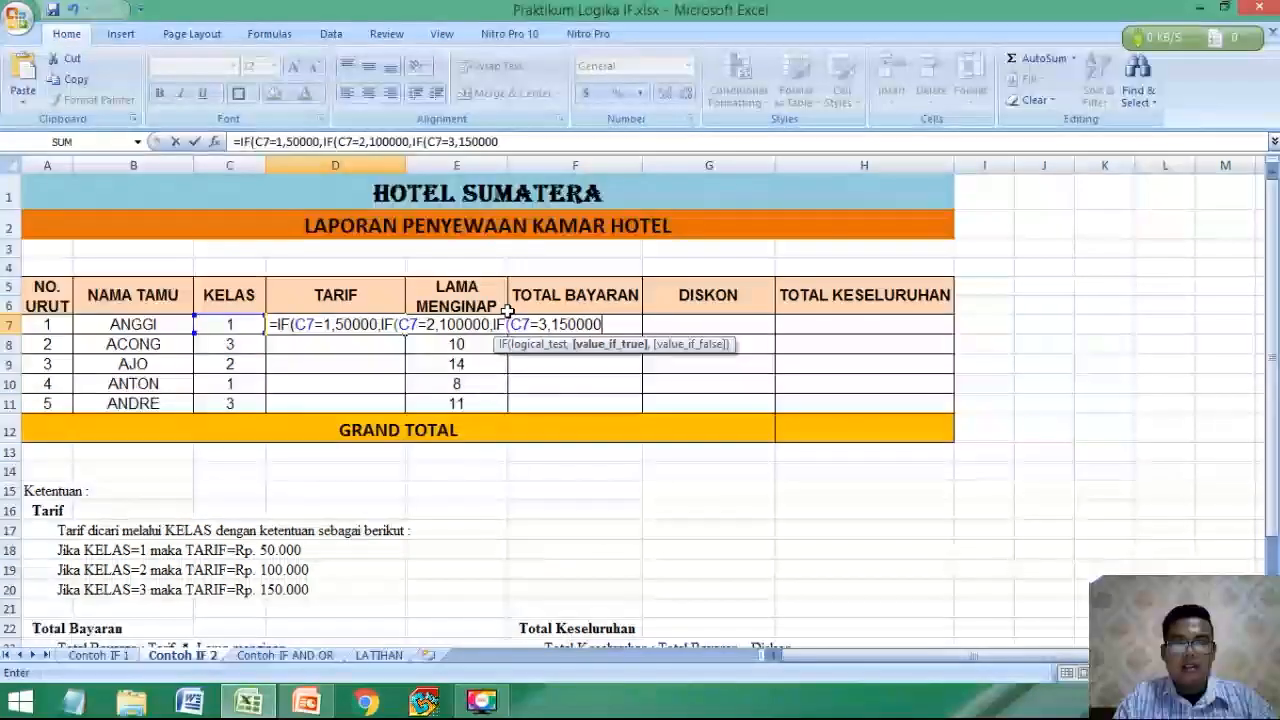
type("150000")
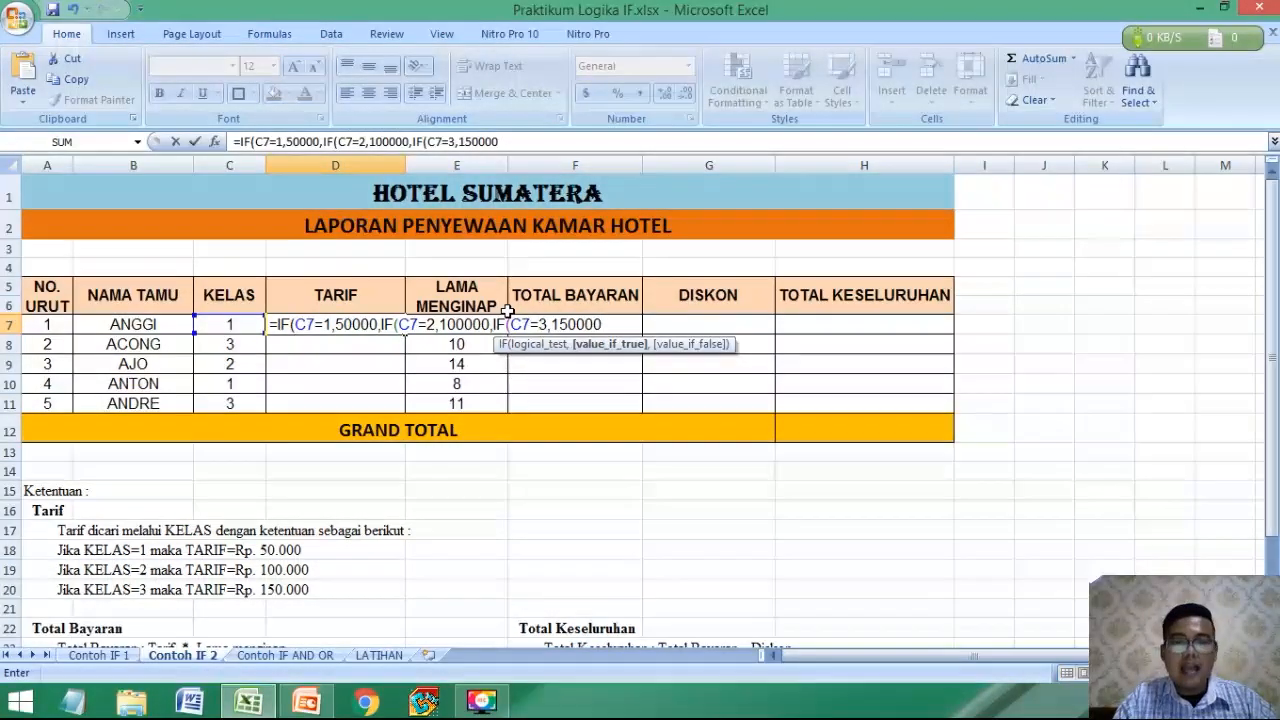
type(",")
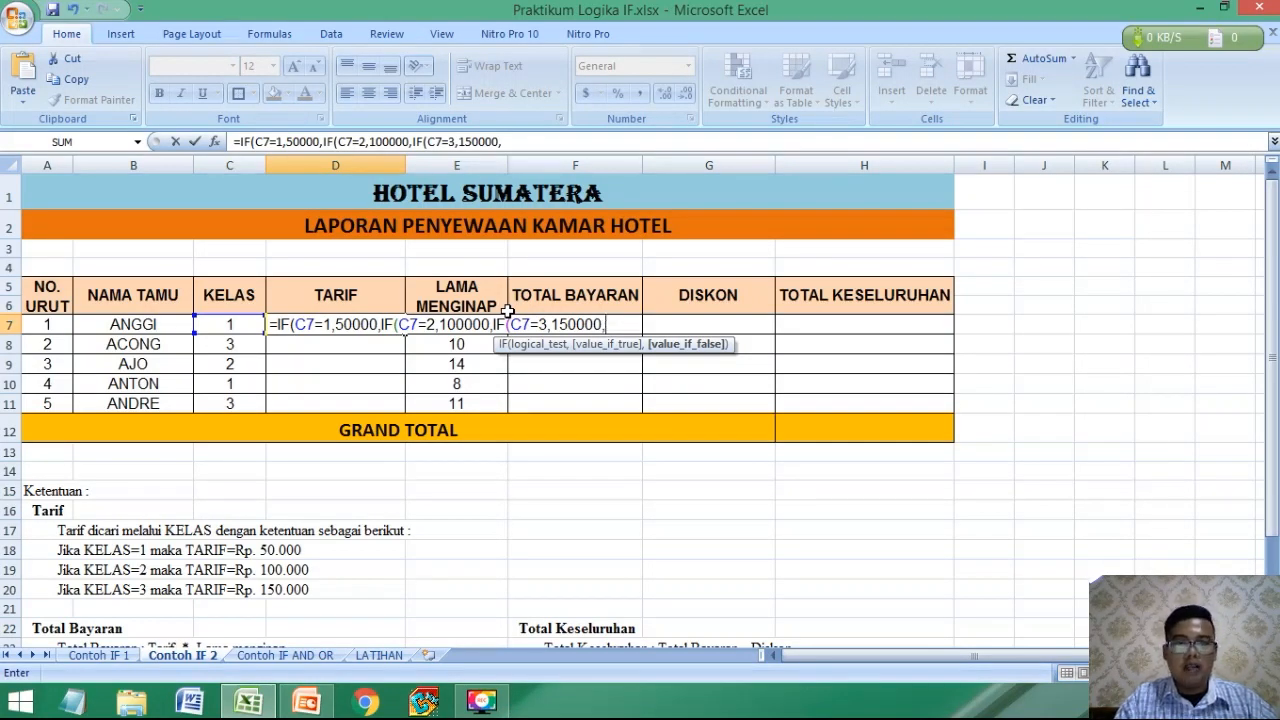
Finish the D7 formula with the fallback text "KODE TIDAK DITEMUKAN", close all three IFs and enter it.
type("\"KOD")
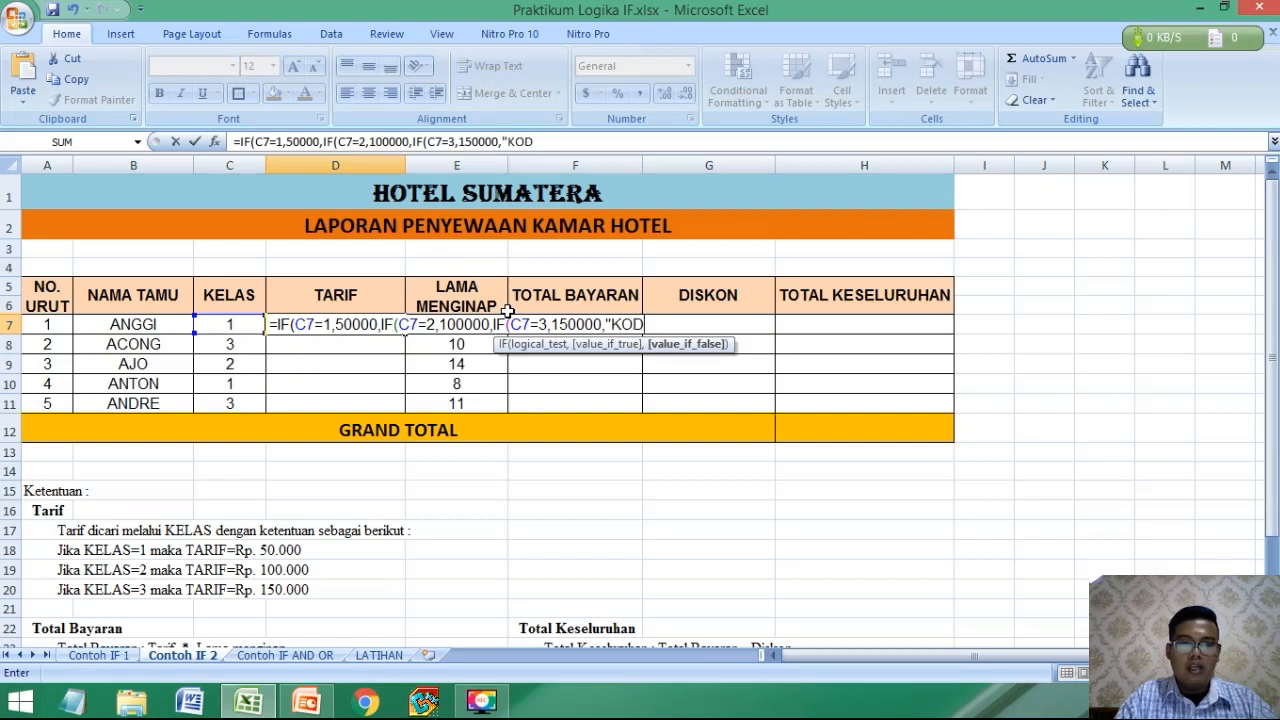
type("E TIDAK DI")
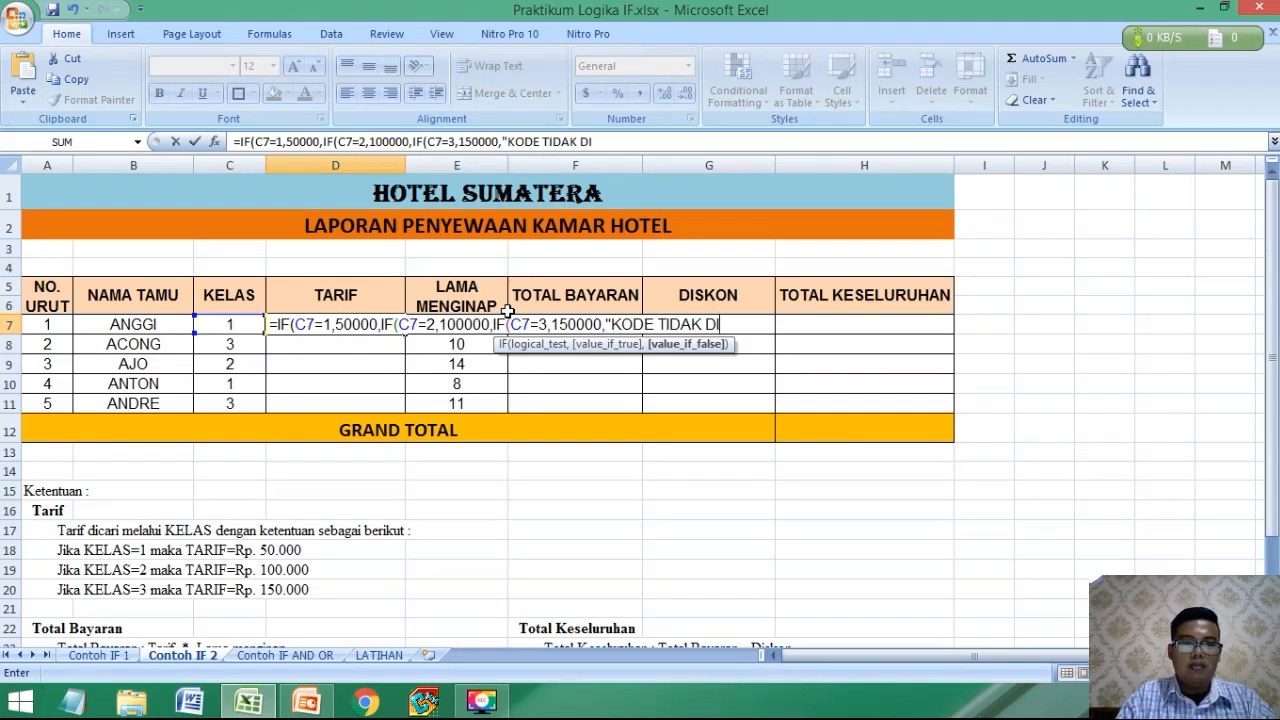
type("TEMUKAN")
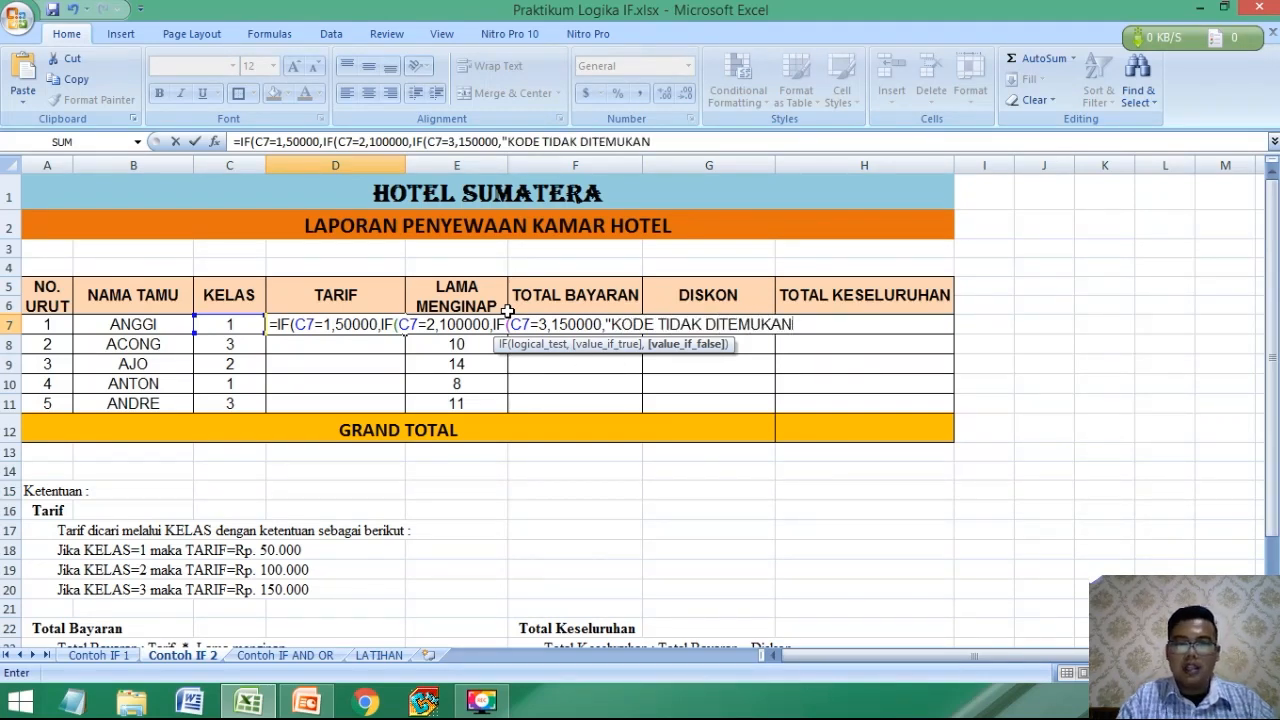
type("\"")
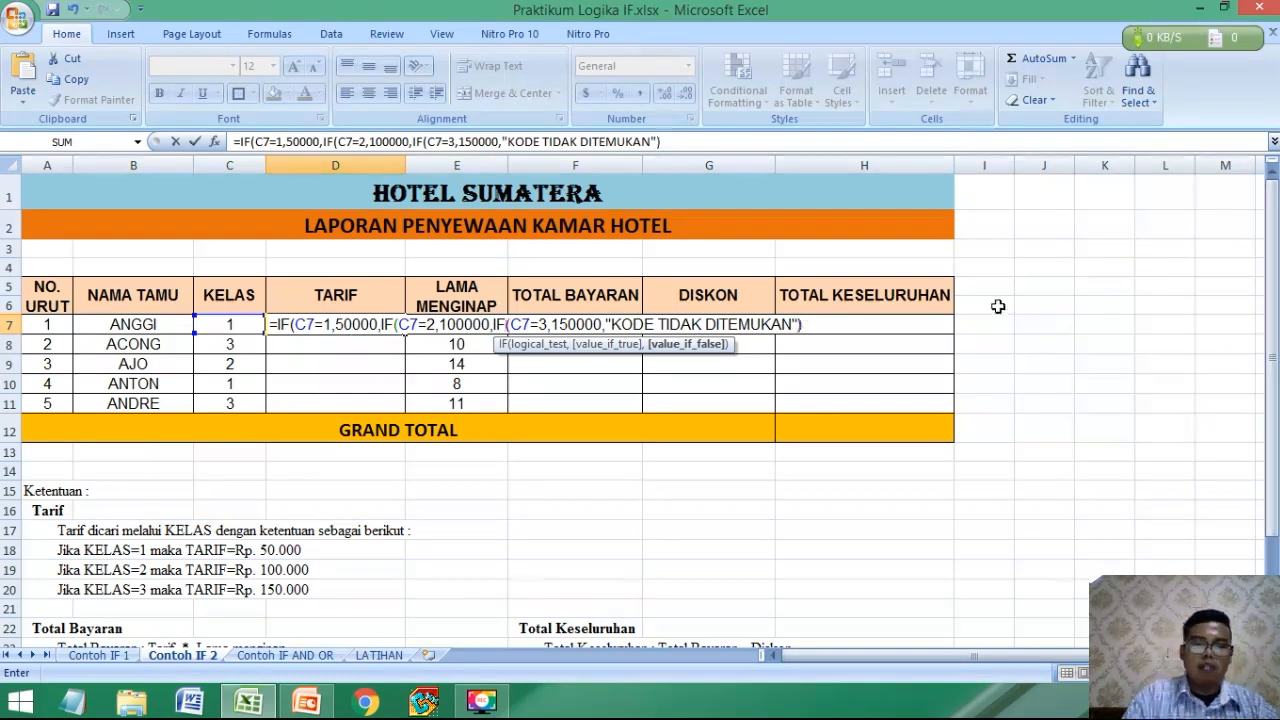
type("))")
key("Return")
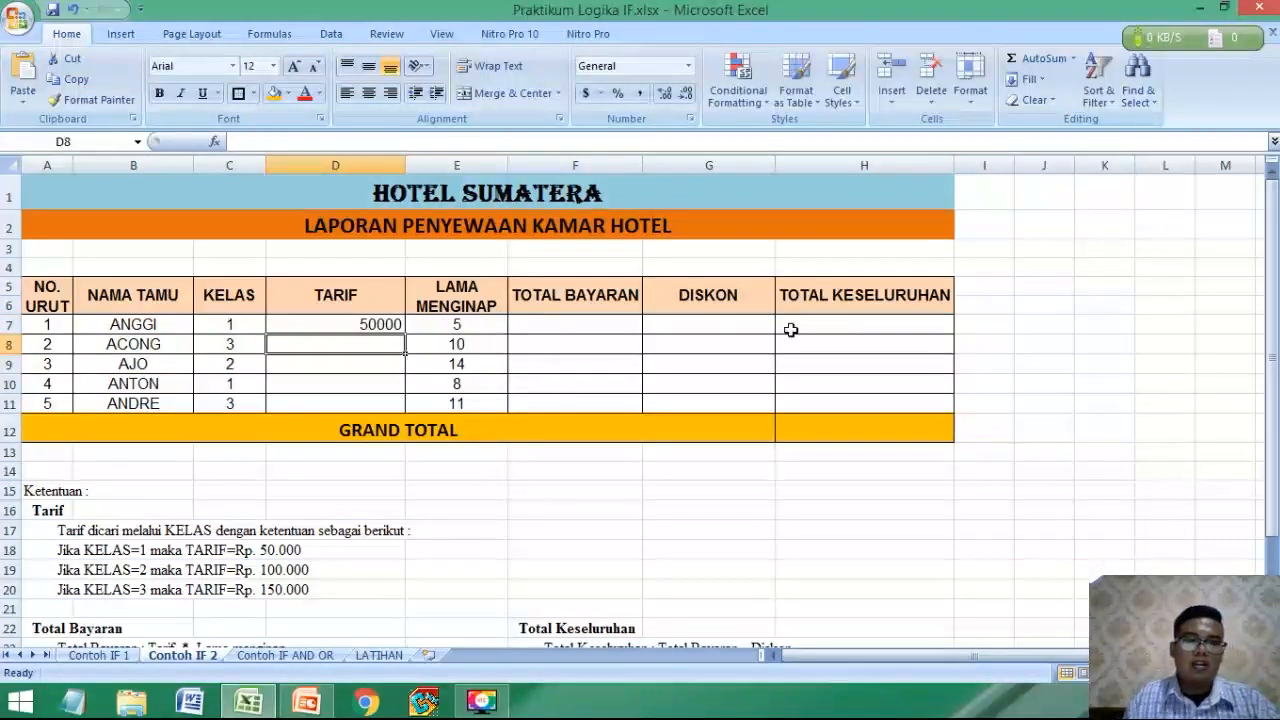
Fill the TARIF formula from D7 down to D11 for the remaining guests.
left_click(391, 323)
left_click_drag(404, 333, 402, 400)
left_click(500, 401)
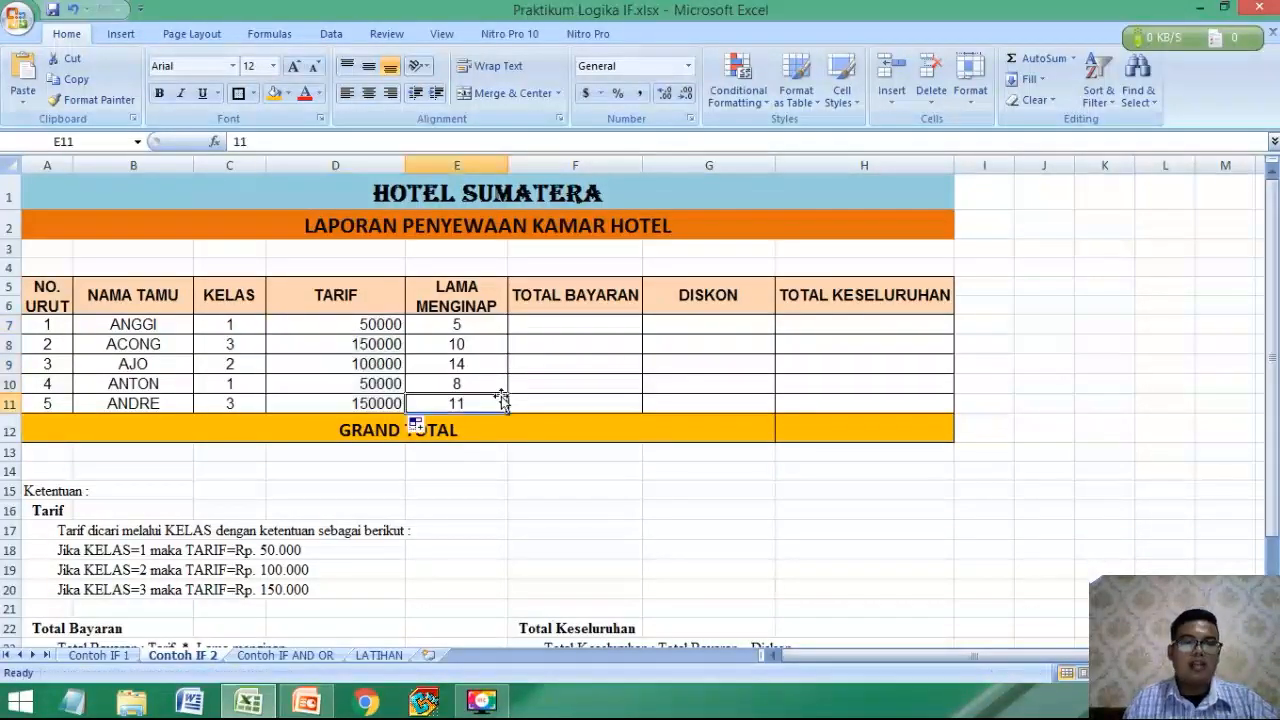
left_click(229, 403)
Test the TARIF fallback by setting the third guest's KELAS in C9 to 4 and inspecting D9.
left_click(230, 364)
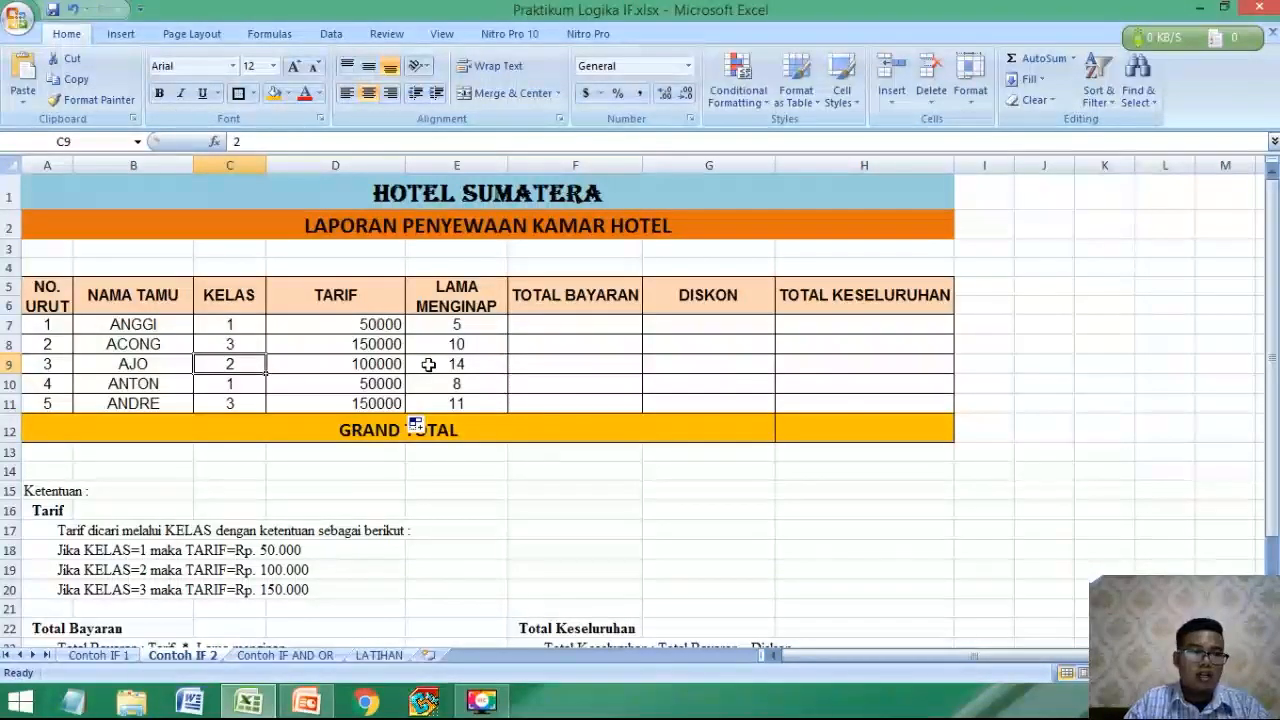
type("4")
key("Return")
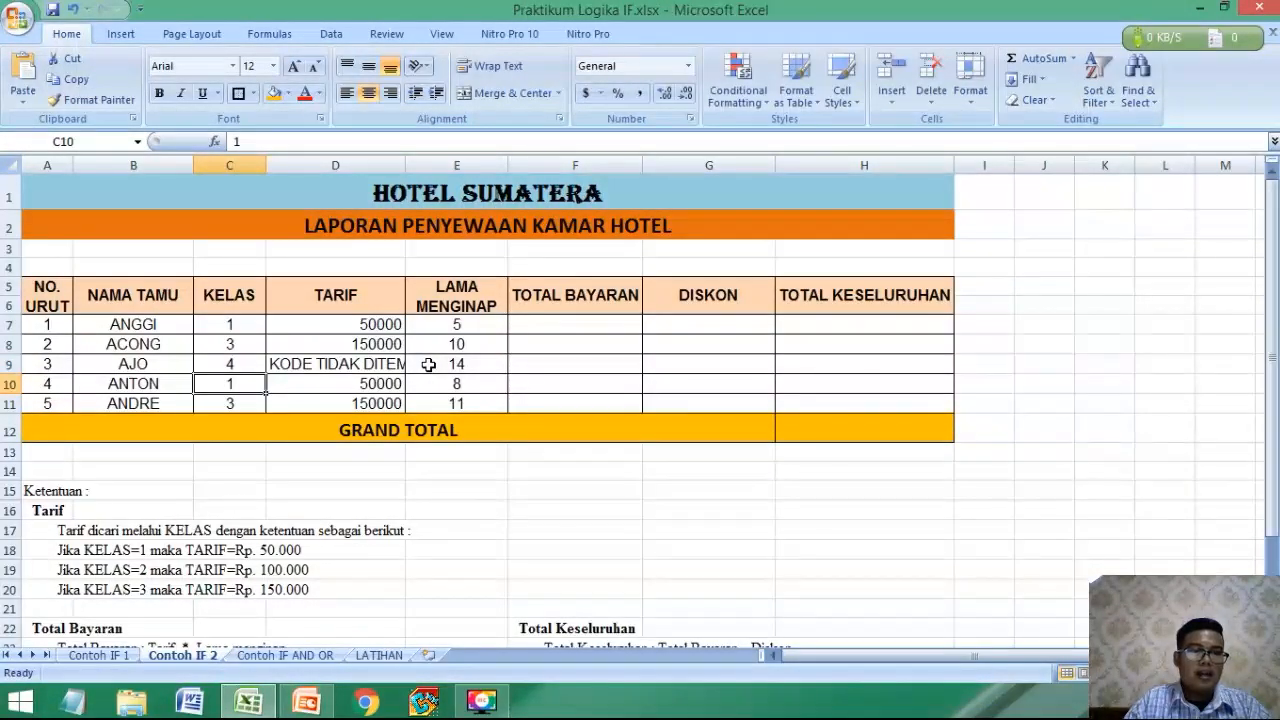
left_click(348, 364)
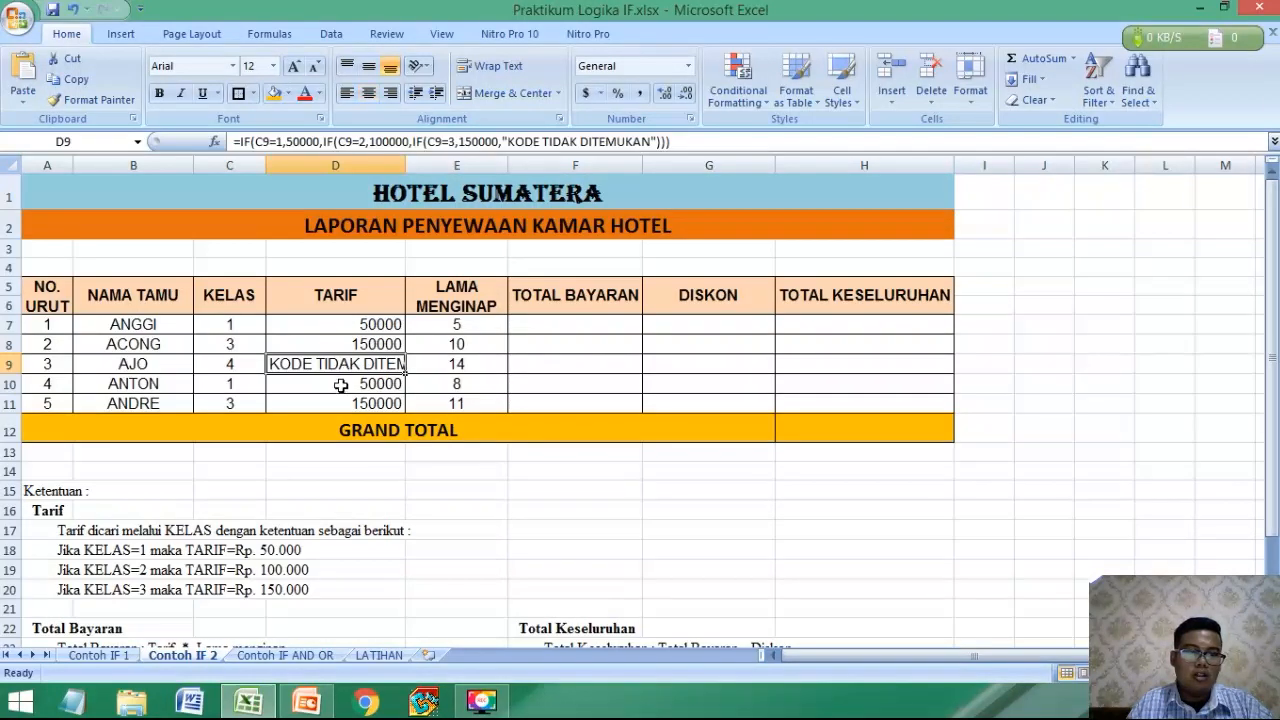
Restore the third guest's KELAS in C9 to 2.
left_click(254, 366)
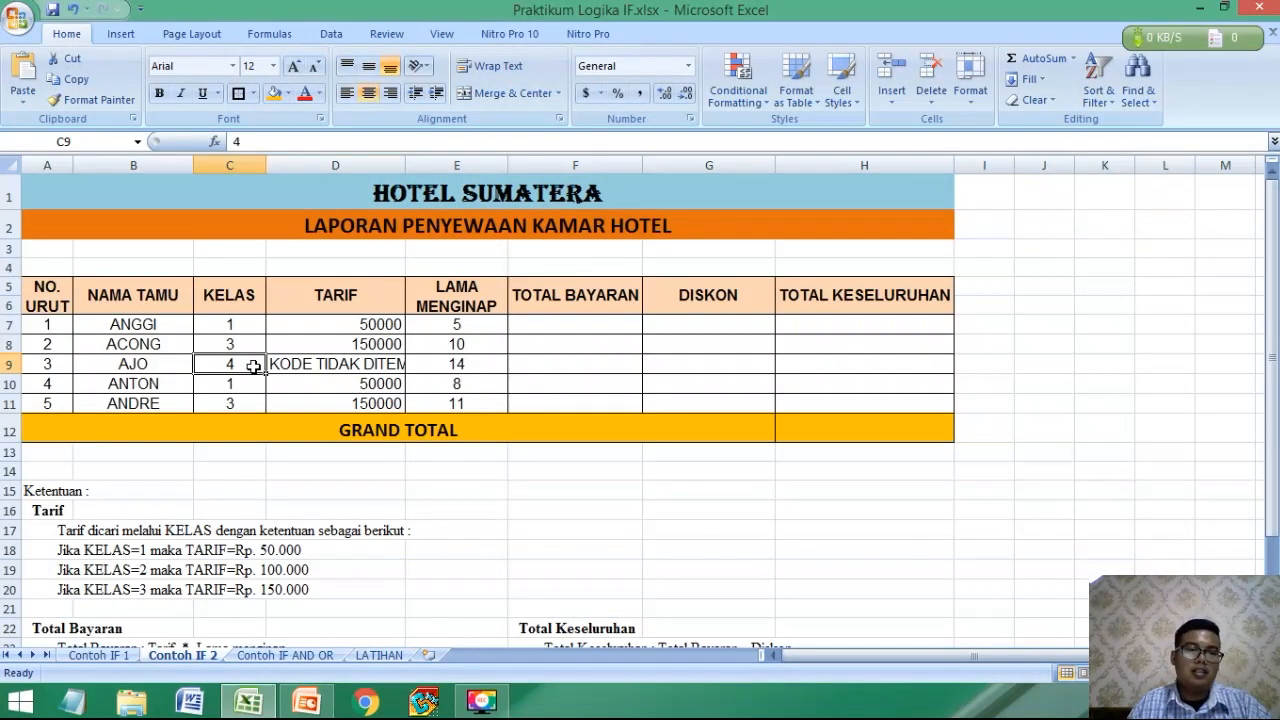
type("2")
key("Return")
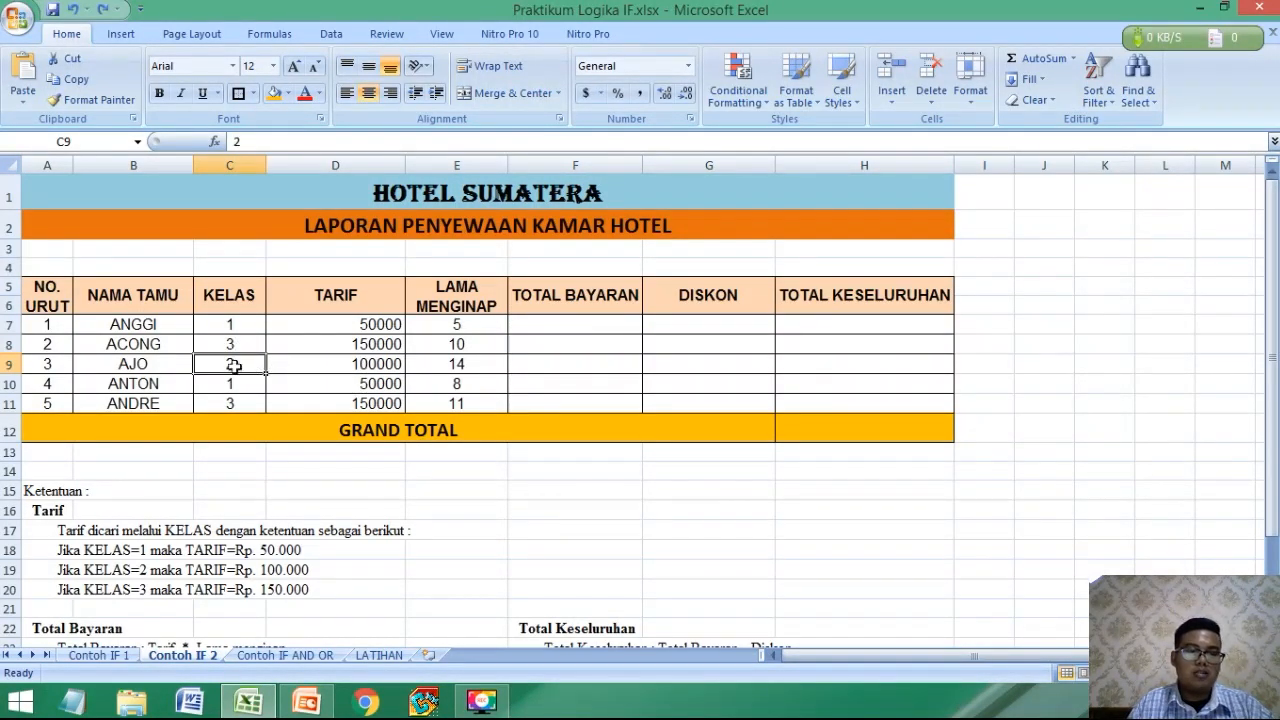
left_click(480, 364)
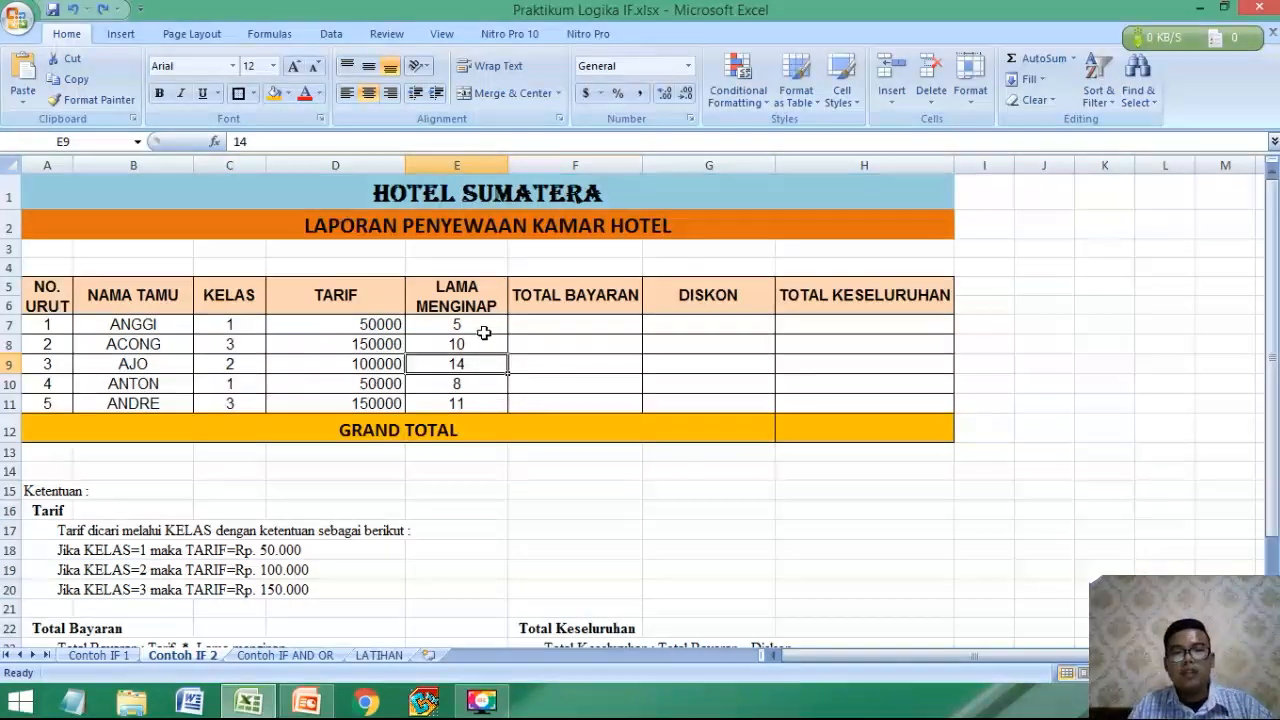
left_click(484, 330)
left_click(536, 320)
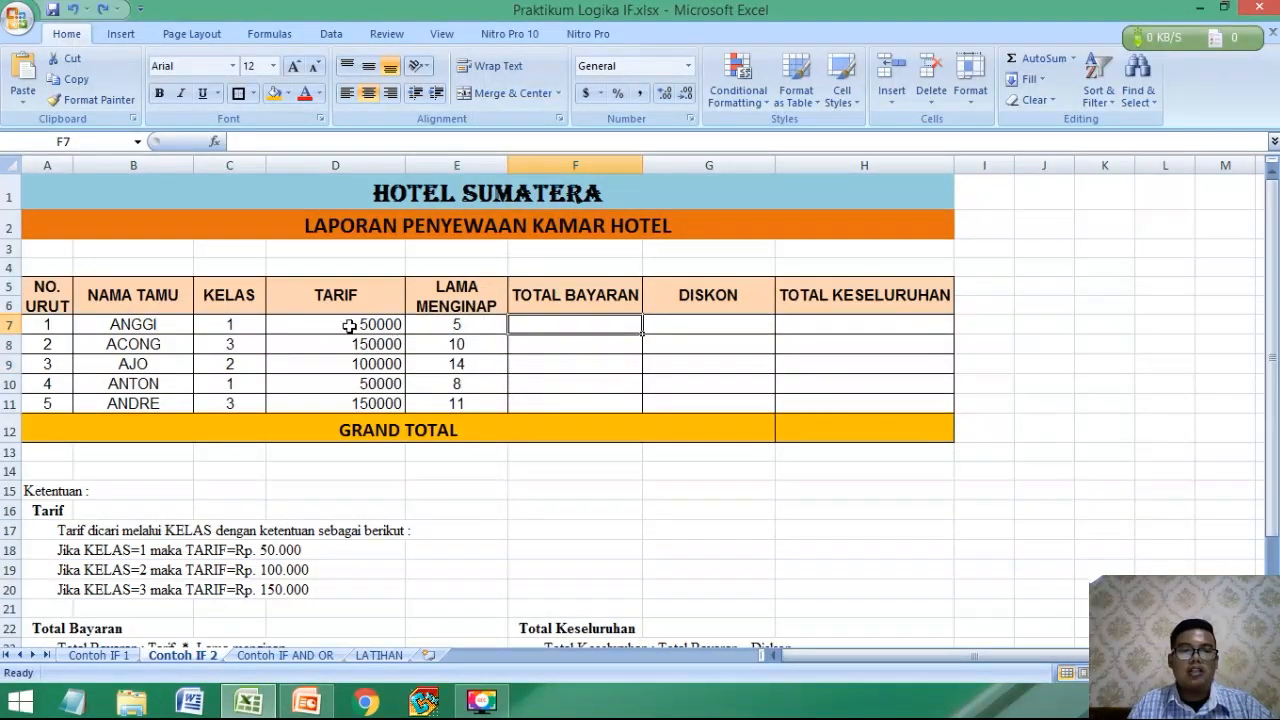
Format the TARIF values in D7:D11 as Accounting with the Rp Indonesian currency symbol.
left_click_drag(349, 326, 347, 408)
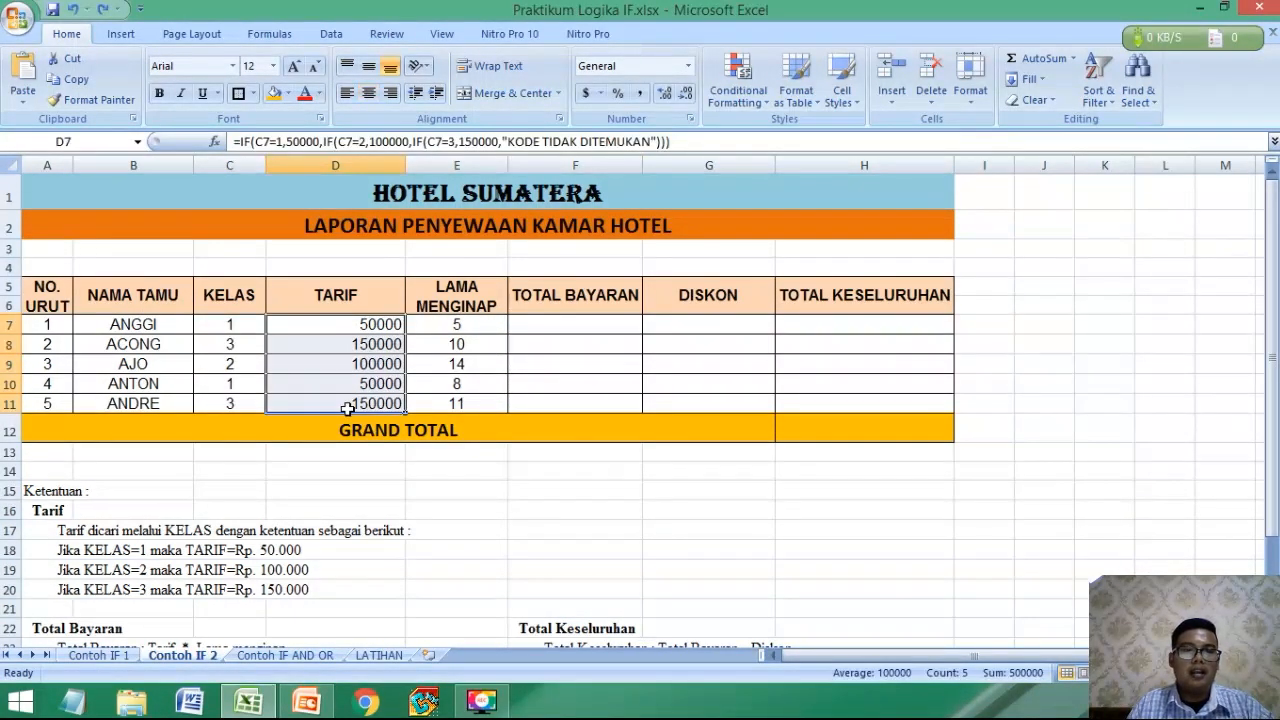
left_click(688, 66)
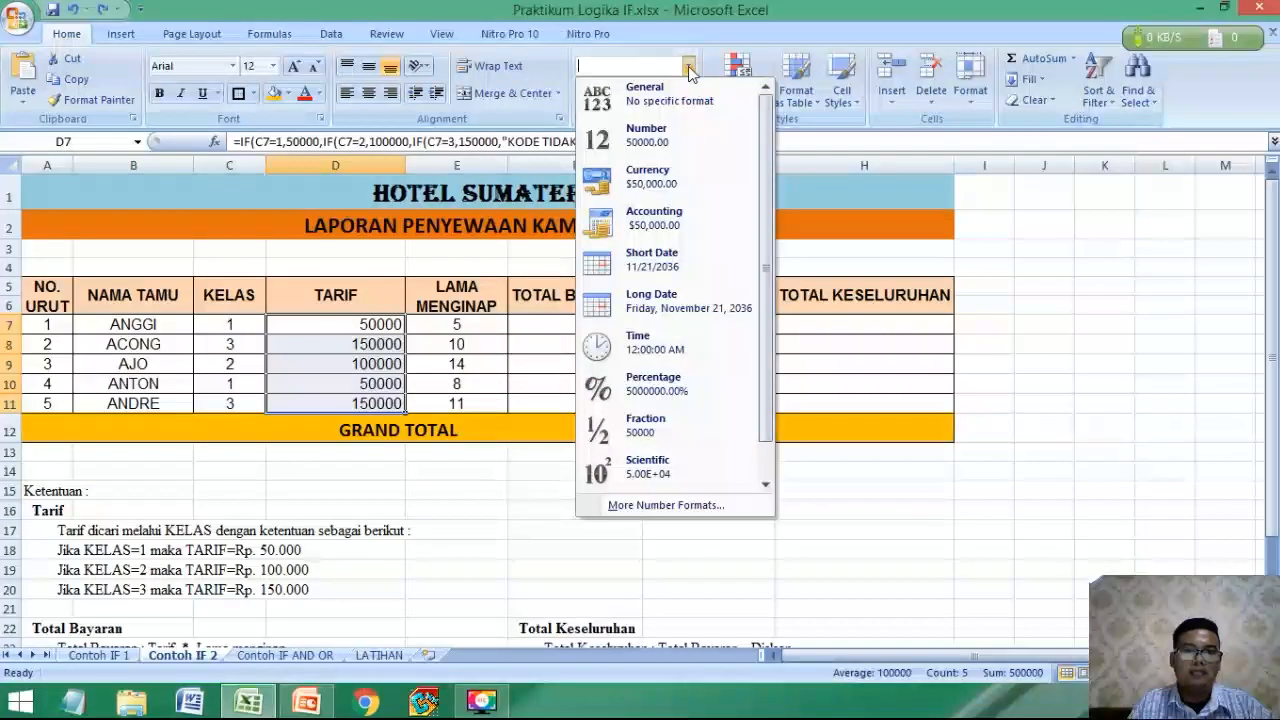
left_click(610, 506)
left_click(664, 296)
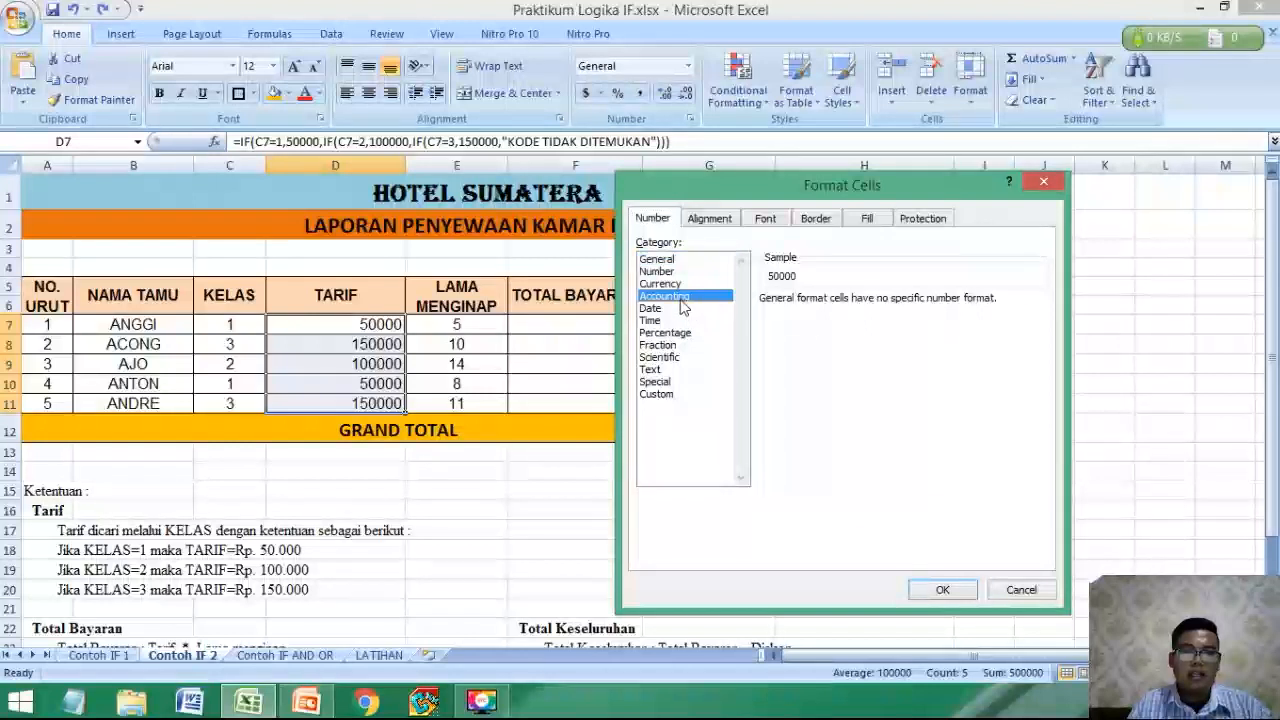
left_click(850, 323)
scroll(855, 378, "down", 15)
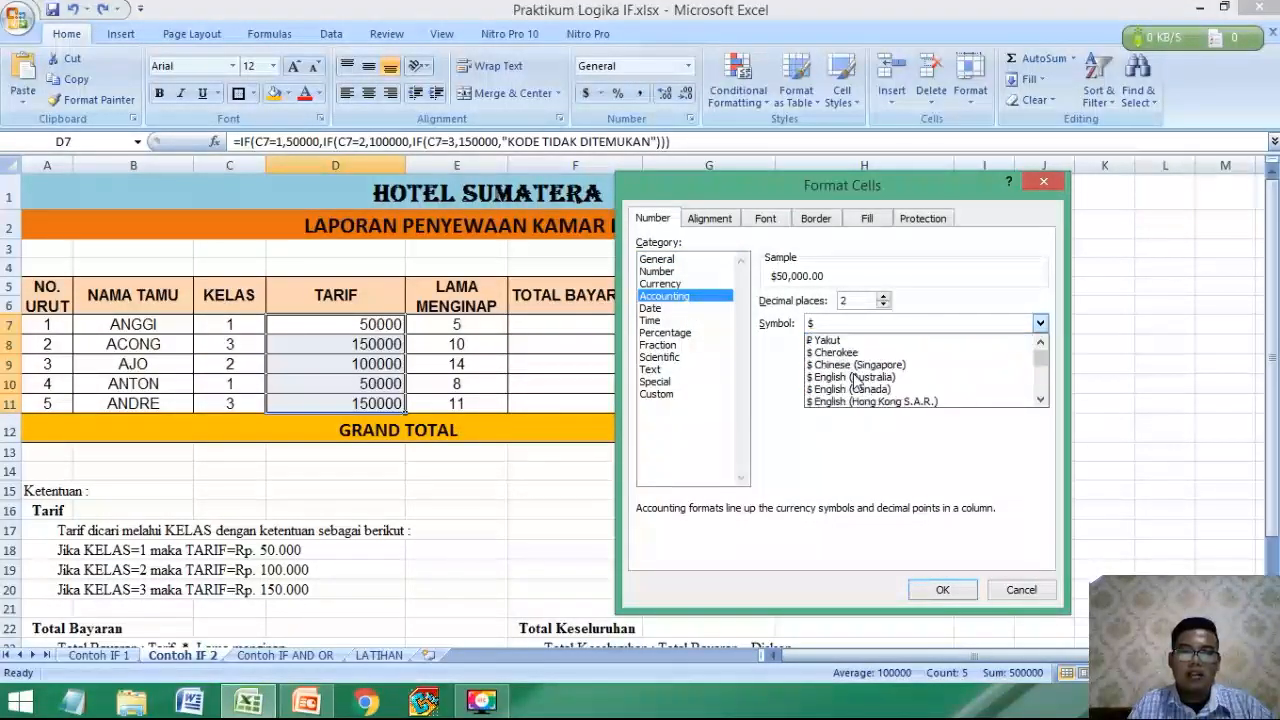
left_click_drag(1040, 367, 1041, 383)
scroll(820, 359, "up", 1)
scroll(820, 364, "up", 10)
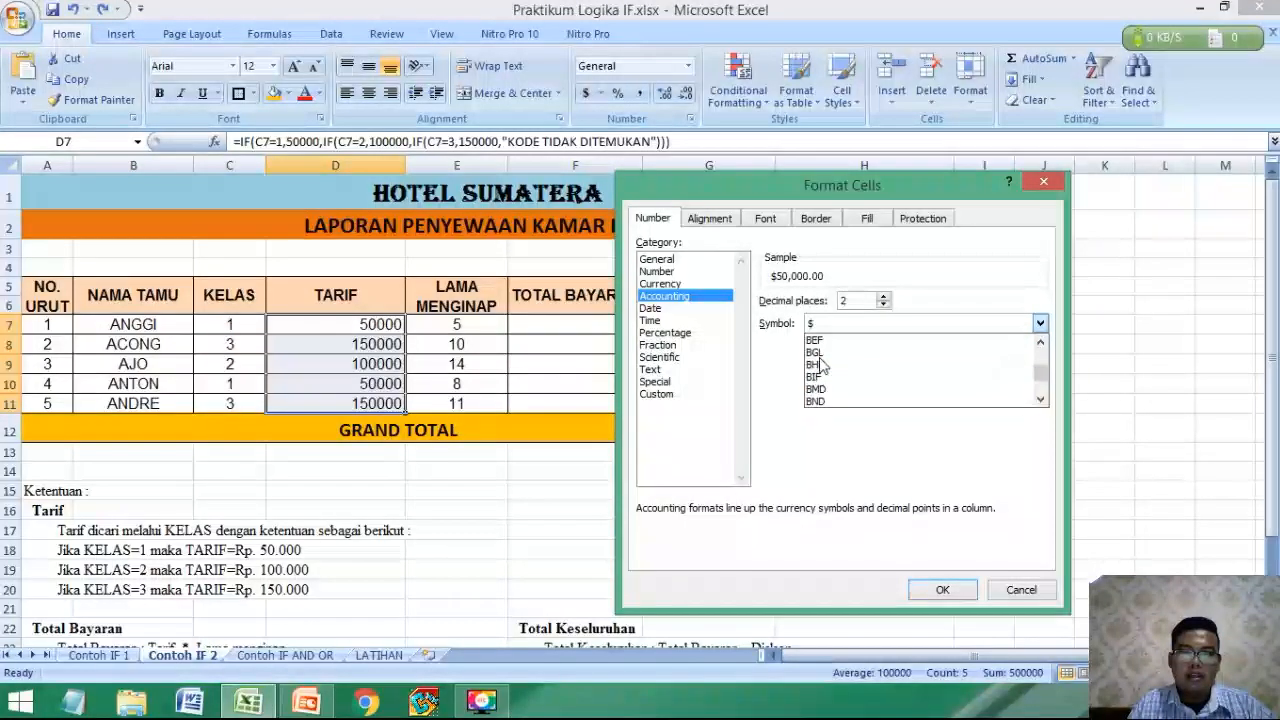
scroll(820, 364, "down", 12)
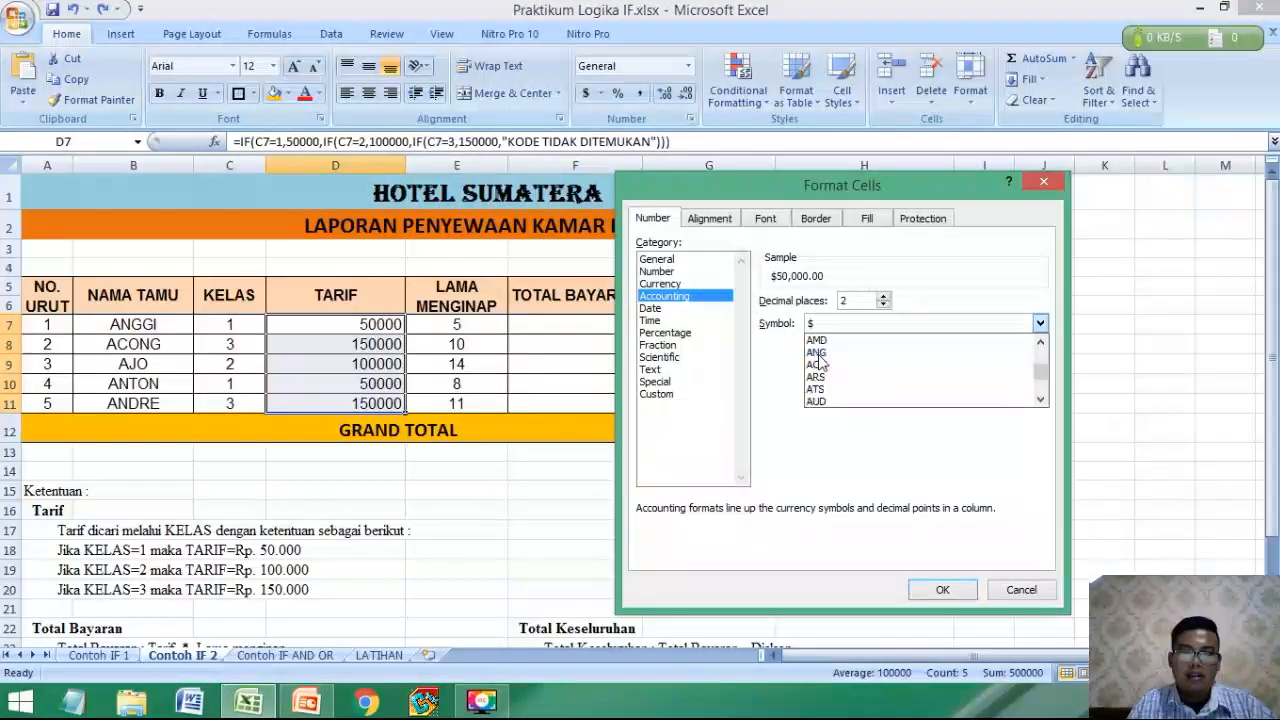
scroll(820, 363, "down", 2)
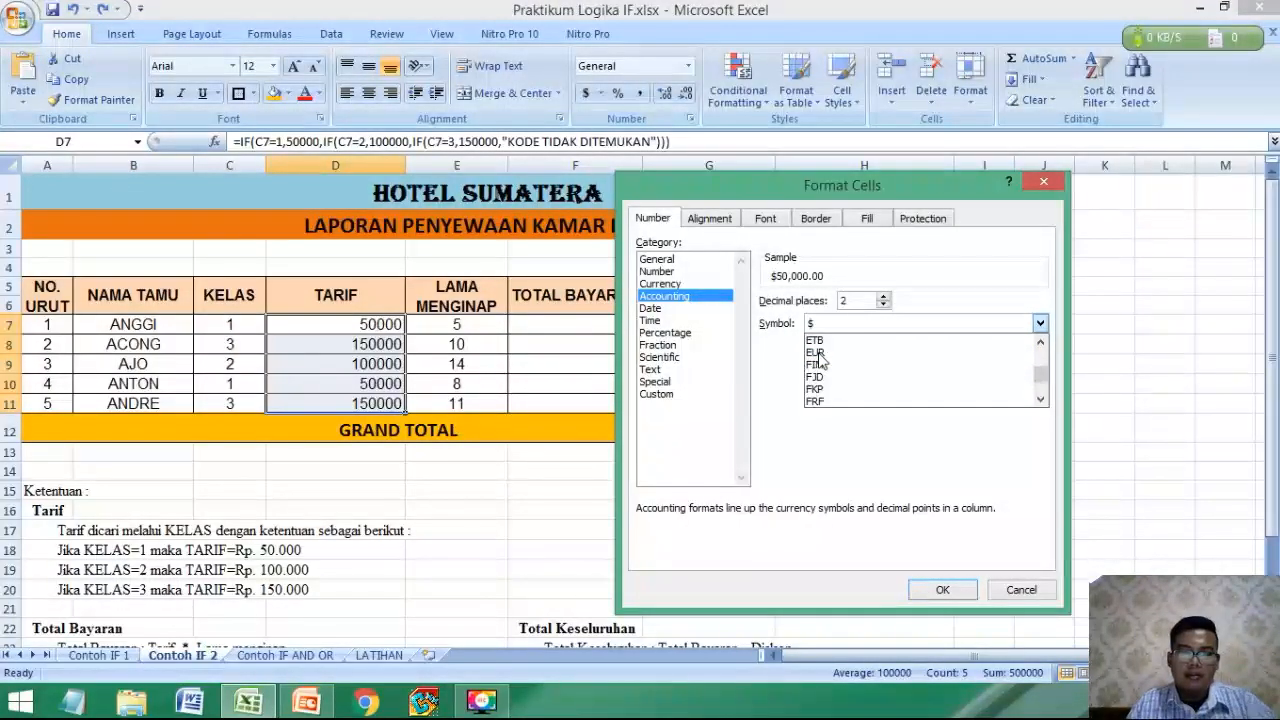
scroll(820, 364, "up", 15)
left_click(922, 390)
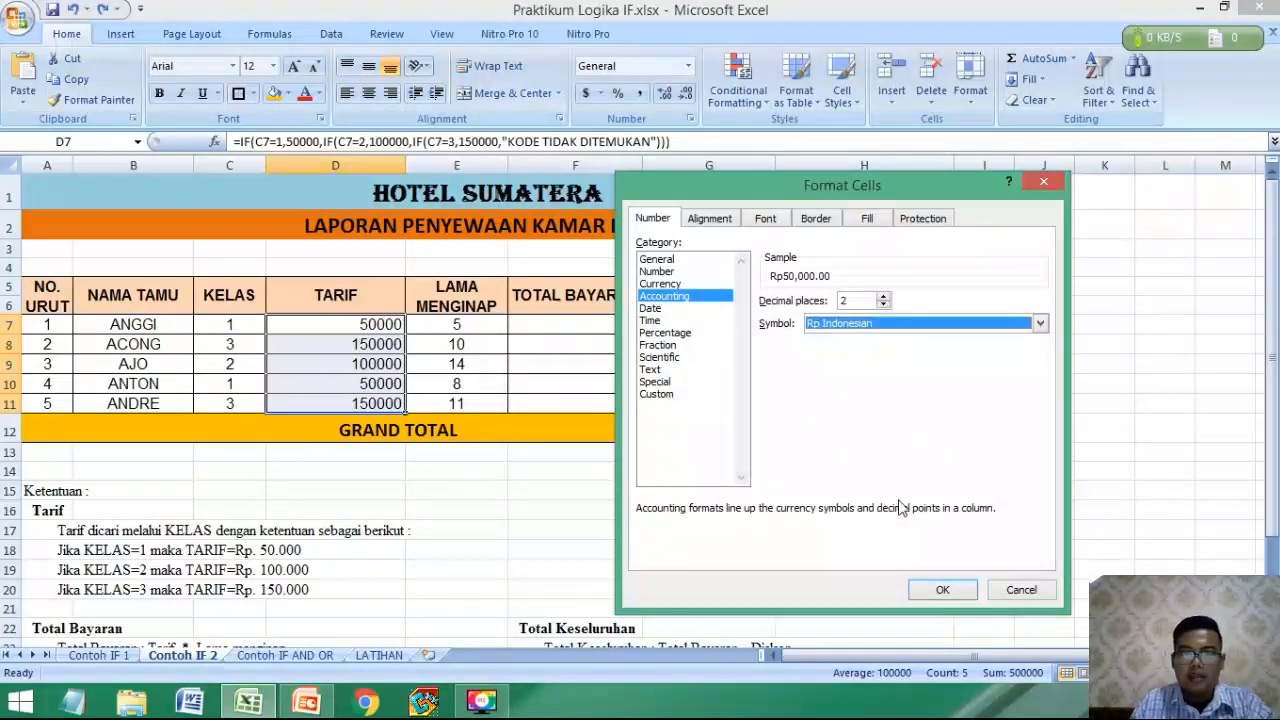
left_click(936, 589)
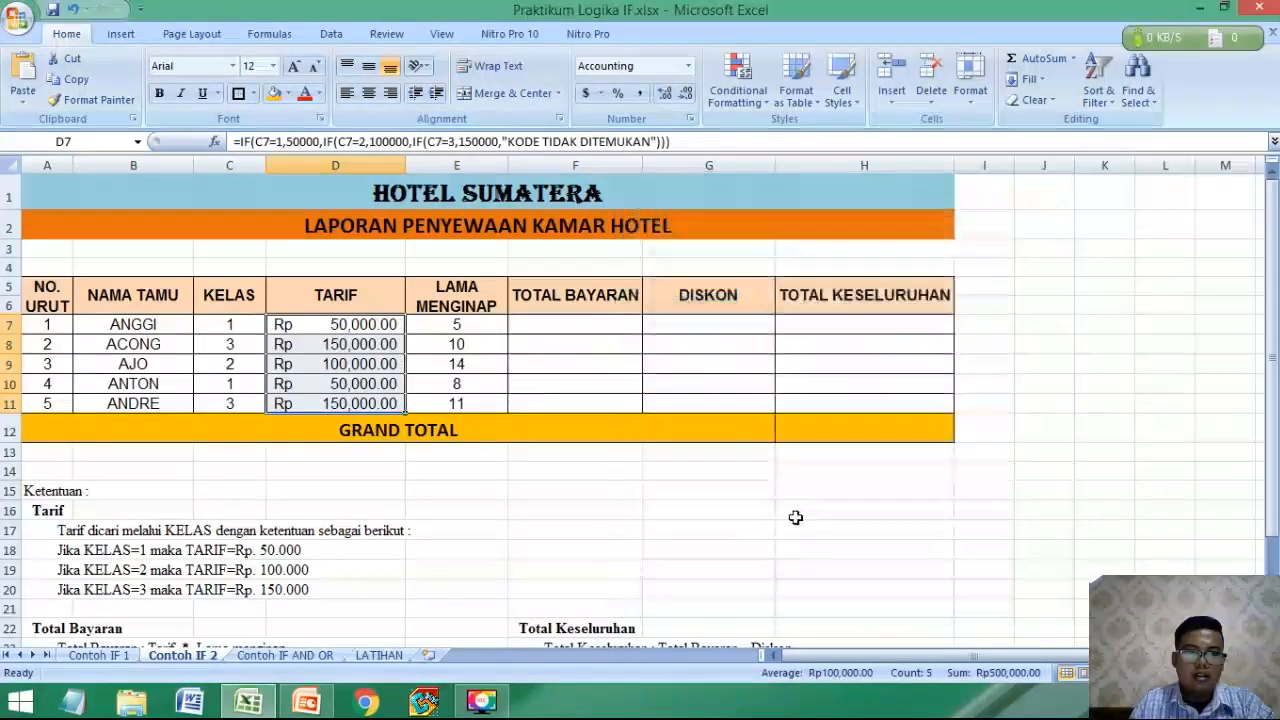
Calculate TOTAL BAYARAN in F7 with the formula =D7*E7 and fill it down to F11.
left_click(544, 320)
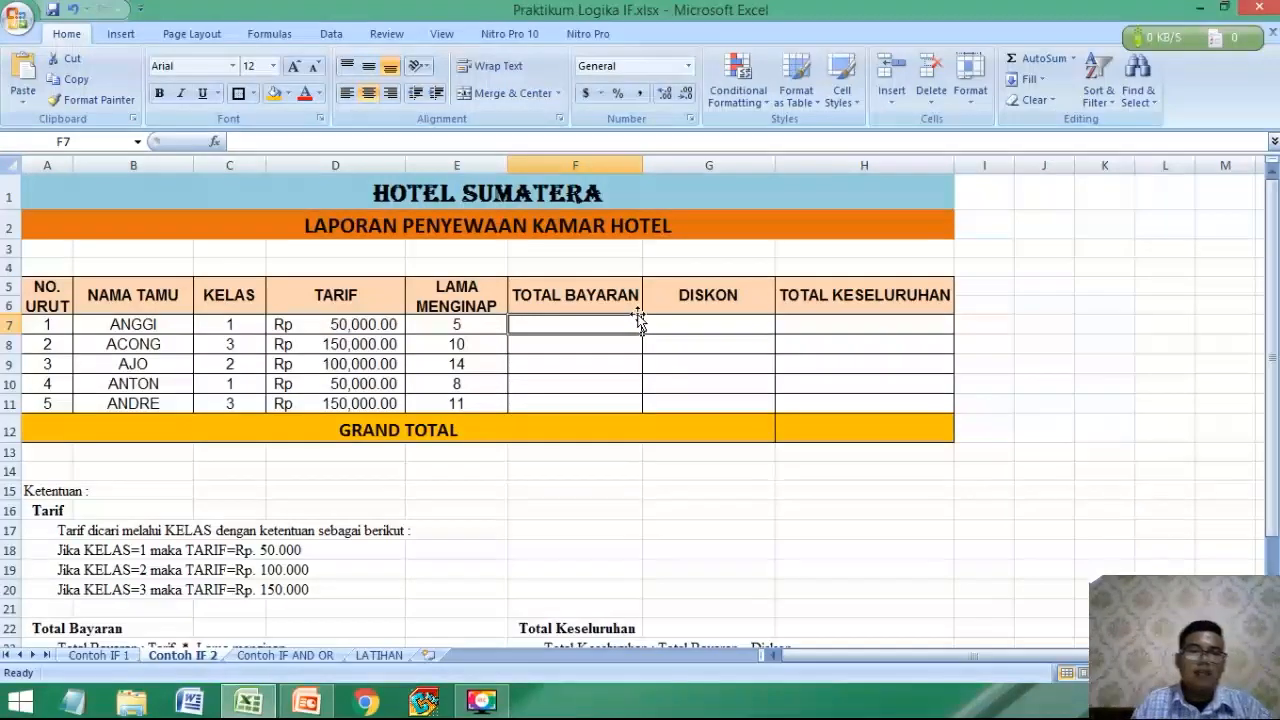
scroll(266, 511, "down", 2)
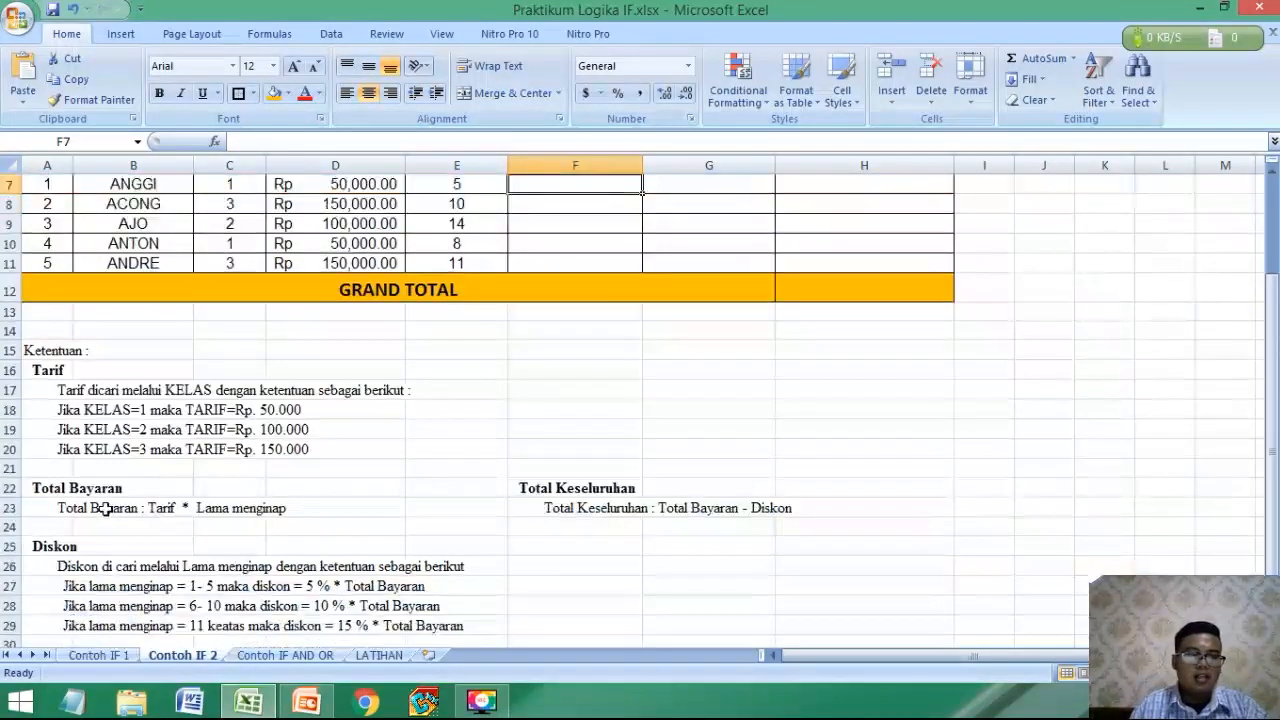
scroll(380, 449, "up", 2)
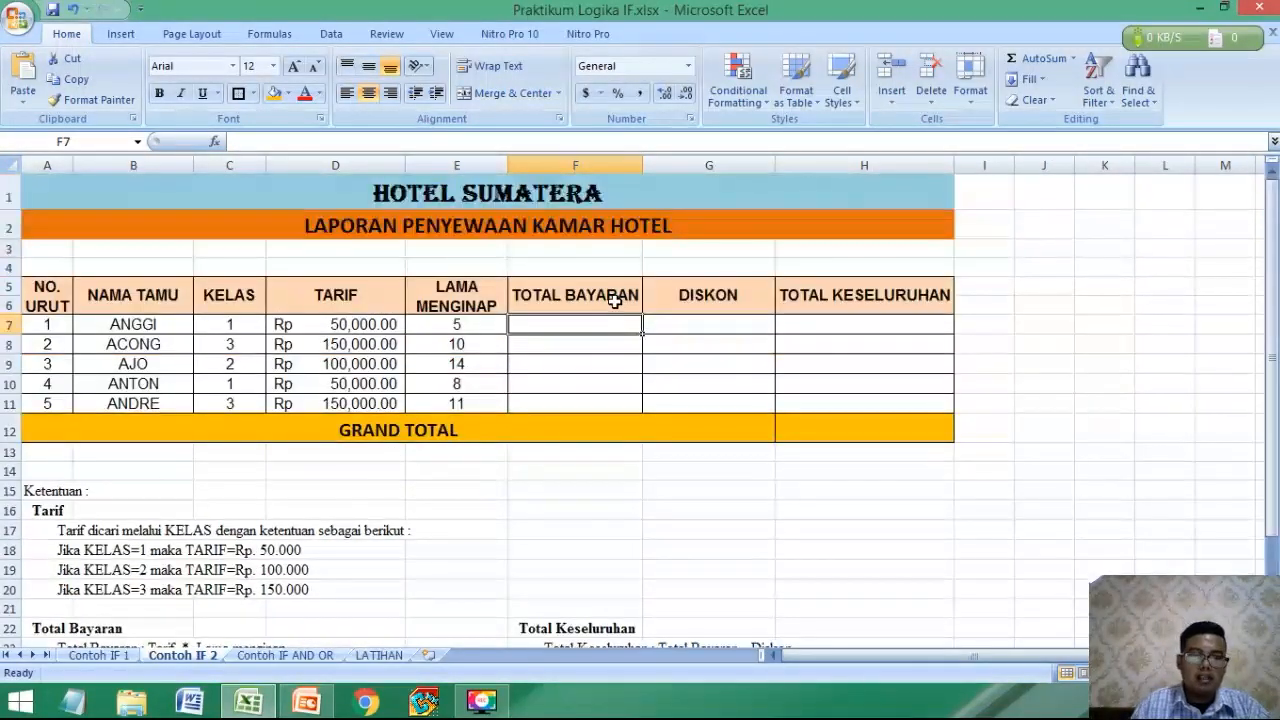
type("=")
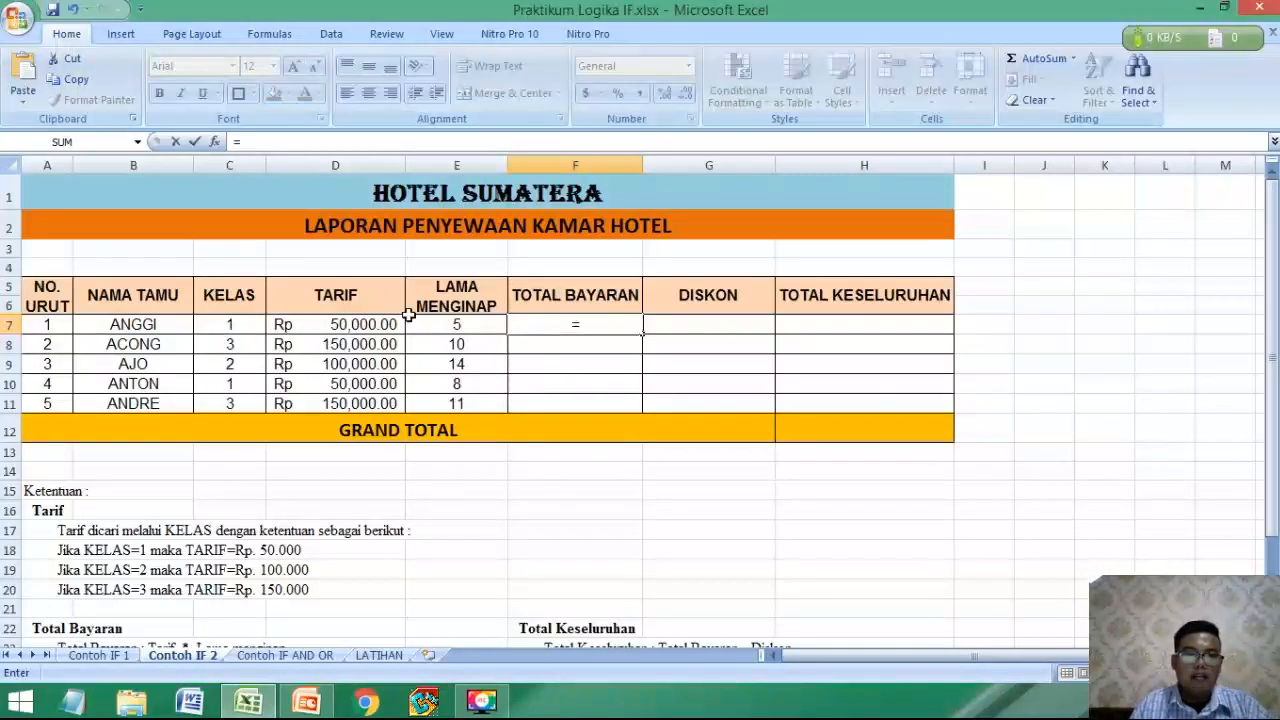
left_click(355, 327)
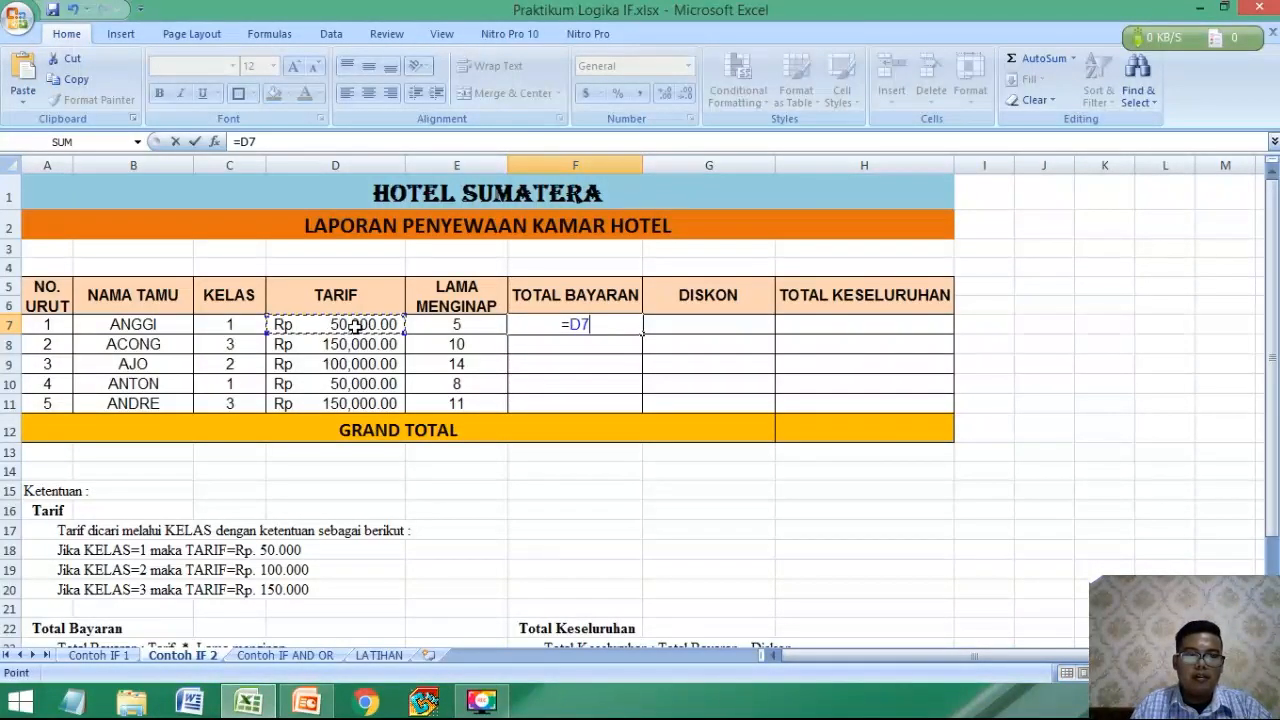
type("*")
left_click(468, 330)
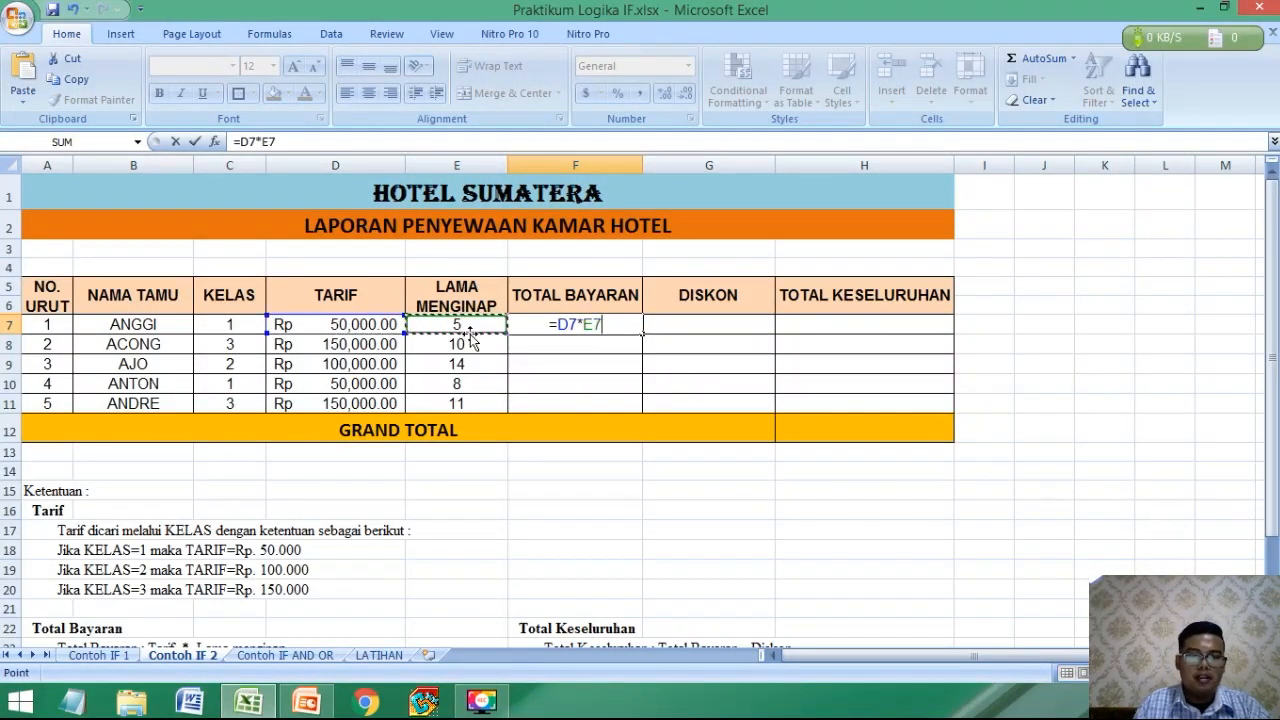
key("Return")
left_click(591, 323)
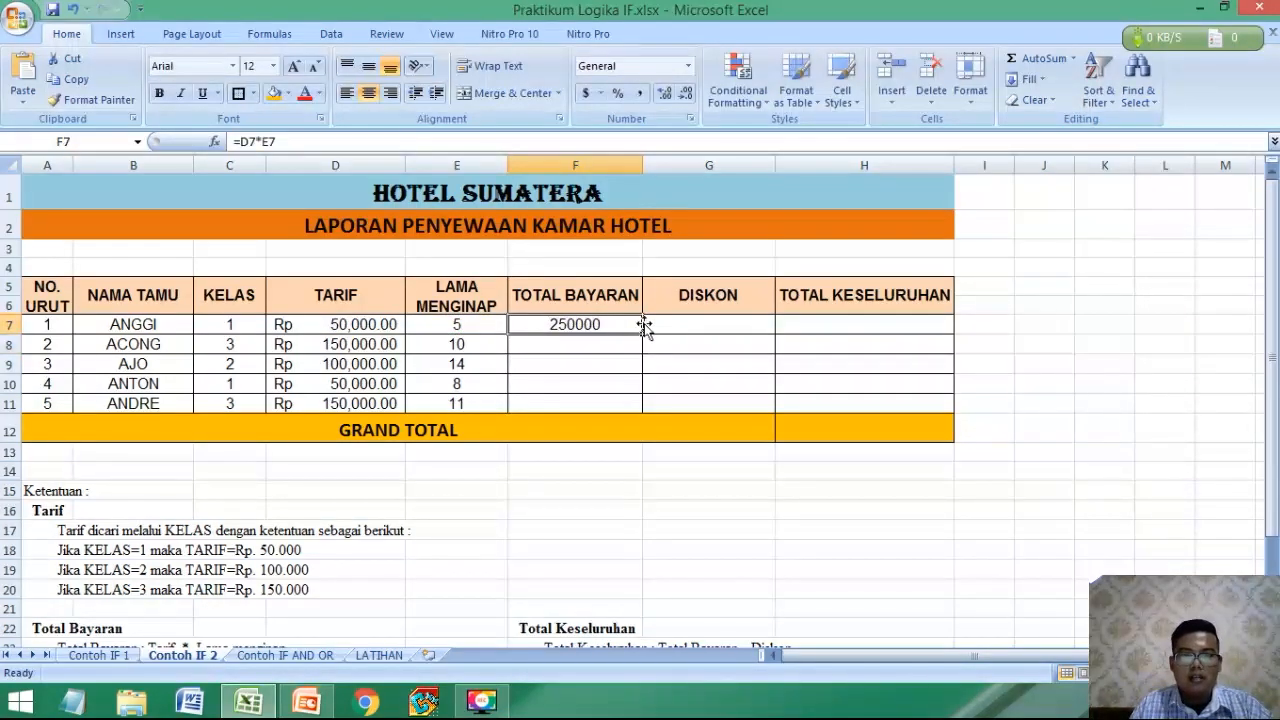
left_click_drag(640, 333, 634, 405)
Apply the Accounting format with the Rp Indonesian symbol to the TOTAL BAYARAN values in F7:F11.
left_click(604, 94)
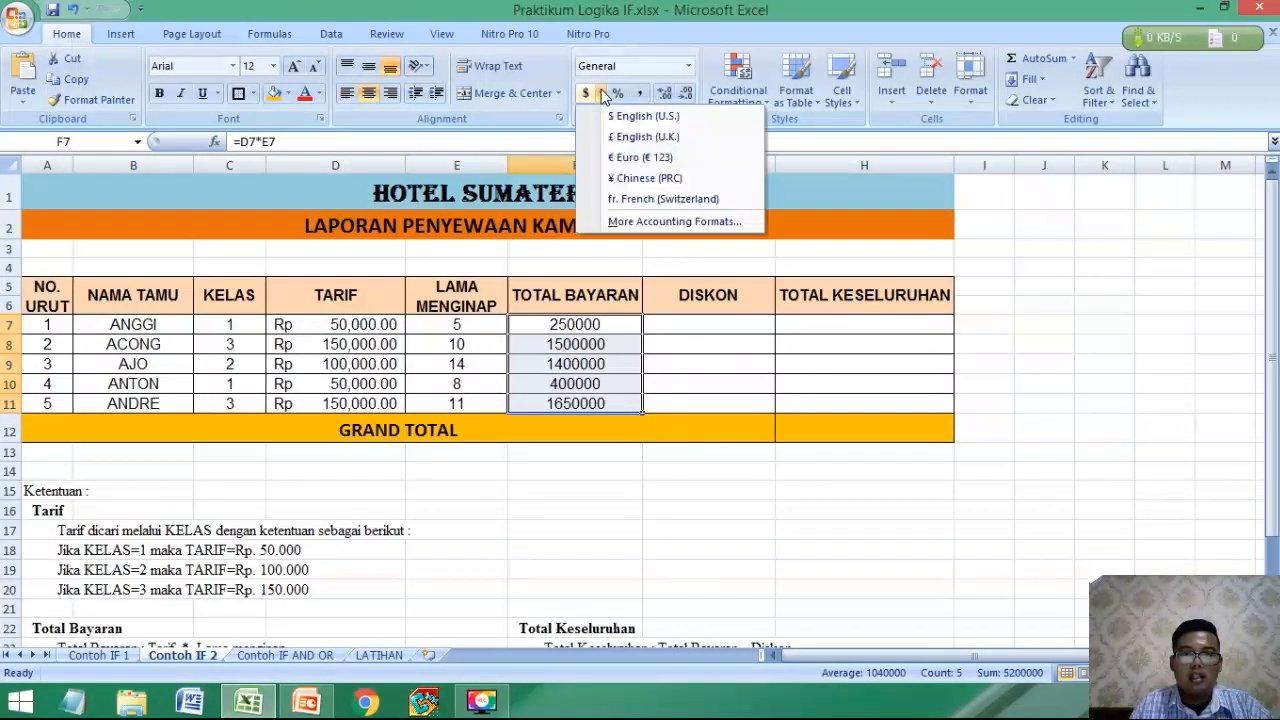
left_click(647, 221)
left_click(830, 323)
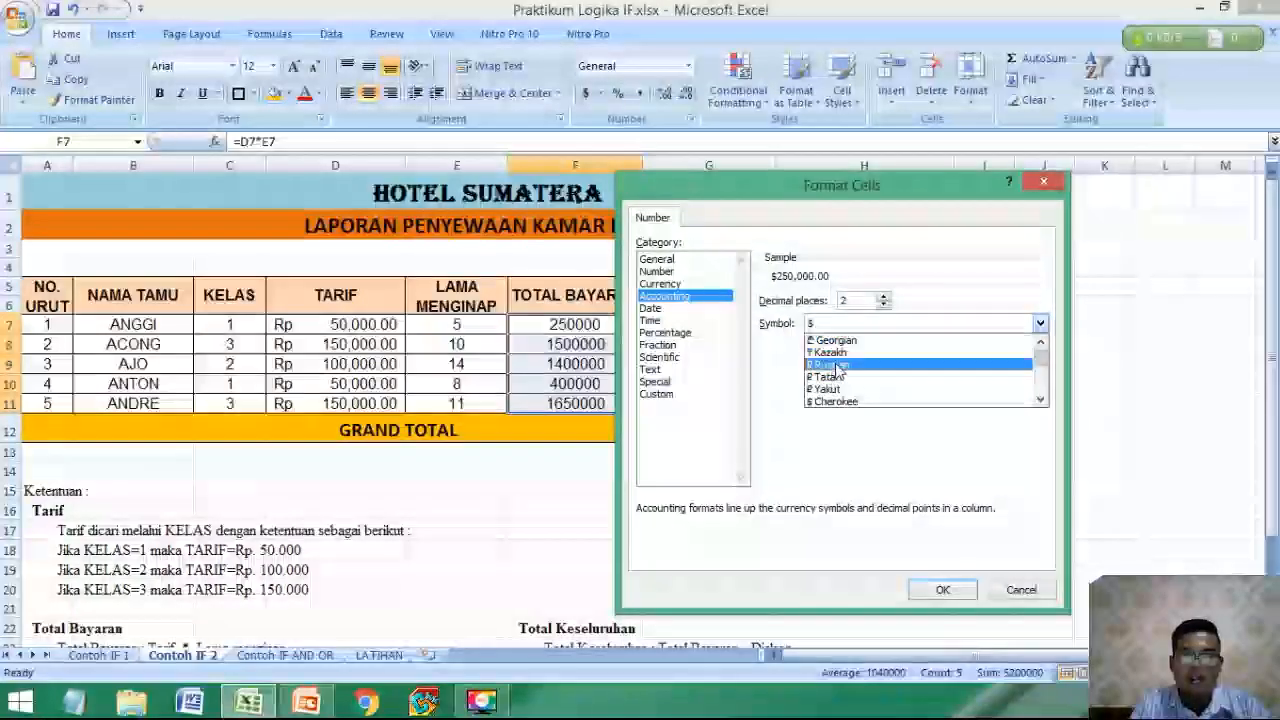
scroll(848, 362, "down", 10)
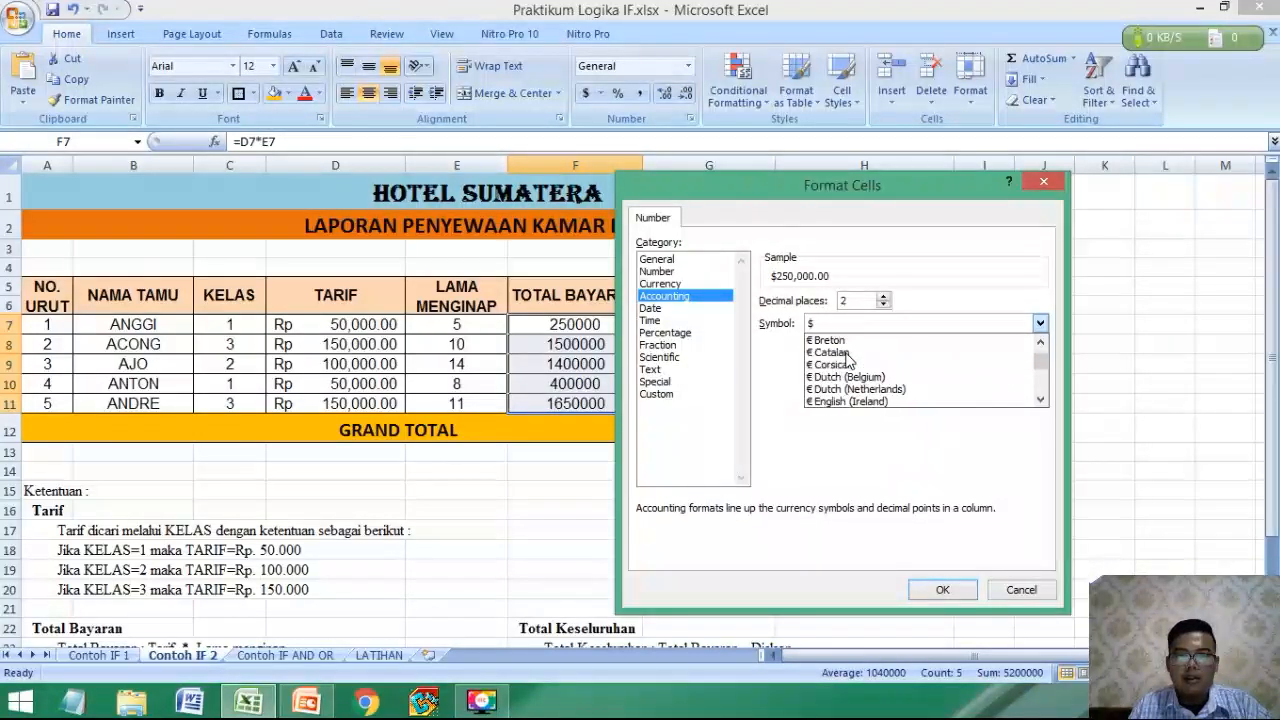
scroll(848, 362, "down", 5)
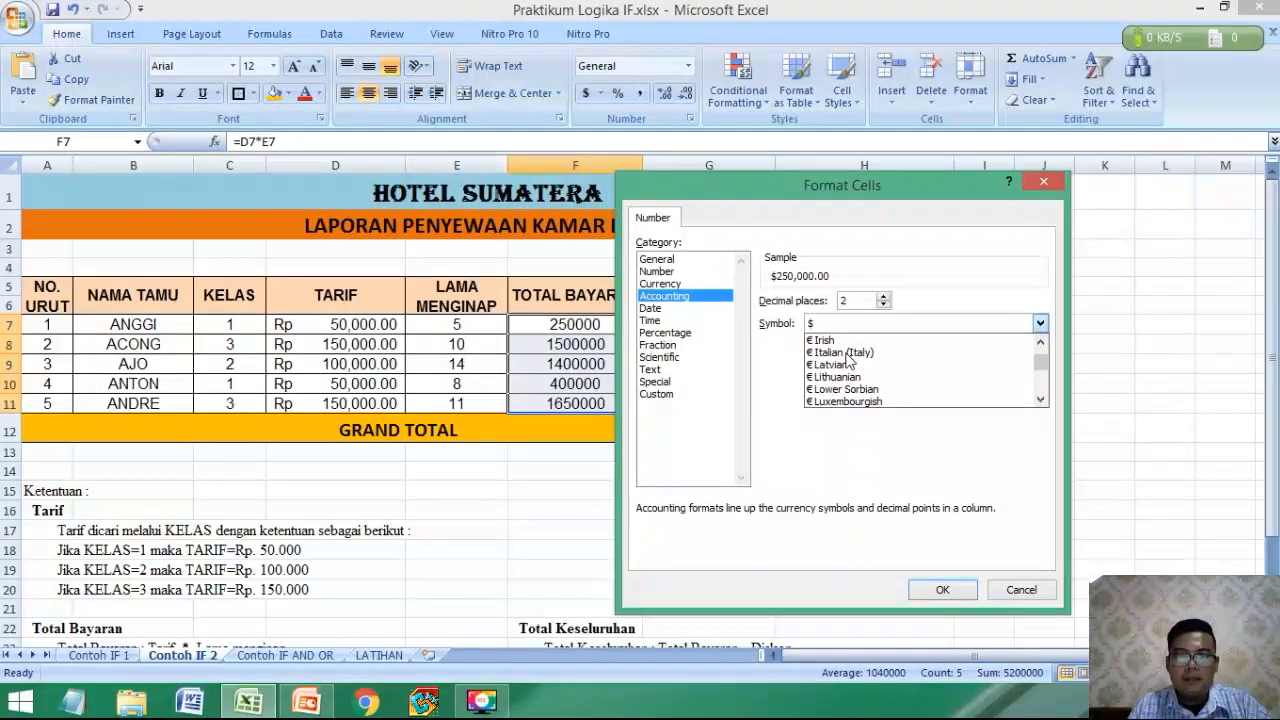
scroll(848, 361, "down", 8)
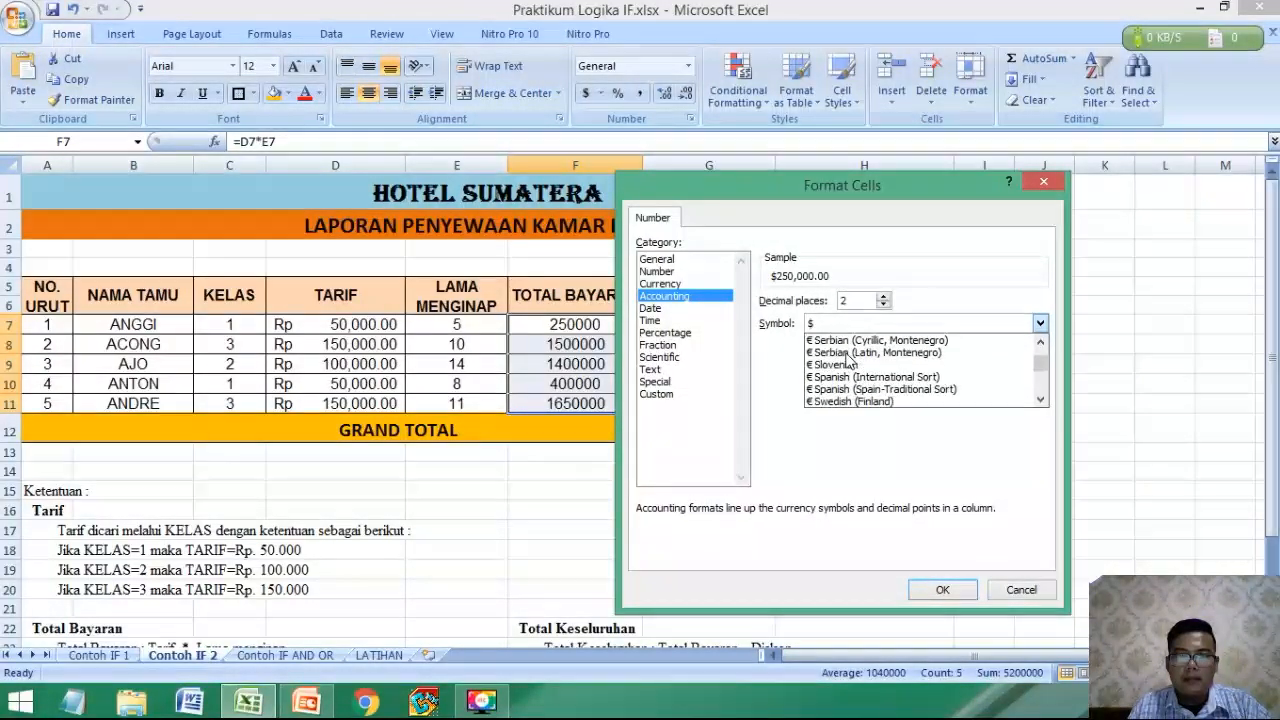
scroll(848, 361, "up", 12)
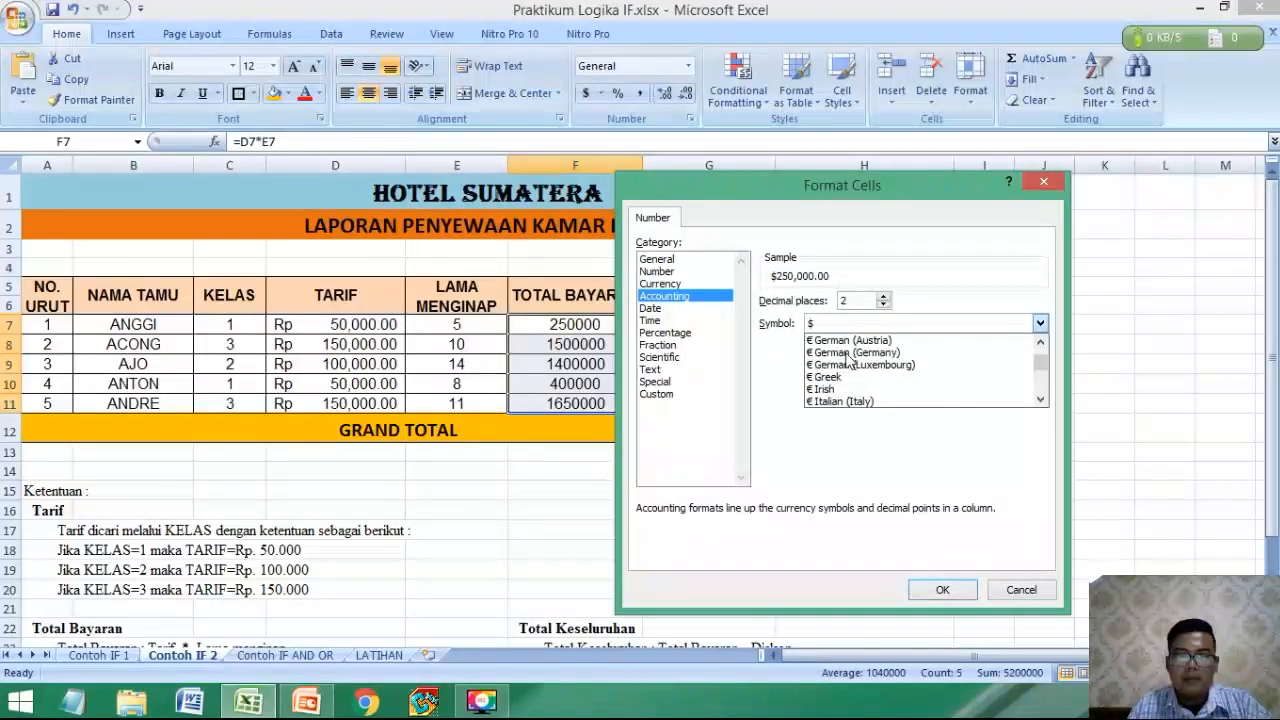
scroll(848, 361, "up", 3)
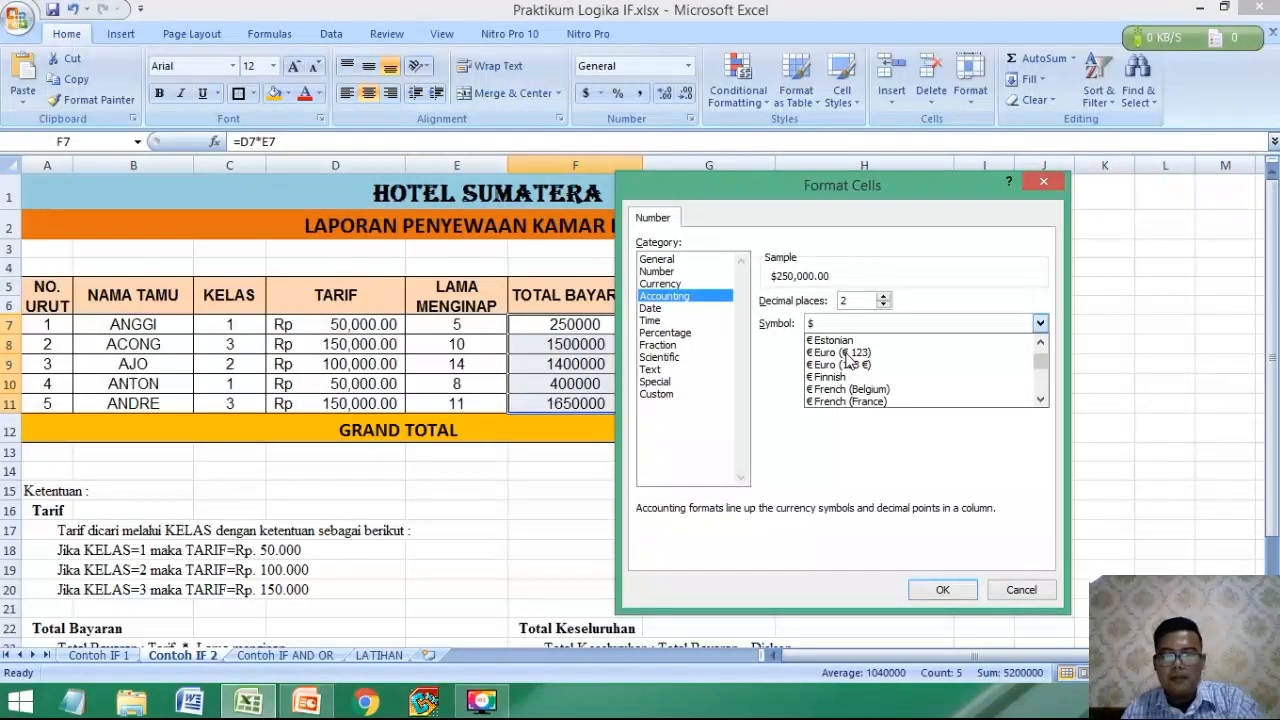
scroll(848, 360, "down", 10)
left_click(848, 380)
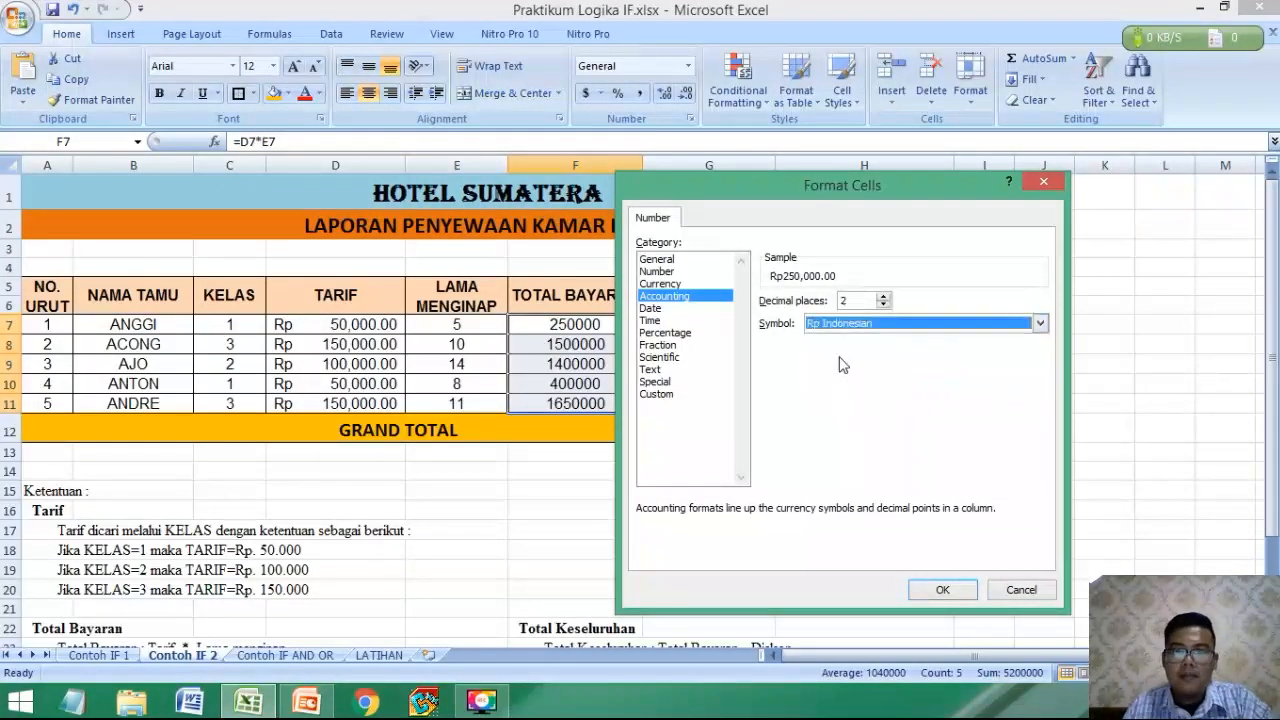
left_click(942, 589)
Examine the Diskon rules in rows 25 to 29 for the length-of-stay ranges and their discount percentages.
left_click(655, 403)
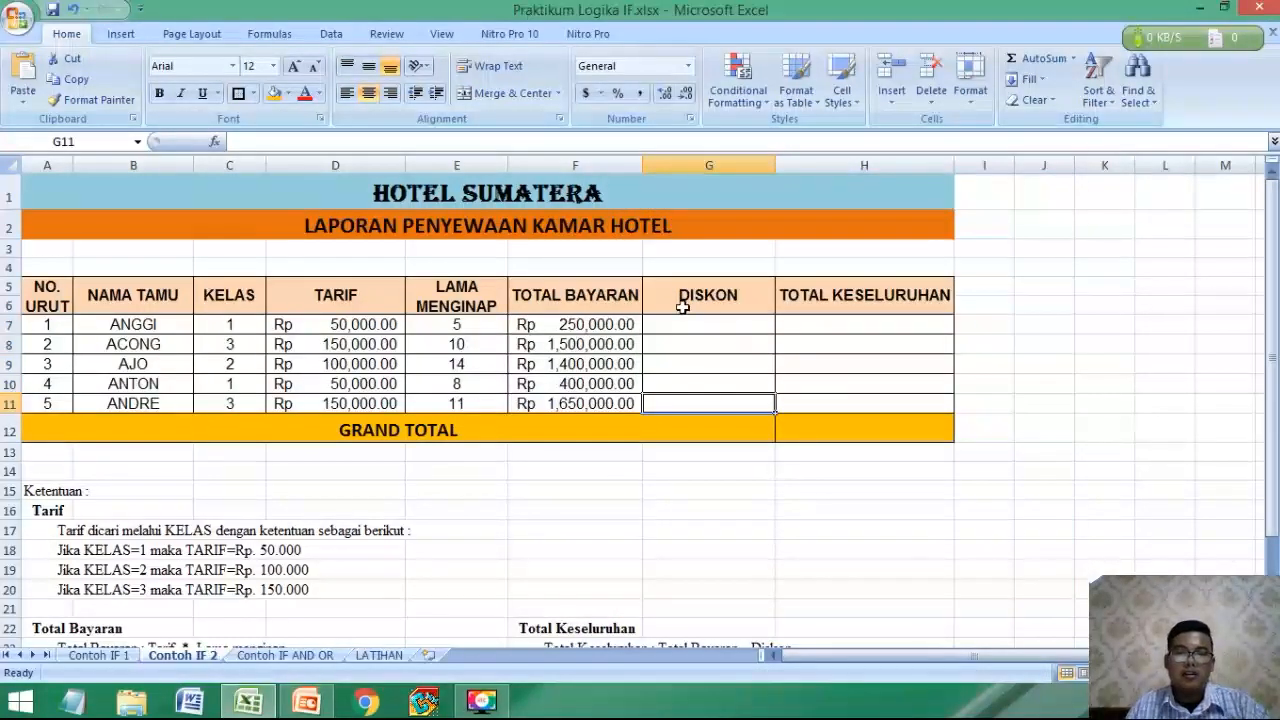
left_click(684, 322)
scroll(411, 420, "down", 2)
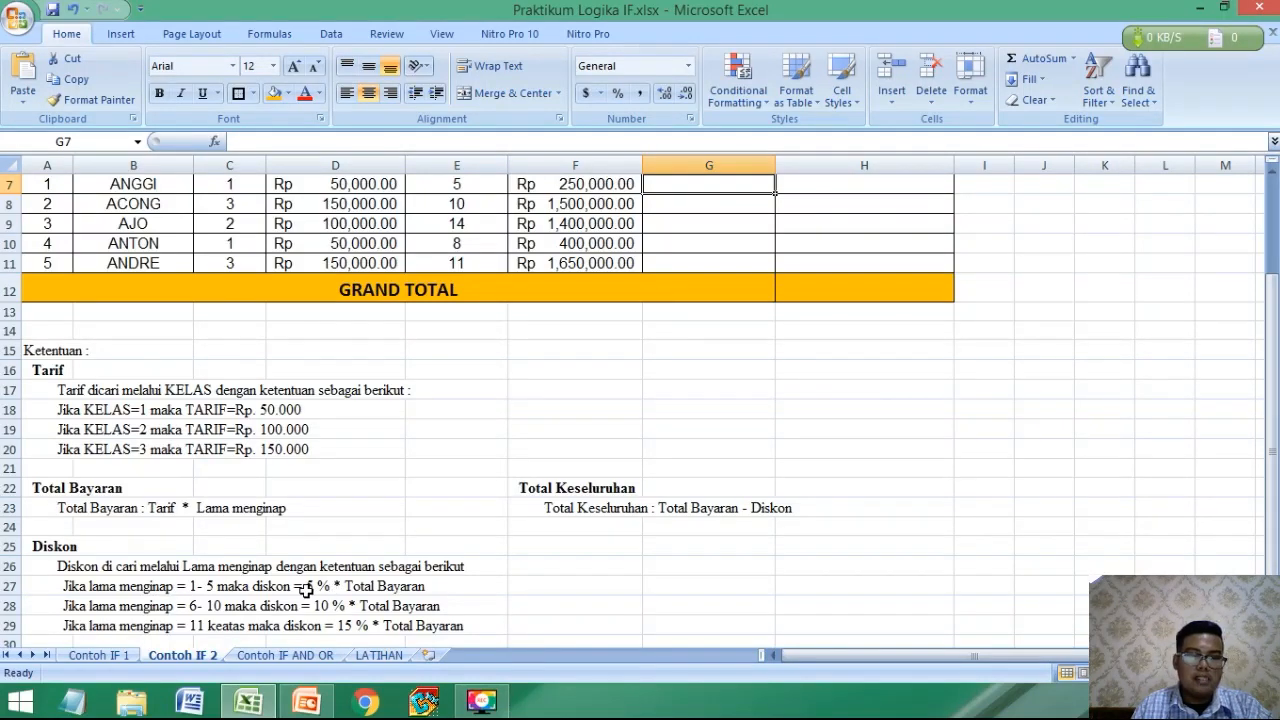
scroll(437, 486, "up", 2)
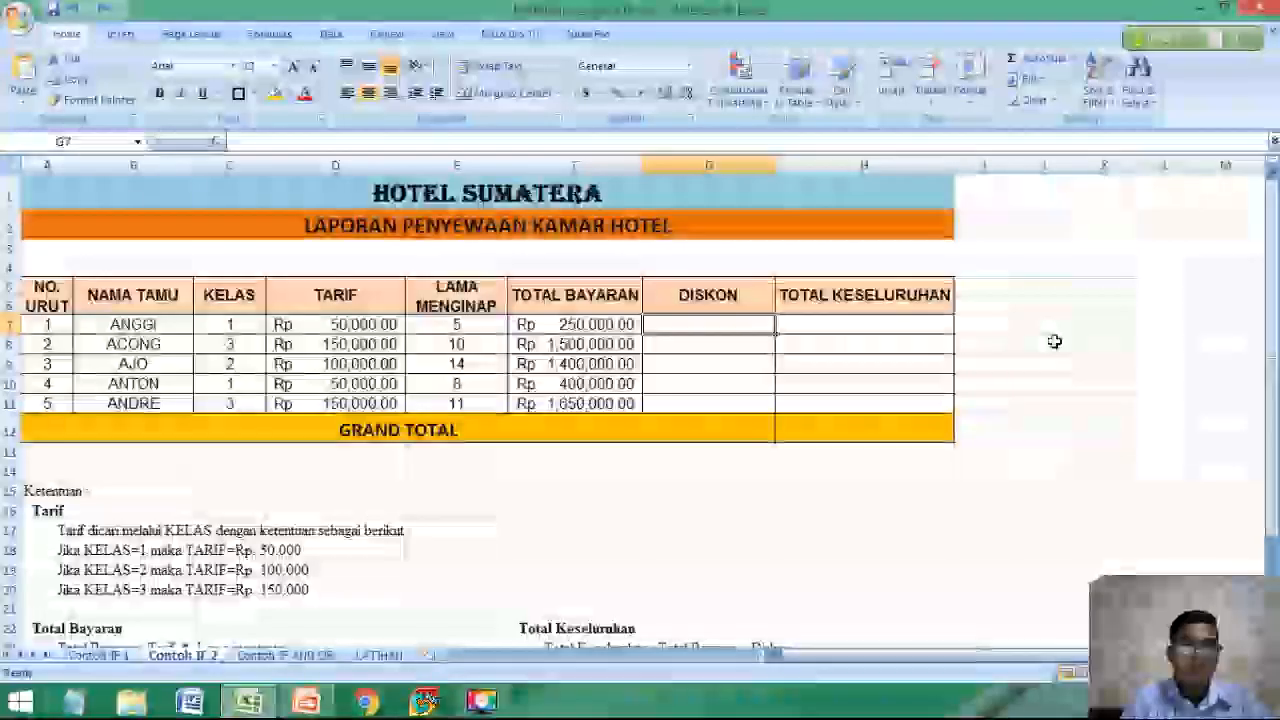
scroll(877, 369, "down", 2)
scroll(714, 410, "up", 2)
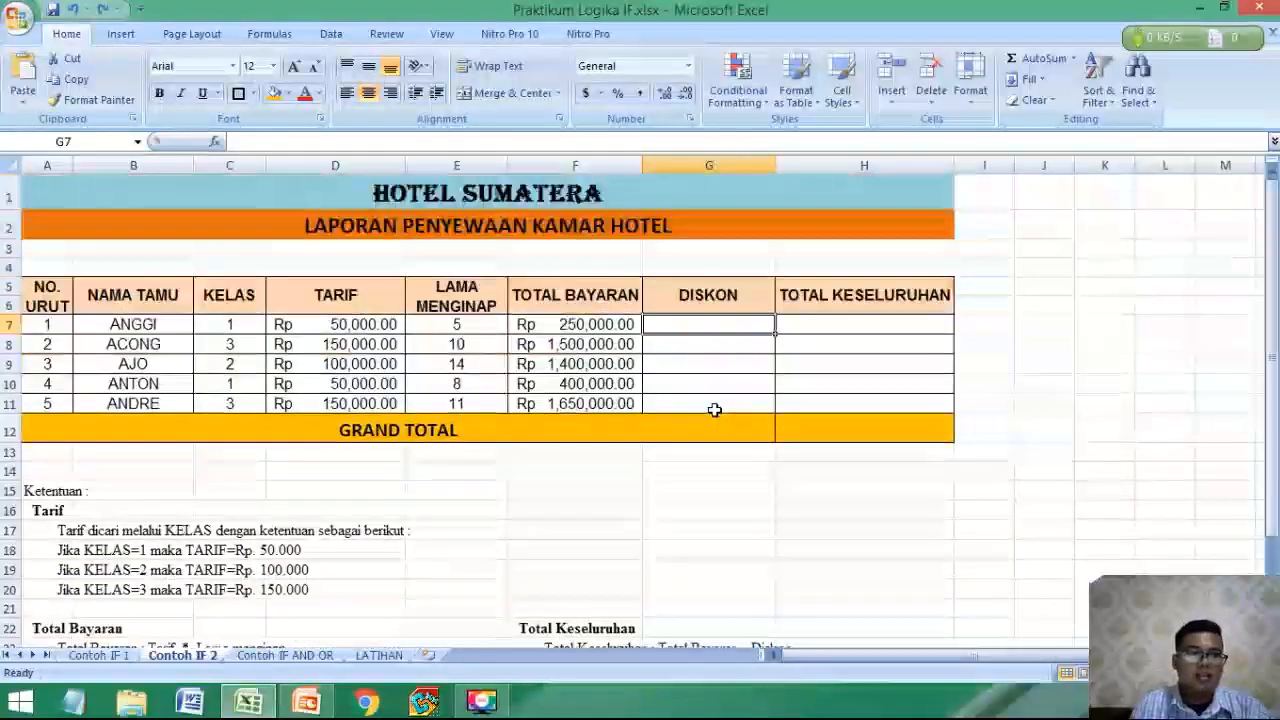
scroll(714, 410, "down", 3)
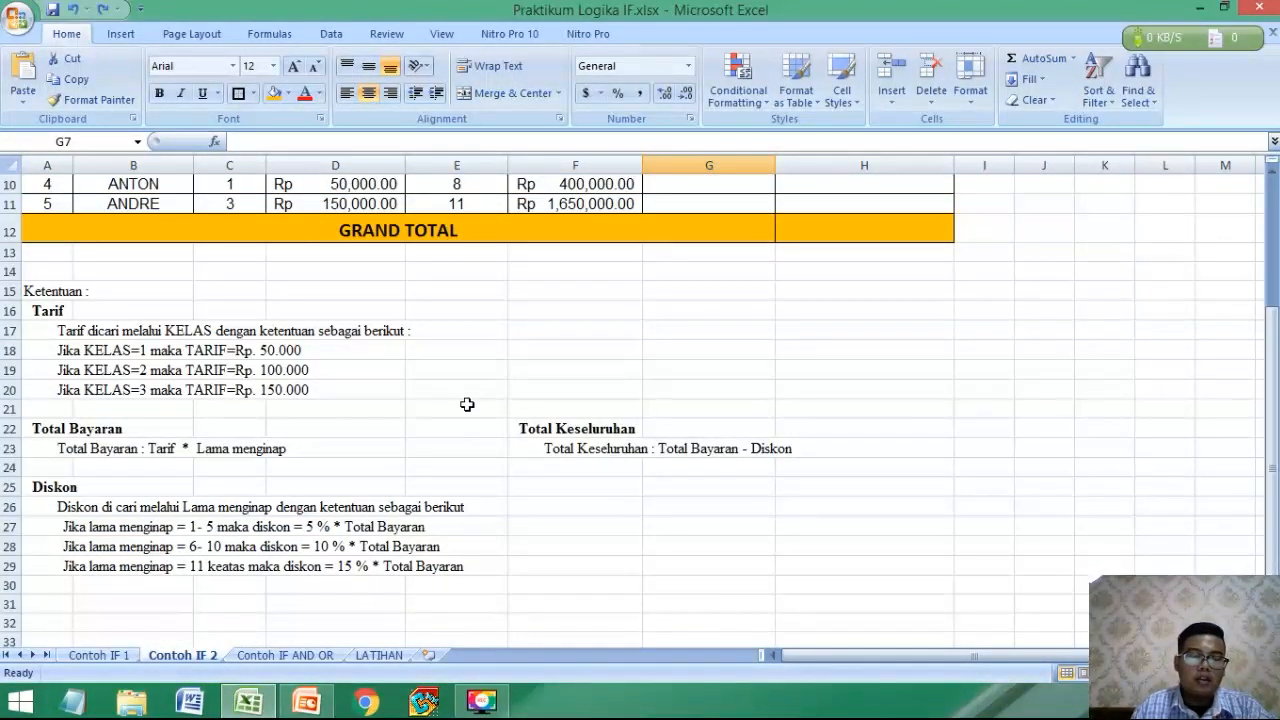
left_click(220, 530)
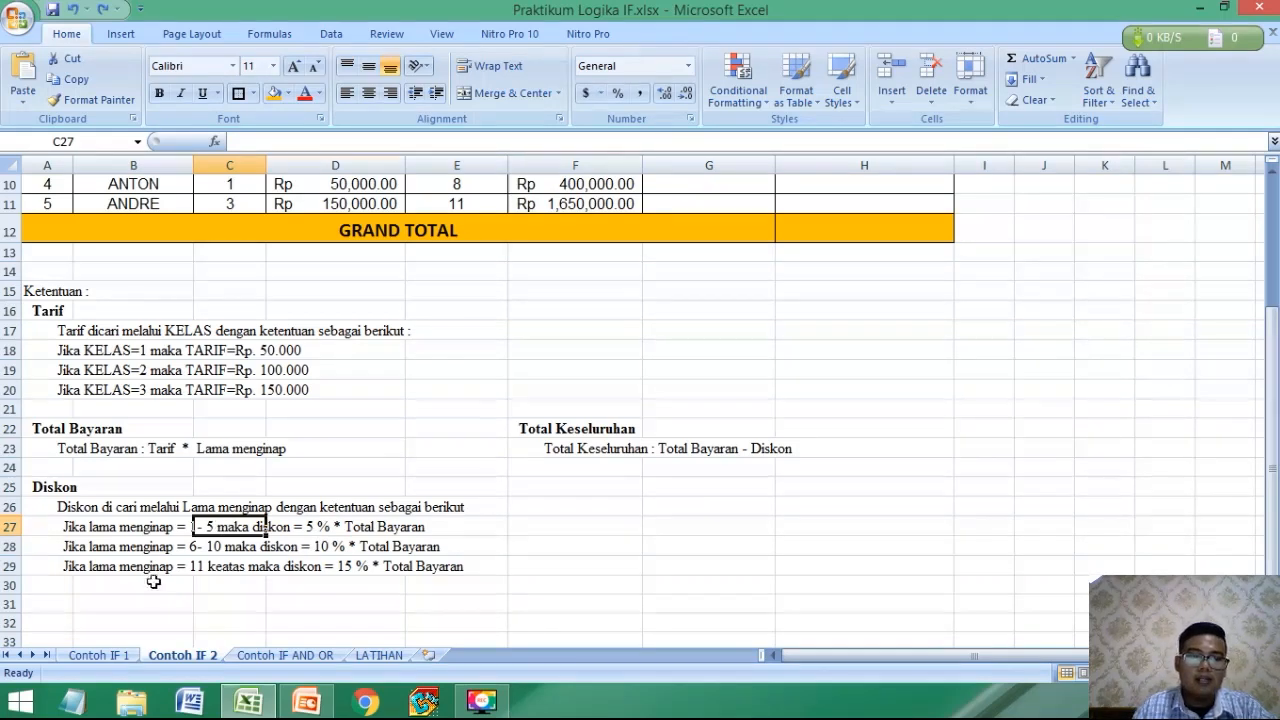
left_click(204, 568)
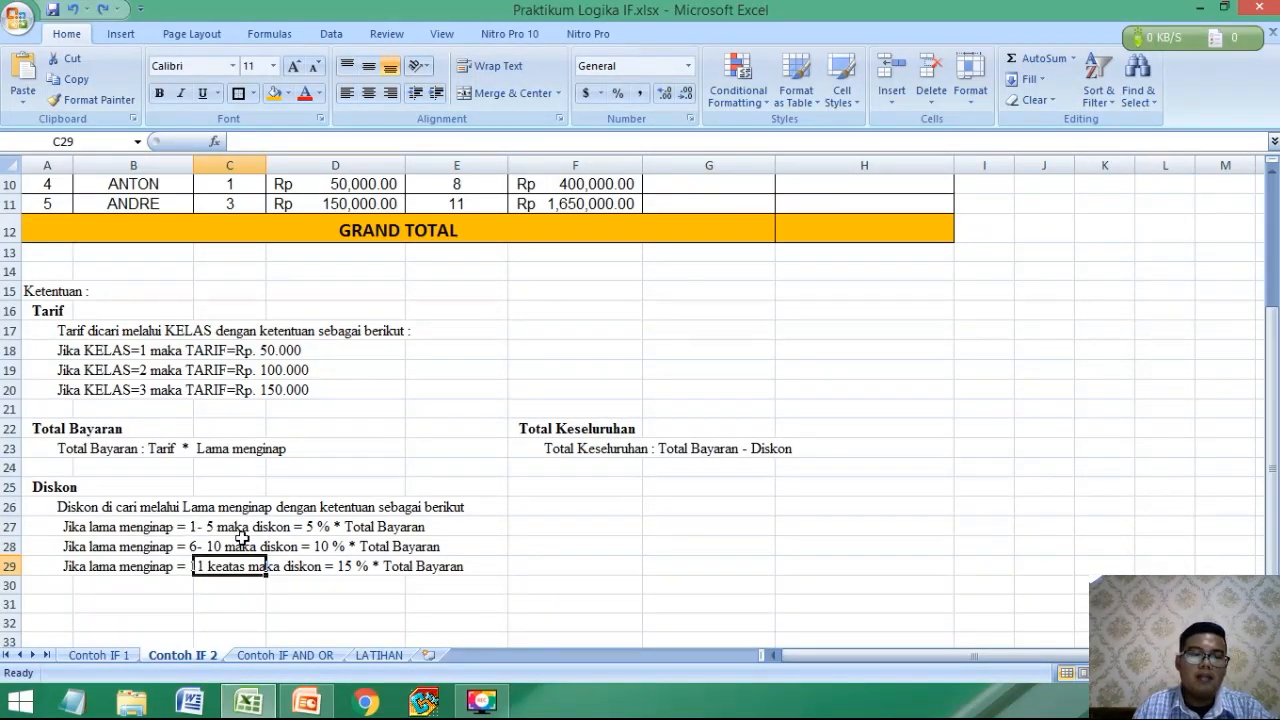
left_click(188, 525)
left_click(204, 526)
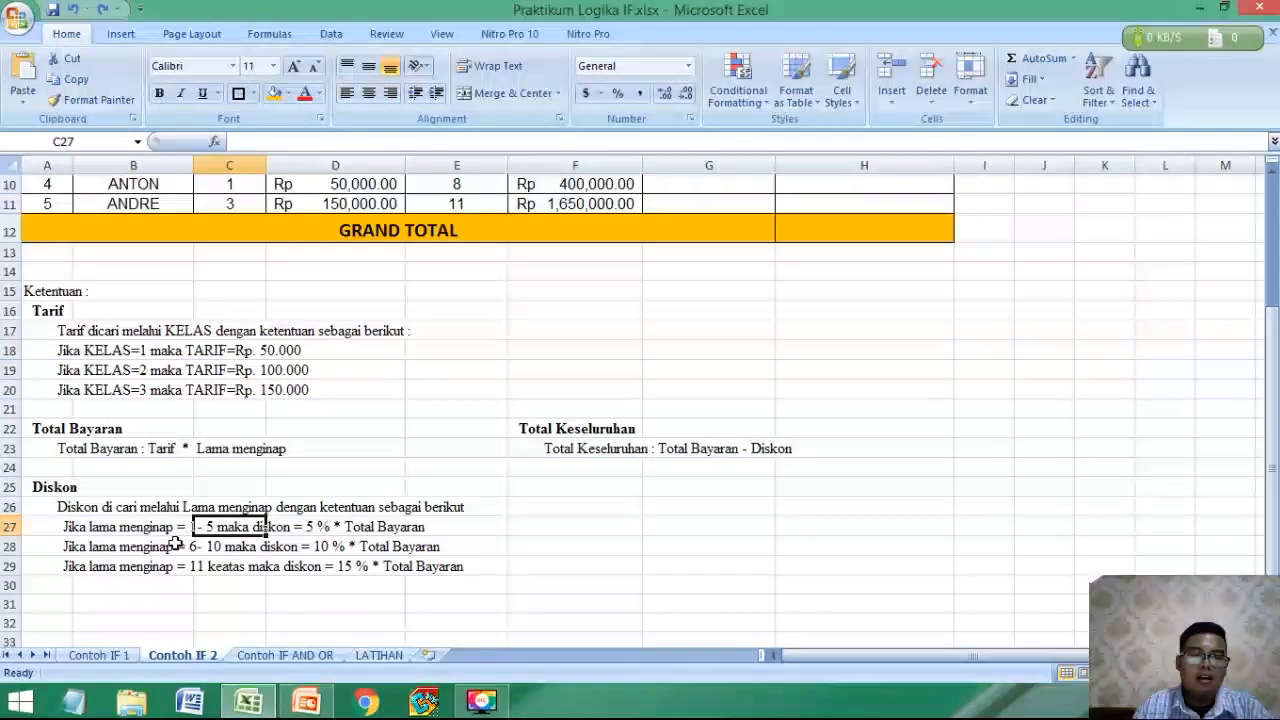
scroll(370, 541, "up", 3)
Start the DISKON formula in G7 with =IF(E7<=5,5%*F7, so stays up to 5 nights get a 5% discount.
left_click(708, 324)
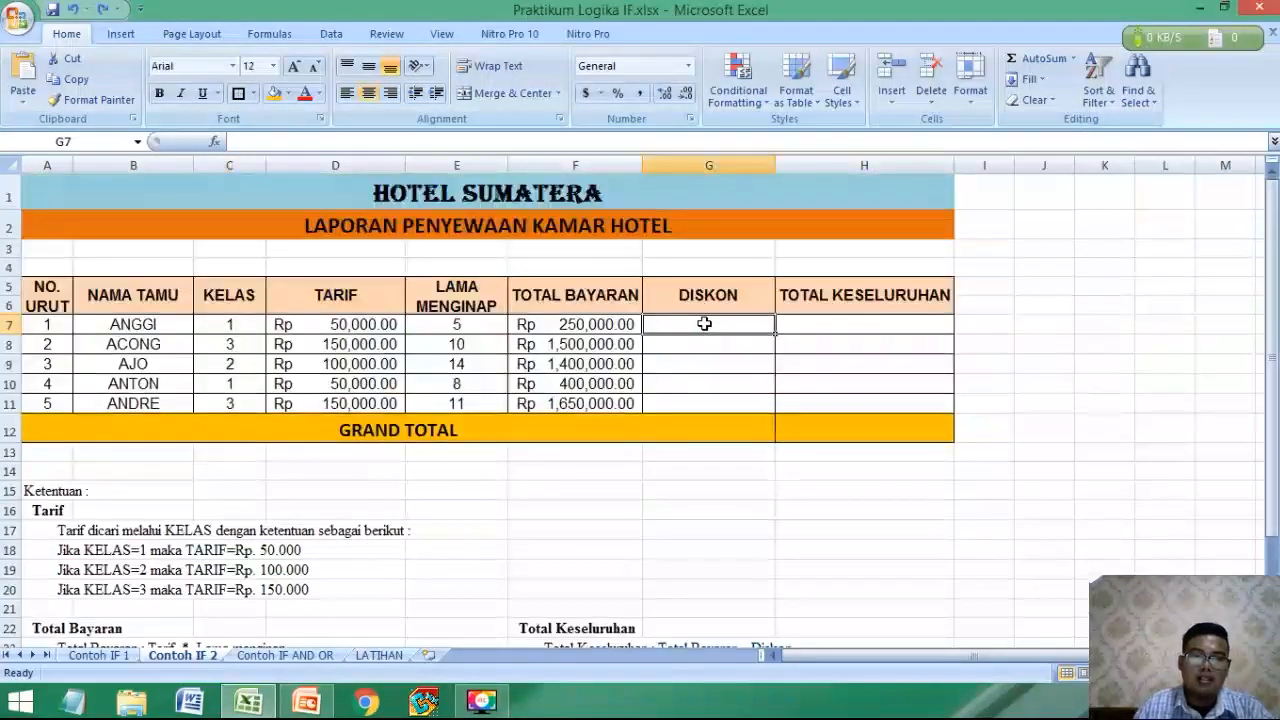
type("=IF(")
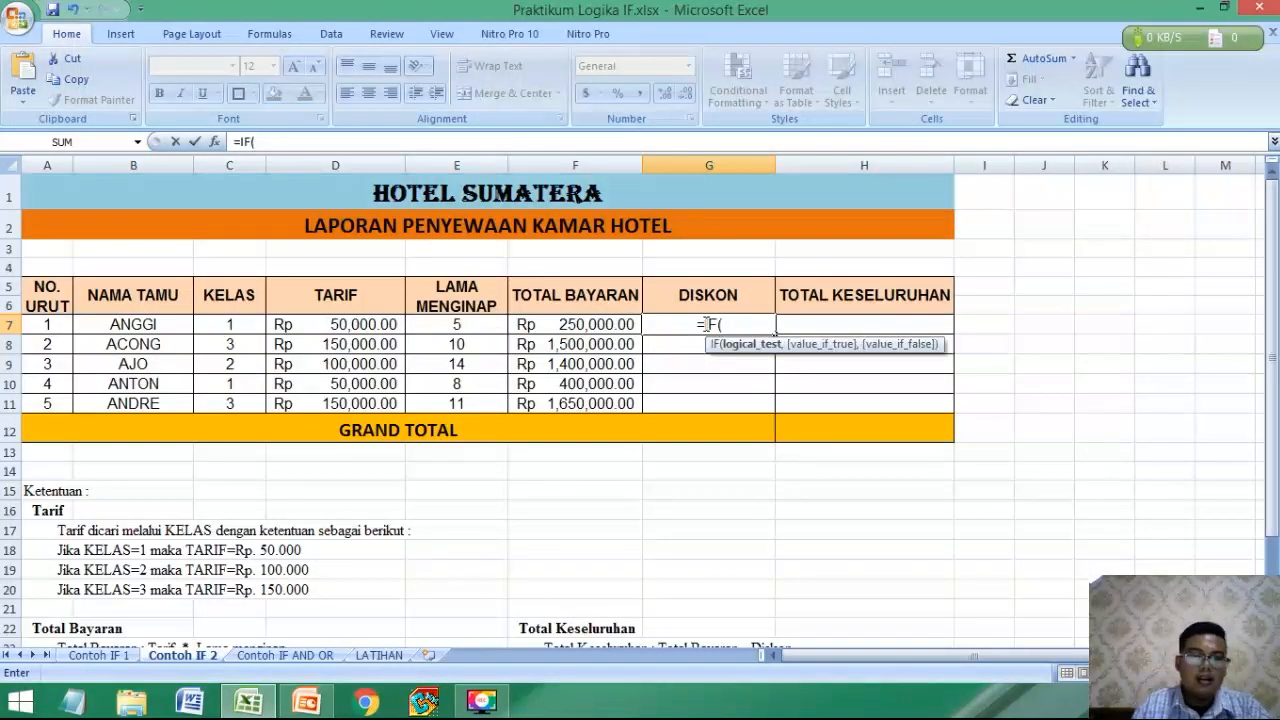
scroll(283, 497, "down", 3)
scroll(191, 537, "up", 3)
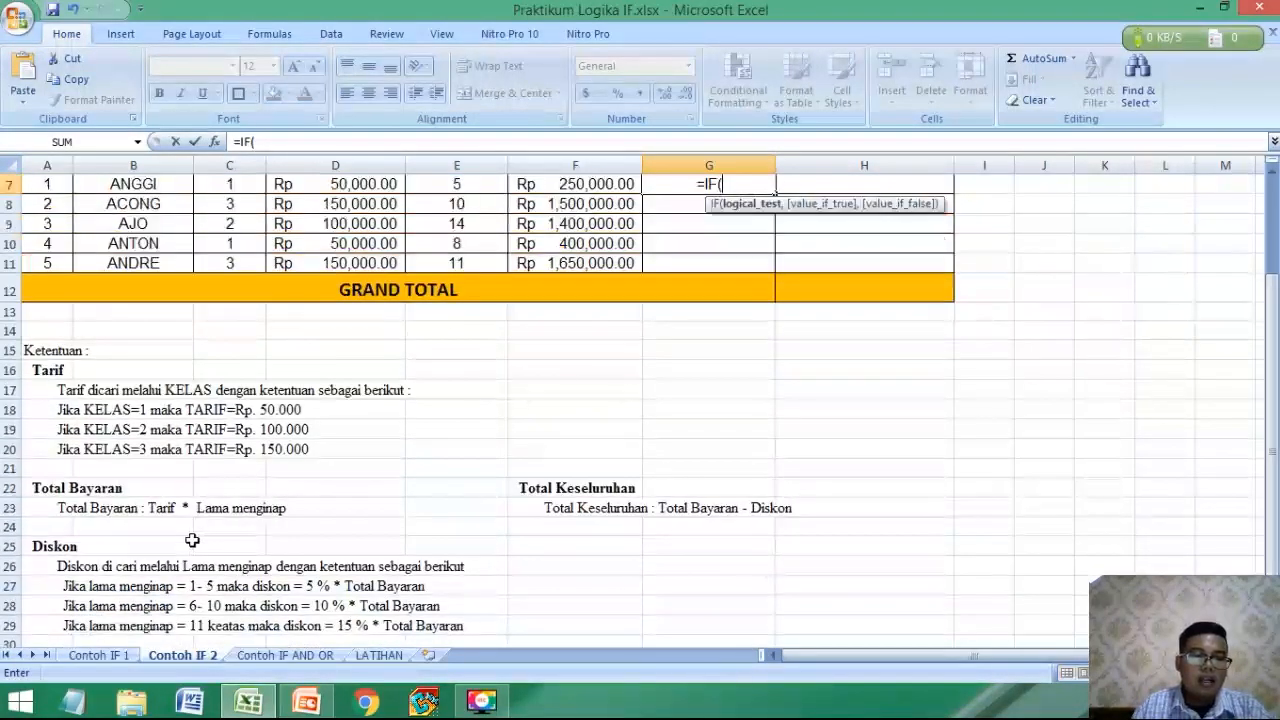
left_click(474, 326)
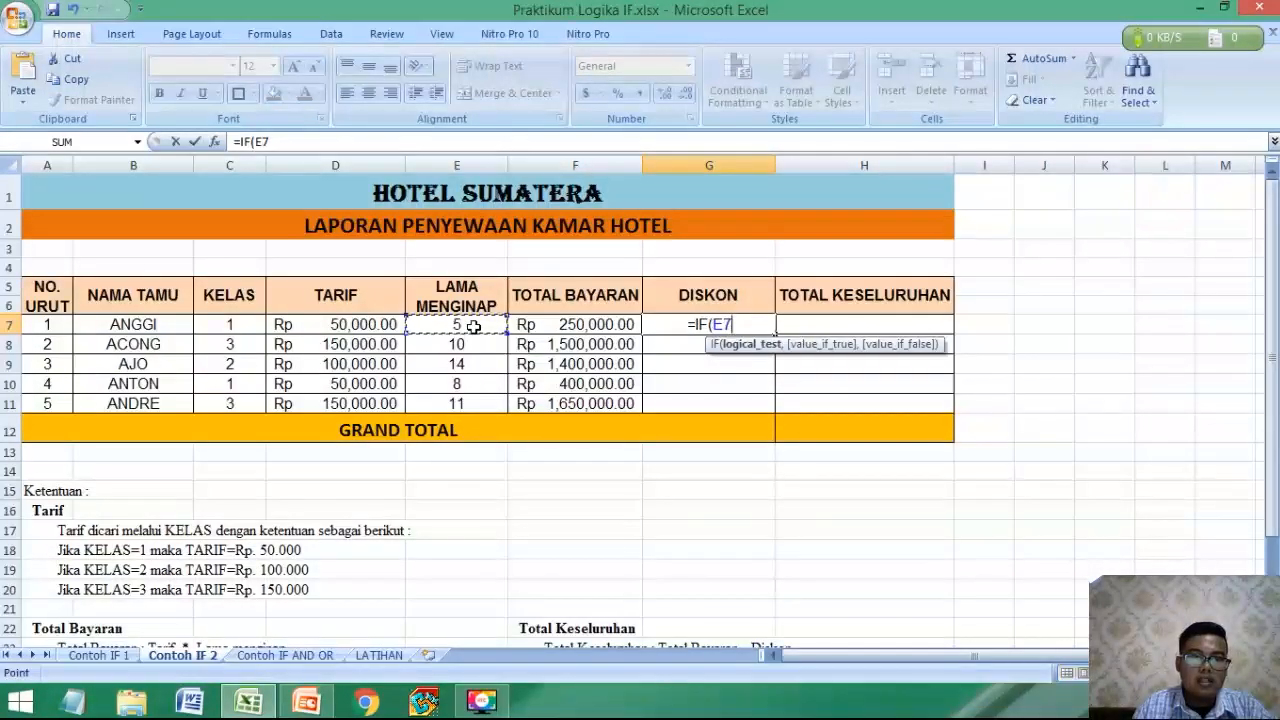
type("<=")
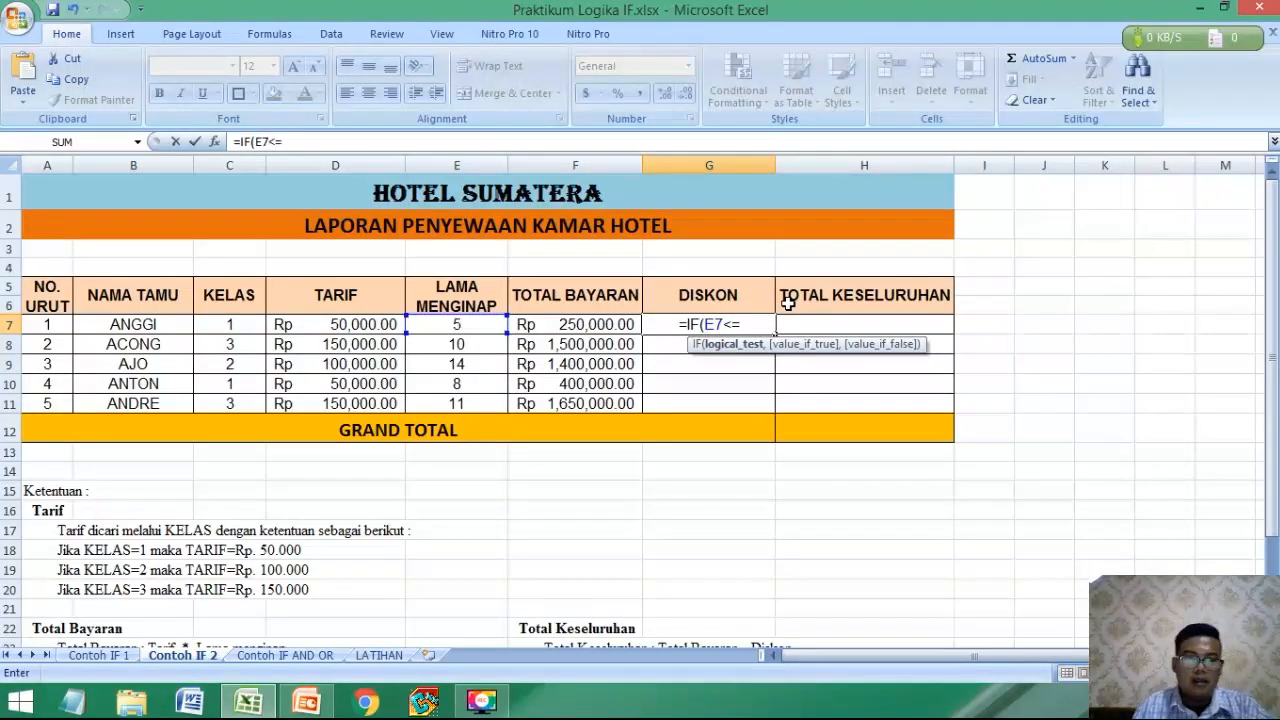
scroll(775, 320, "down", 3)
scroll(766, 340, "up", 3)
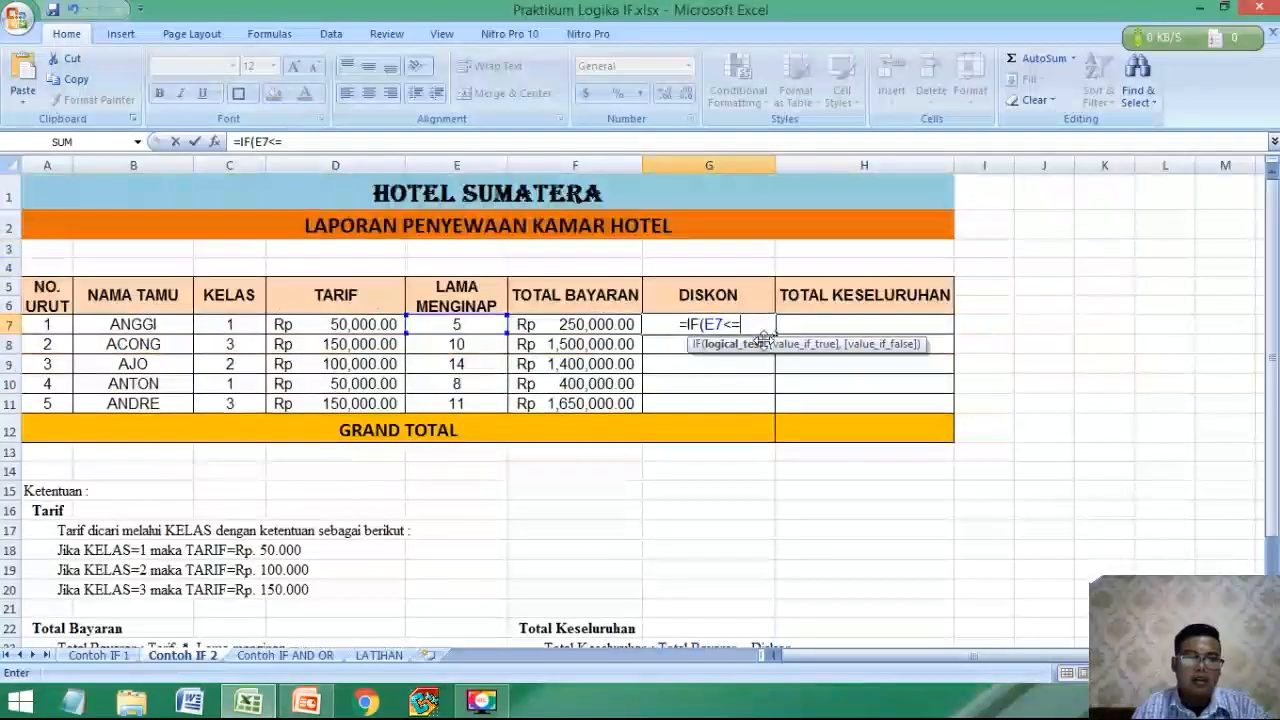
type("5,")
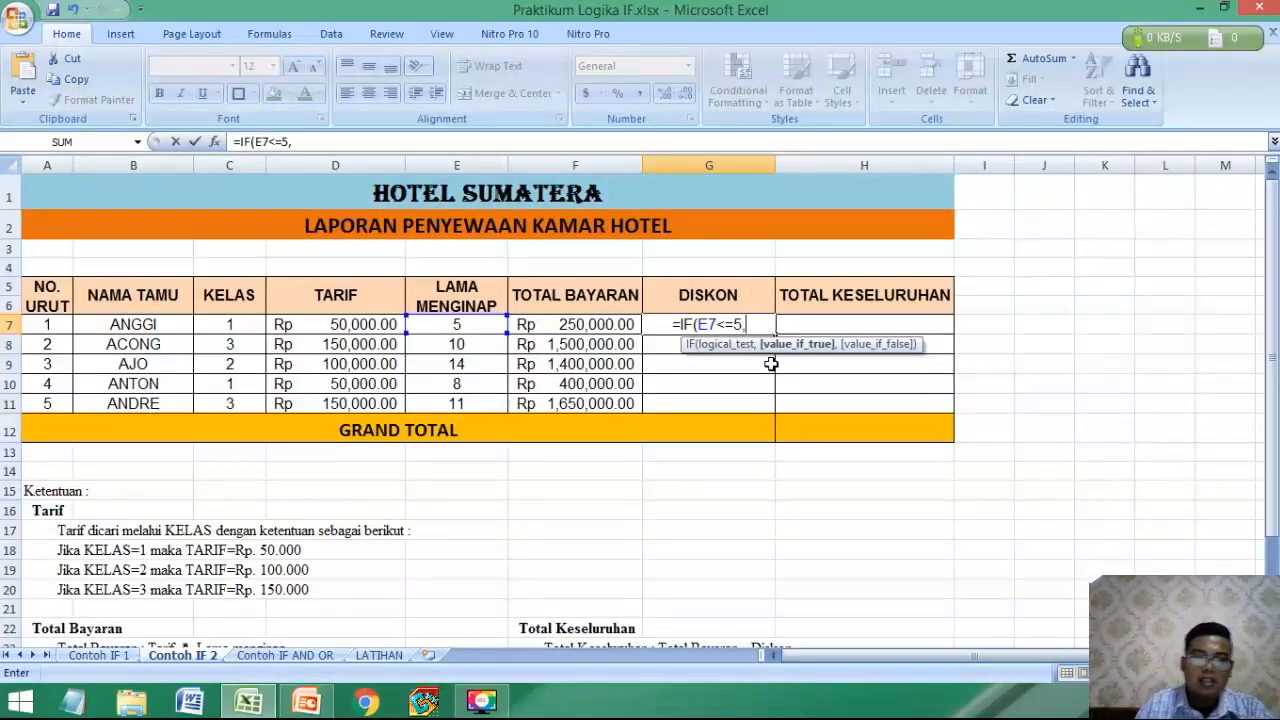
scroll(771, 363, "down", 4)
scroll(264, 520, "up", 4)
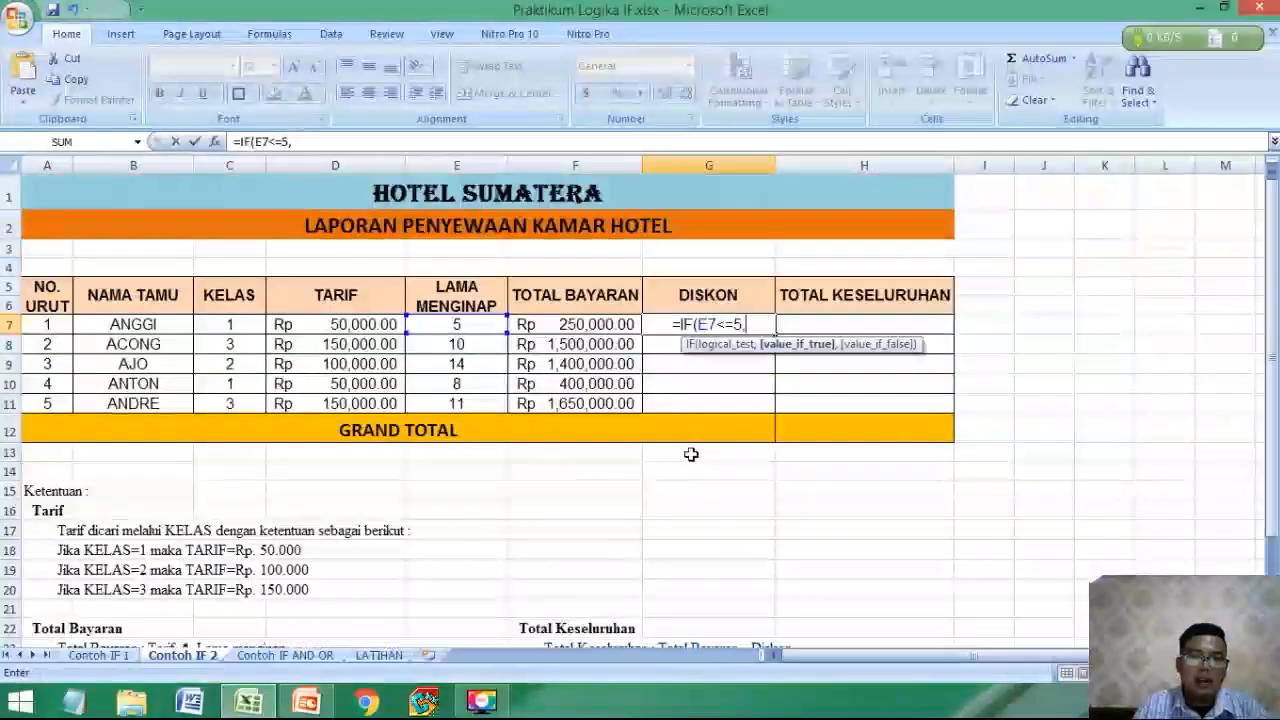
type("5%*")
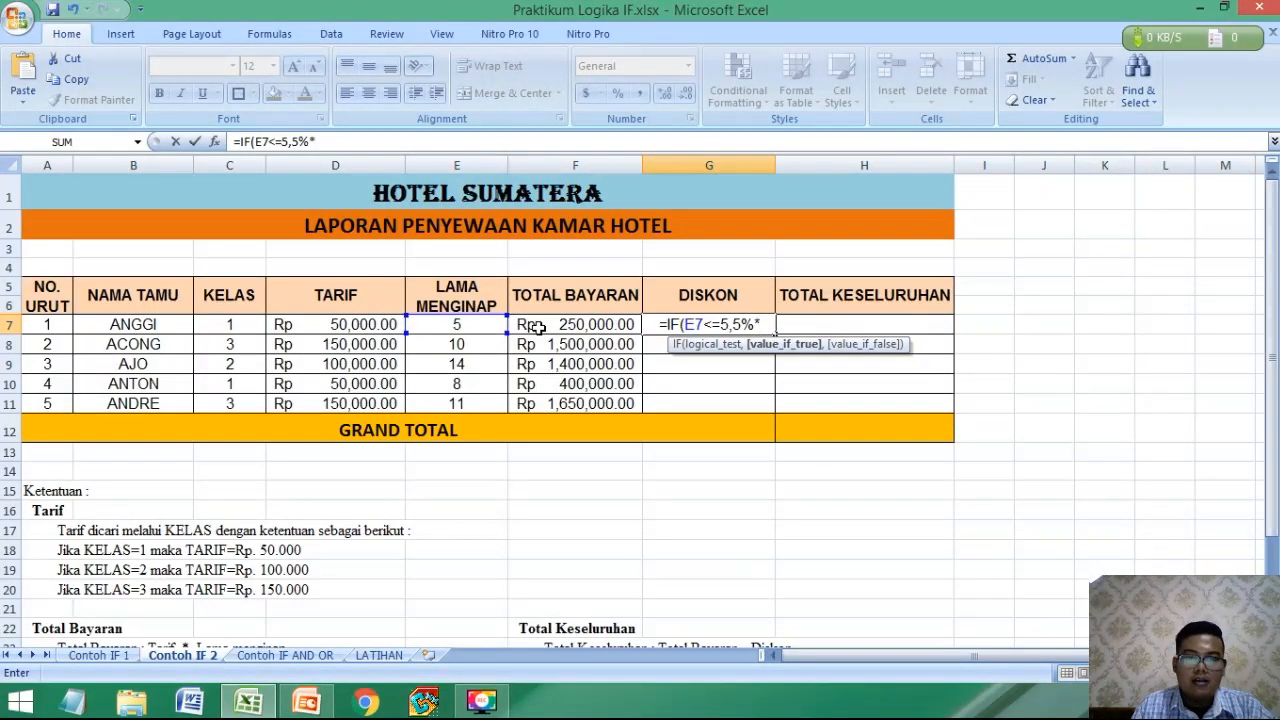
left_click(537, 327)
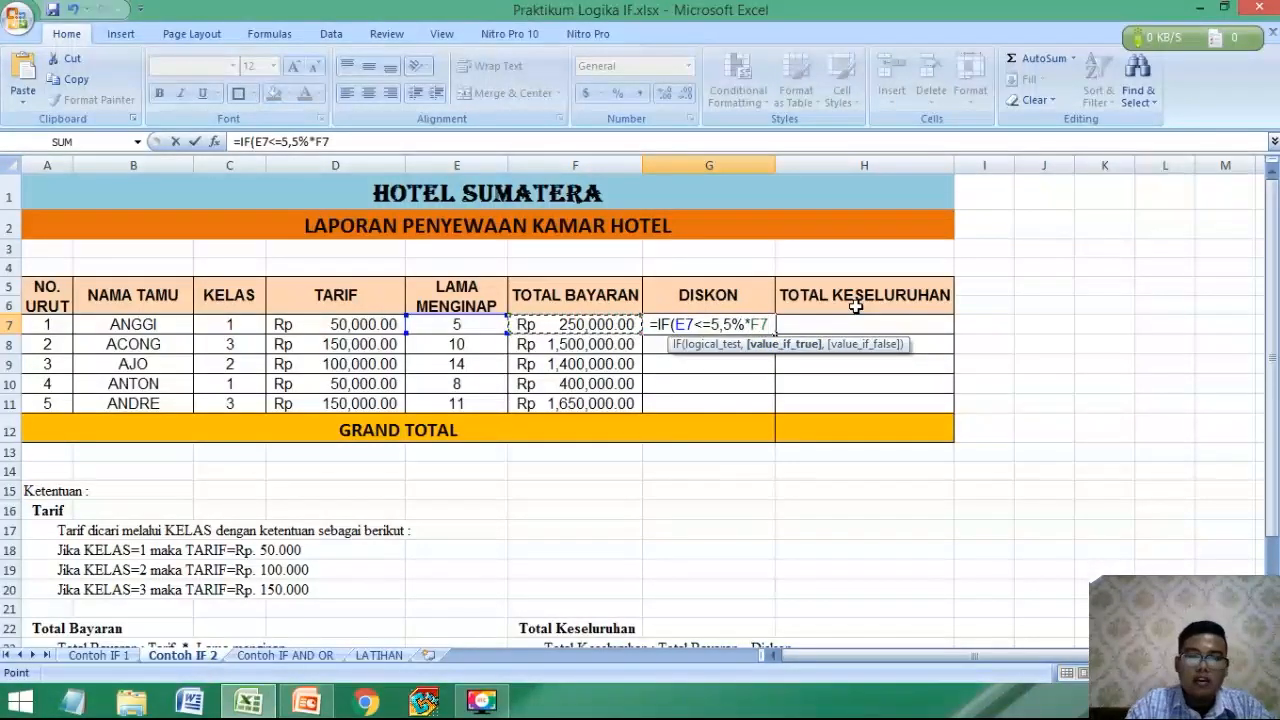
type(",")
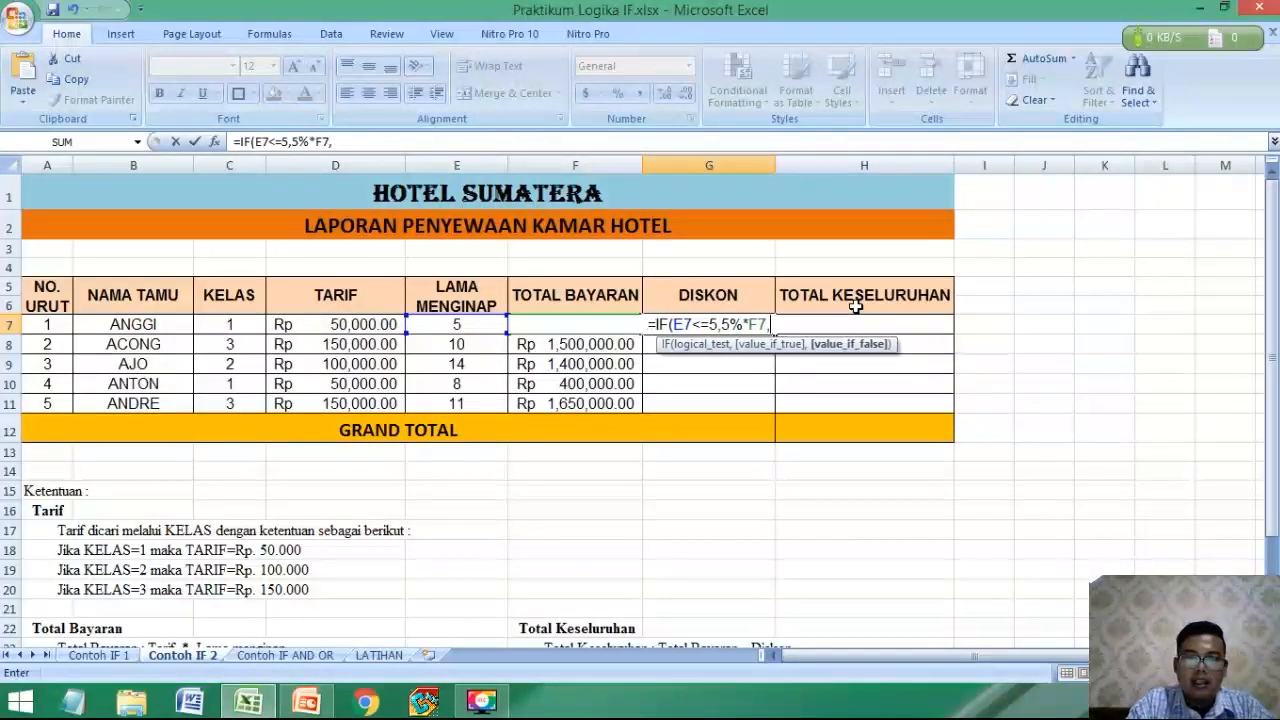
type("IF(")
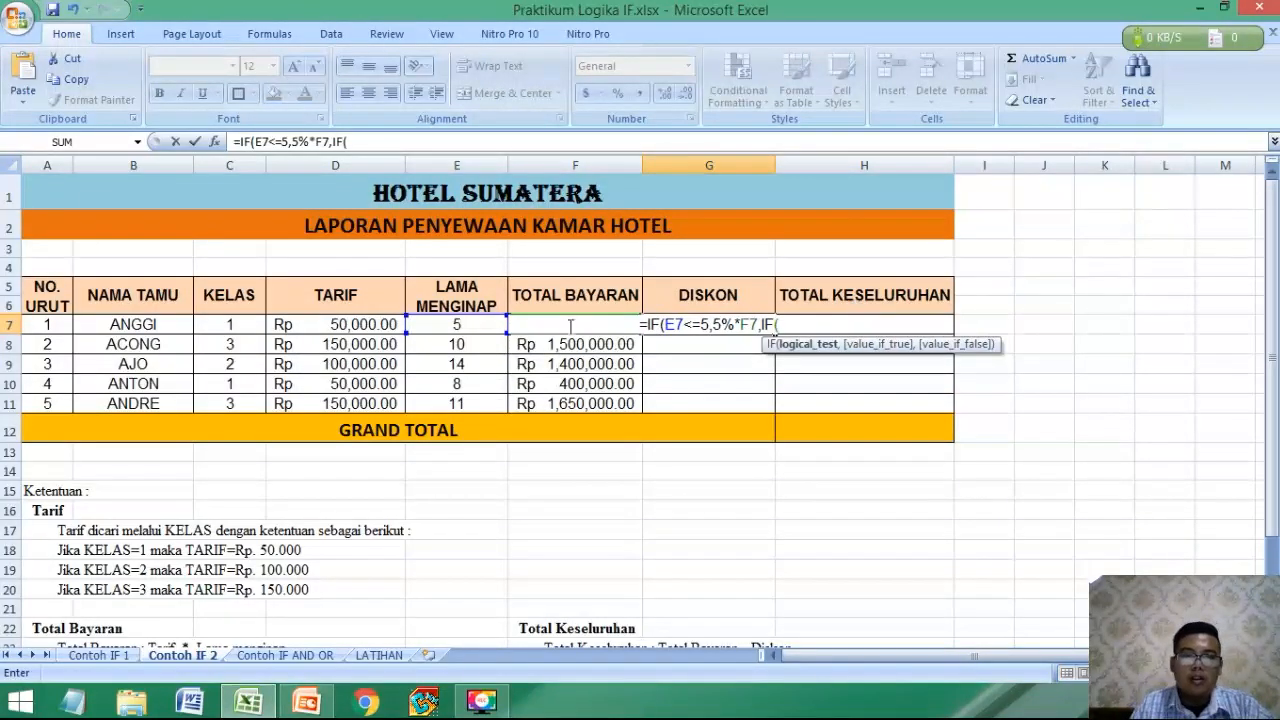
Nest a second IF in the G7 formula that returns 10%*F7 when E7<=10.
left_click(462, 322)
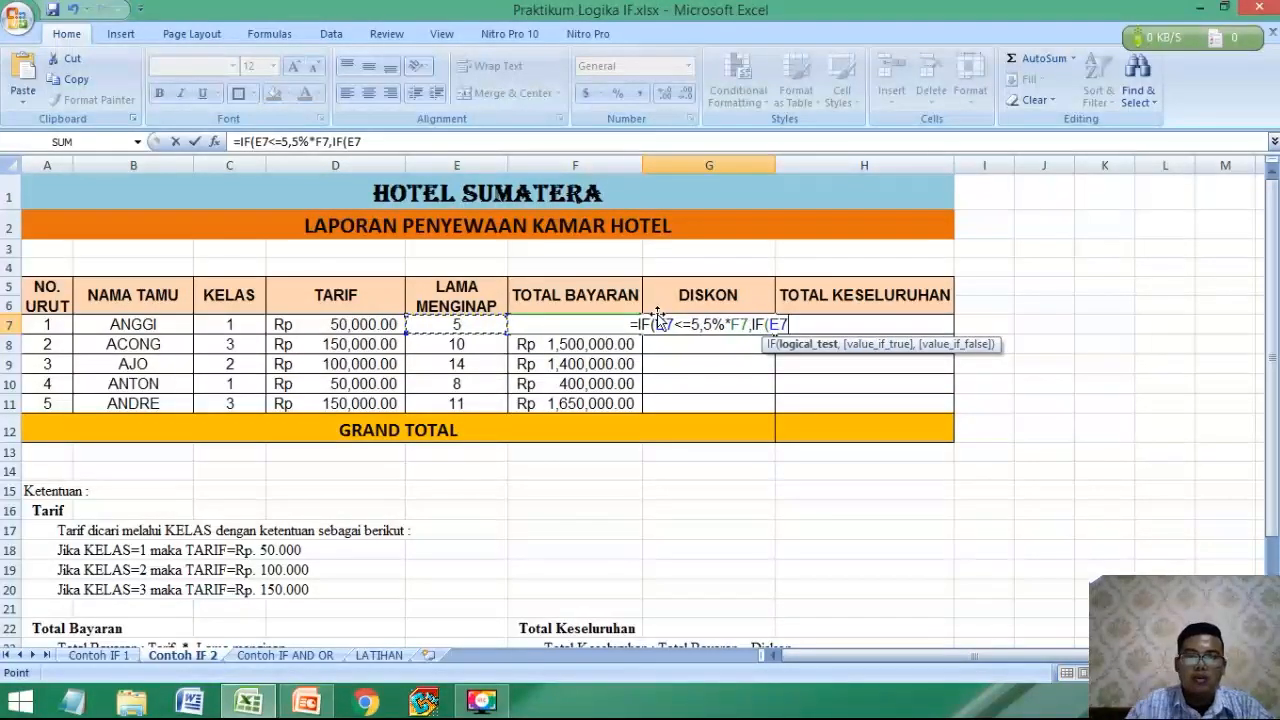
type("<=")
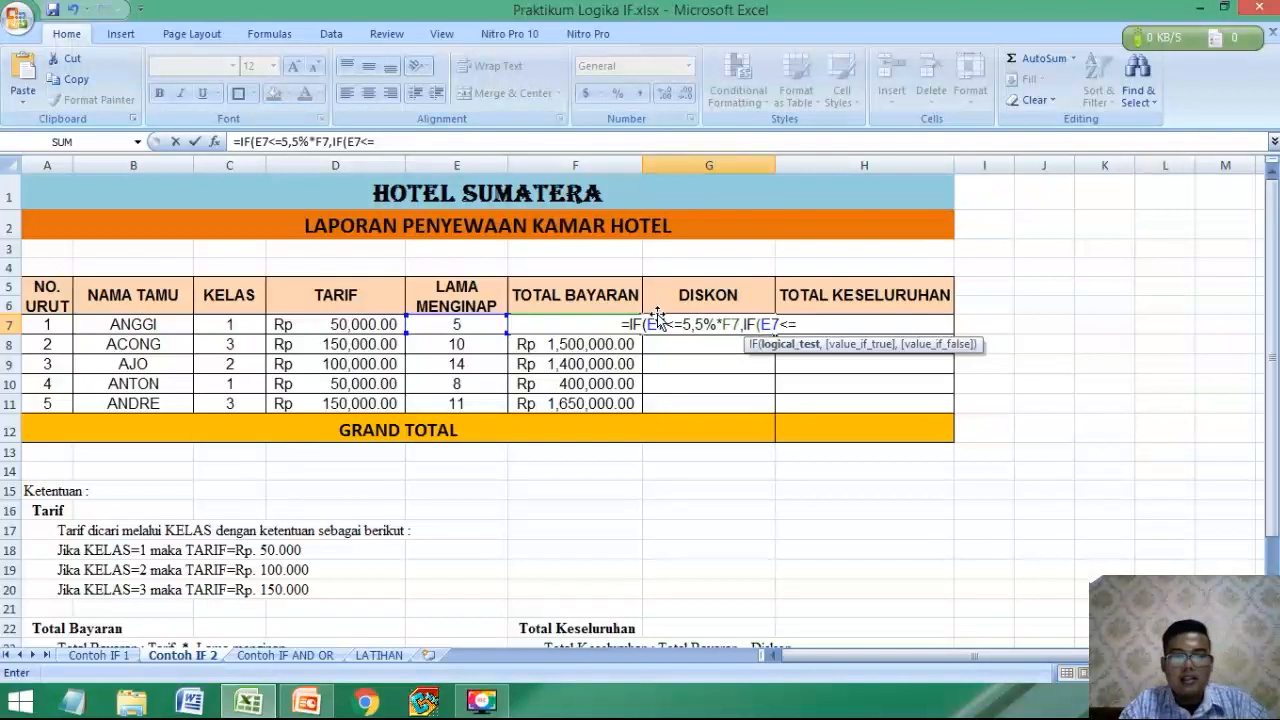
type("10,")
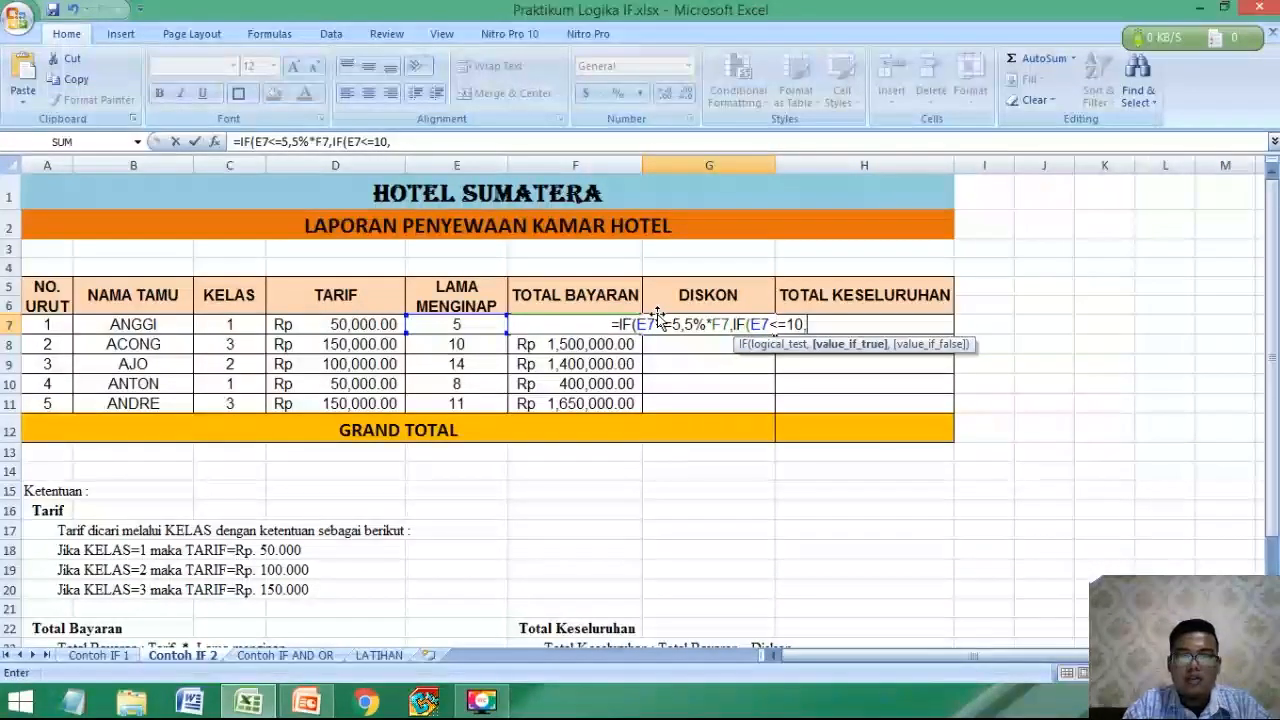
type("10")
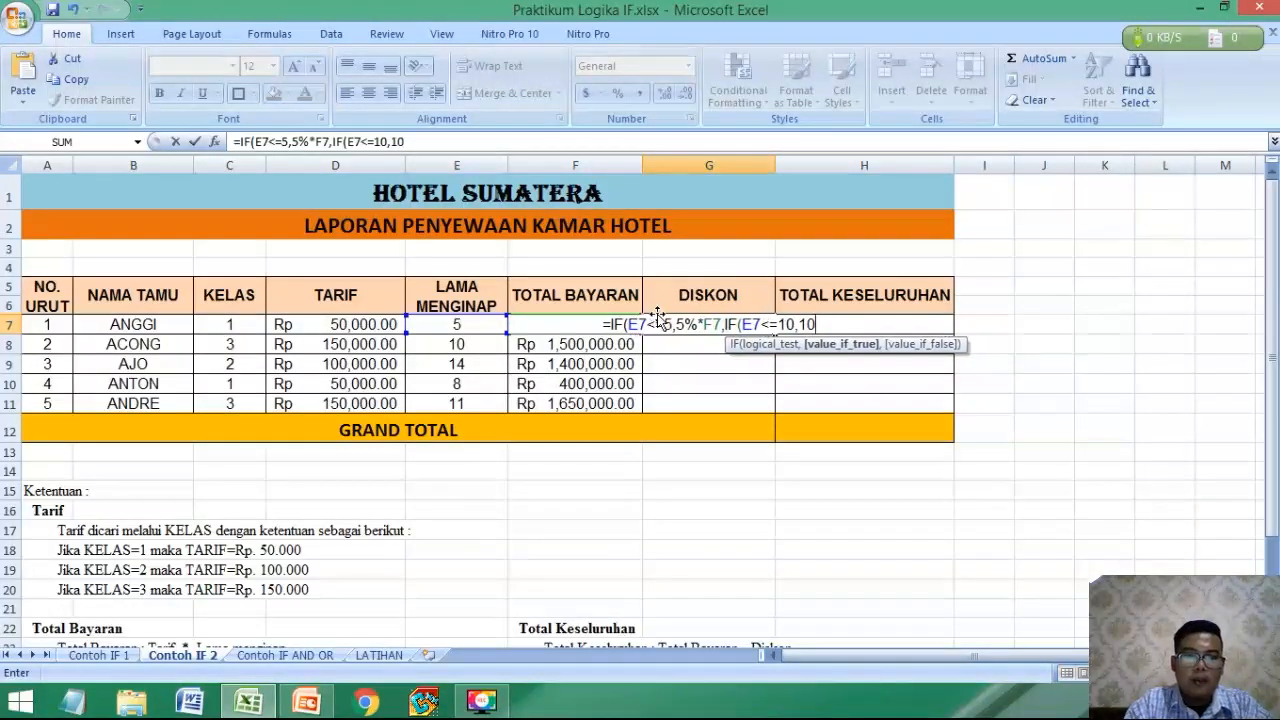
scroll(490, 416, "down", 3)
scroll(382, 475, "up", 2)
scroll(382, 475, "up", 1)
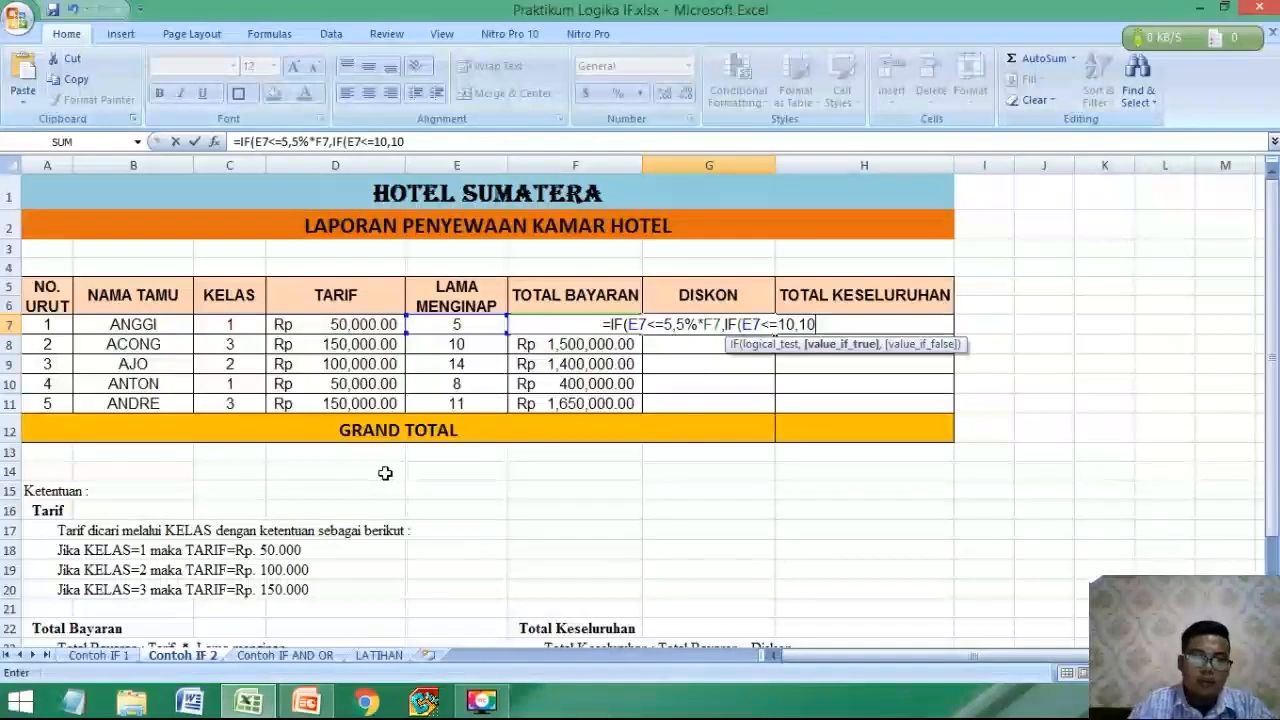
type("%")
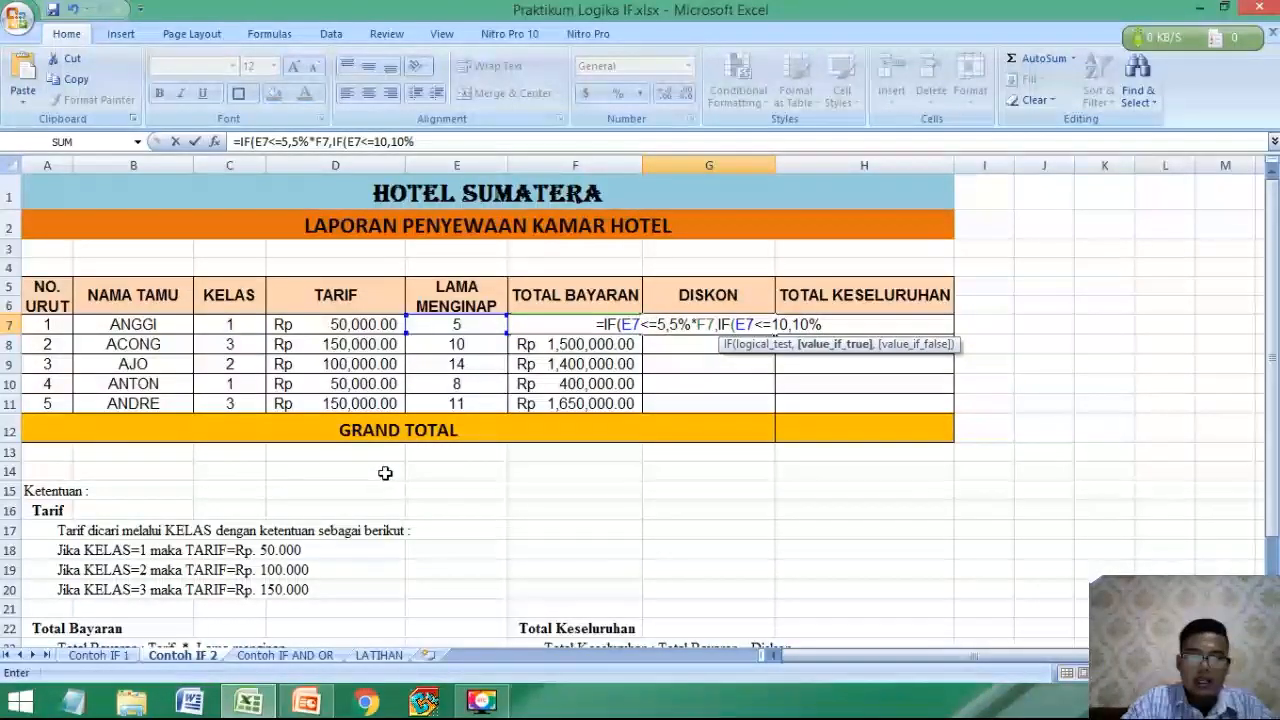
type("*")
scroll(385, 473, "down", 3)
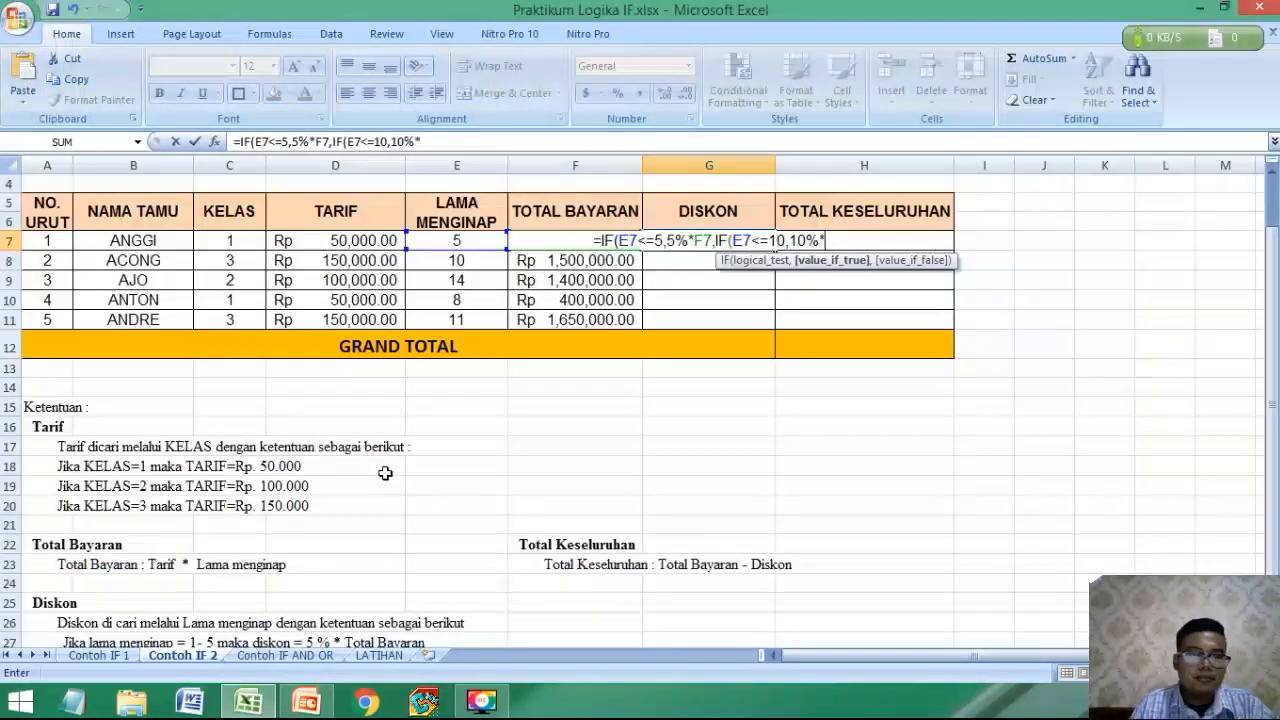
scroll(385, 473, "up", 3)
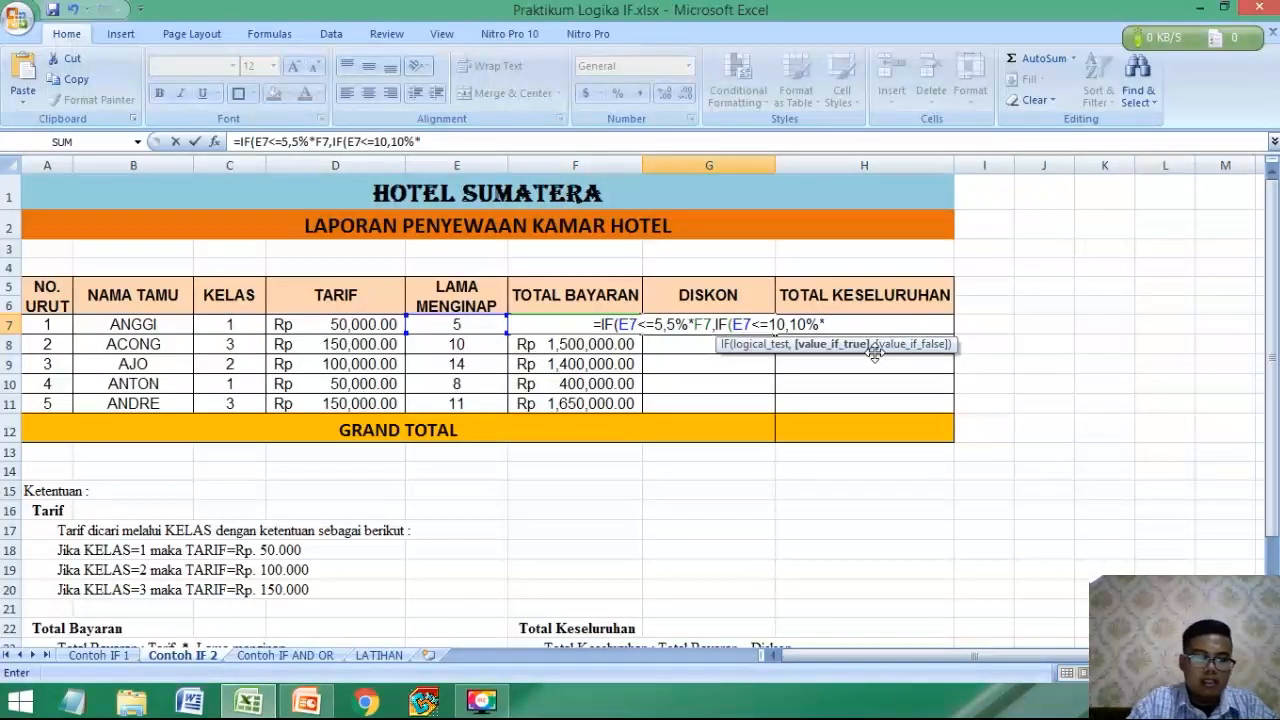
type("F7")
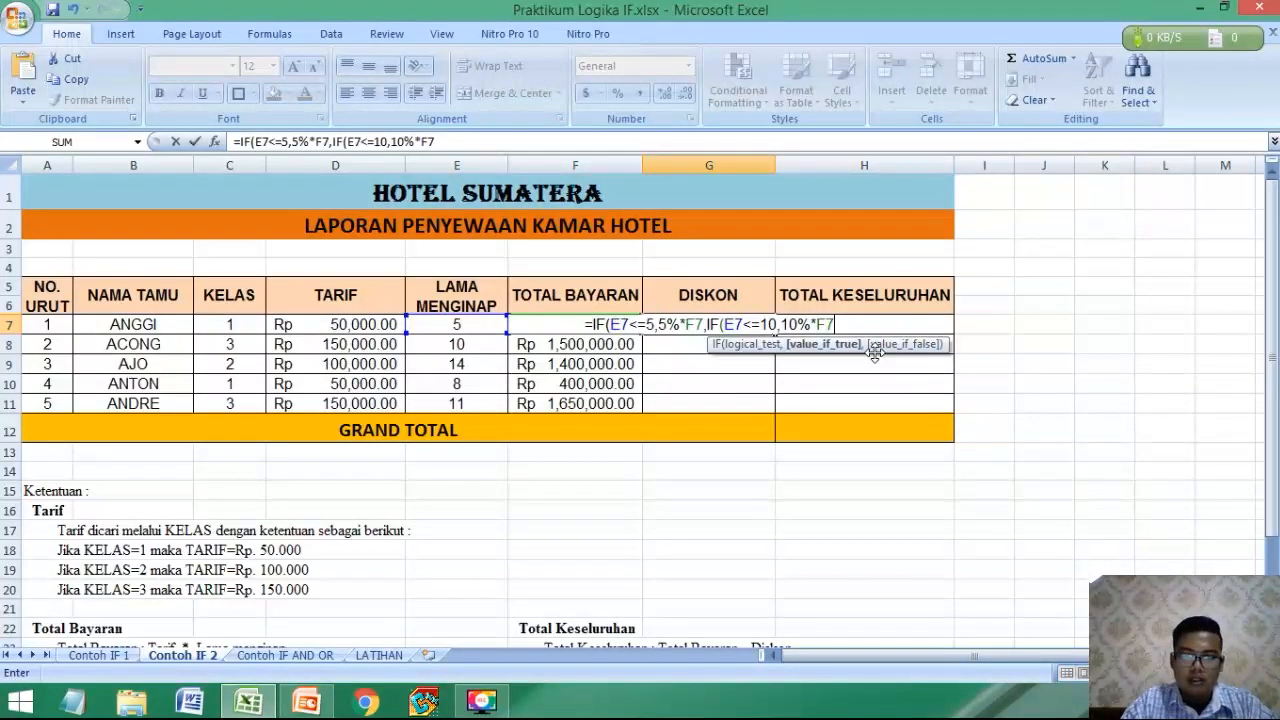
type(",")
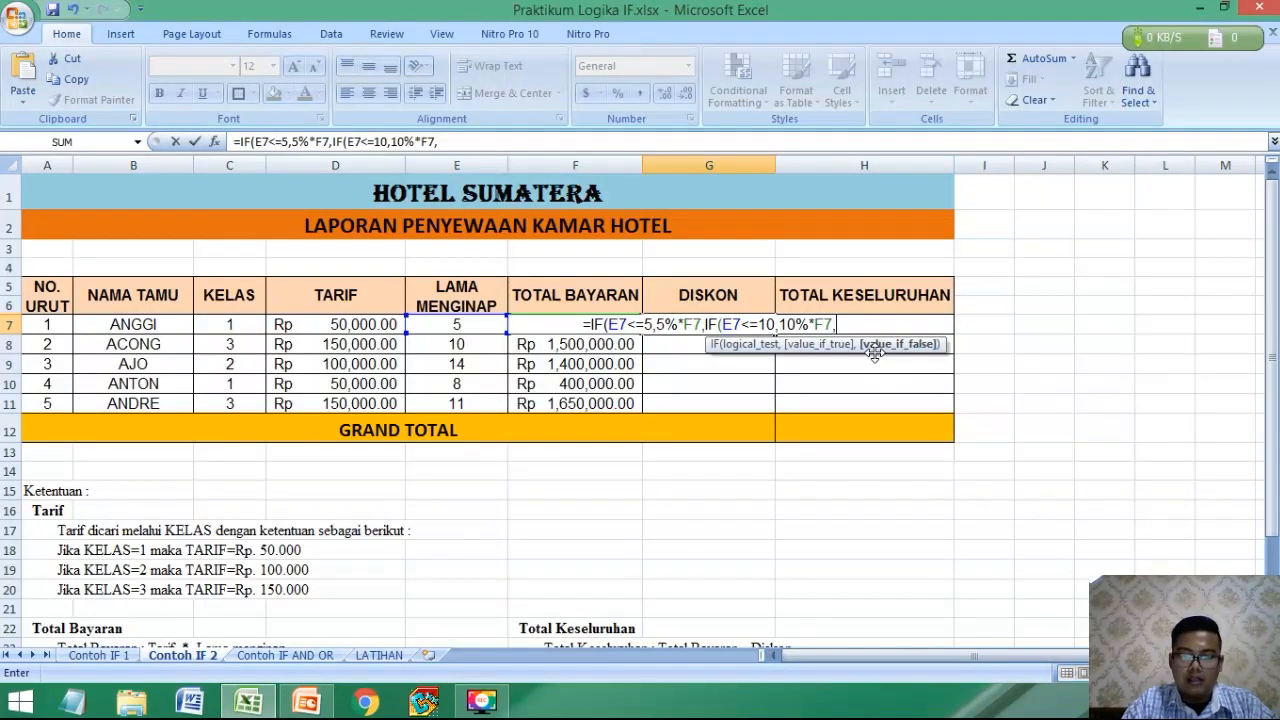
Complete the G7 formula with 15%*F7 as the final value and both closing parentheses, and fill it down to G11.
scroll(640, 450, "down", 1)
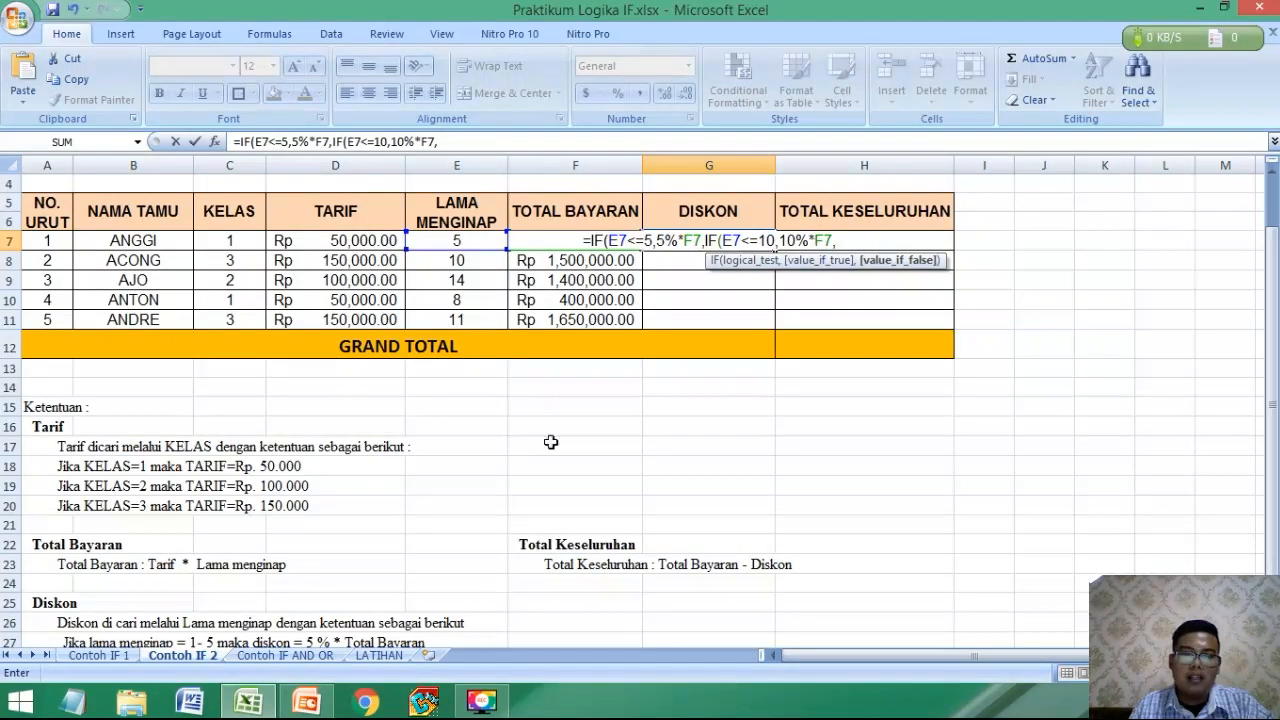
scroll(550, 442, "down", 2)
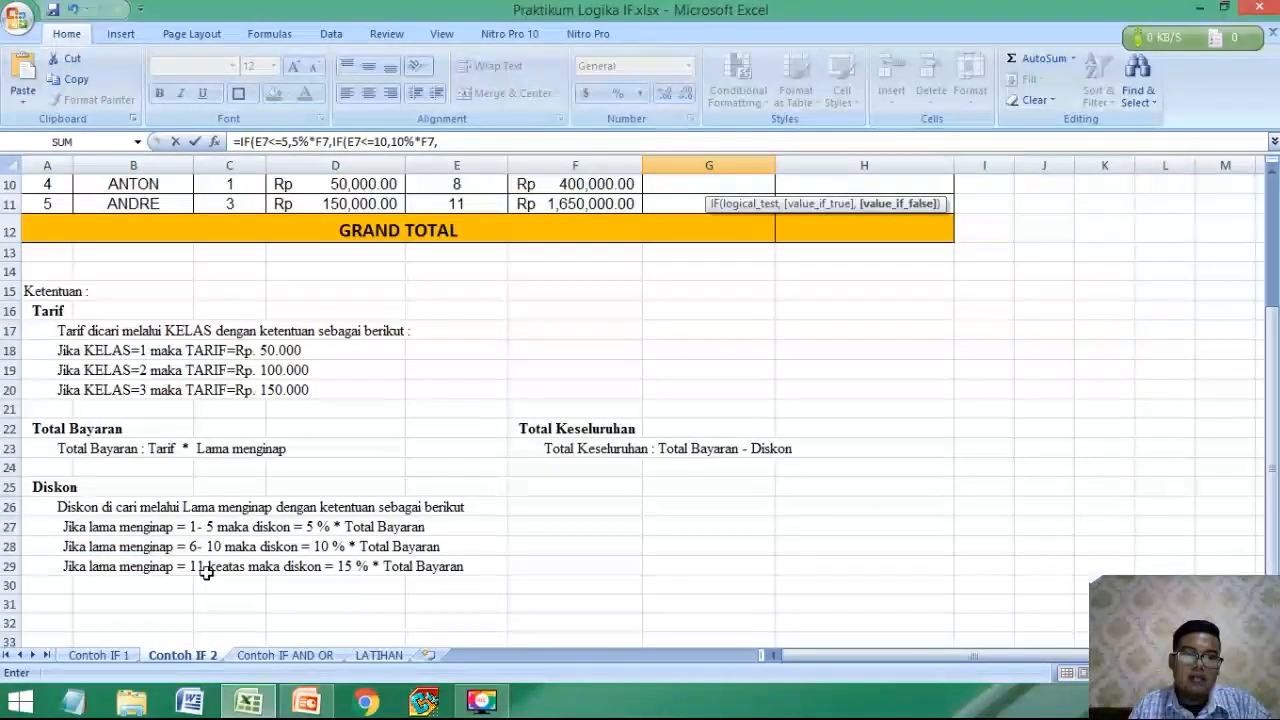
scroll(726, 414, "up", 1)
scroll(703, 449, "down", 1)
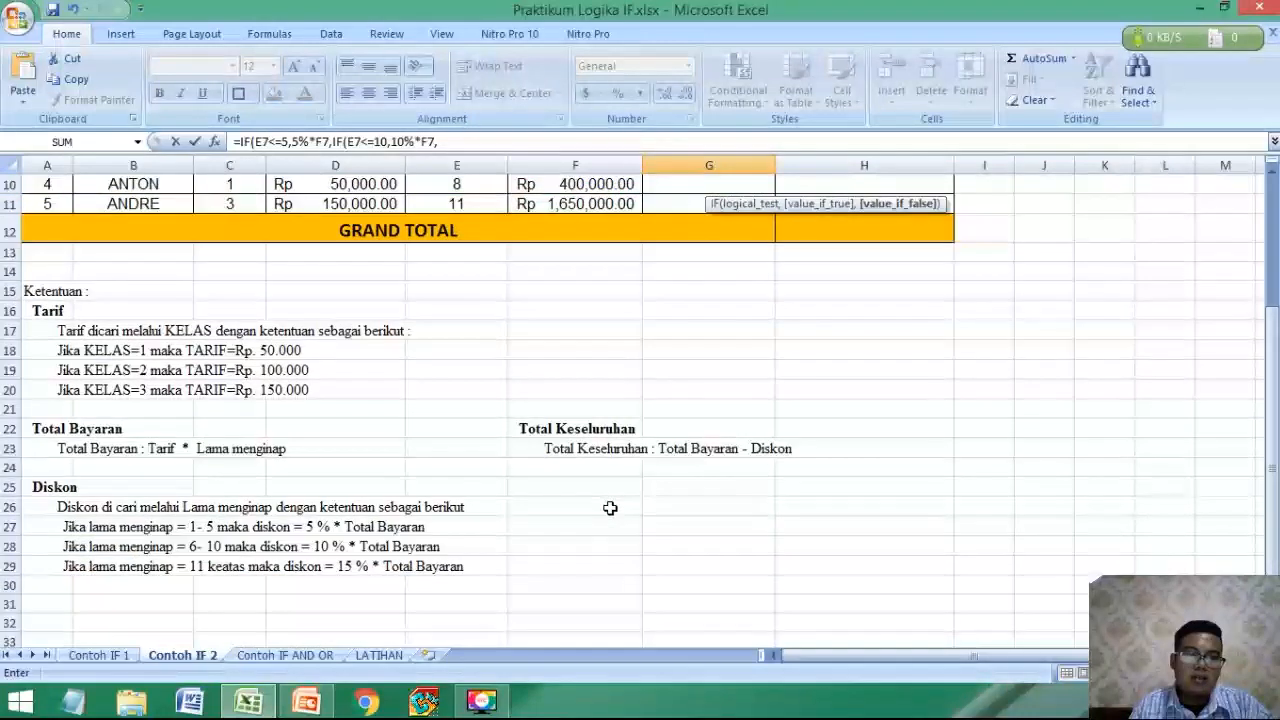
scroll(610, 508, "up", 3)
type("15")
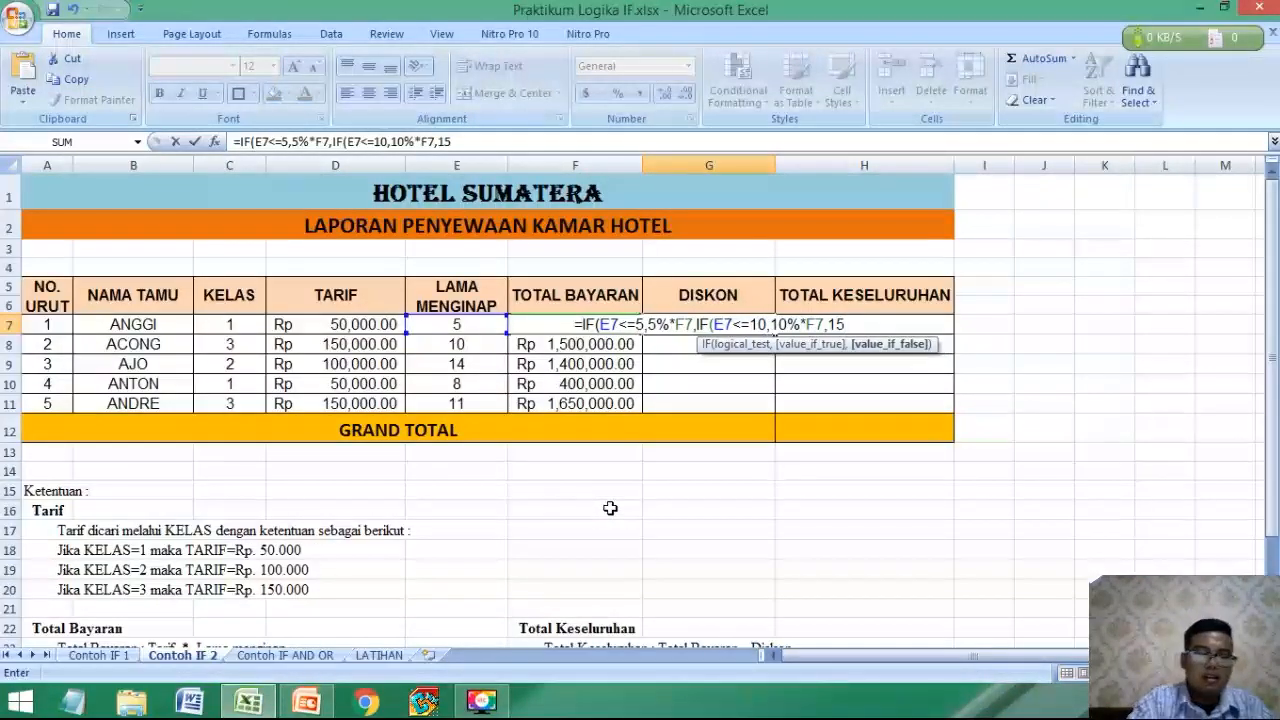
type("%")
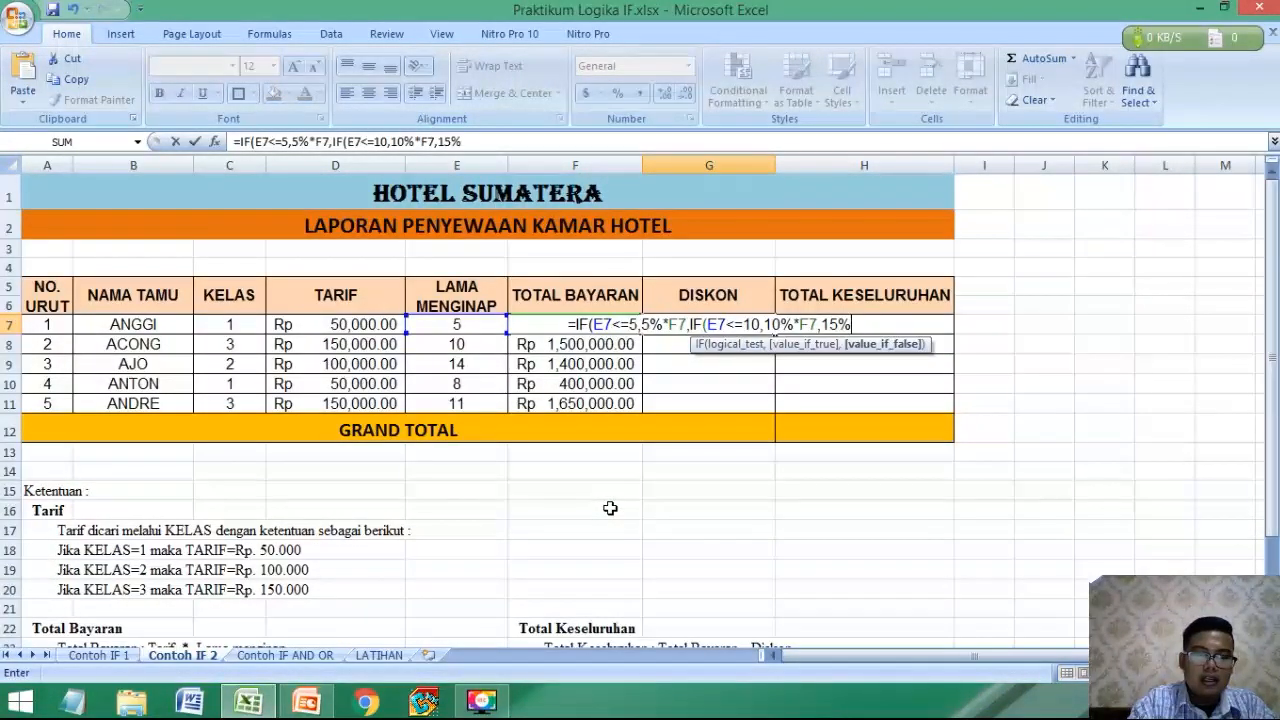
type("*")
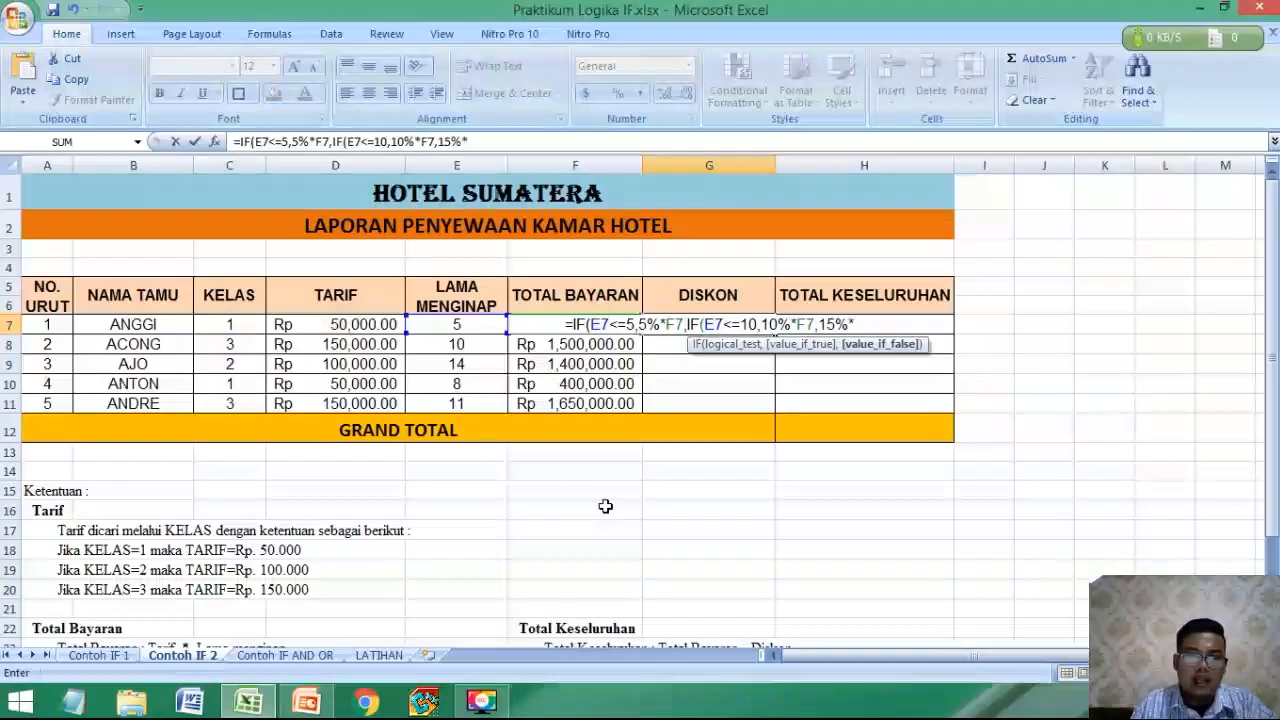
type("F7")
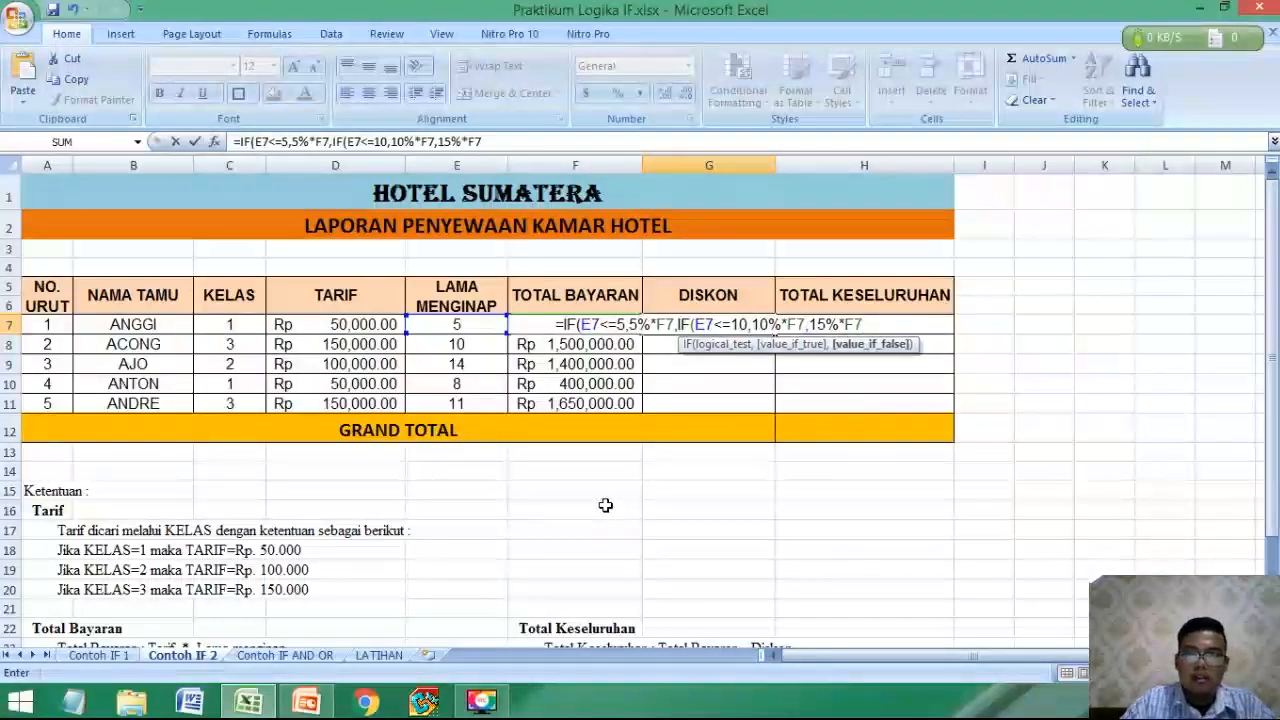
type(")")
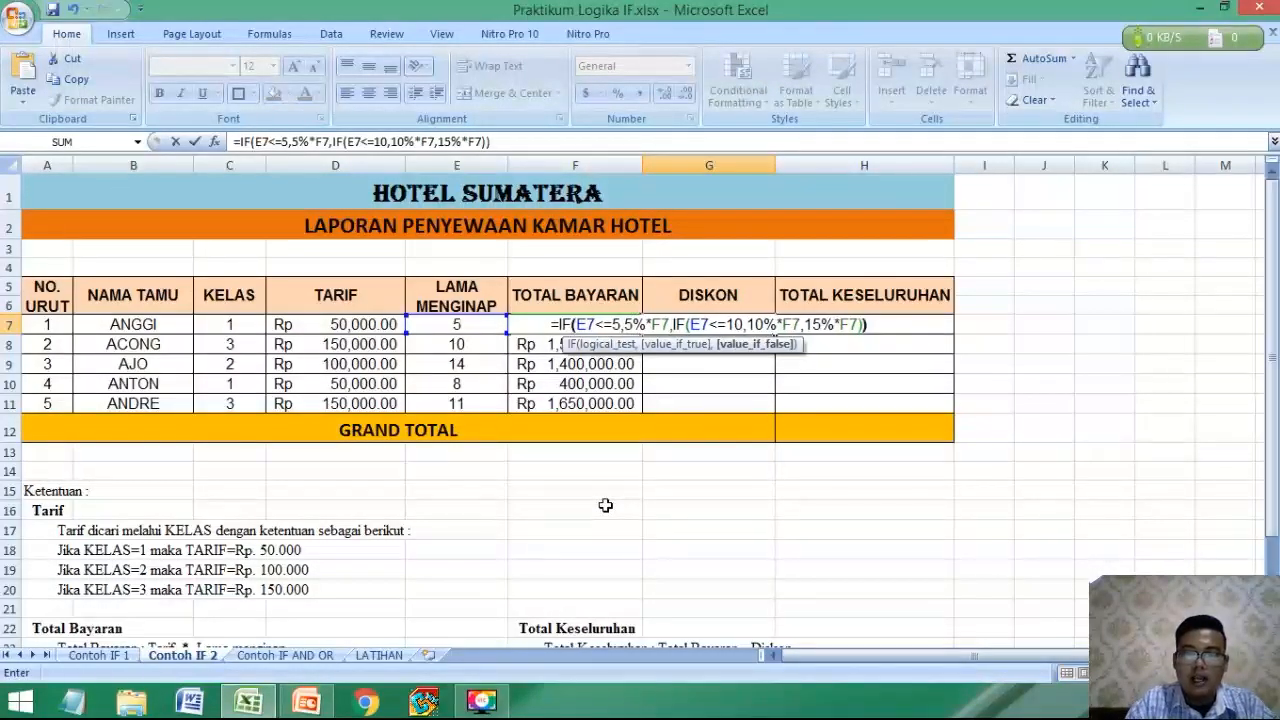
key("Return")
left_click(708, 327)
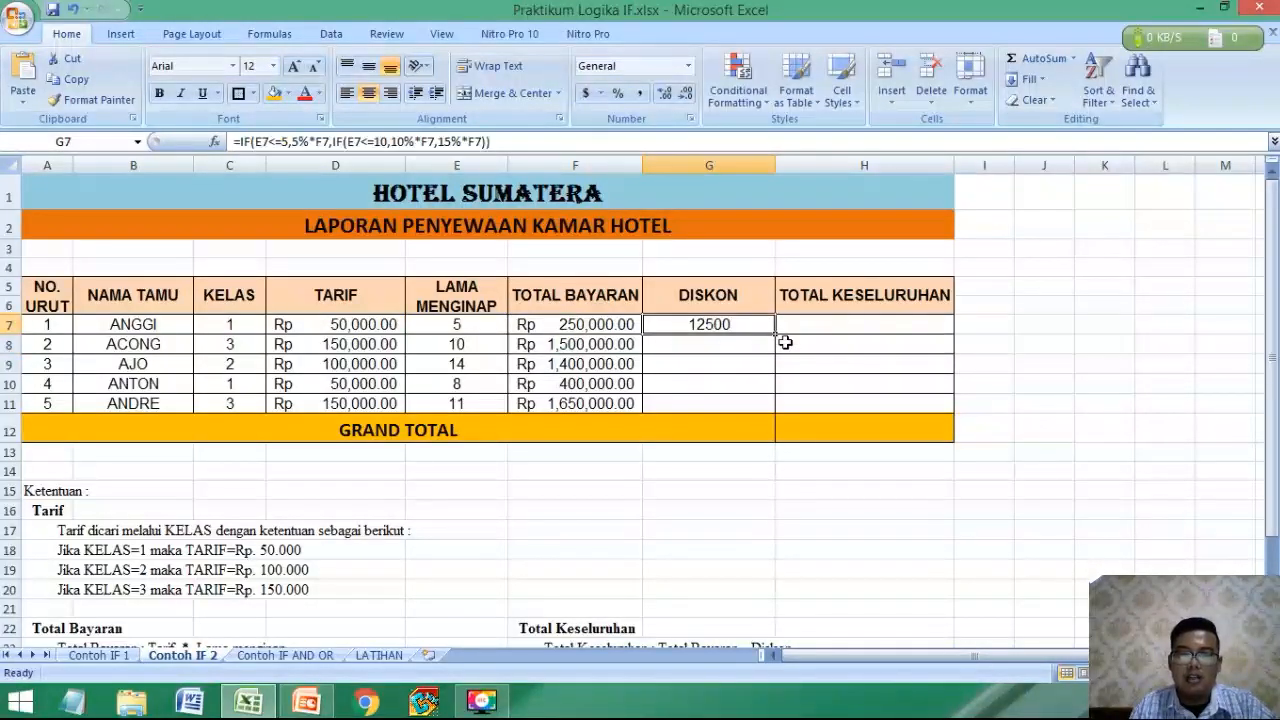
left_click_drag(774, 334, 765, 413)
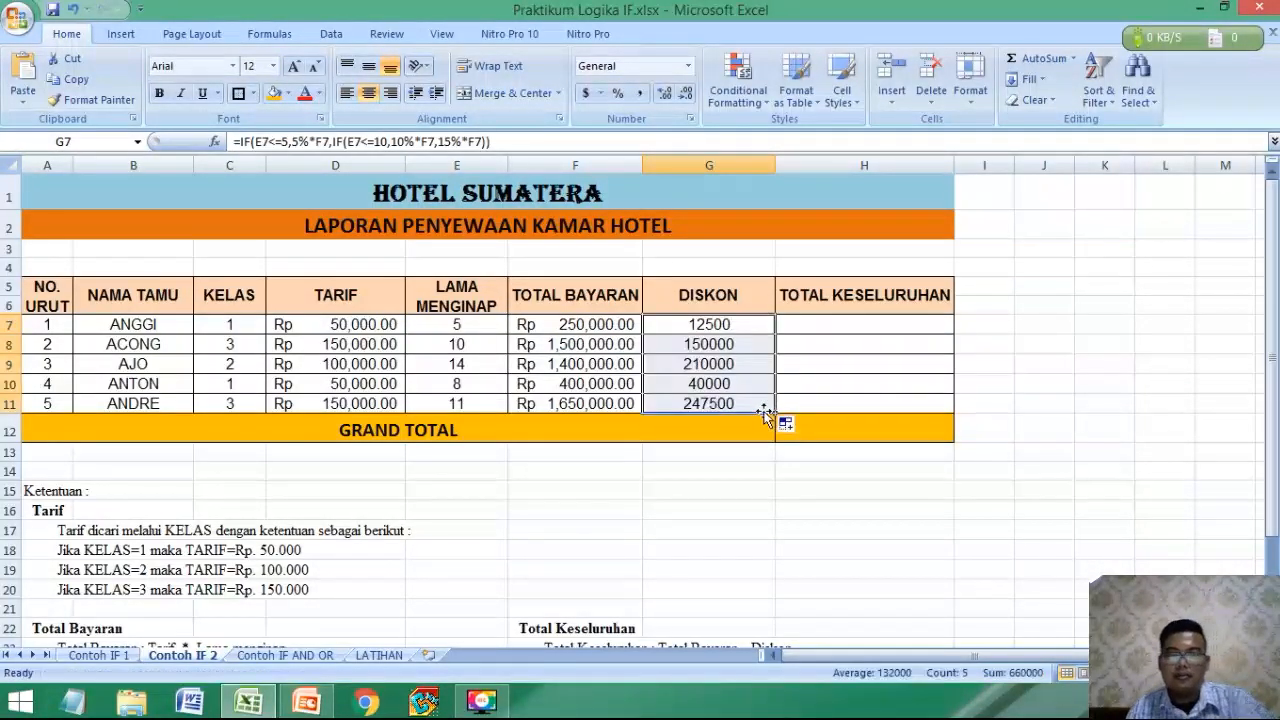
Format the DISKON values in G7:G11 as Accounting with the Rp Indonesian currency symbol.
left_click(600, 95)
left_click(660, 220)
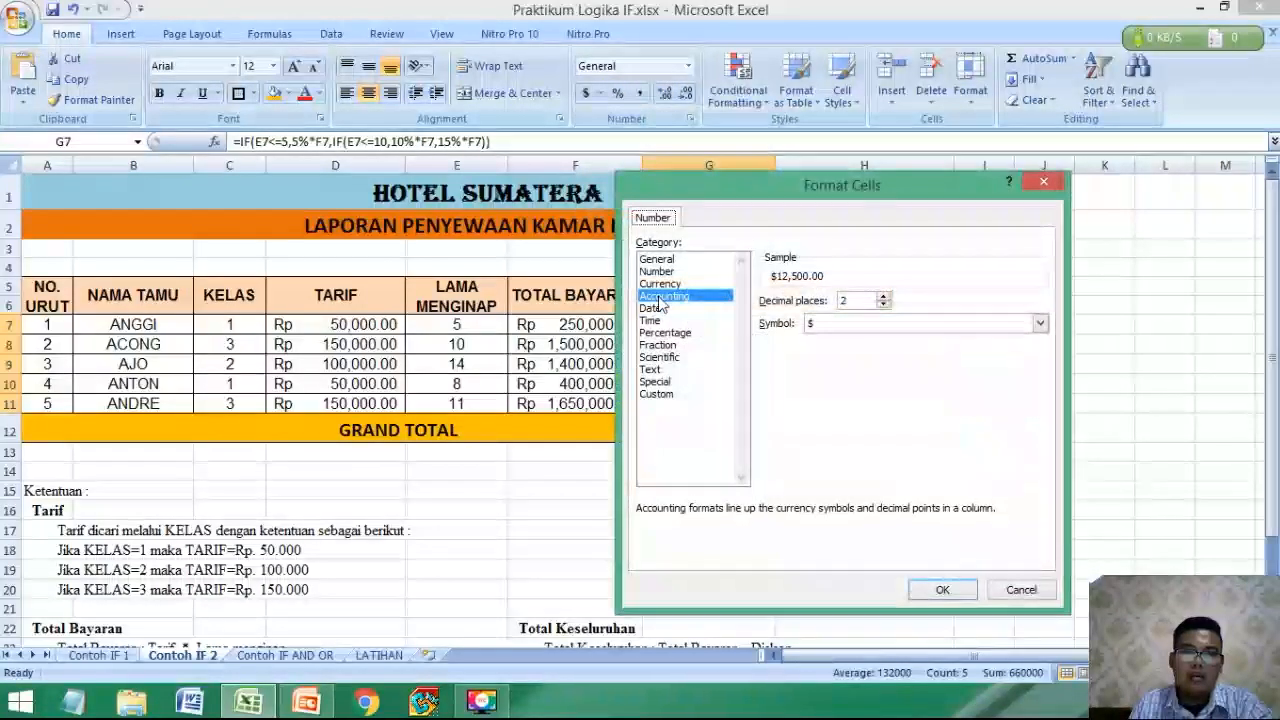
left_click(1040, 323)
scroll(1040, 378, "down", 2)
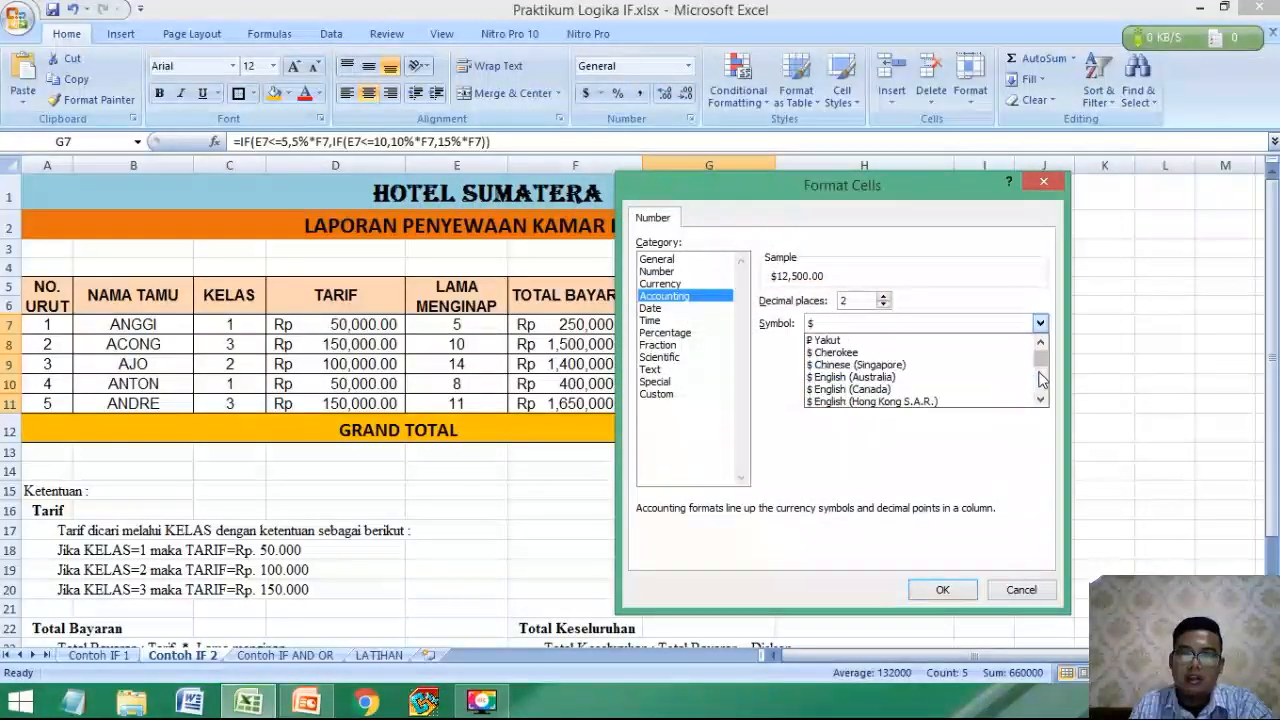
scroll(1040, 378, "down", 10)
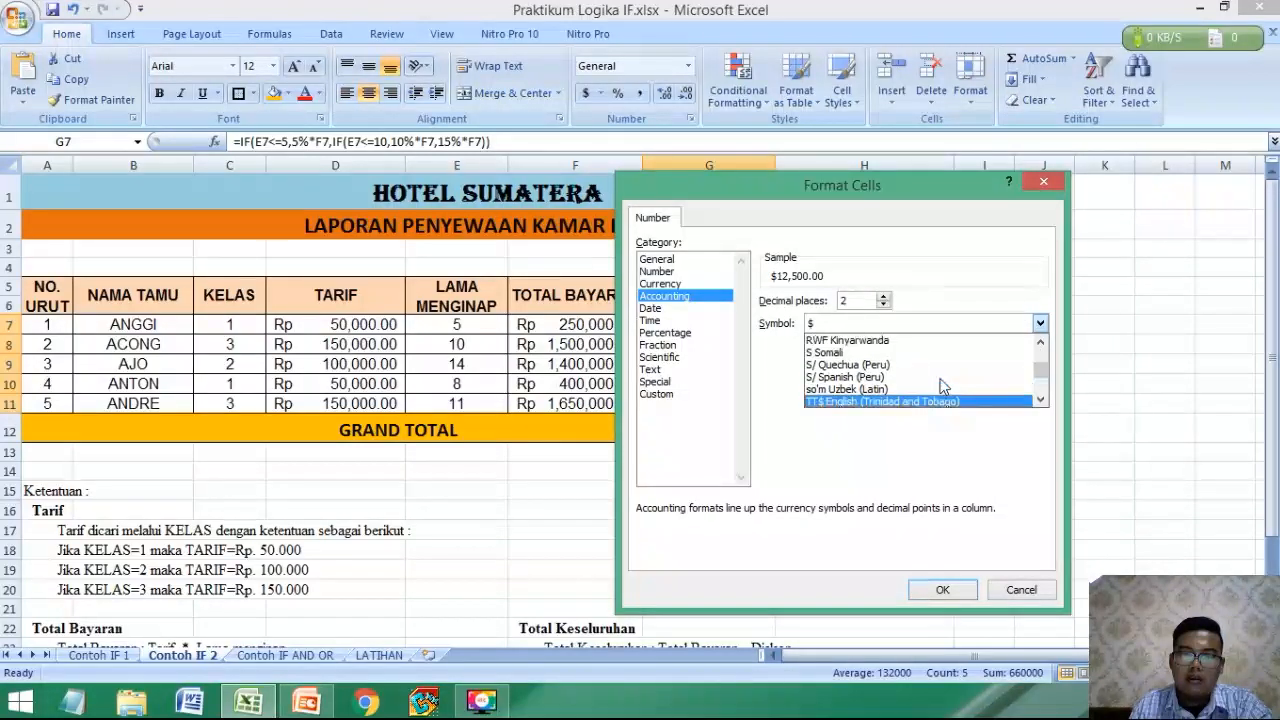
scroll(940, 387, "up", 3)
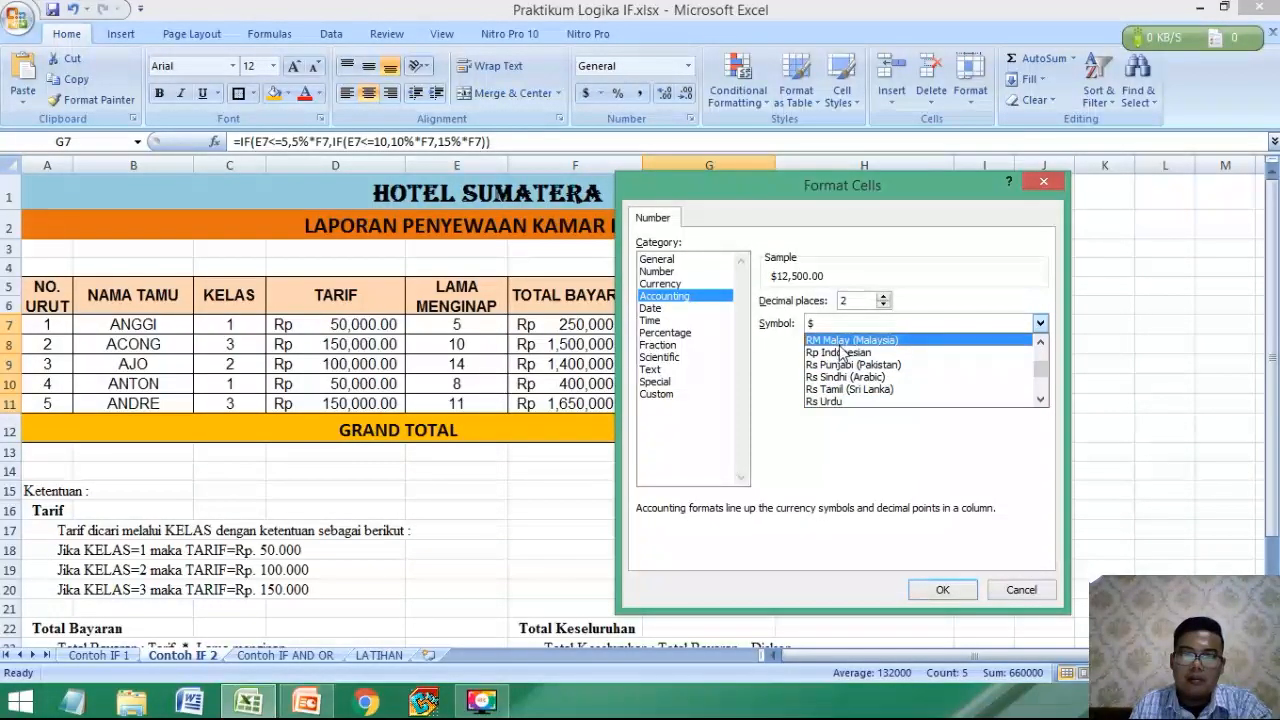
left_click(843, 352)
left_click(942, 589)
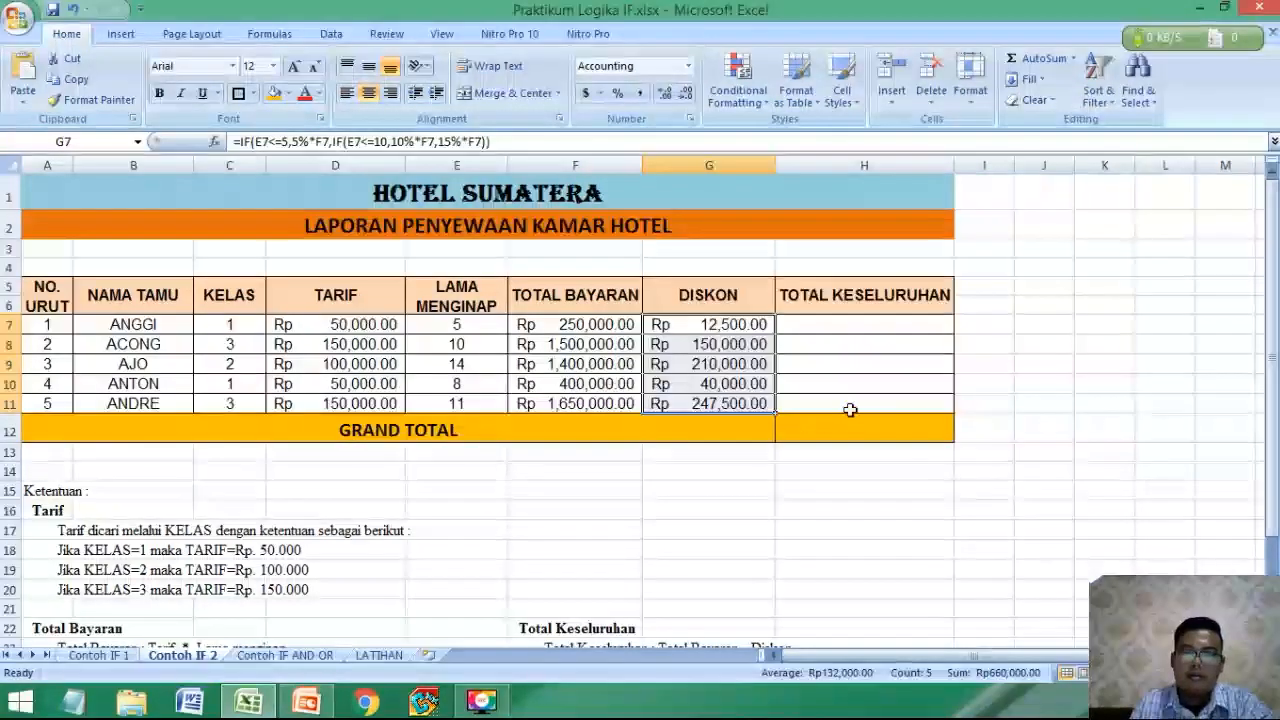
Calculate TOTAL KESELURUHAN in H7 with =F7-G7, following the payment-minus-discount rule, and fill it down to H11.
left_click(850, 409)
left_click(846, 326)
scroll(747, 434, "down", 4)
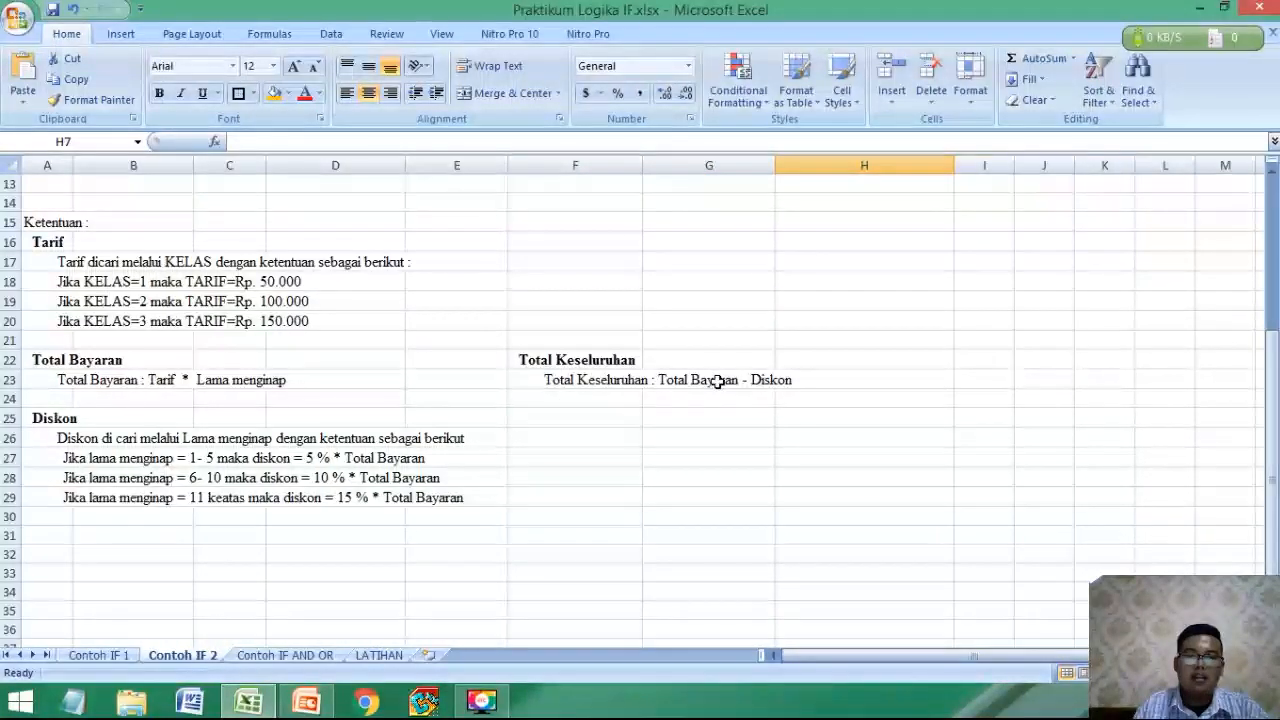
scroll(717, 381, "up", 4)
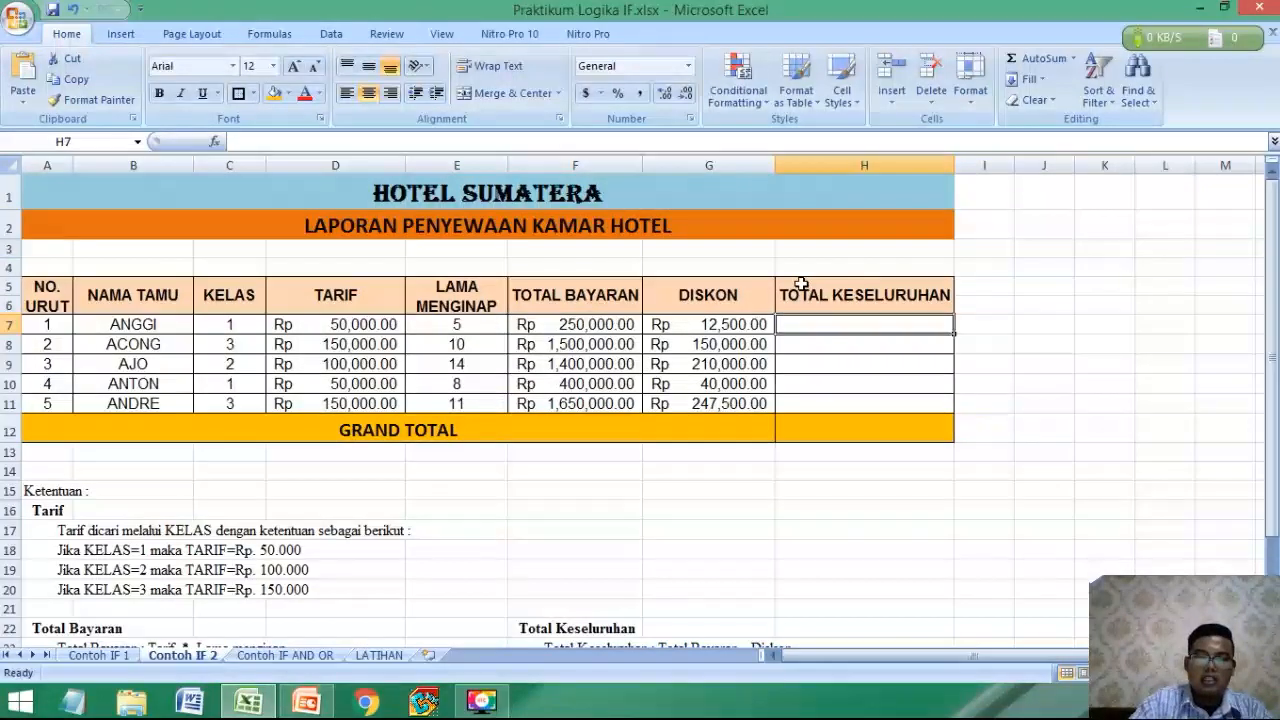
type("=")
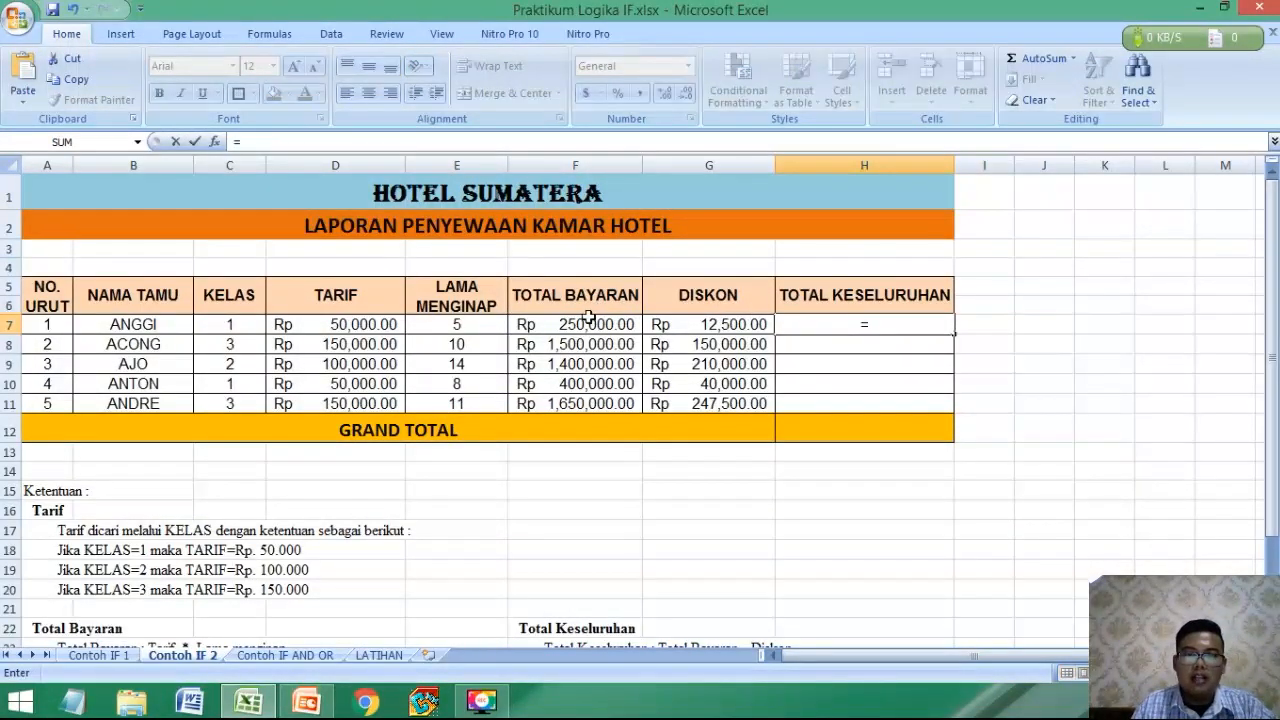
left_click(590, 318)
type("-")
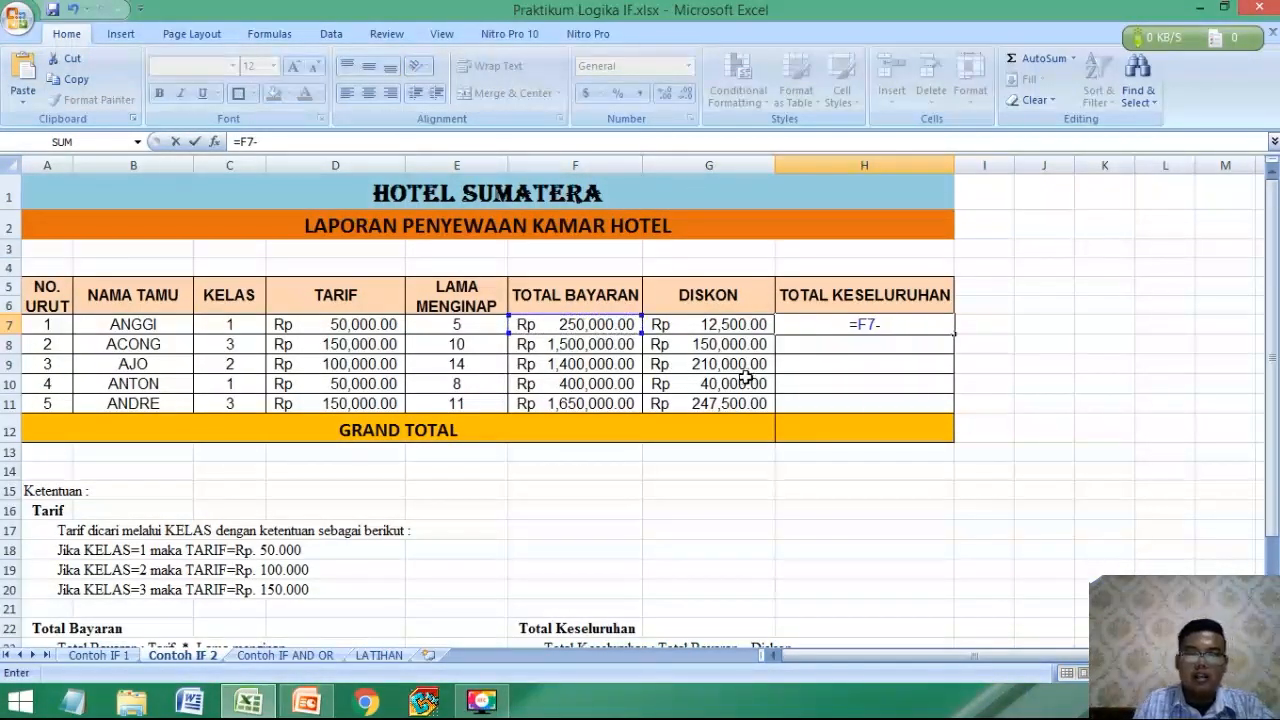
left_click(731, 326)
key("Return")
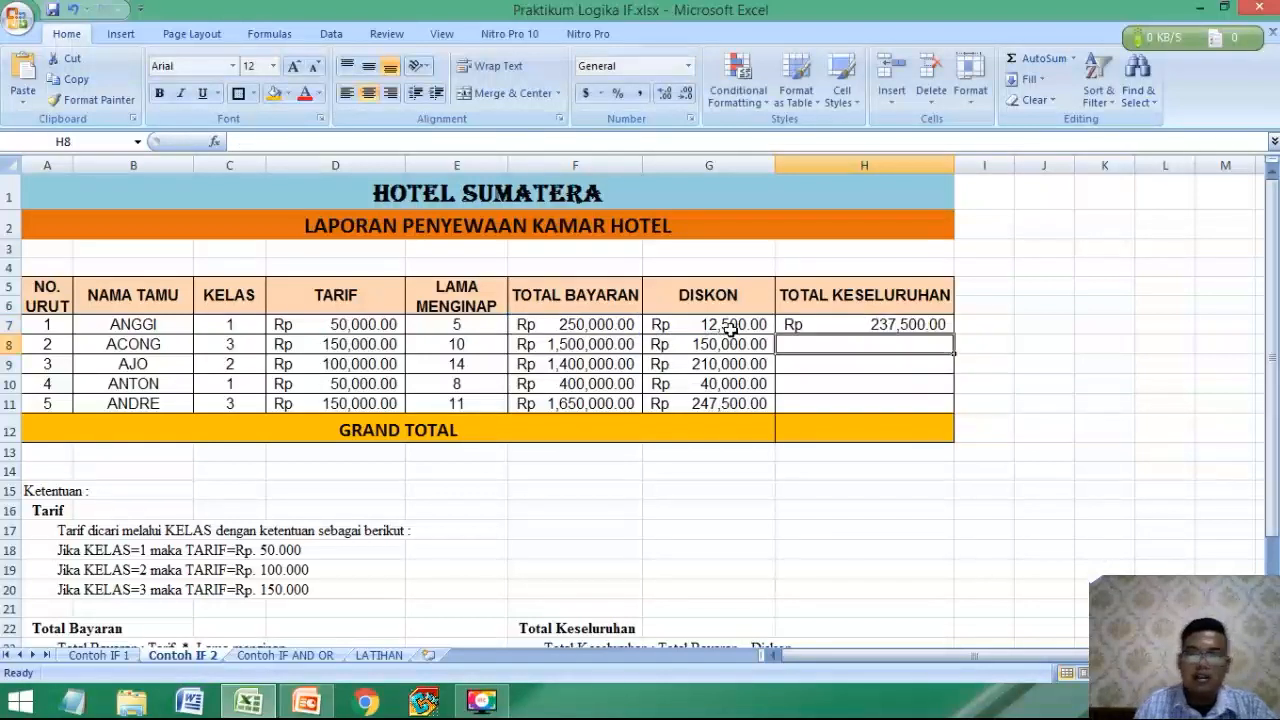
left_click(941, 326)
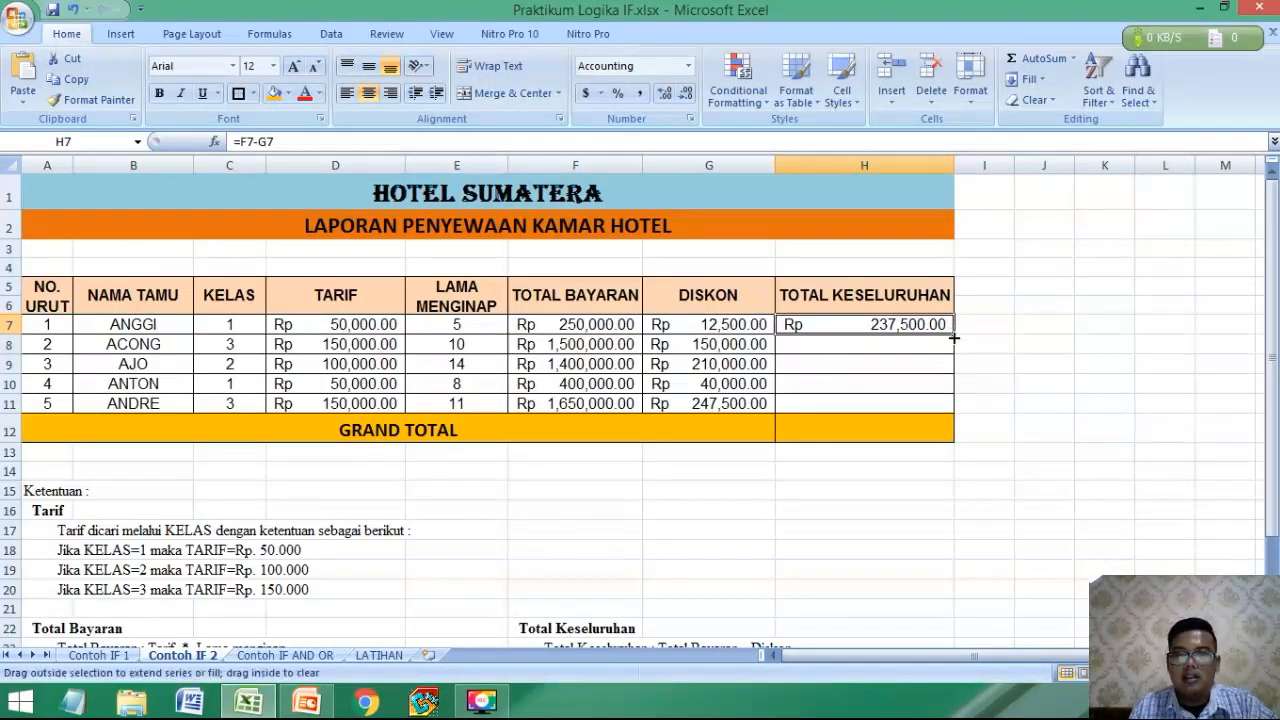
left_click_drag(954, 338, 955, 420)
Compute the GRAND TOTAL in H12 with =SUM(H7:H11).
left_click(883, 433)
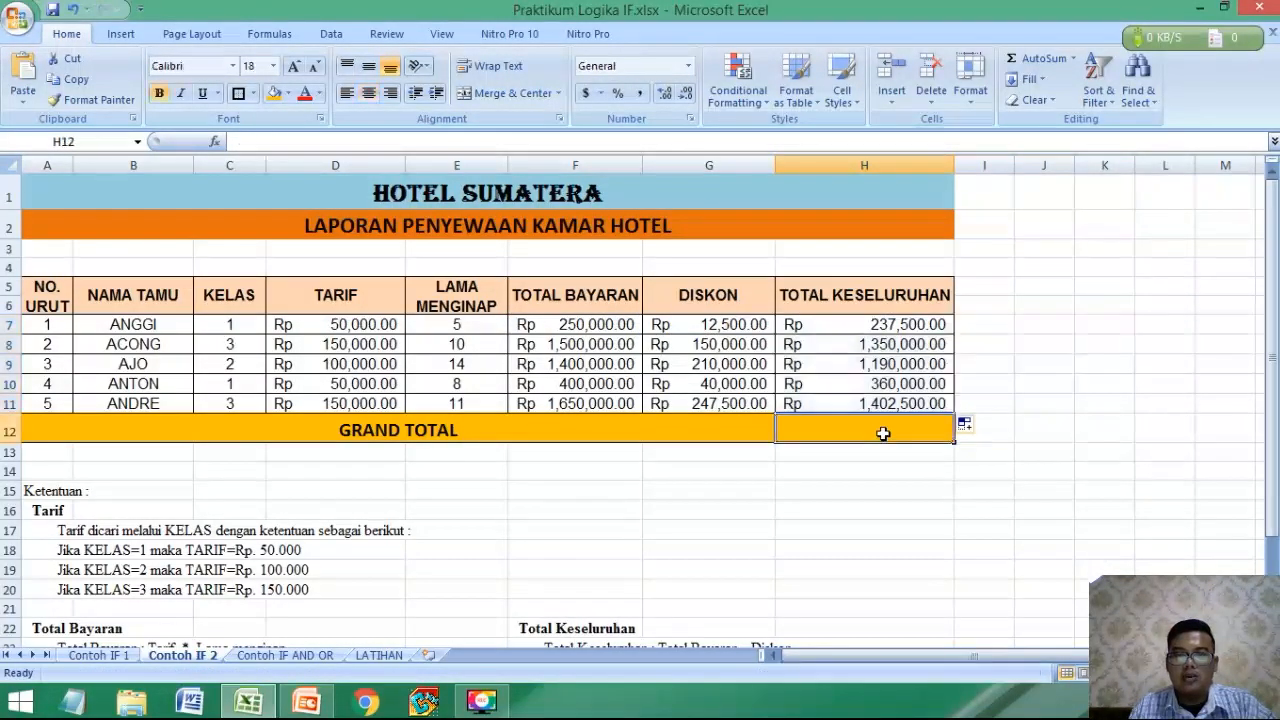
type("=")
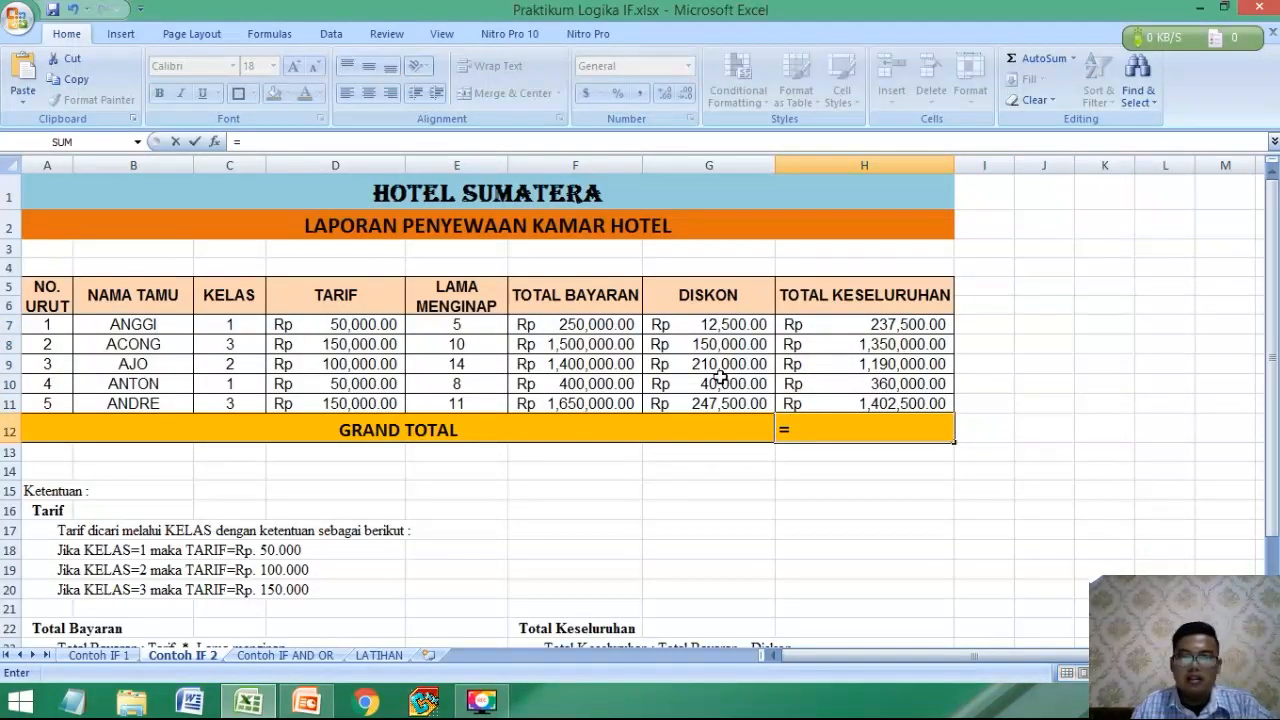
type("SUMi")
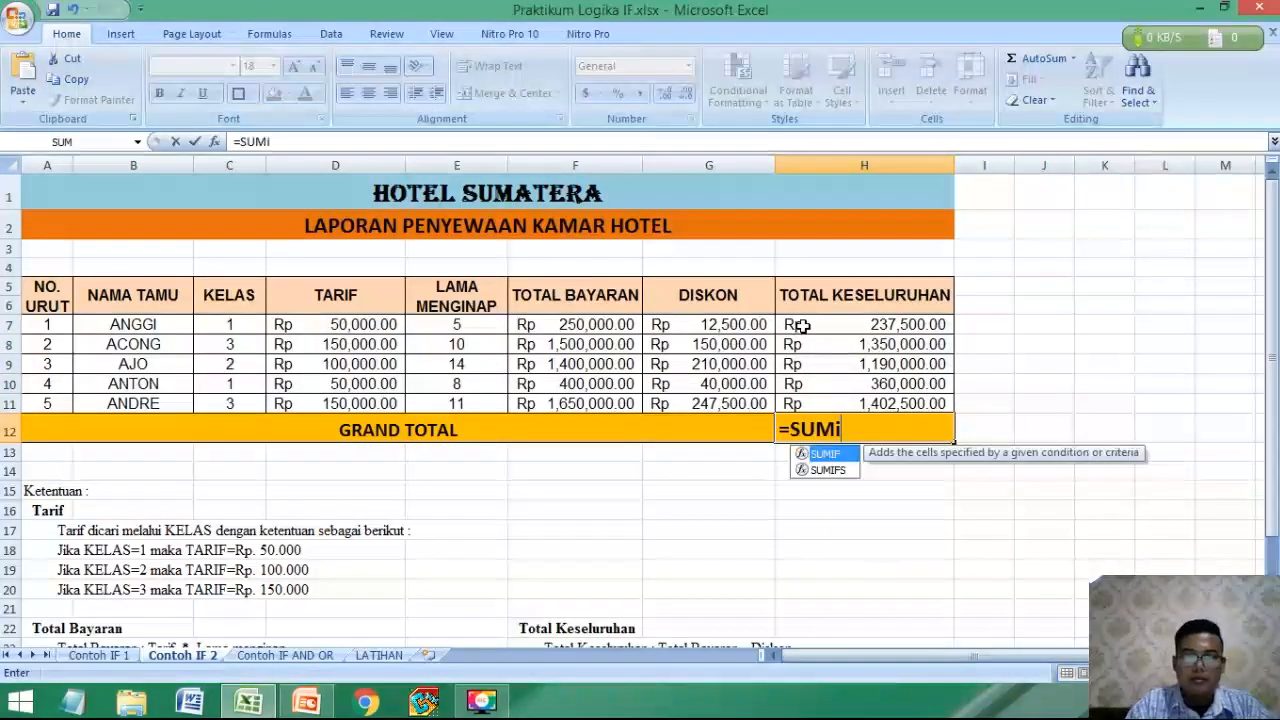
key("BackSpace")
type("(")
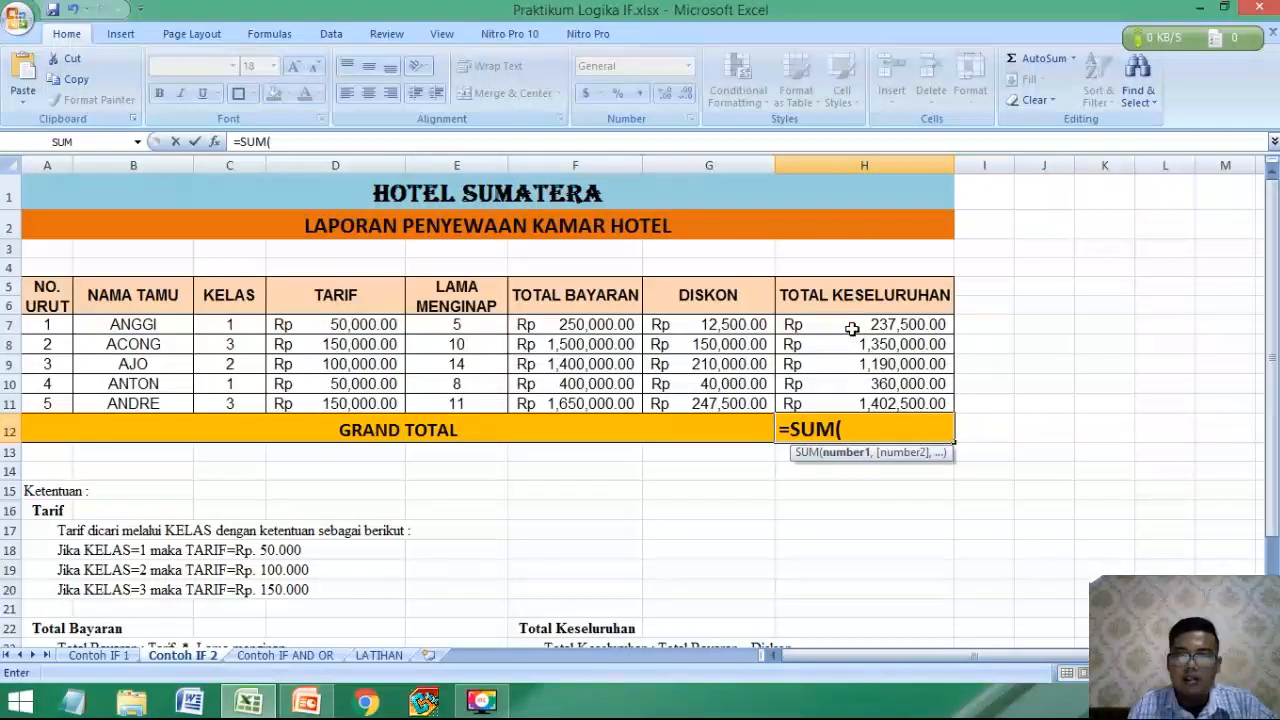
left_click_drag(851, 328, 853, 400)
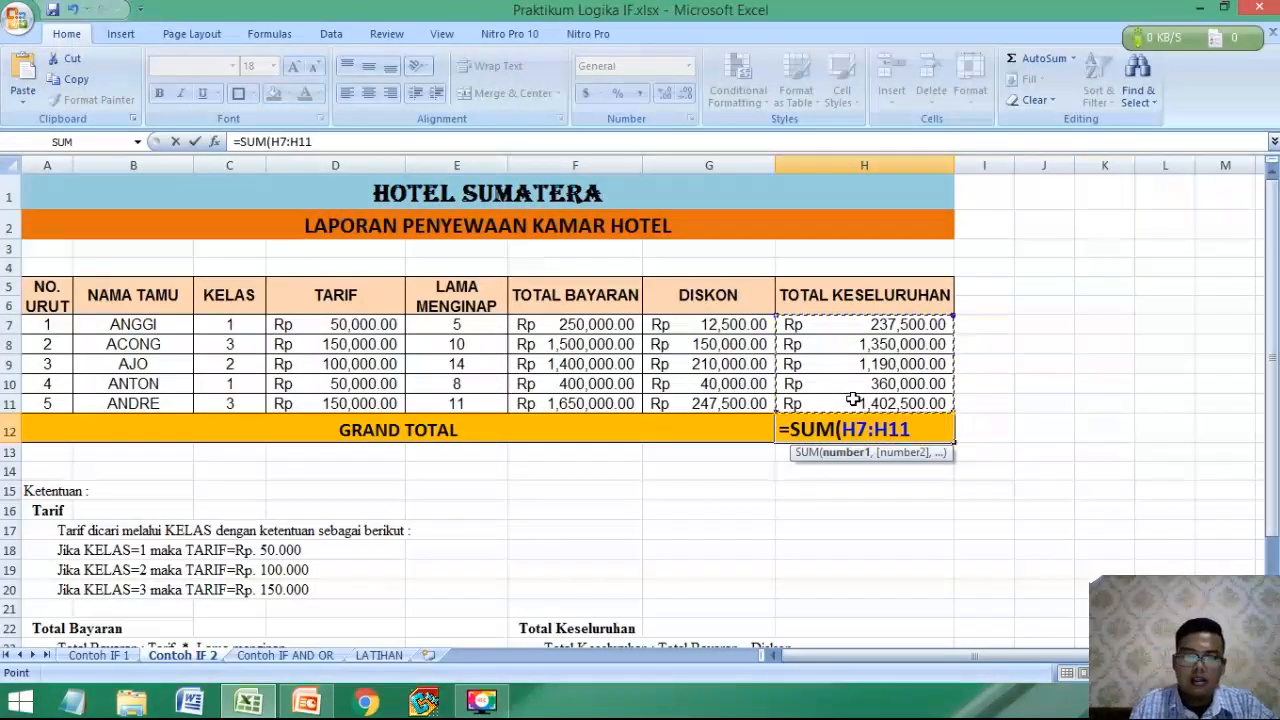
type(")")
key("Return")
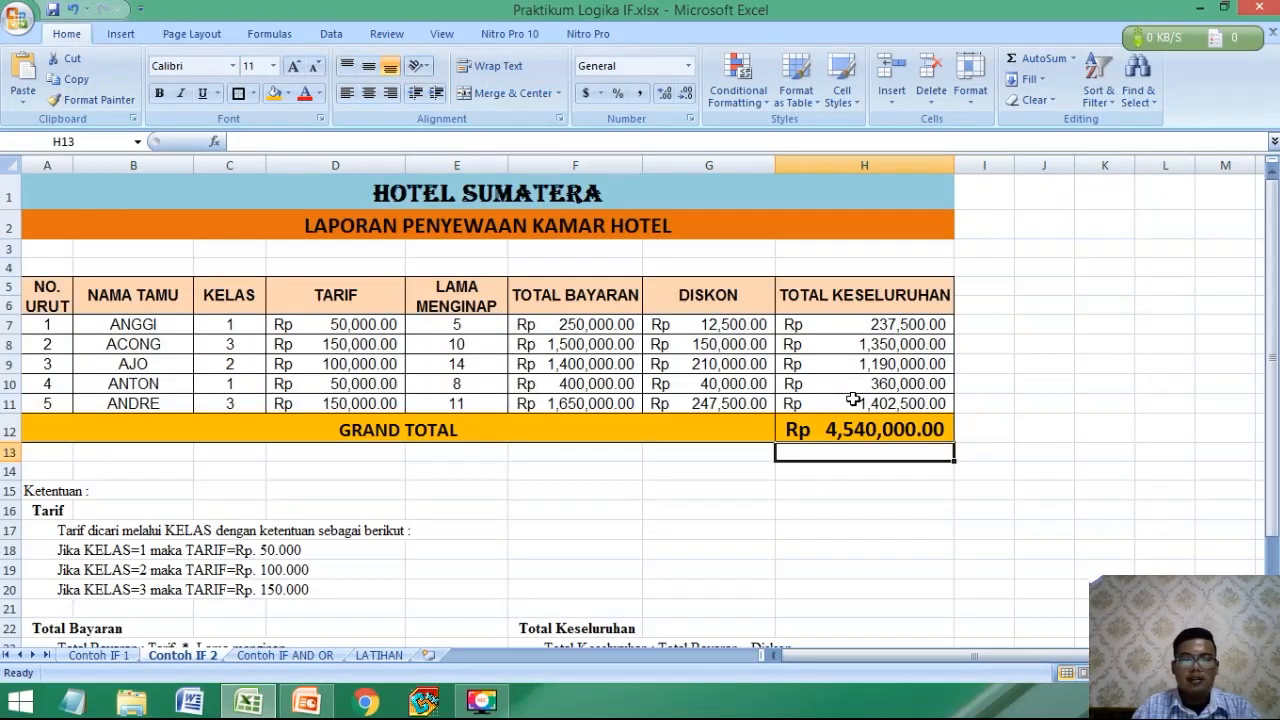
Switch to the Contoh IF AND OR sheet and exit the formula editing in cell M5.
left_click(428, 505)
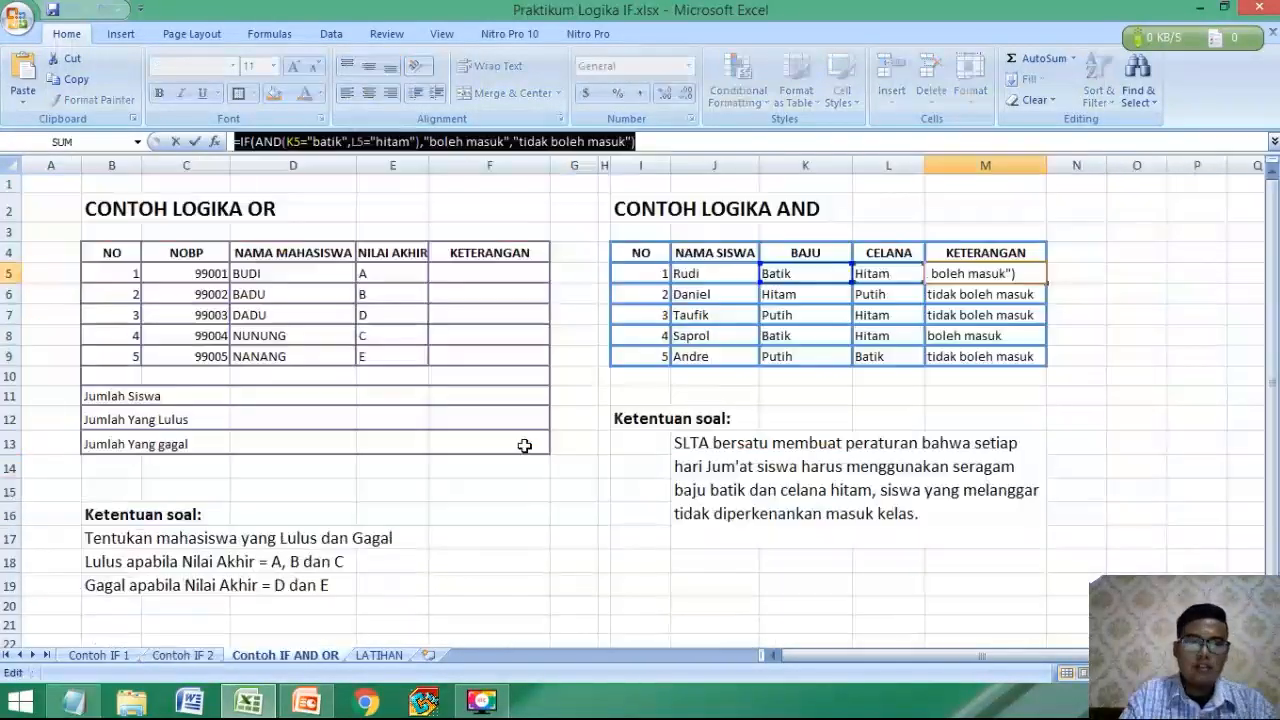
left_click(525, 446)
key("Escape")
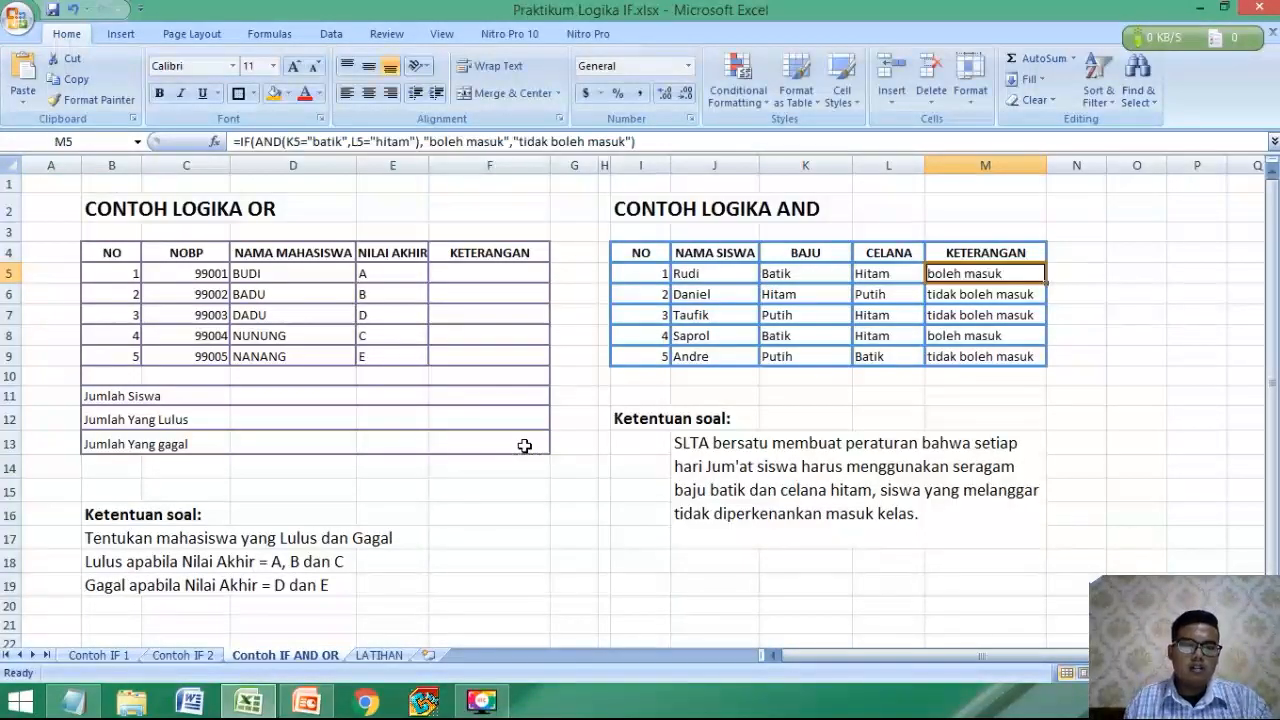
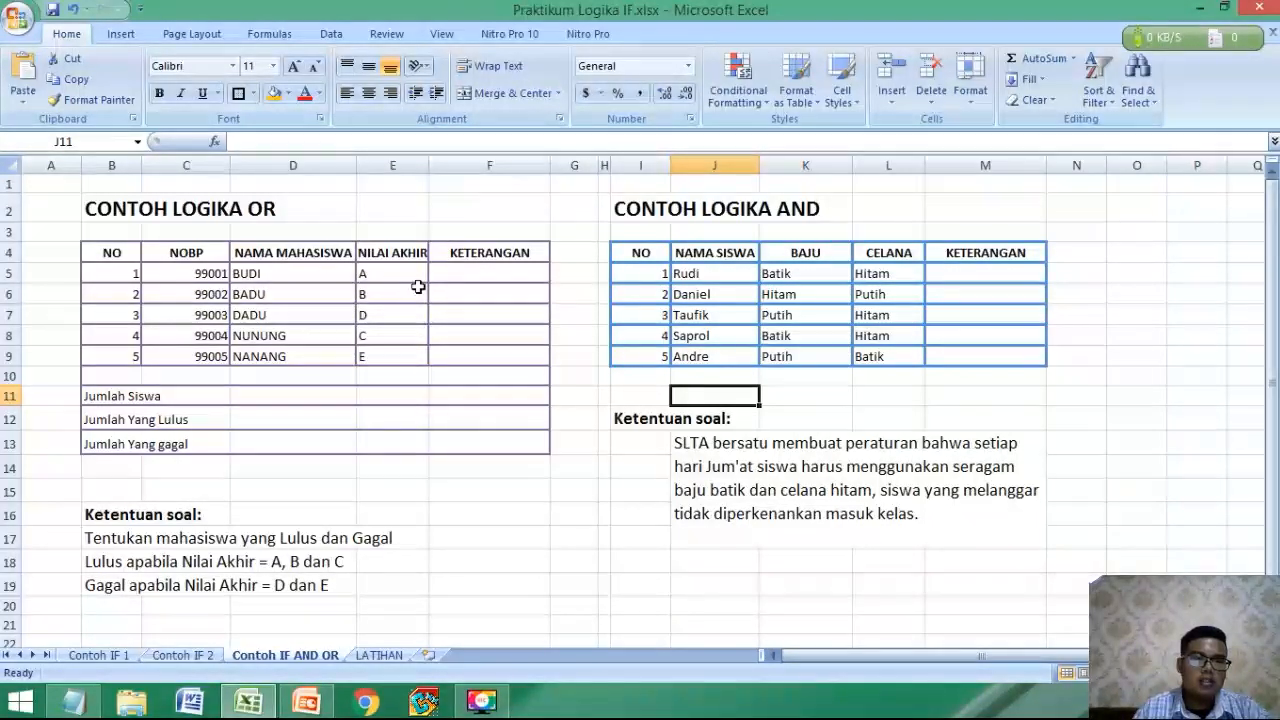
left_click(464, 274)
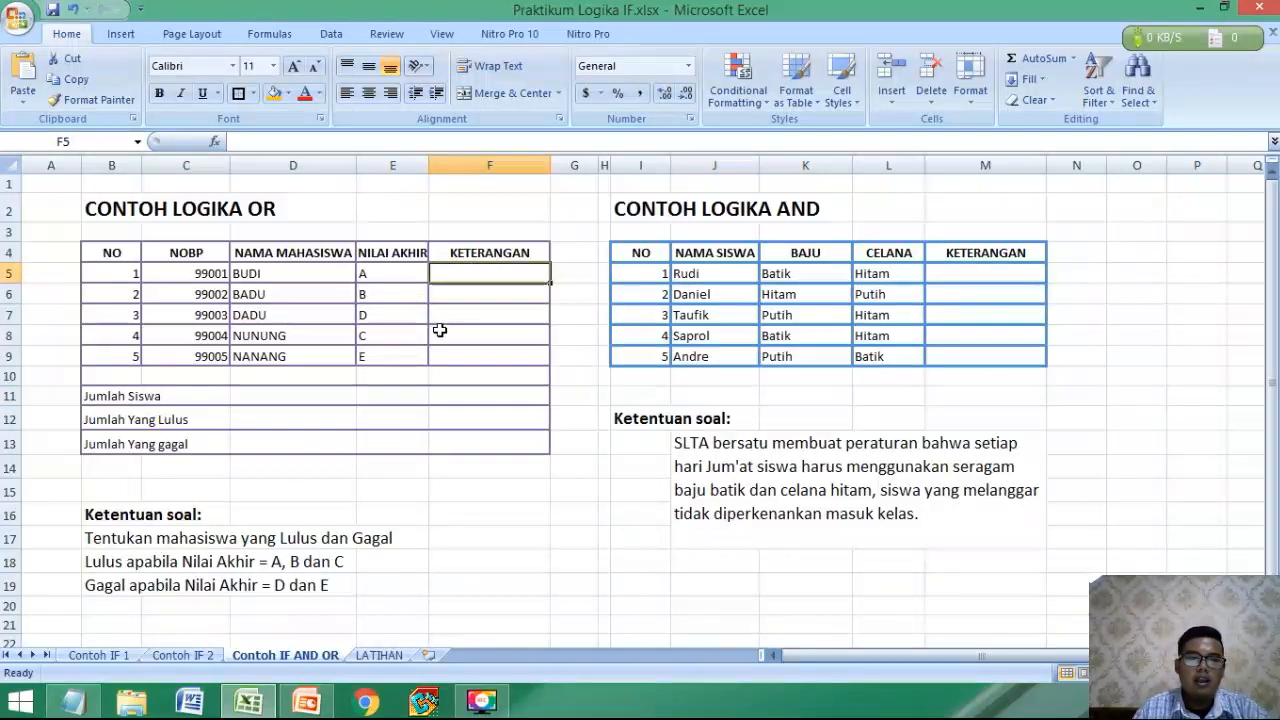
left_click(447, 315)
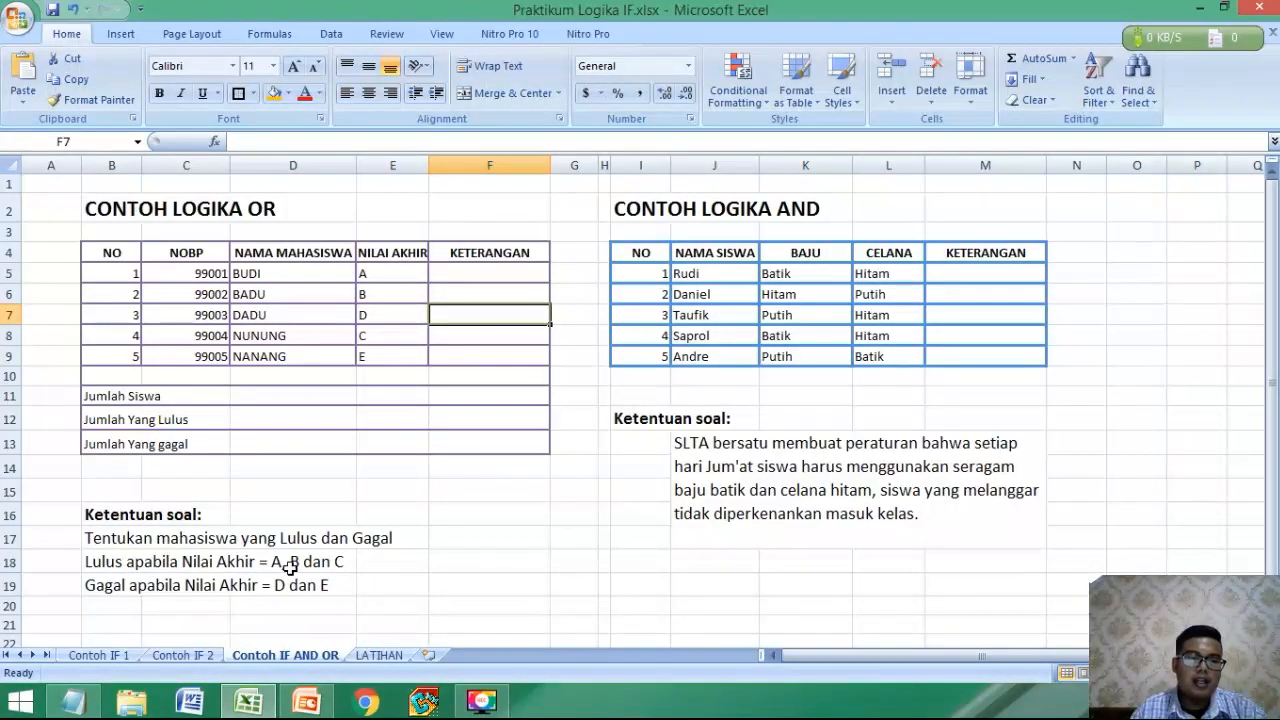
left_click(322, 562)
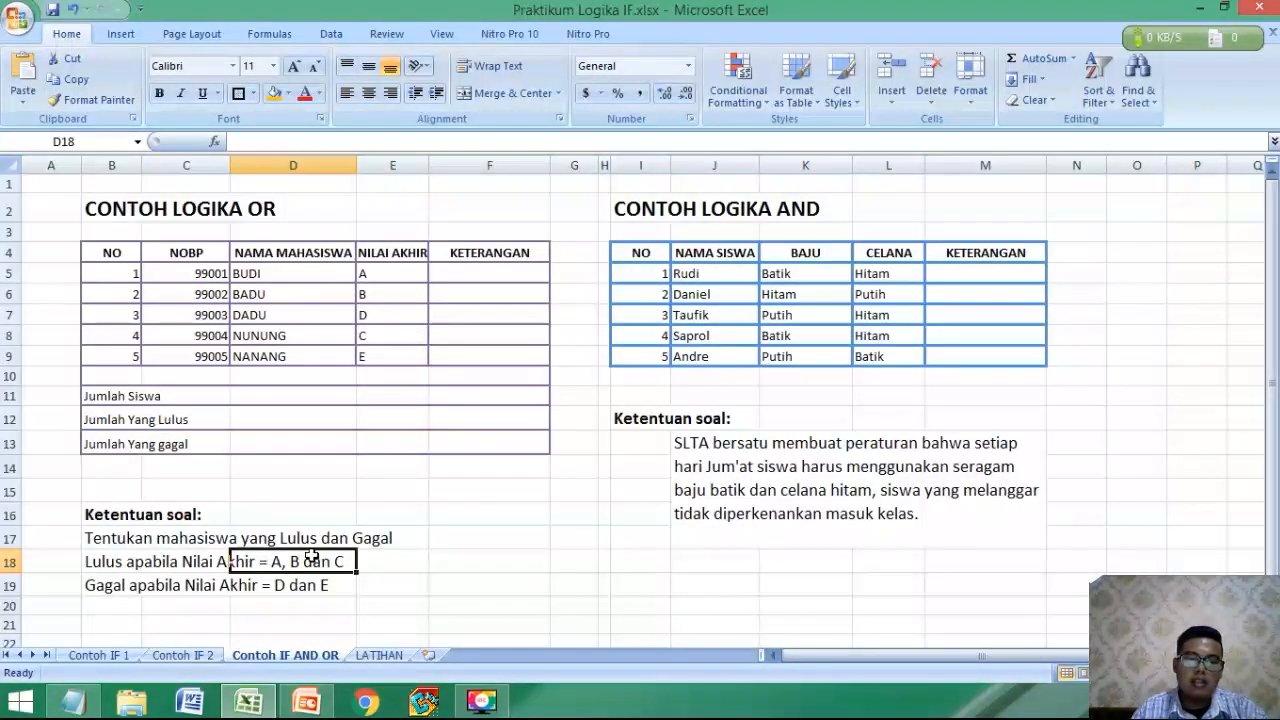
left_click(292, 540)
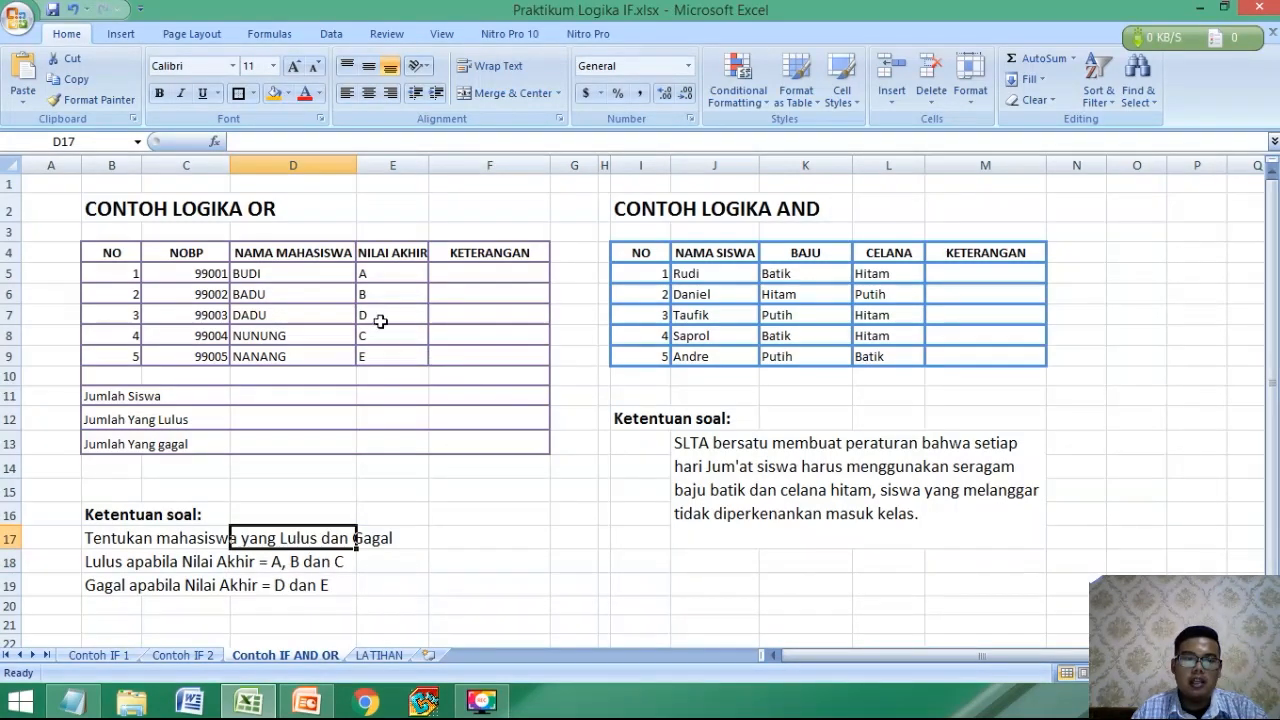
Begin the KETERANGAN formula in F5 with =IF(OR(E5="A",E5="B",E5="C" as the passing-grade test.
left_click(484, 273)
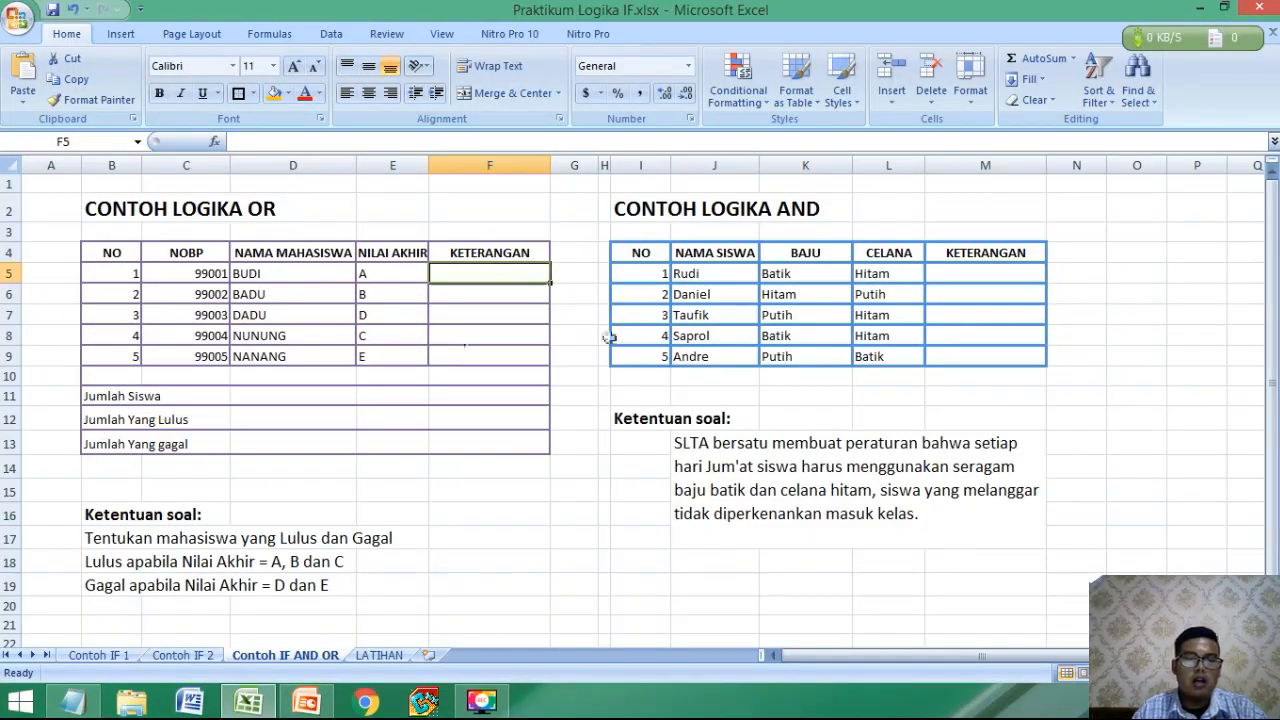
type("=")
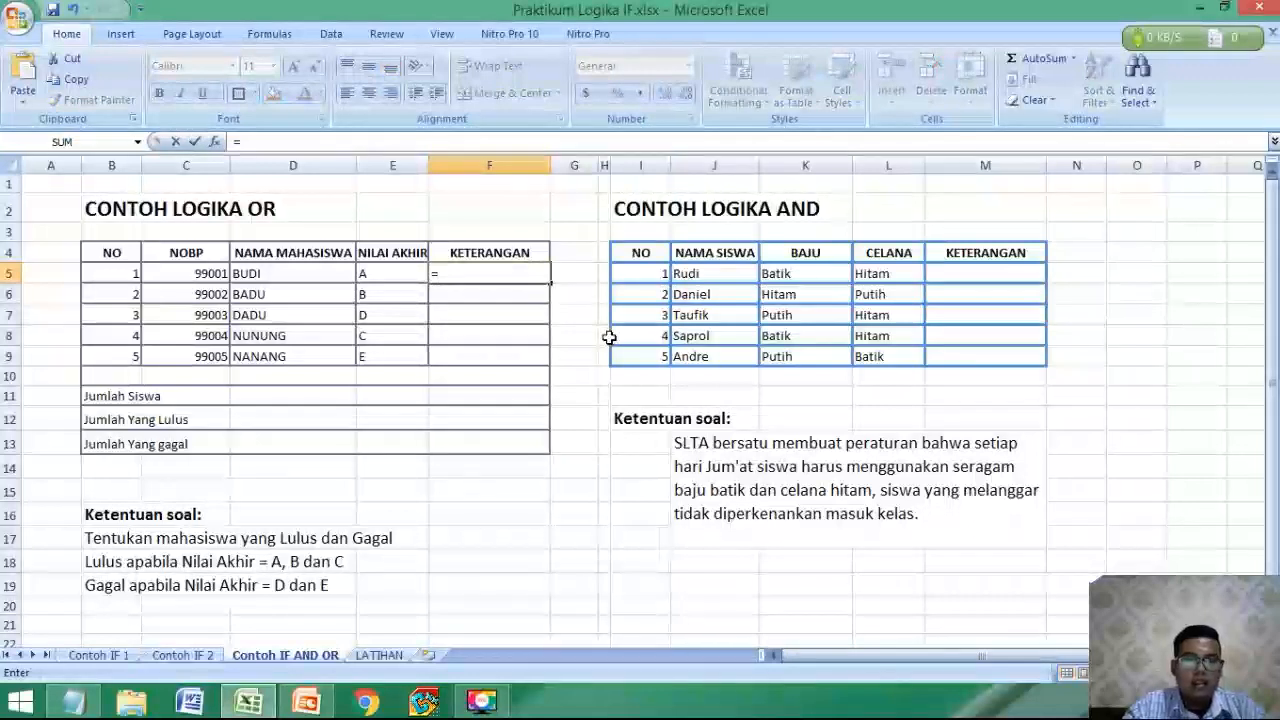
type("IF")
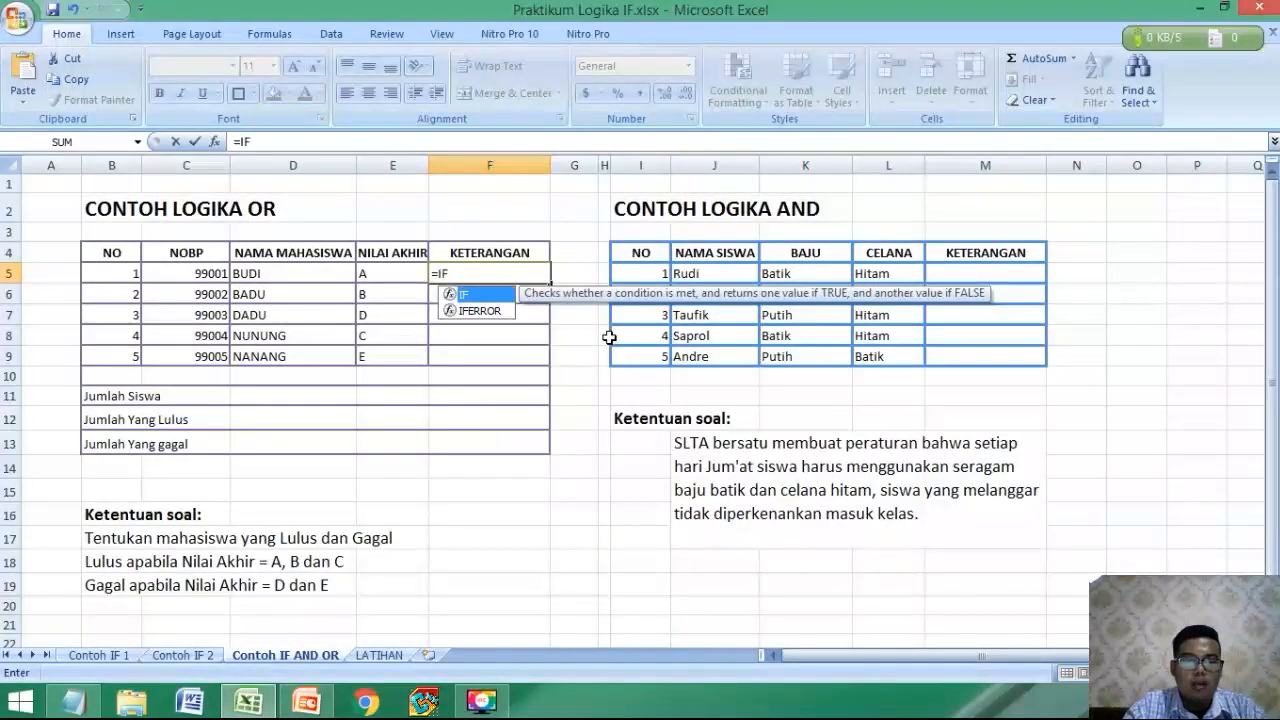
type("(OR(")
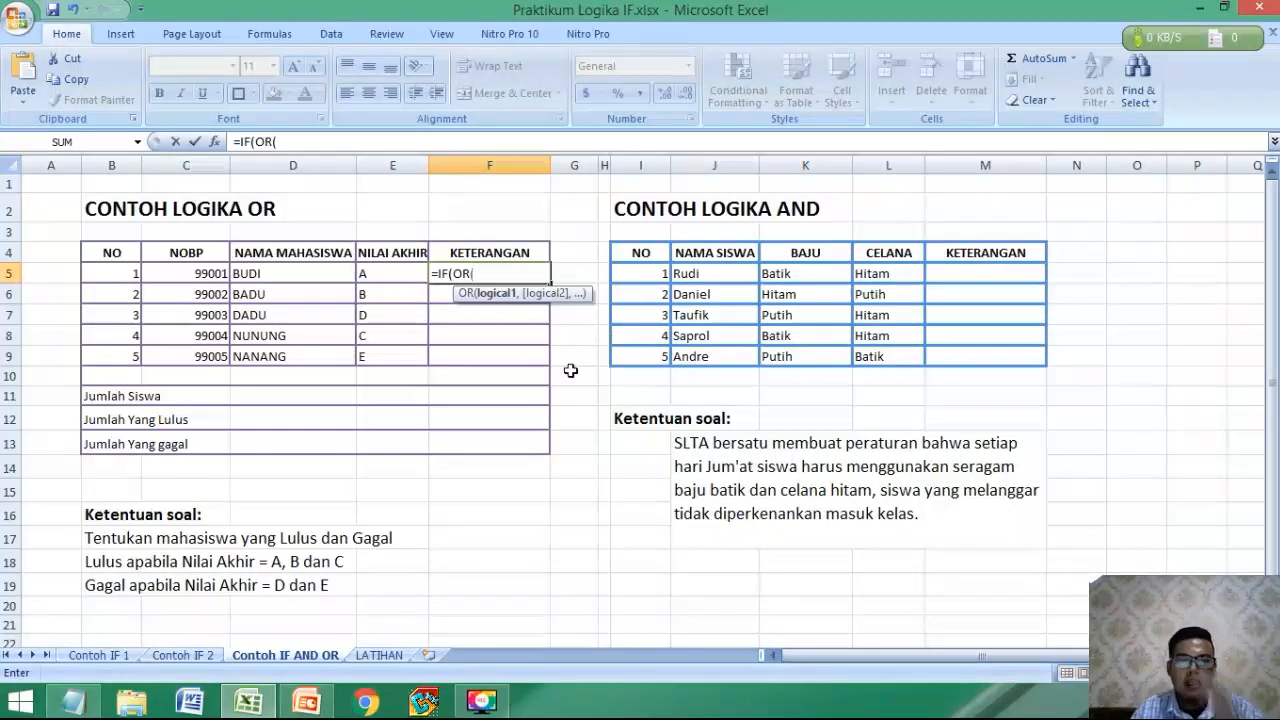
left_click(401, 273)
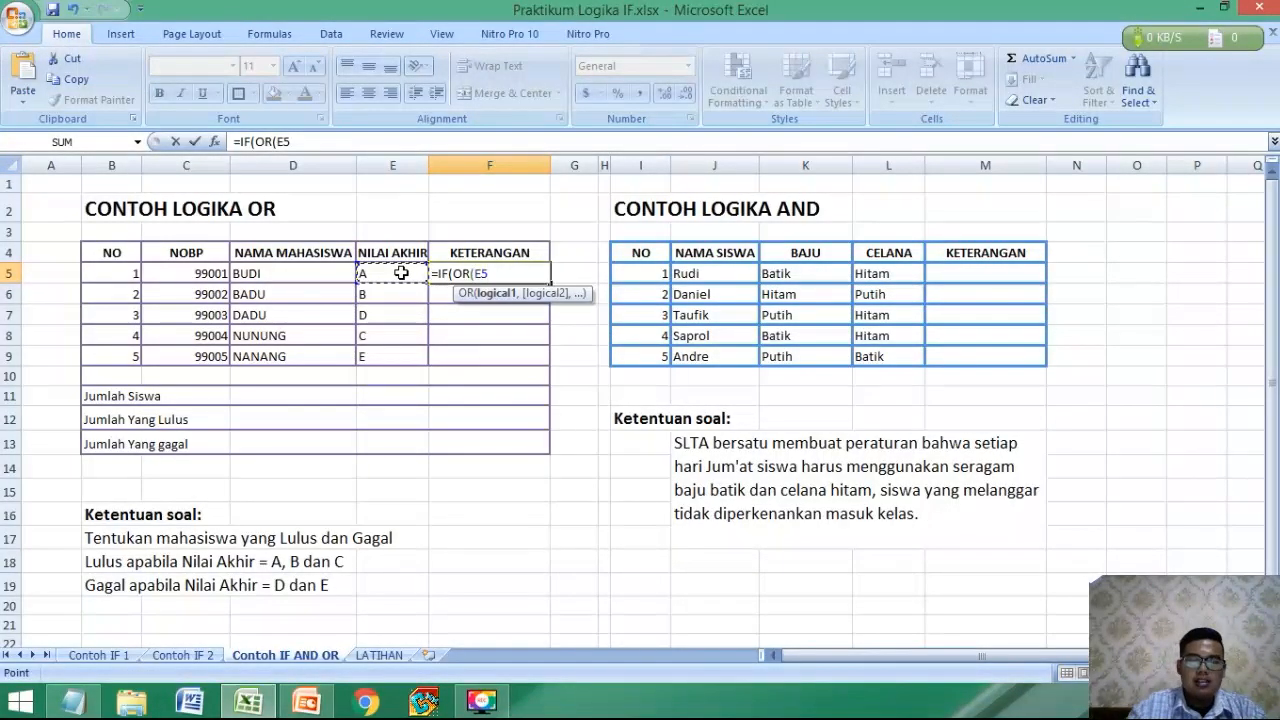
type("=\"A")
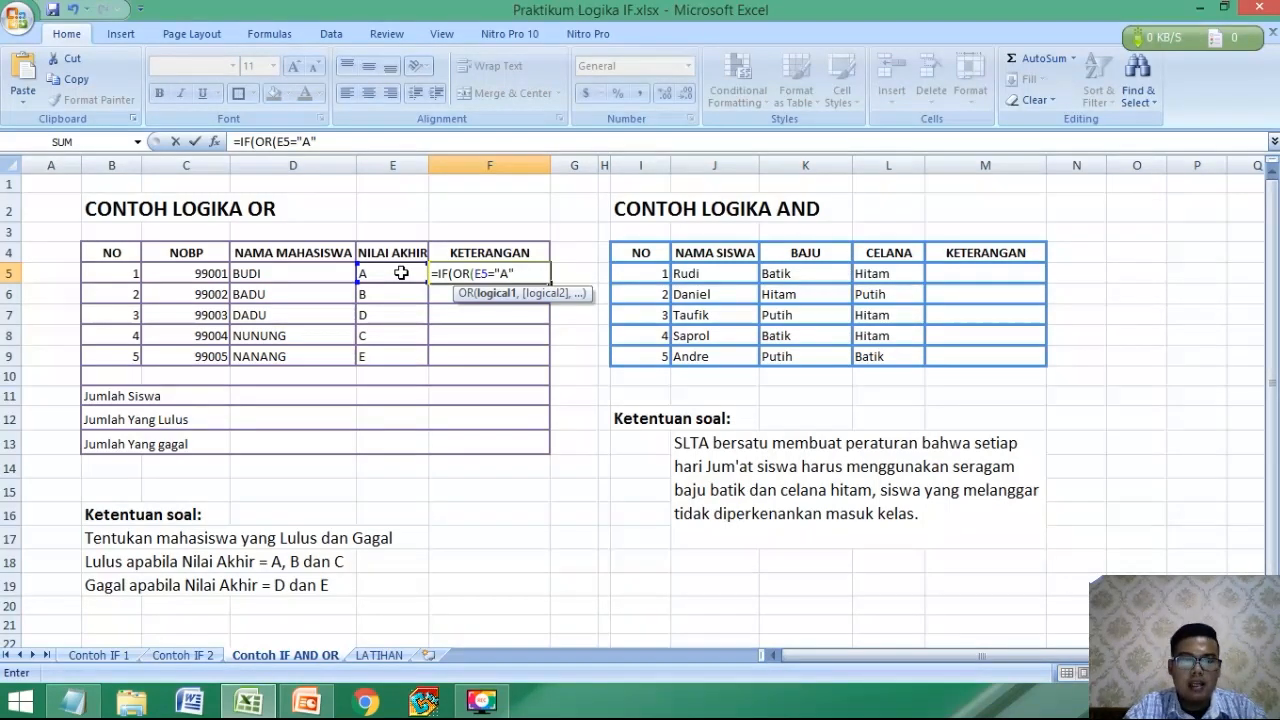
type(",E")
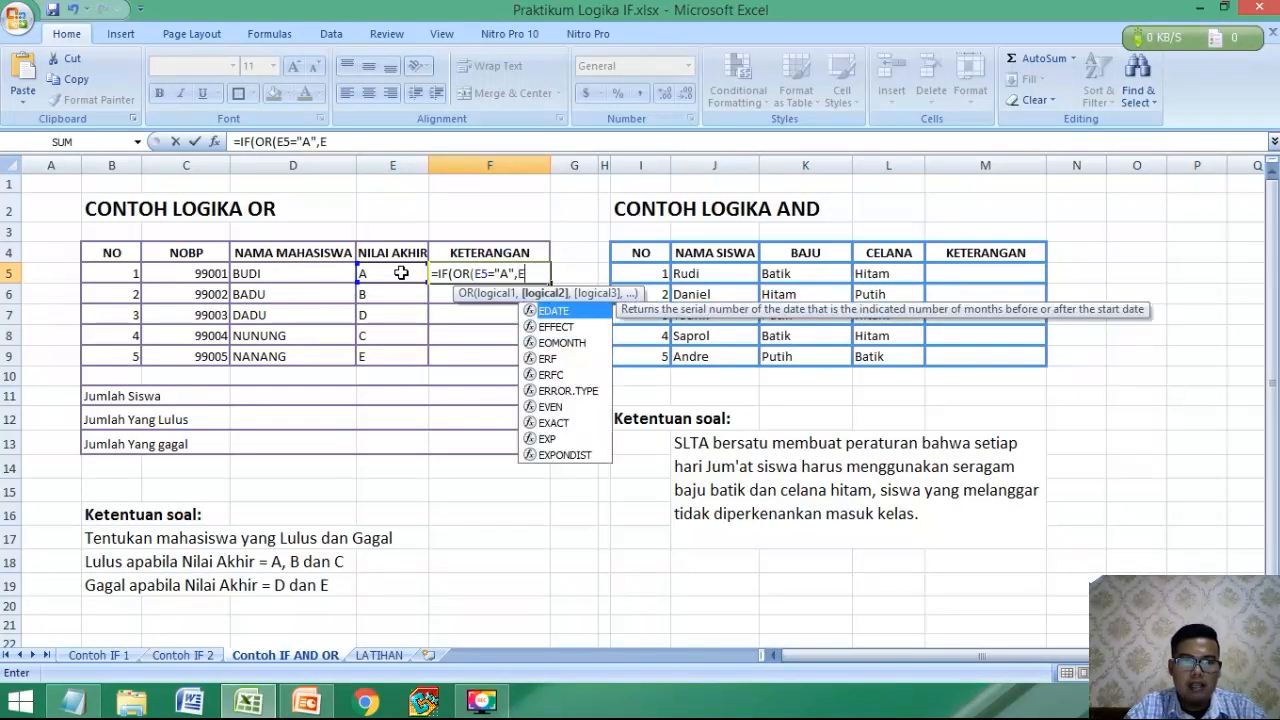
type("5=")
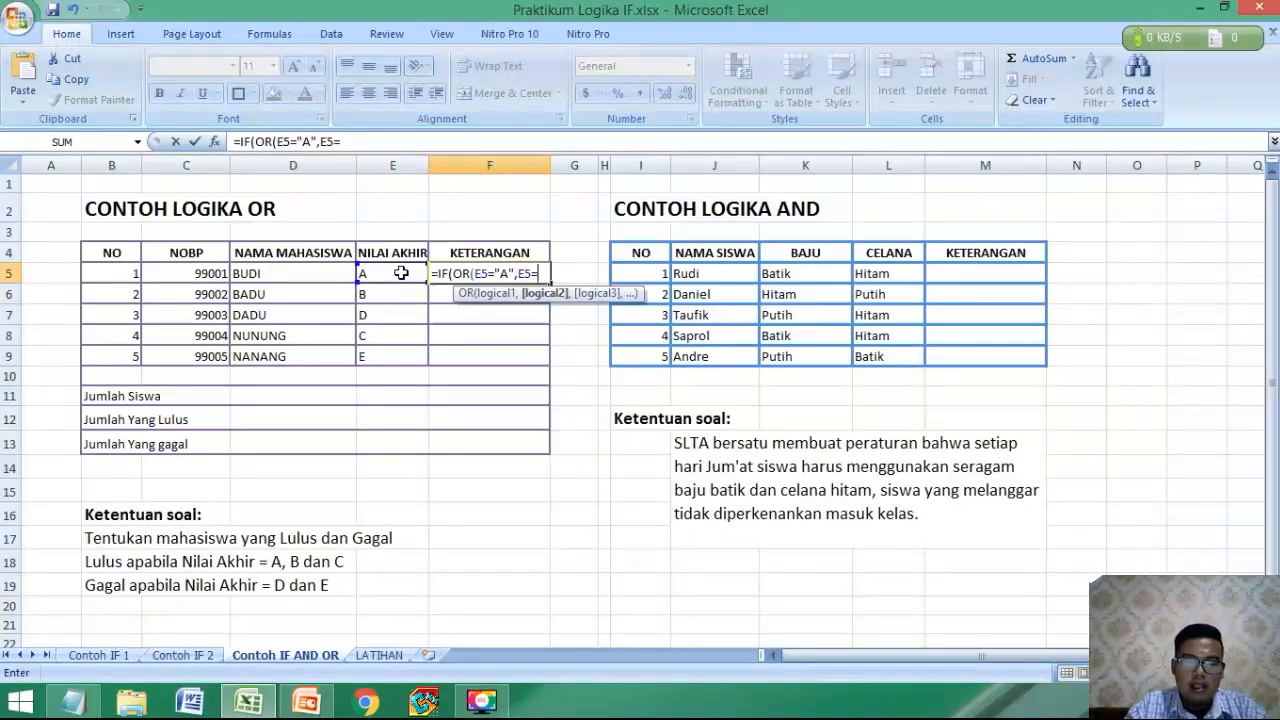
type("\"B\",")
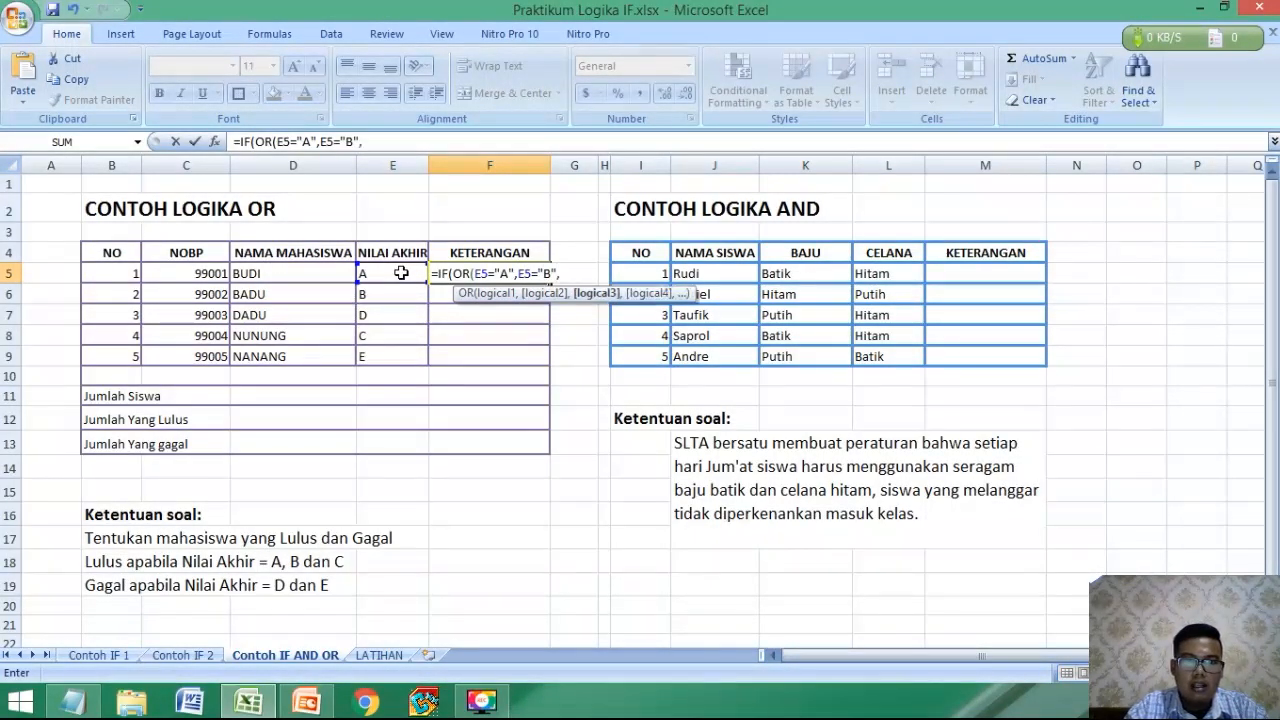
type("\"")
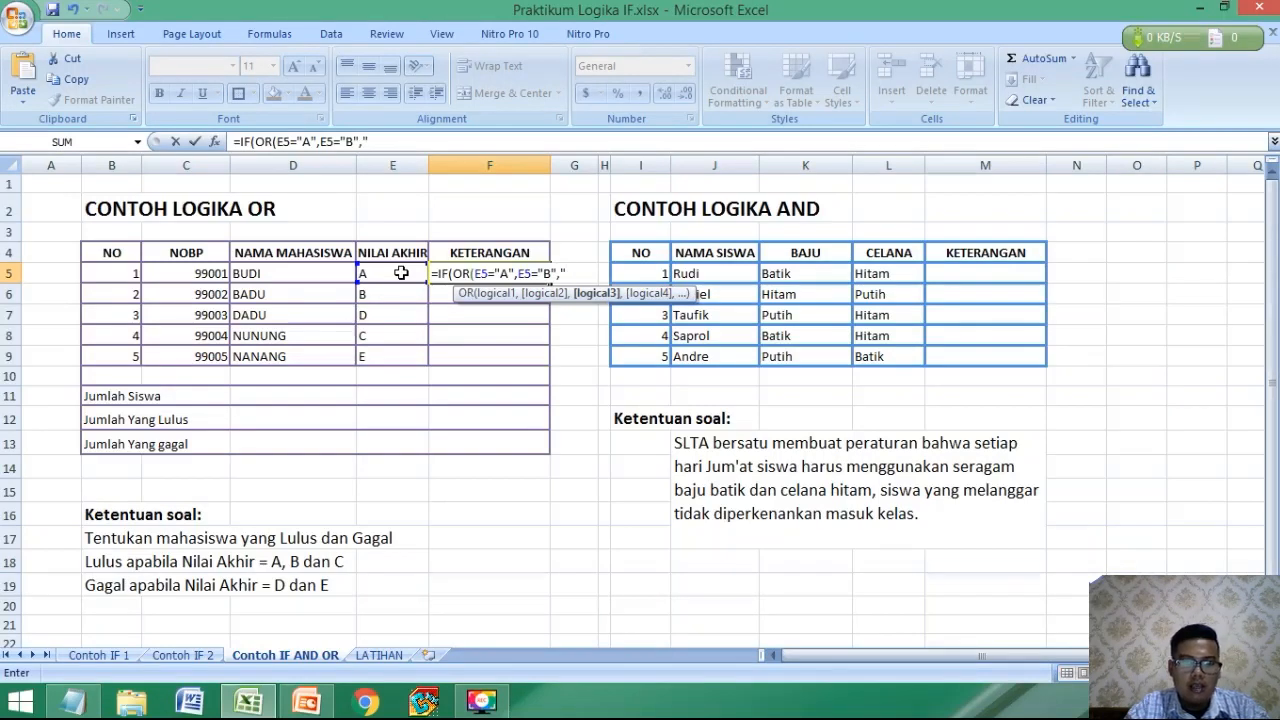
type("E5\"")
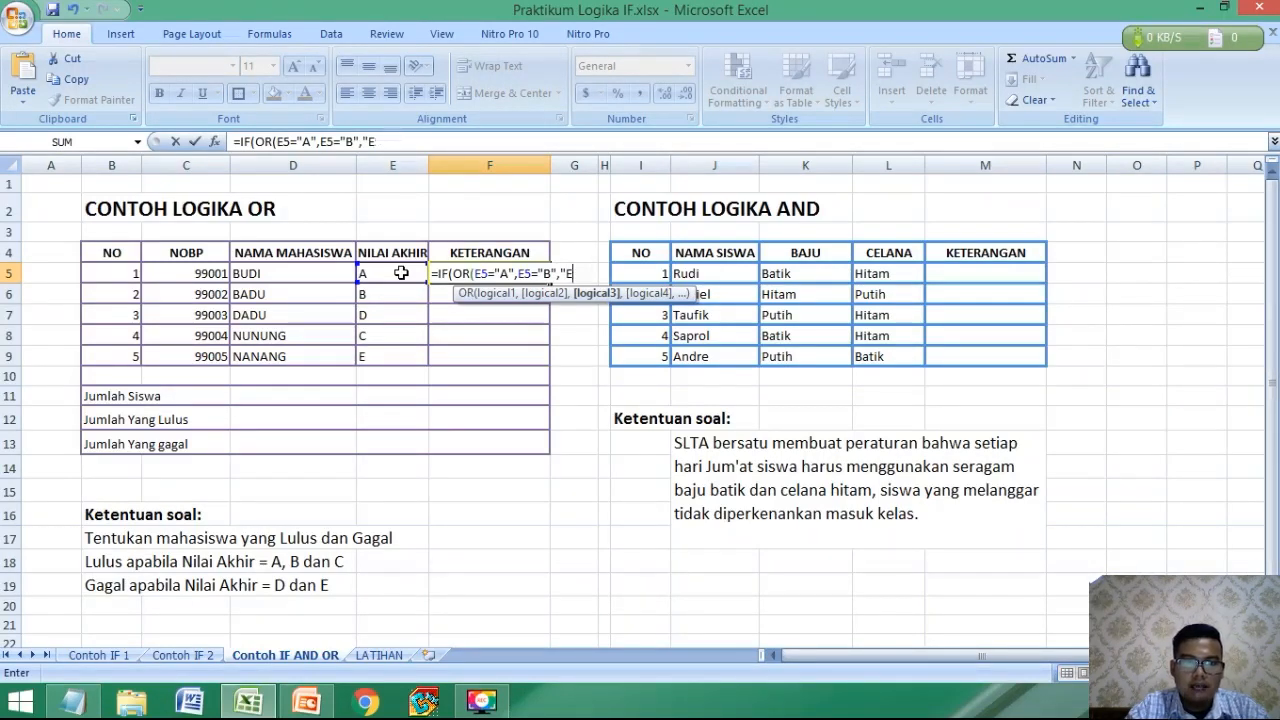
key("BackSpace")
type("E5=\"C")
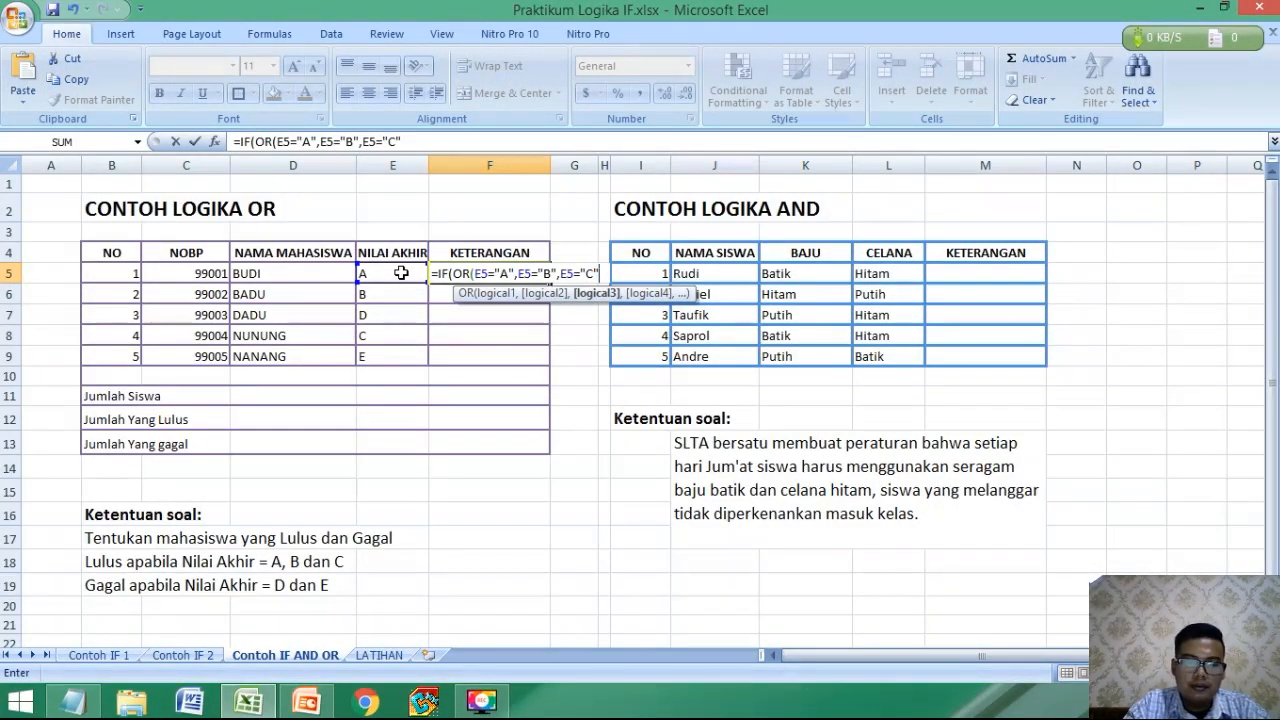
Close the OR test in F5 and complete the IF formula with "LULUS" if true and "GAGAL" if false.
left_click(598, 272)
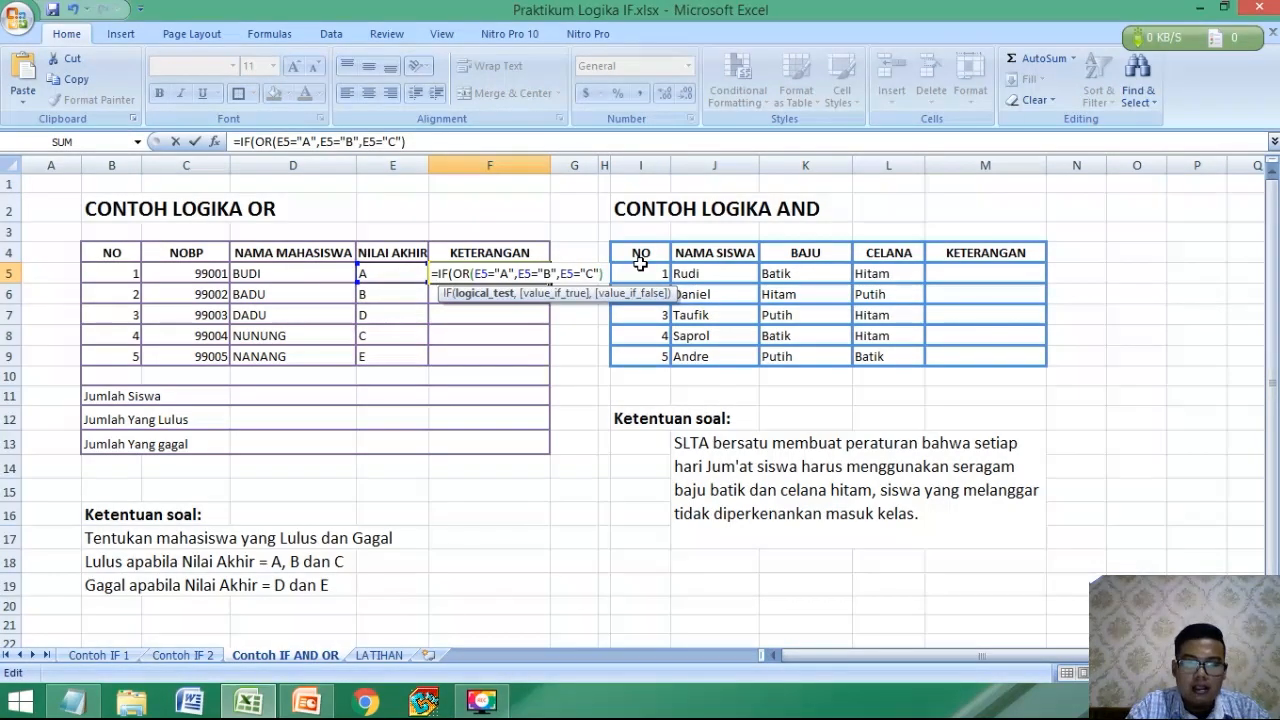
type(",\"LULUS")
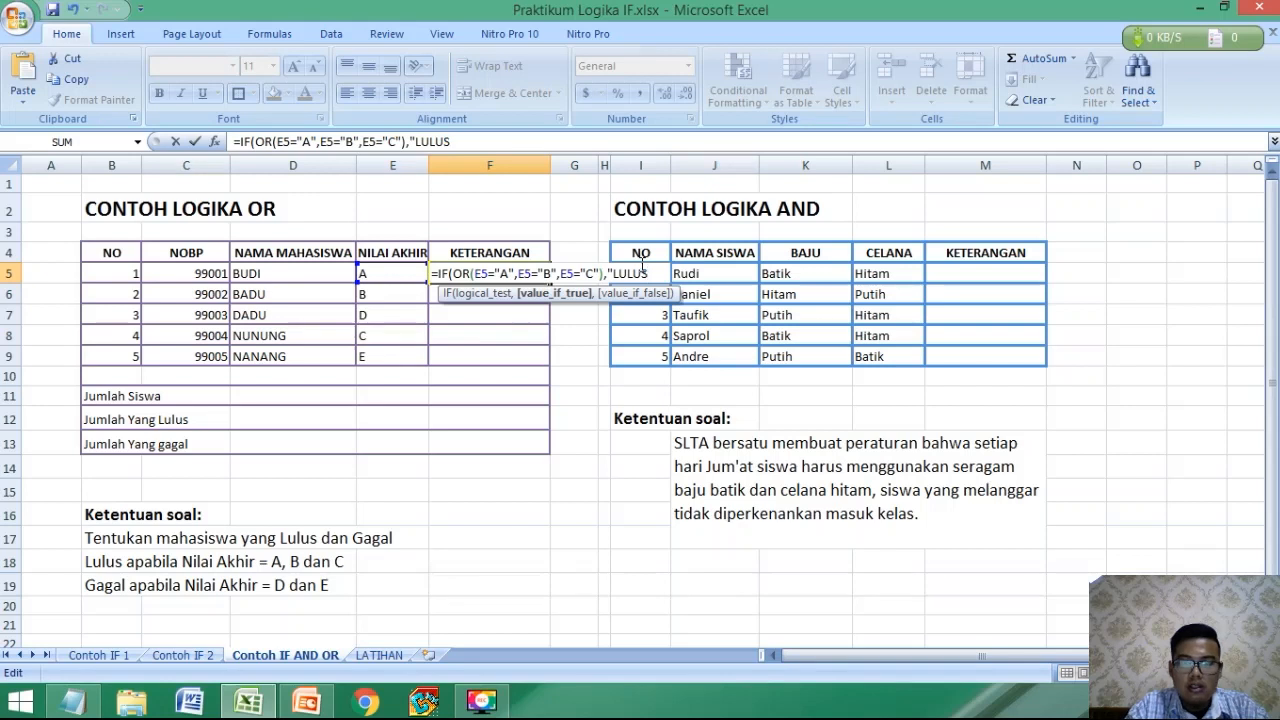
type("\"")
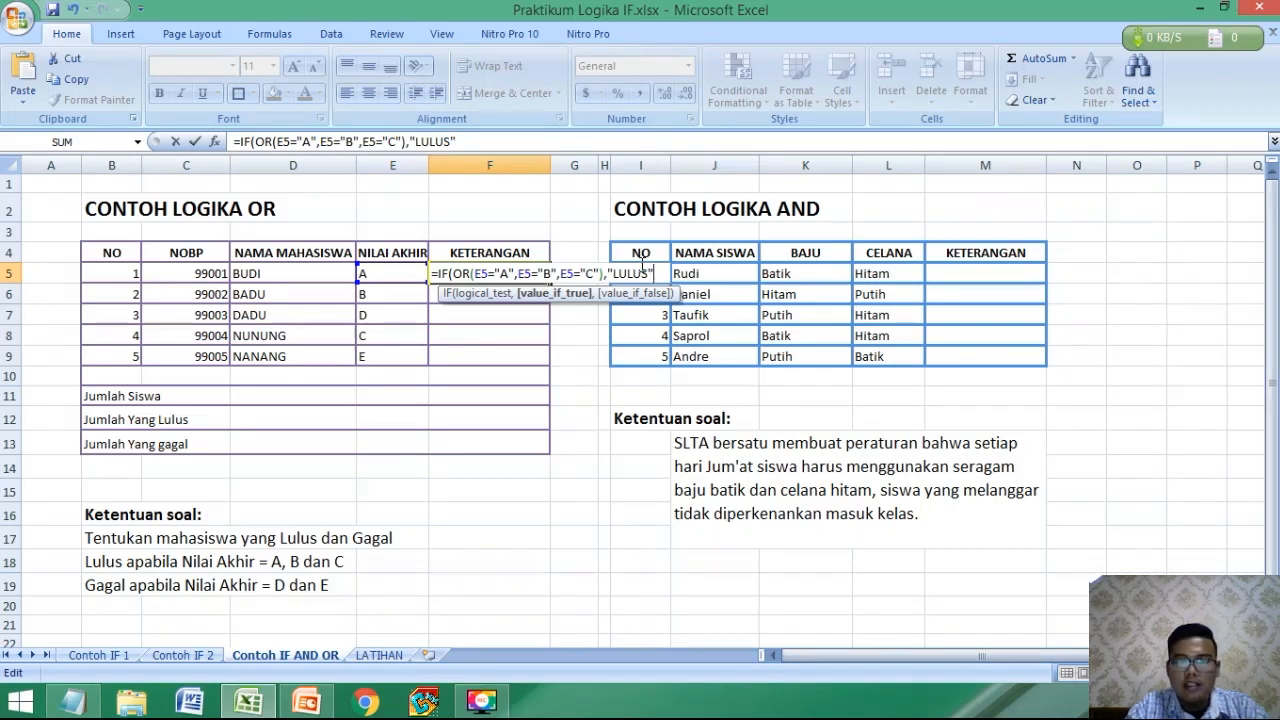
type(",")
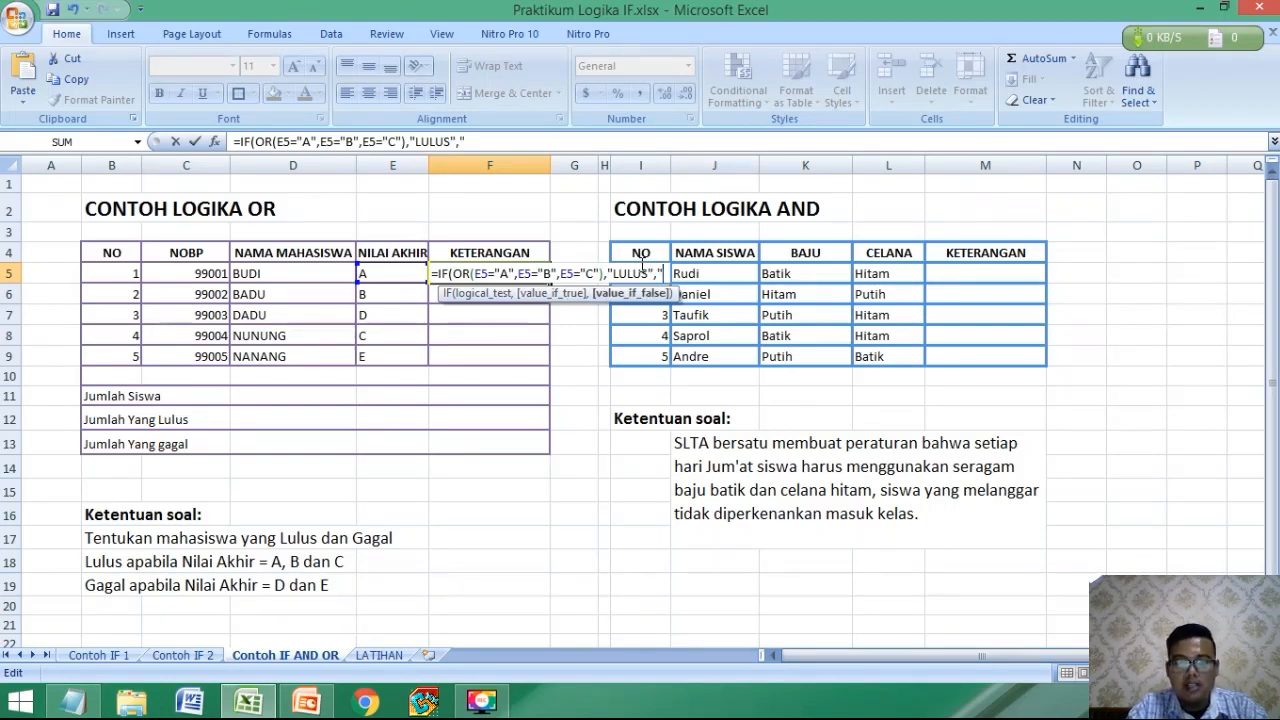
type("\"GAGAL\"")
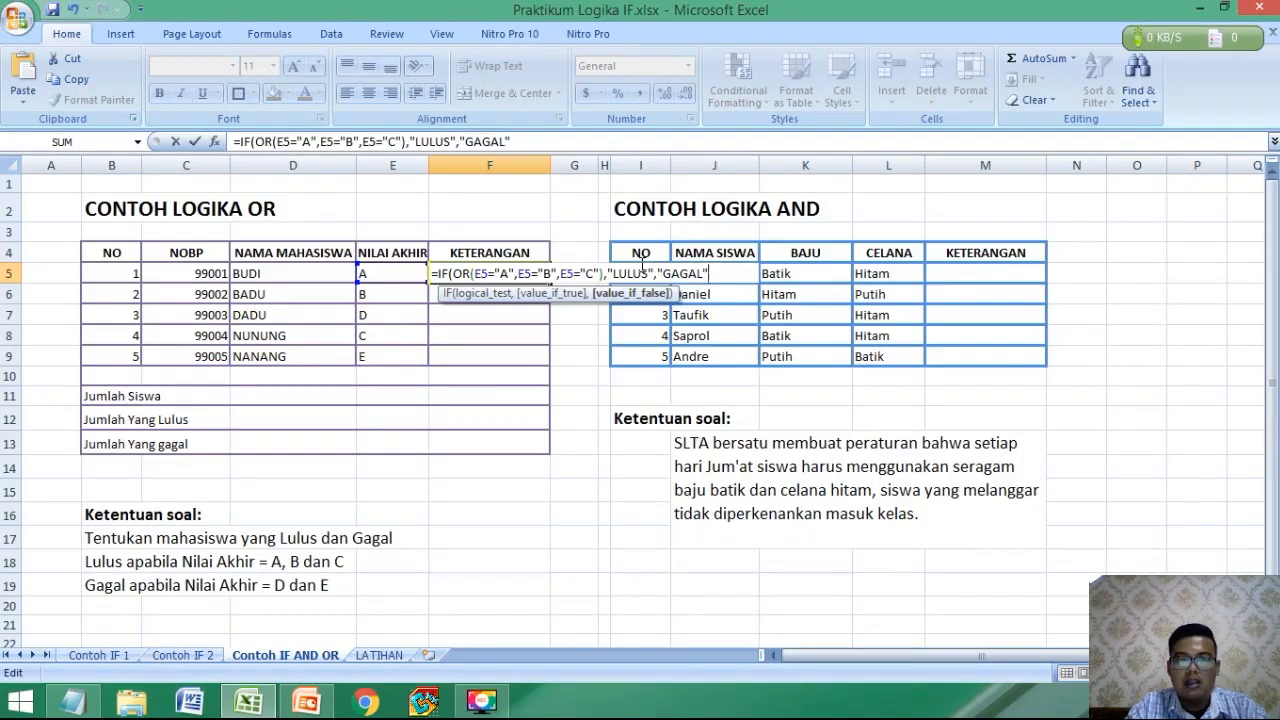
key("Return")
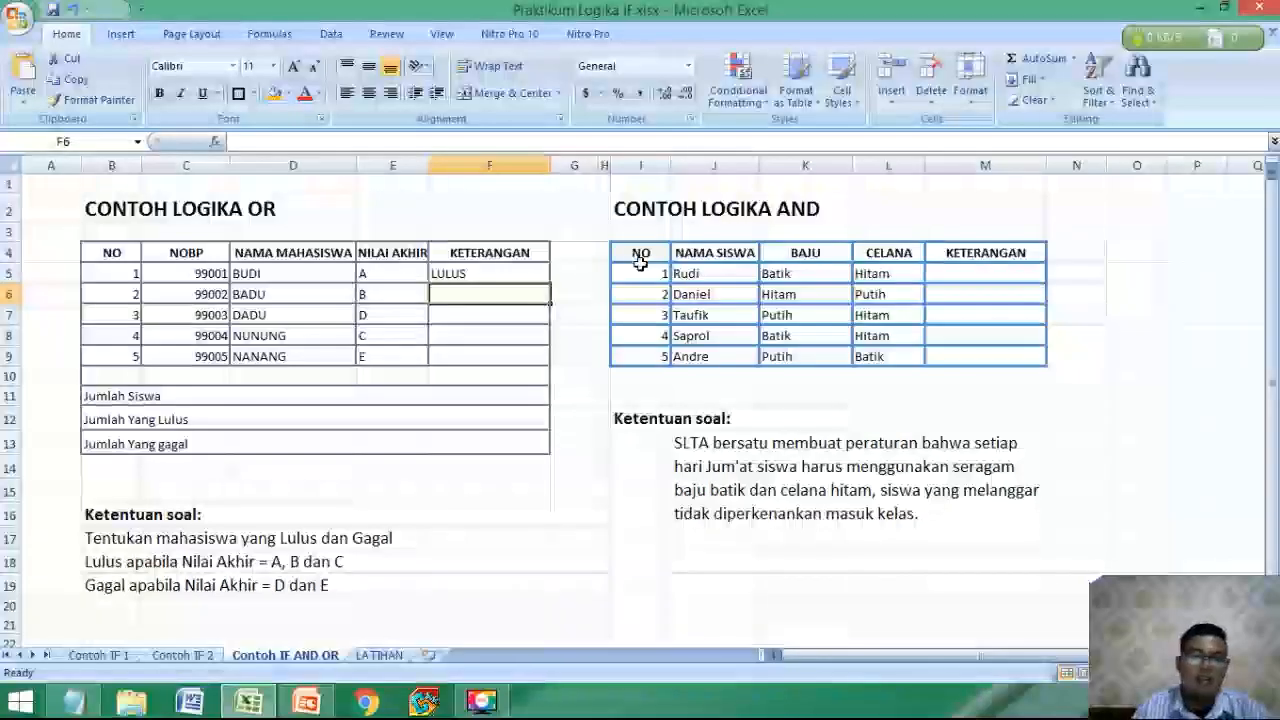
Fill the KETERANGAN formula from F5 down to F9 for the remaining students.
left_click(525, 276)
left_click_drag(549, 283, 549, 366)
left_click(515, 440)
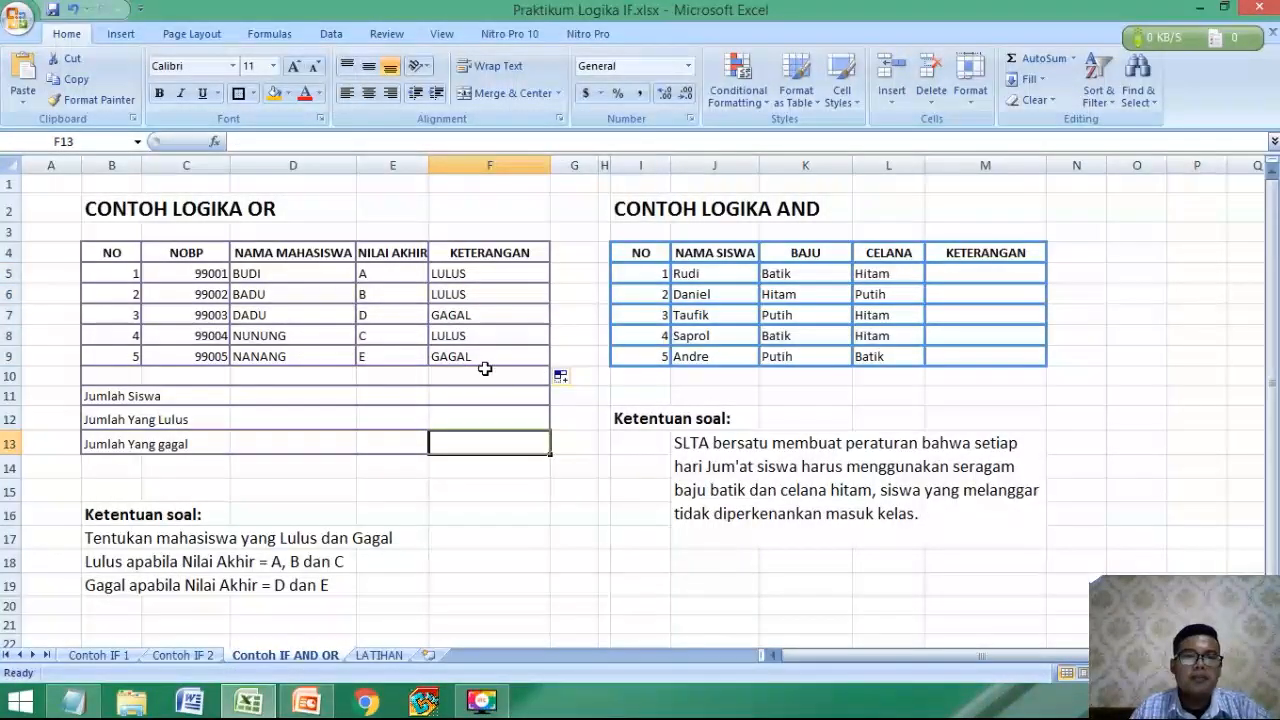
left_click(474, 273)
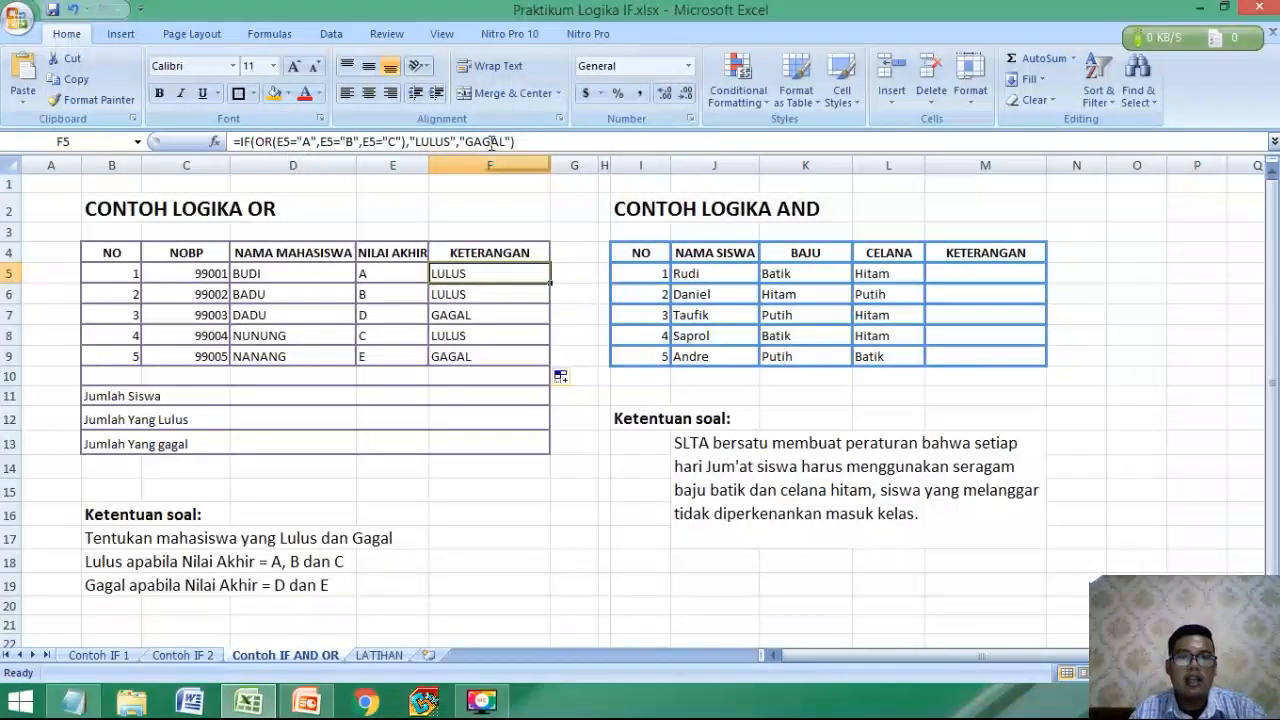
Count the students for Jumlah Siswa in F11 with =COUNTA(F5:F9).
left_click(177, 400)
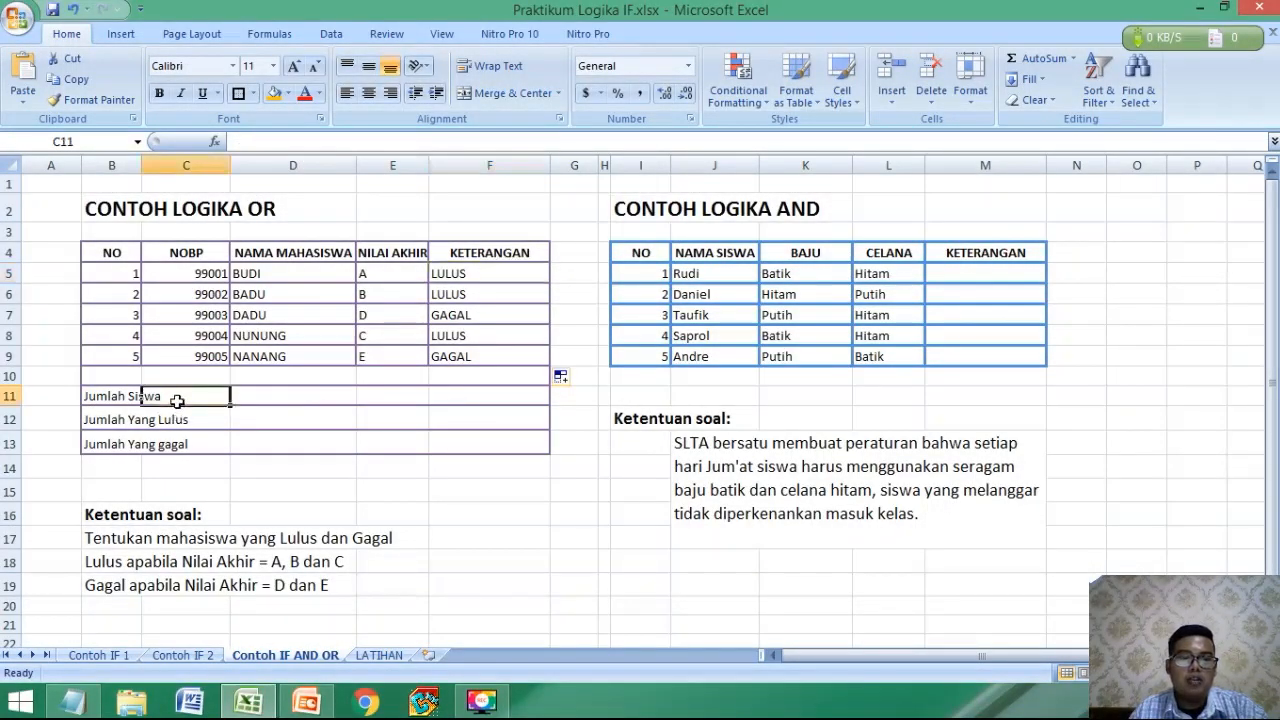
left_click(447, 395)
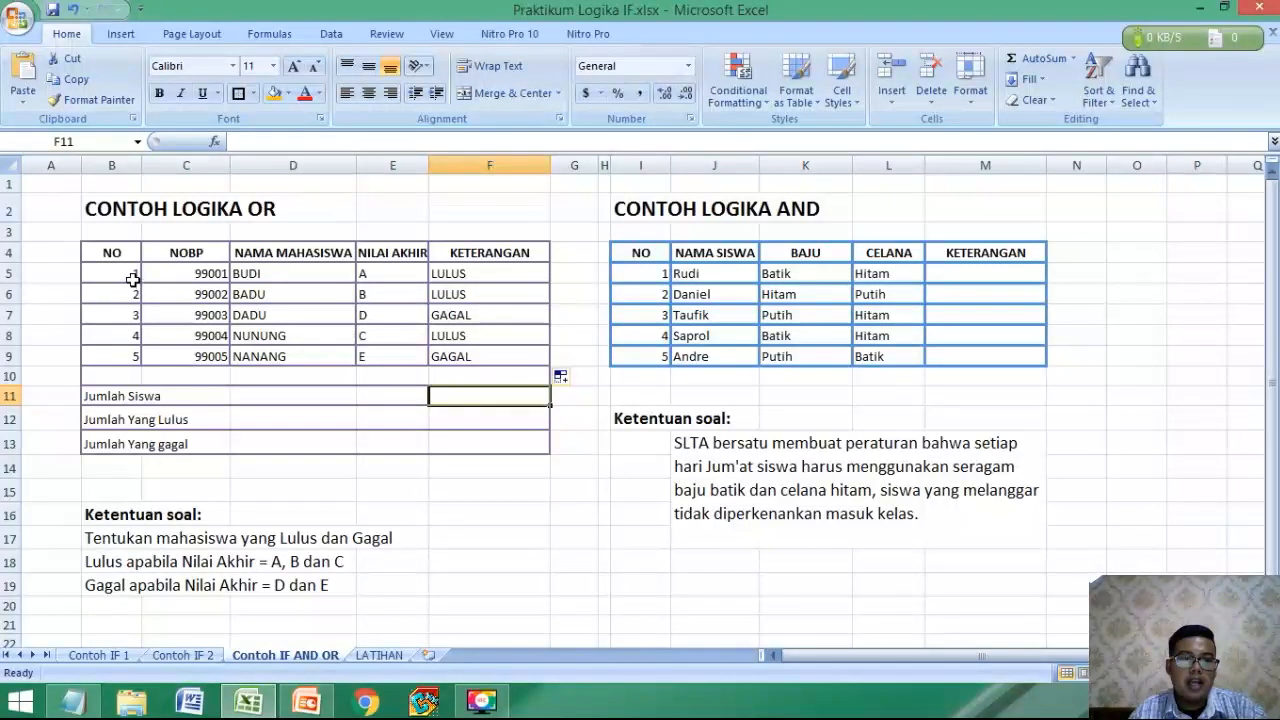
left_click(468, 417)
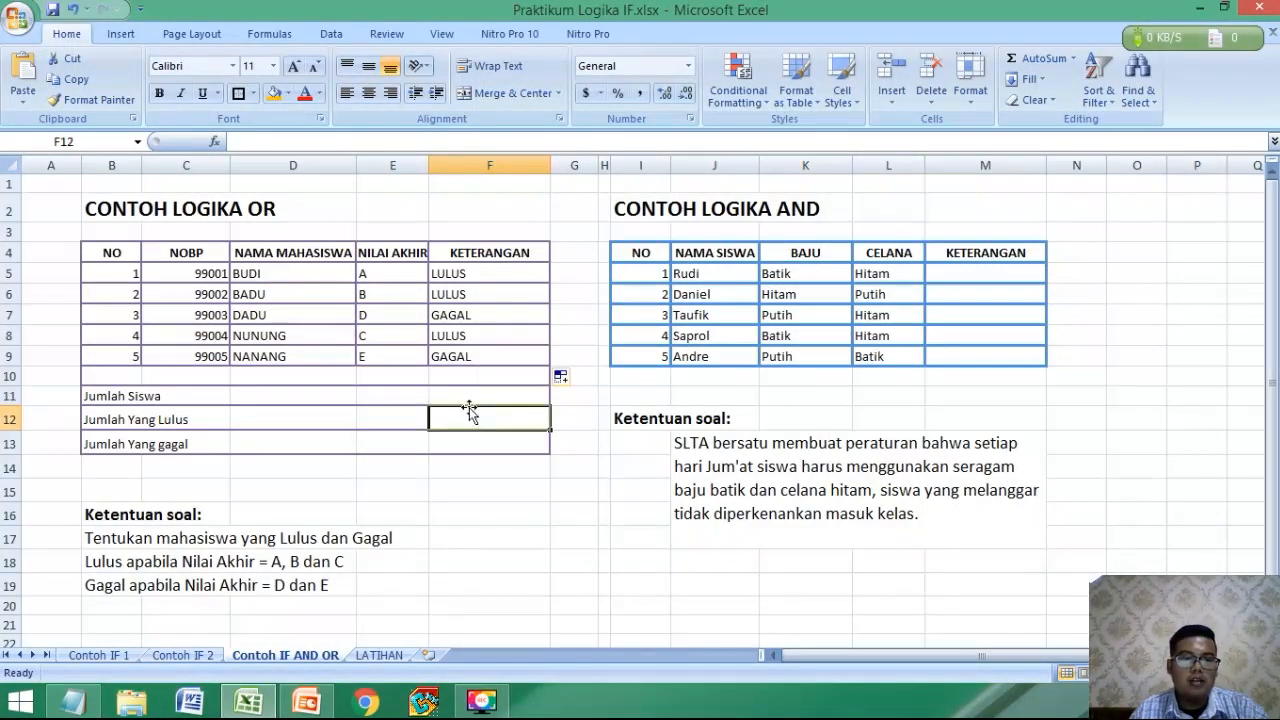
left_click(475, 395)
type("=C")
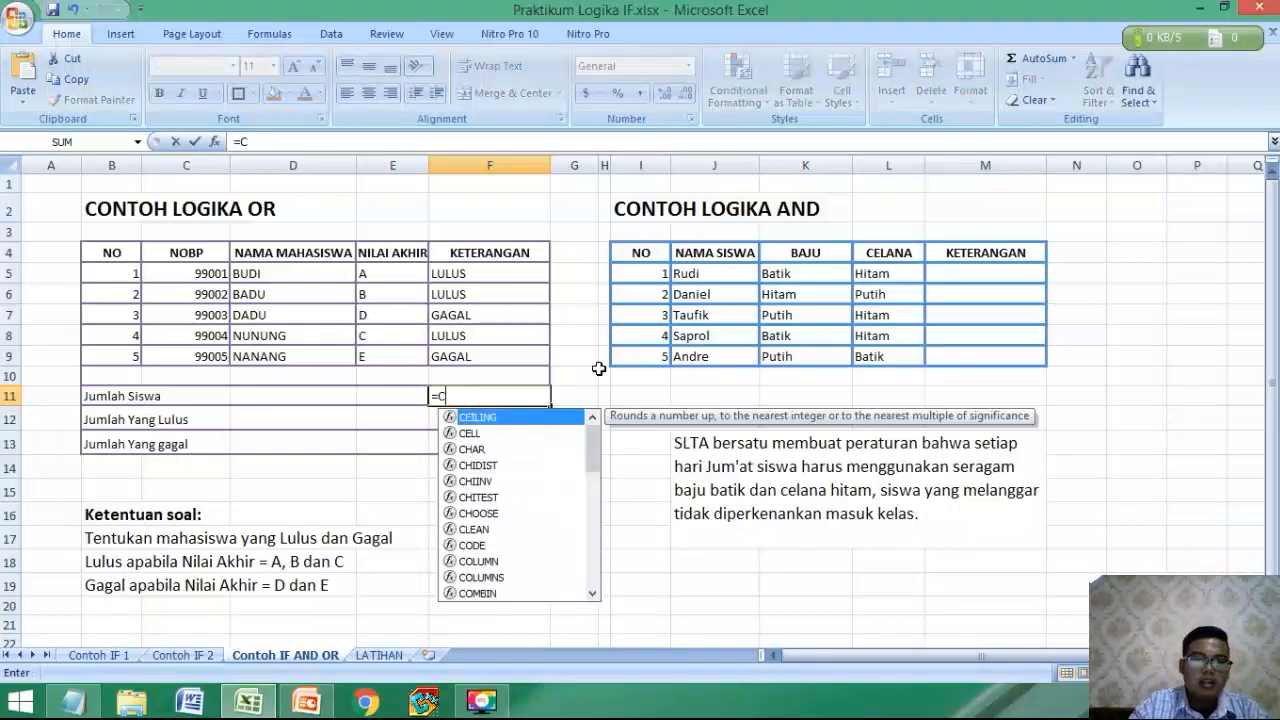
type("OUNTA(")
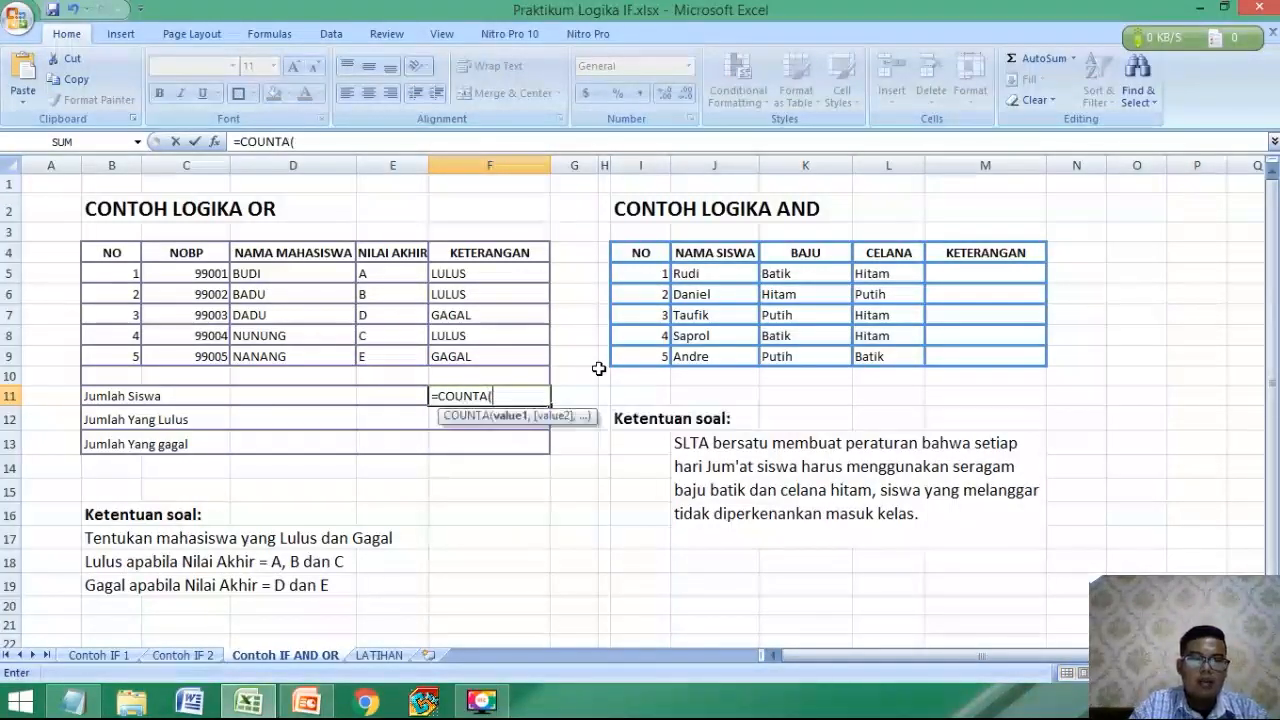
left_click_drag(468, 277, 467, 352)
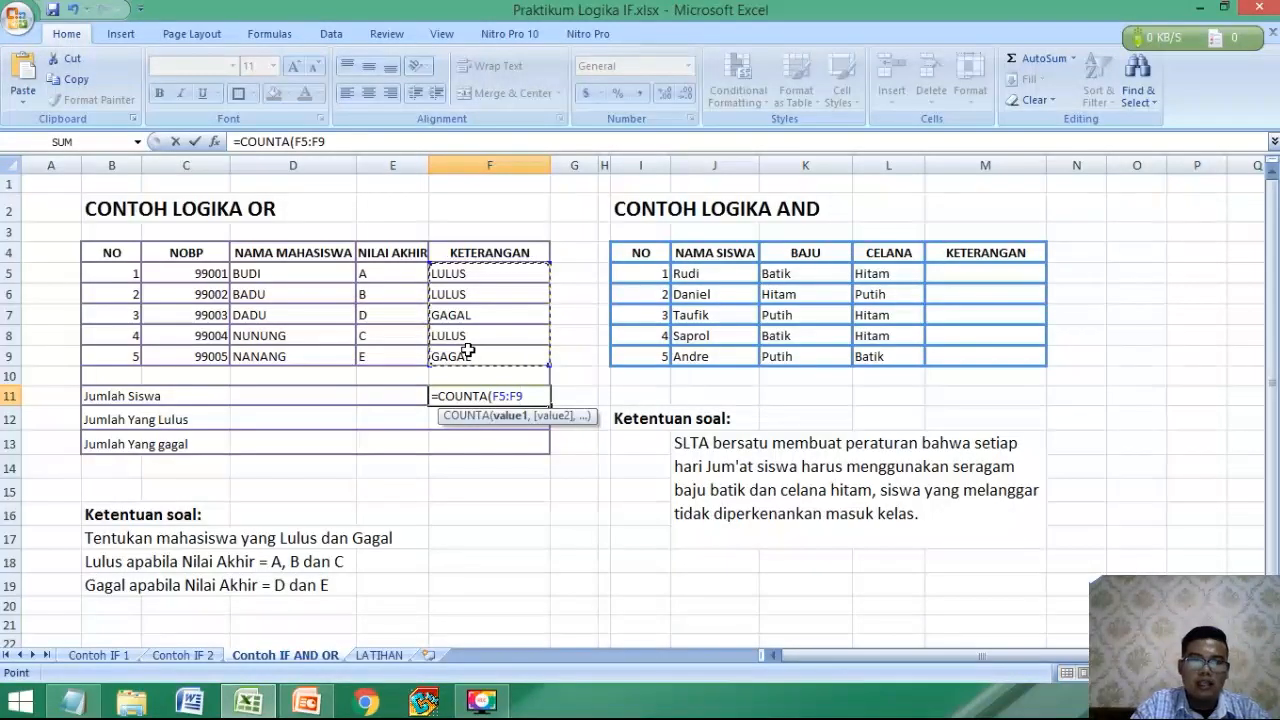
type("0")
key("BackSpace")
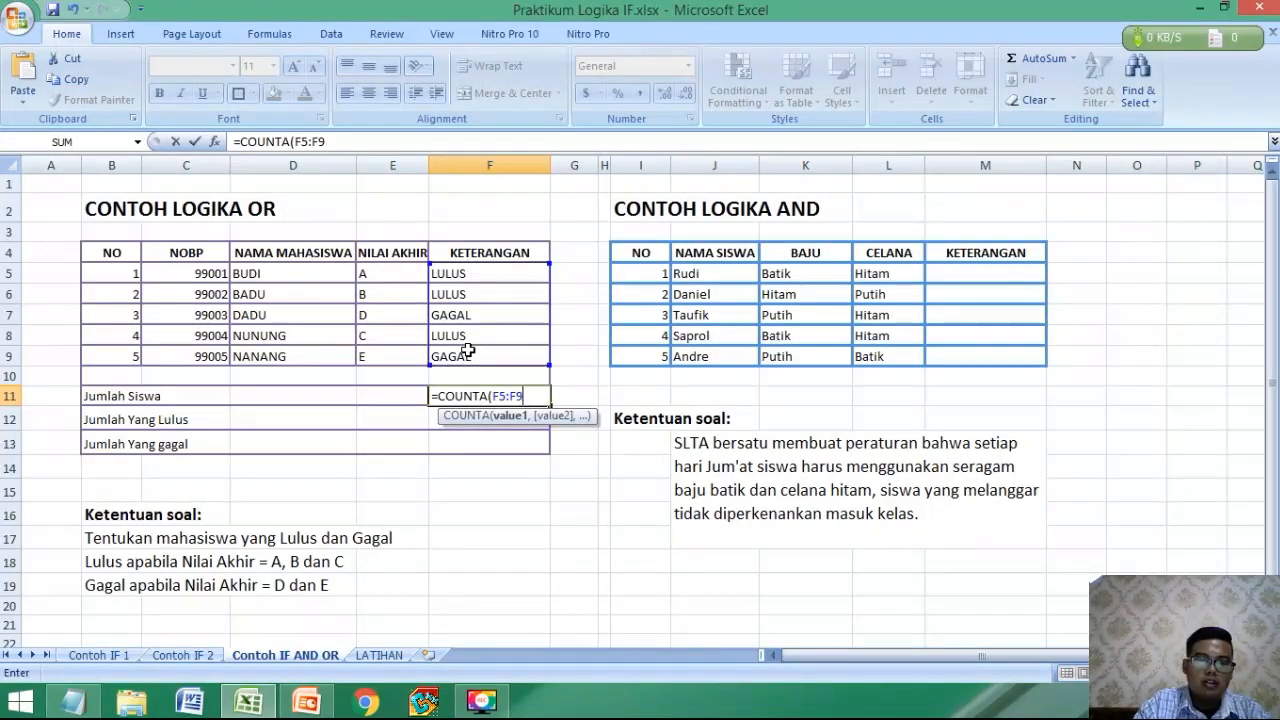
key("Return")
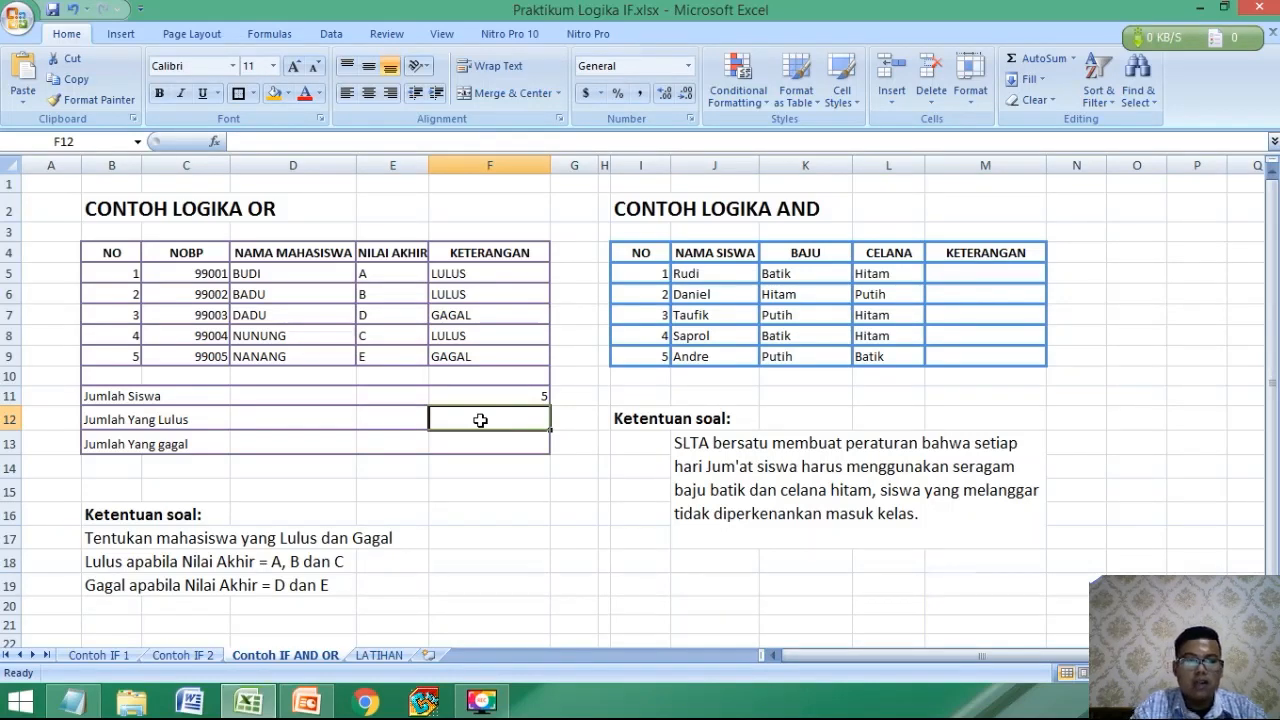
Count the passing students for Jumlah Yang Lulus in F12 with =COUNTIF(F5:F9,"LULUS").
type("=COUN")
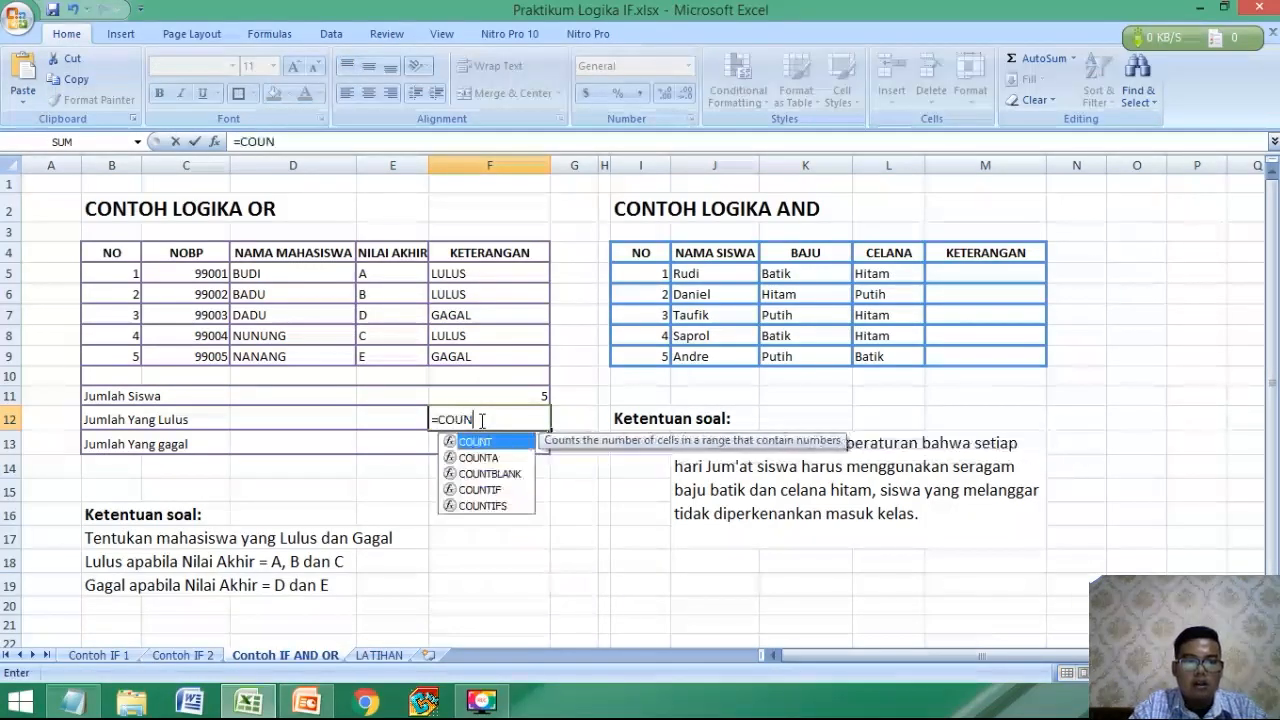
type("TIF(")
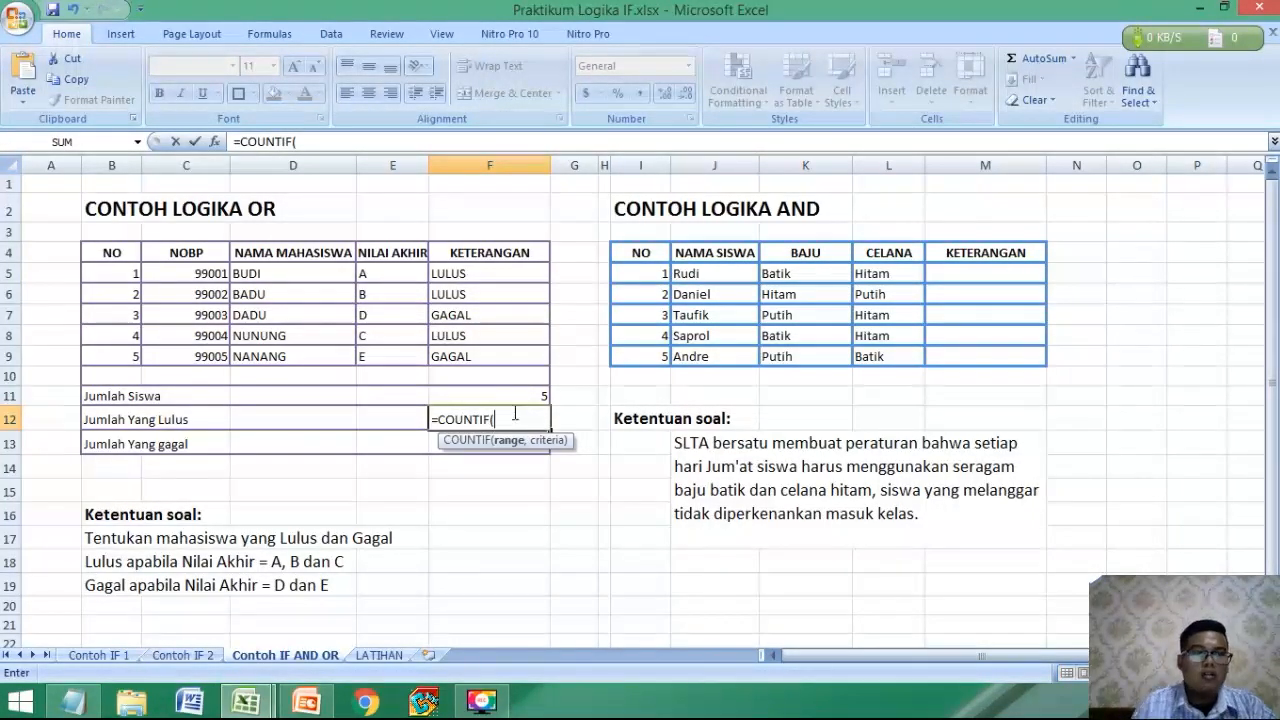
left_click_drag(470, 275, 463, 356)
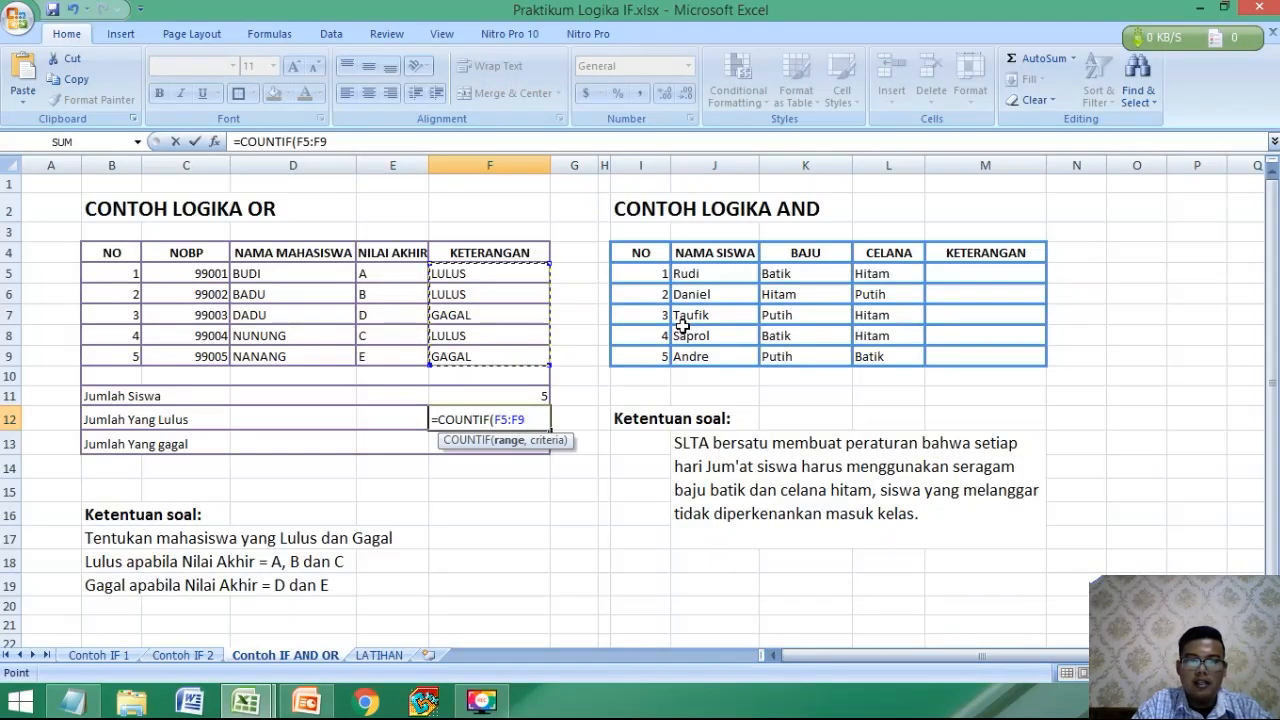
type(",")
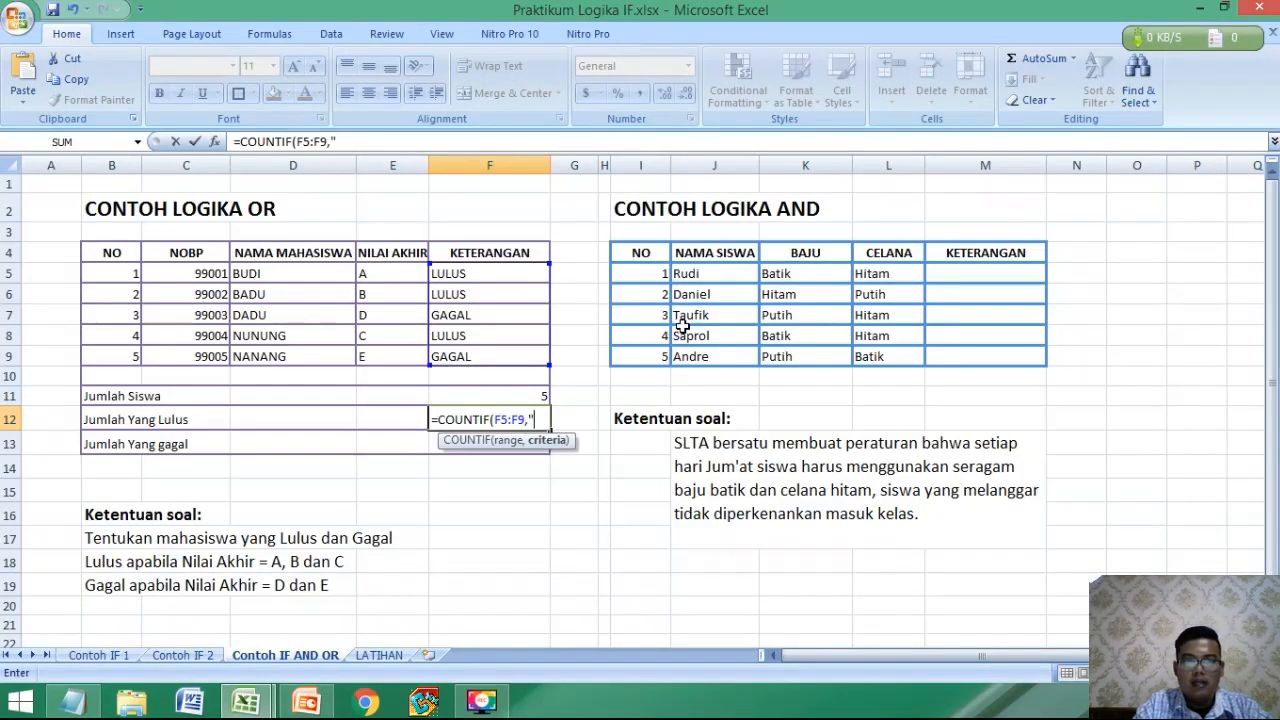
type("\"LULUS\"")
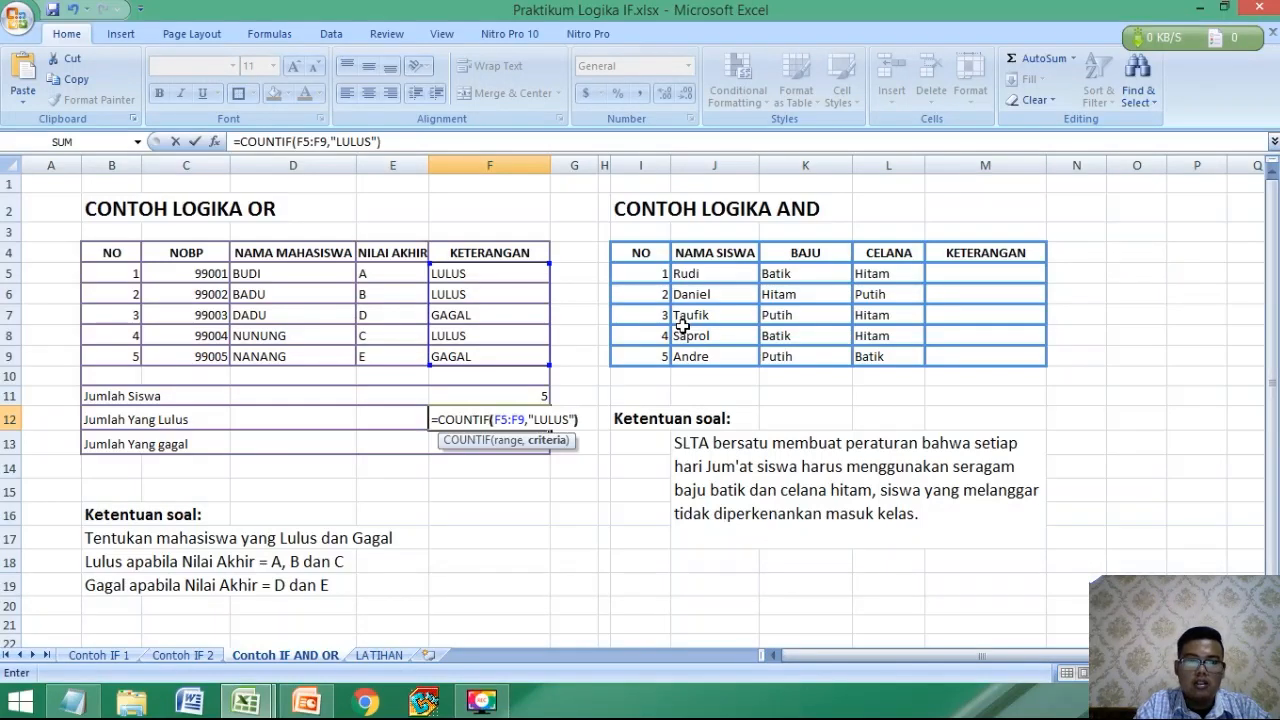
key("Return")
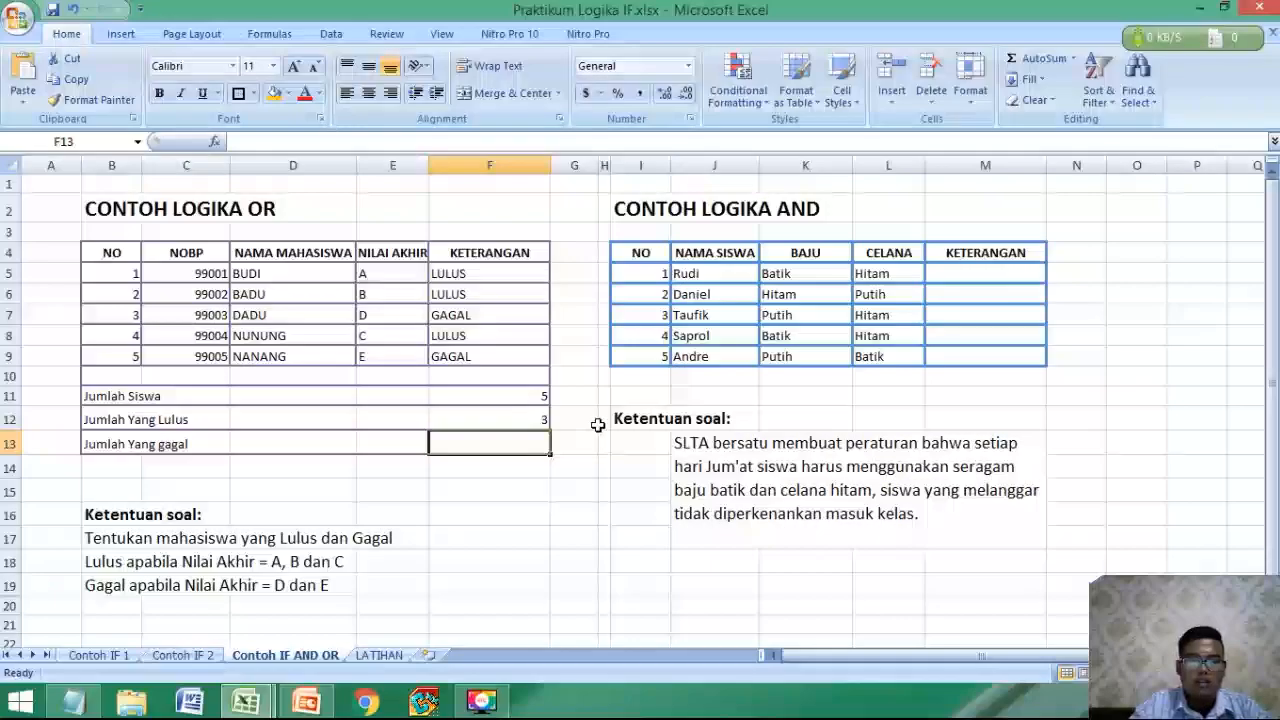
Enter =COUNIF(F5:F9,"GAGAL") in F13 as the formula for Jumlah Yang gagal.
type("=")
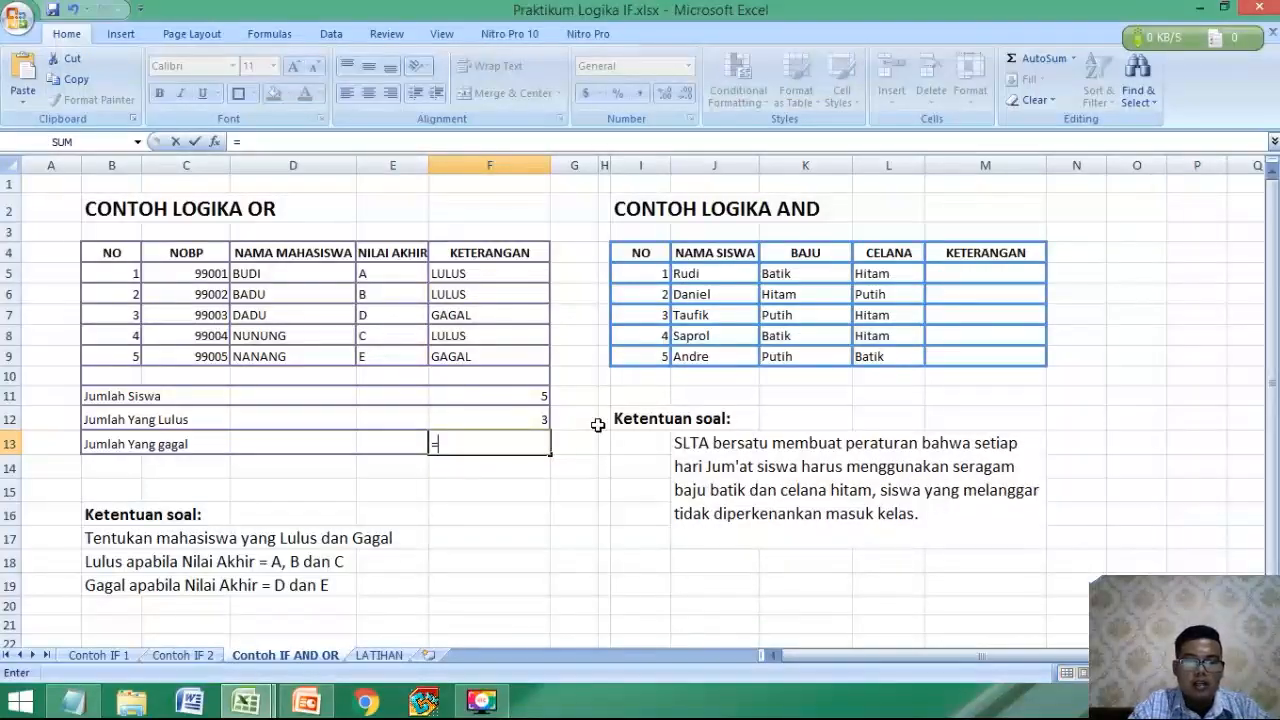
type("COUNI")
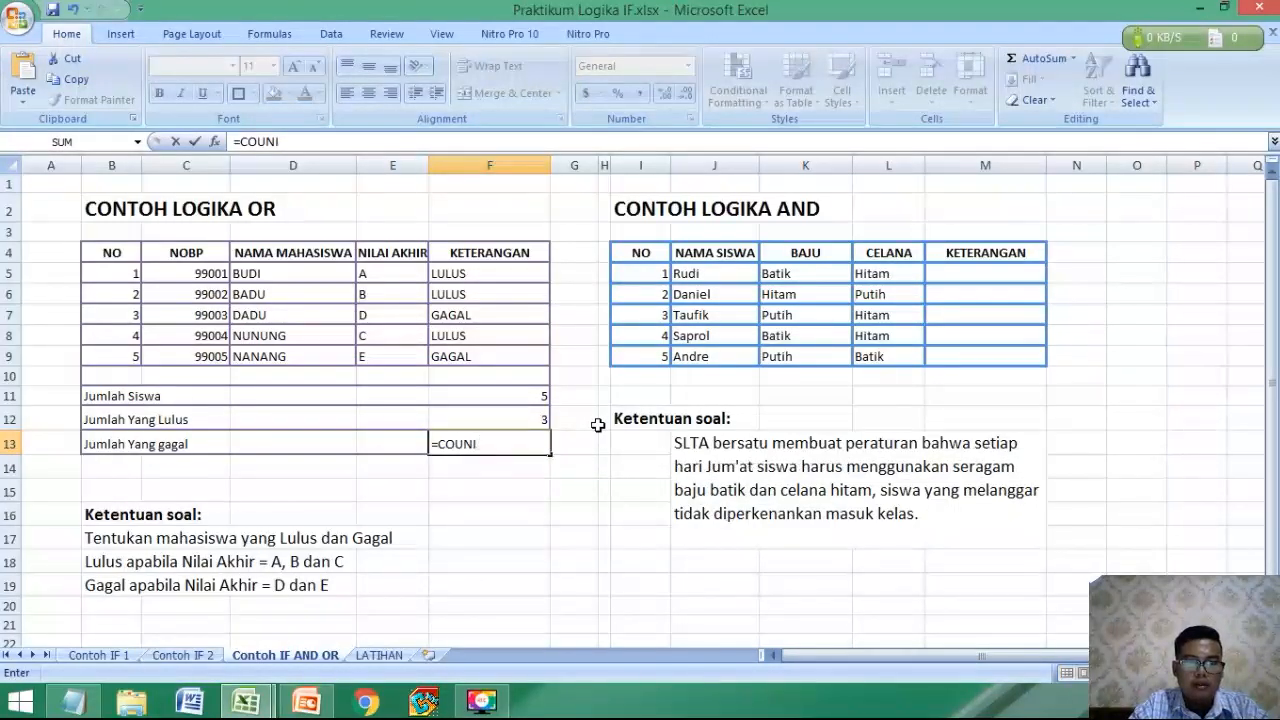
type("F(")
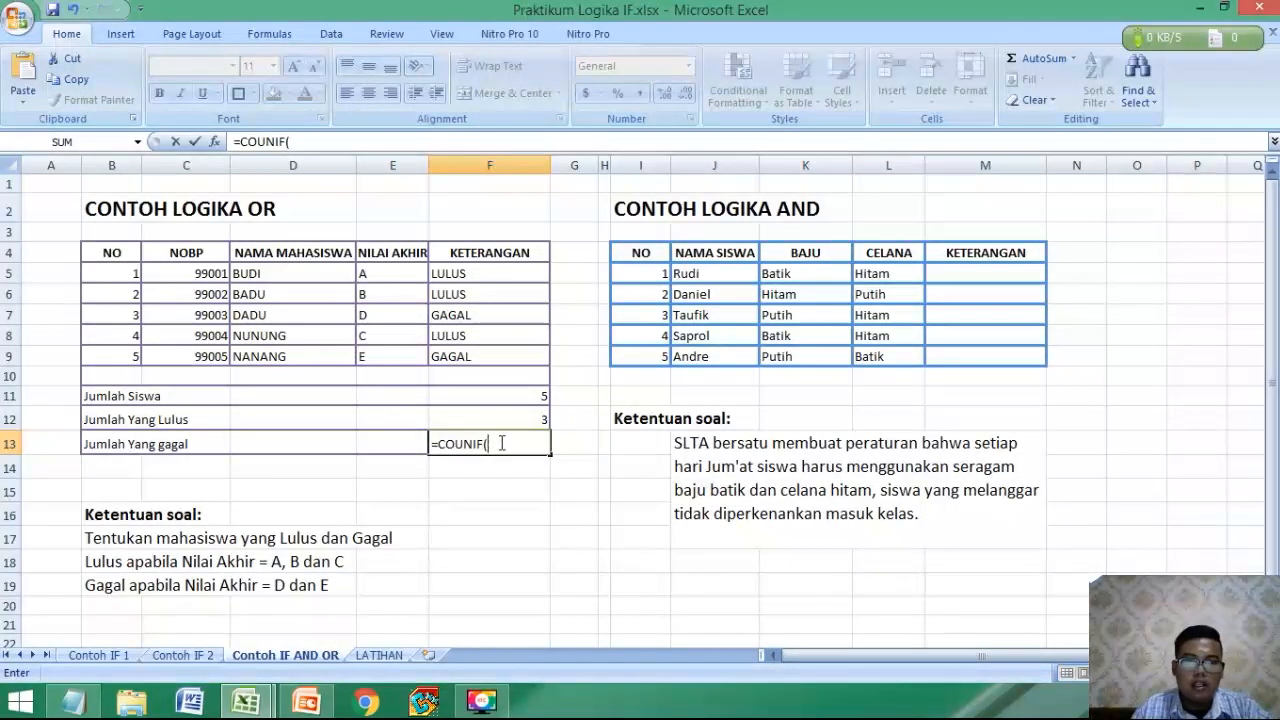
left_click_drag(480, 270, 459, 366)
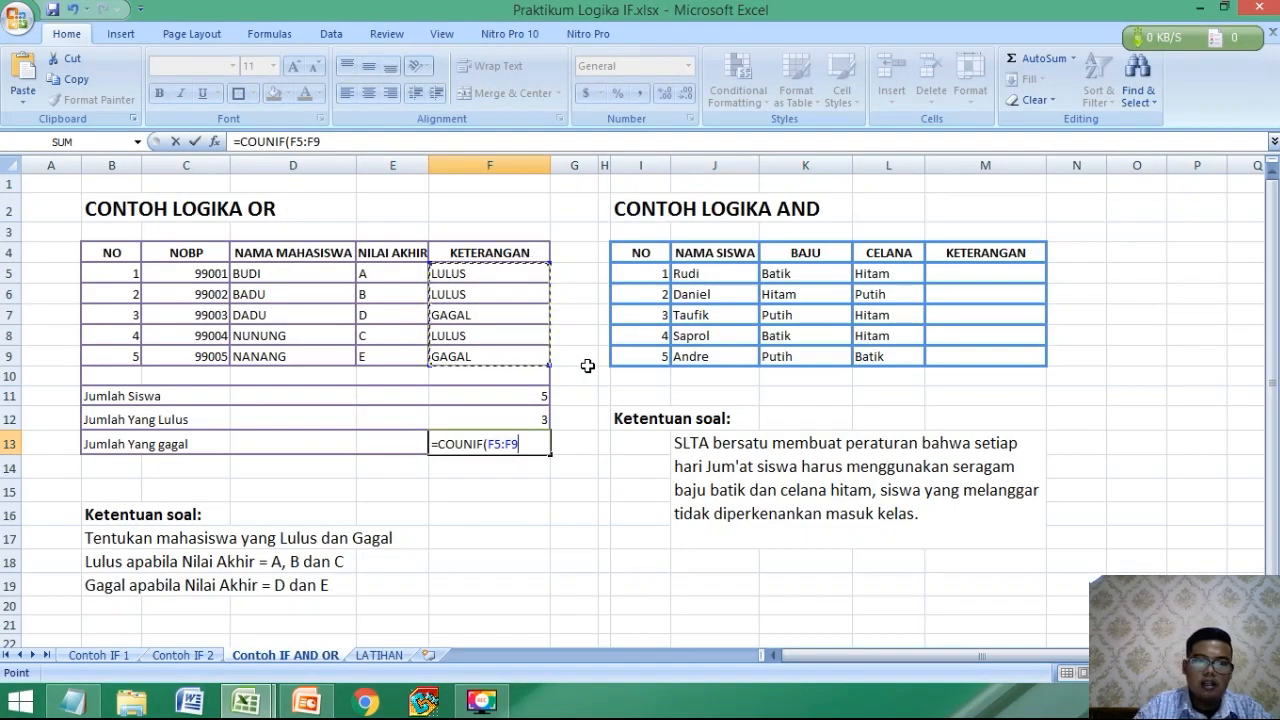
type(",\"GAGA")
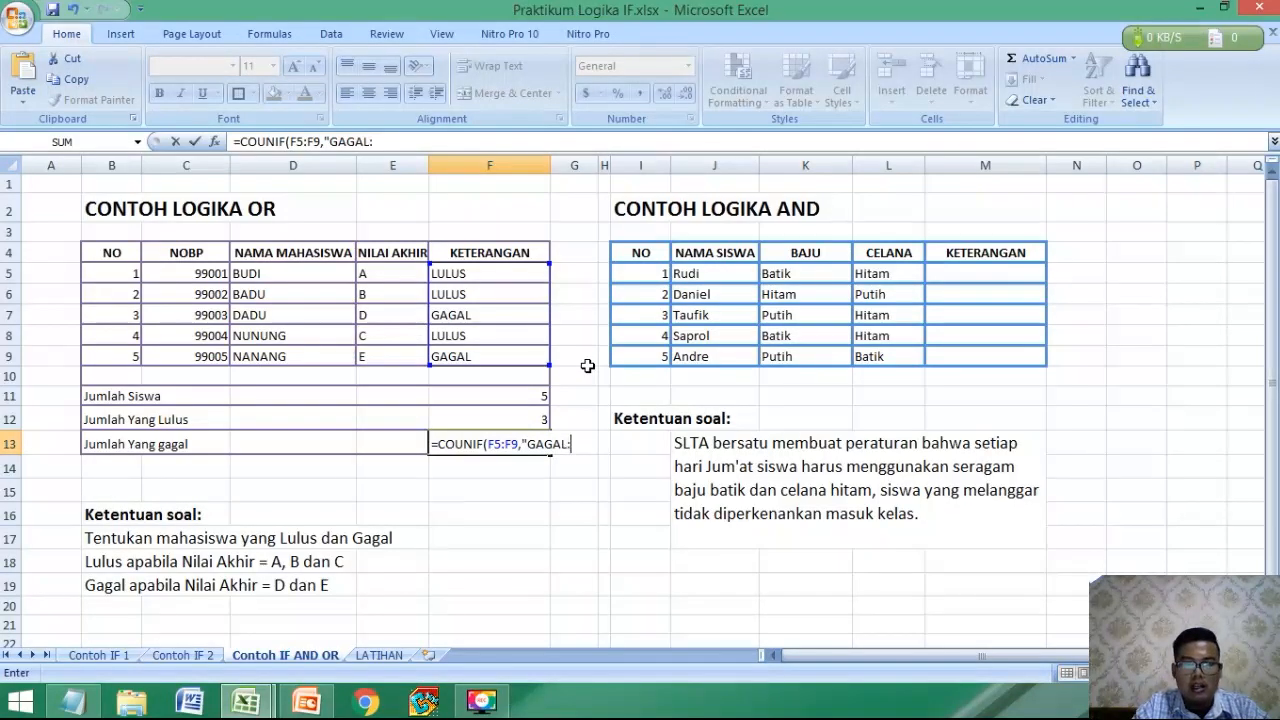
type("L:")
key("BackSpace")
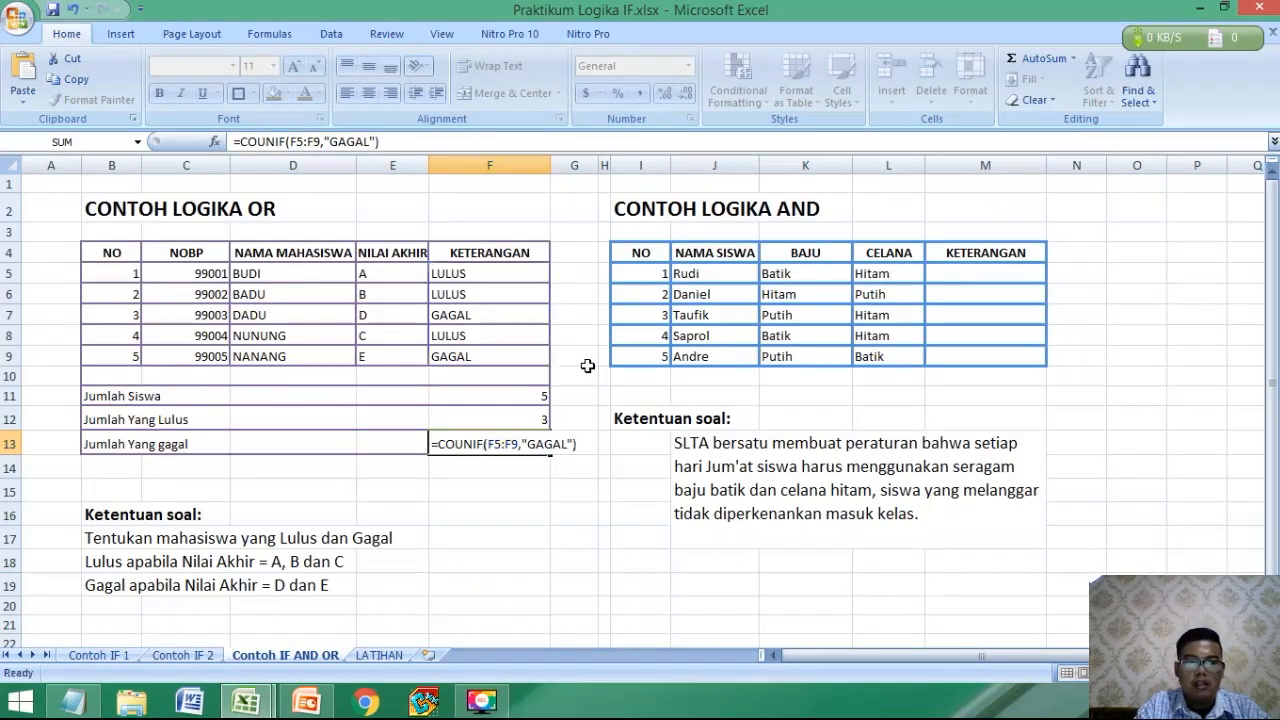
key("Return")
Try to repair the F13 formula by adding a closing parenthesis after F5:F9.
left_click(483, 444)
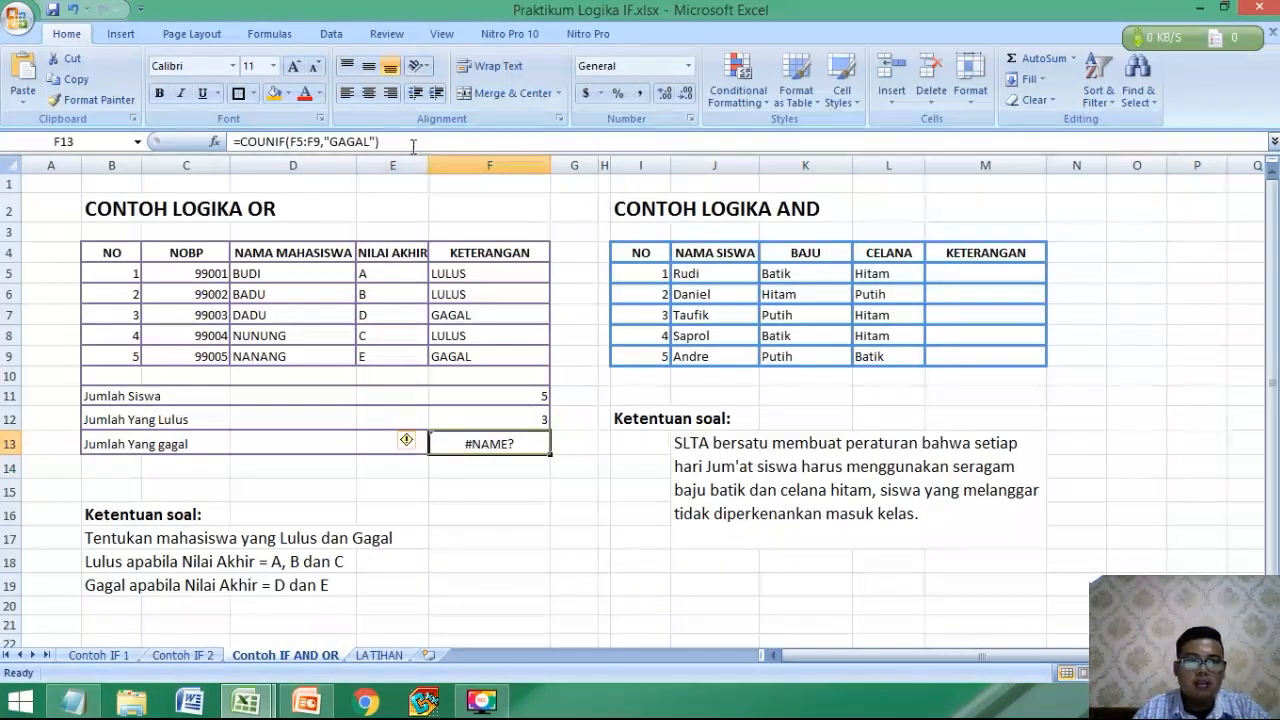
double_click(478, 444)
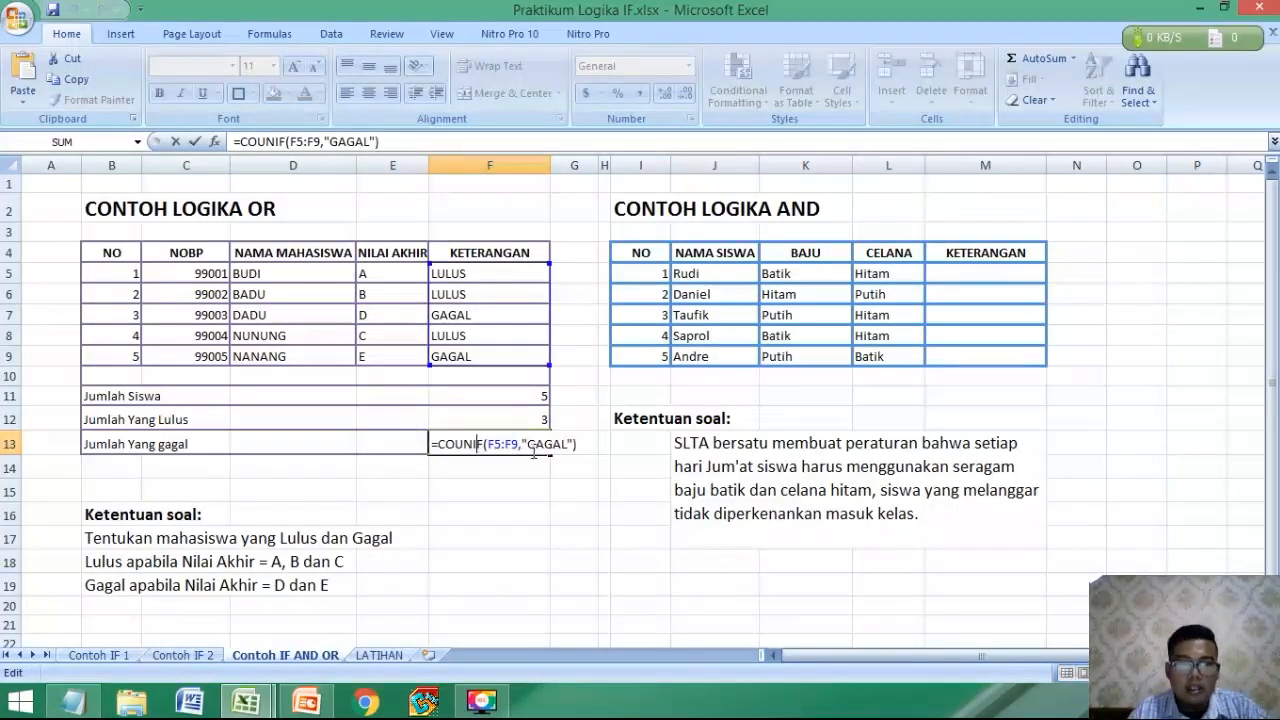
left_click(520, 443)
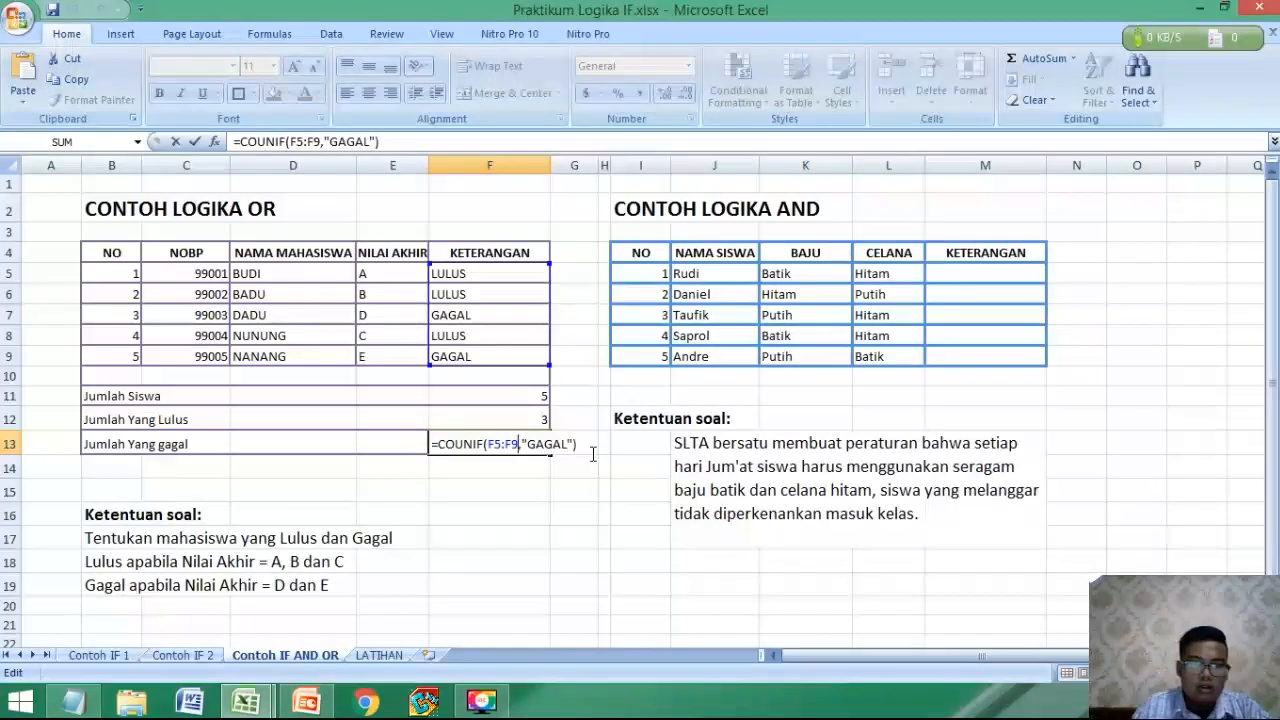
type(")")
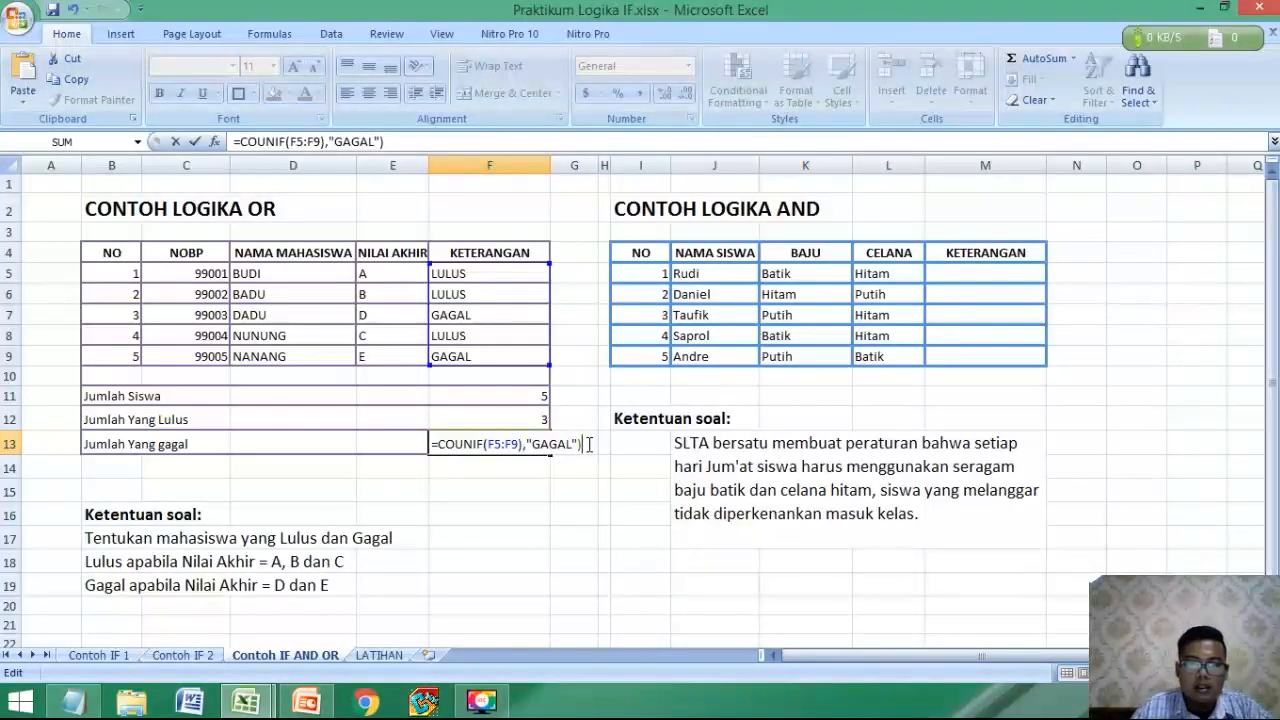
key("BackSpace")
key("Return")
key("Return")
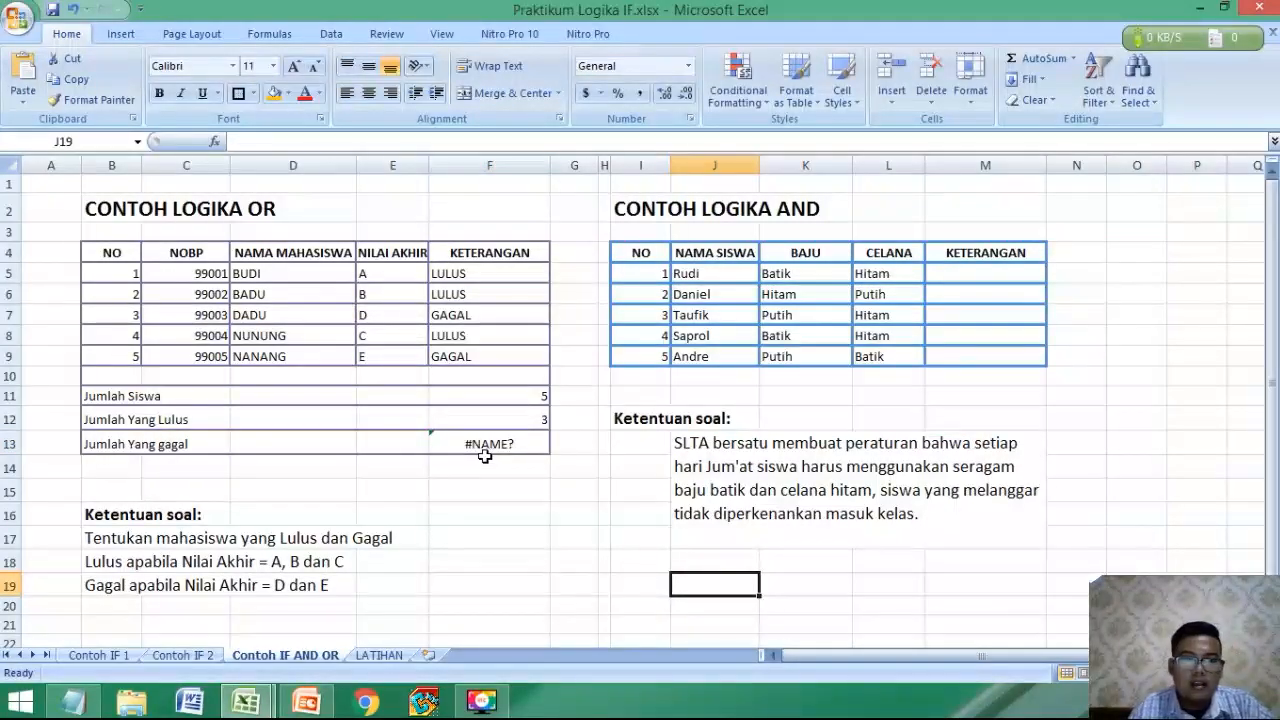
Correct the misspelled function name in the Jumlah Yang gagal formula in F13 to COUNTIF.
left_click(484, 455)
left_click(280, 141)
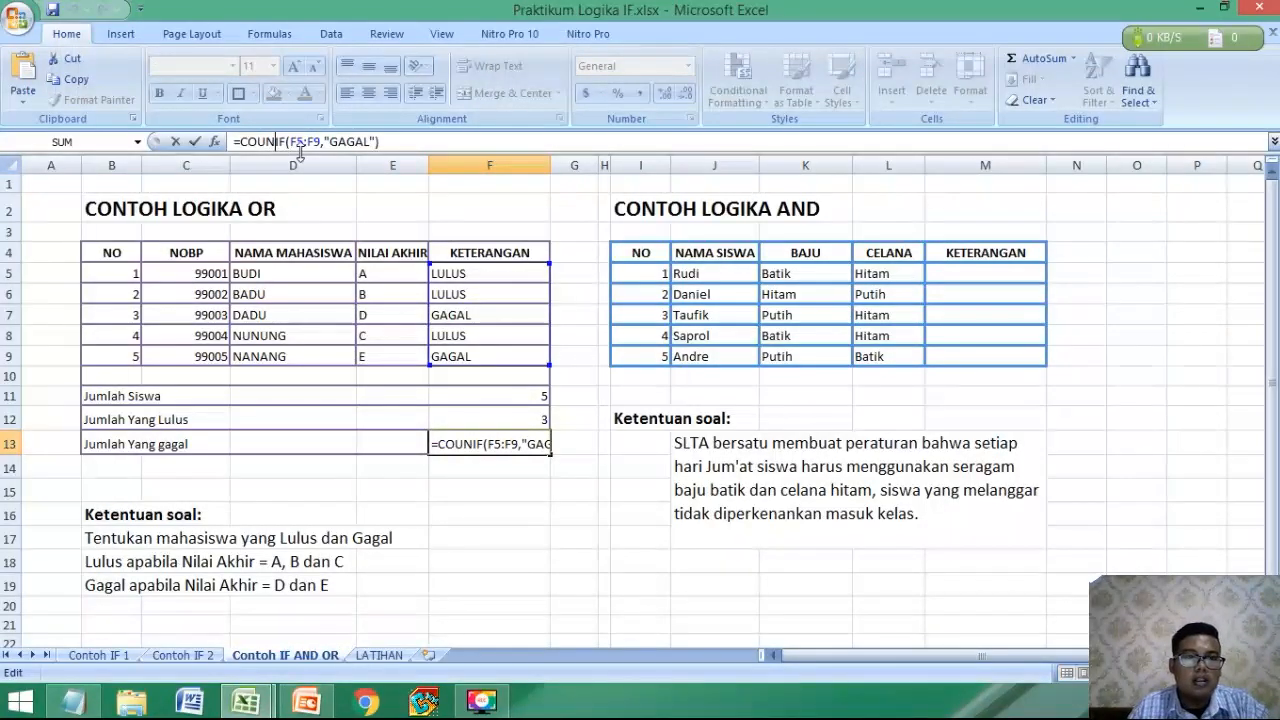
type("T")
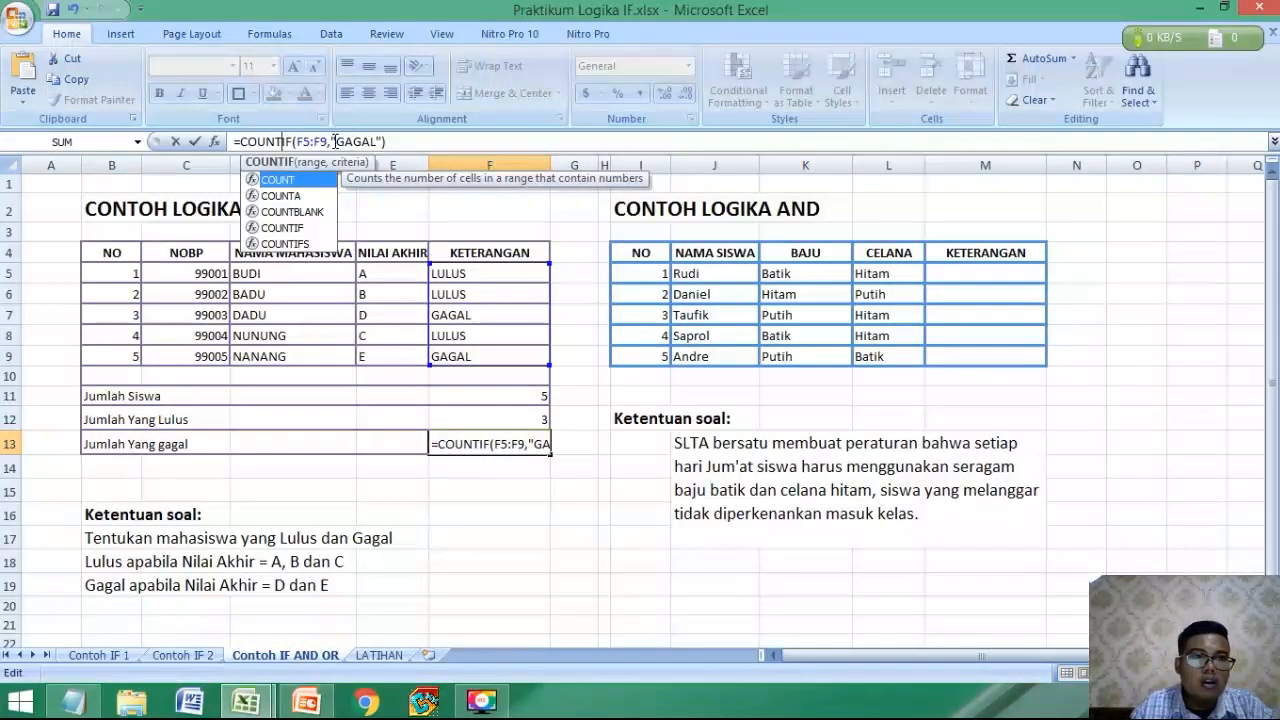
left_click(327, 141)
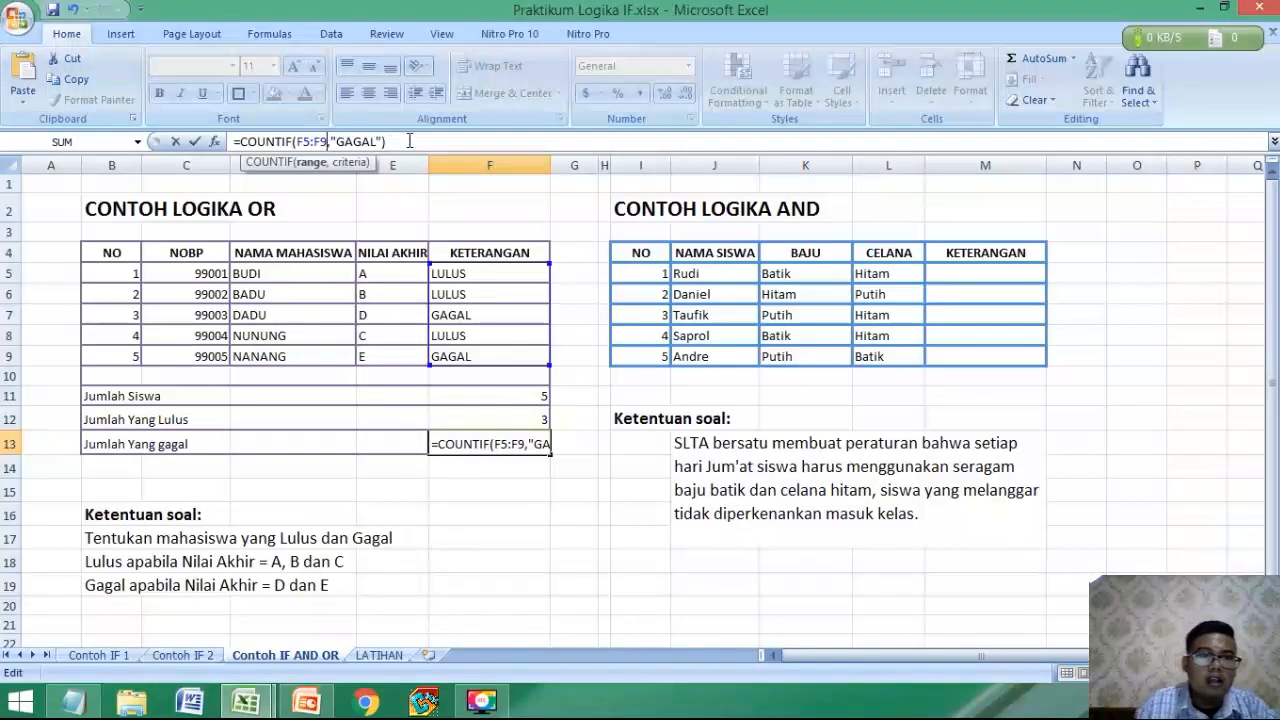
left_click(409, 141)
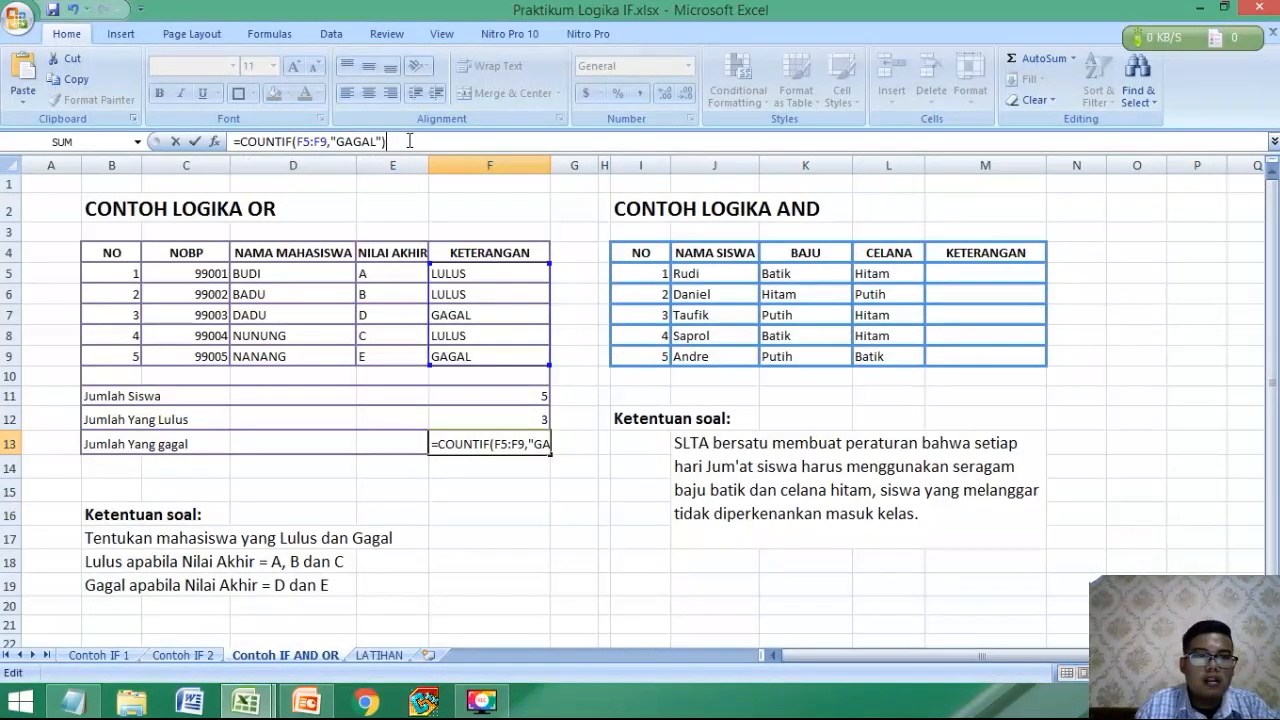
key("Return")
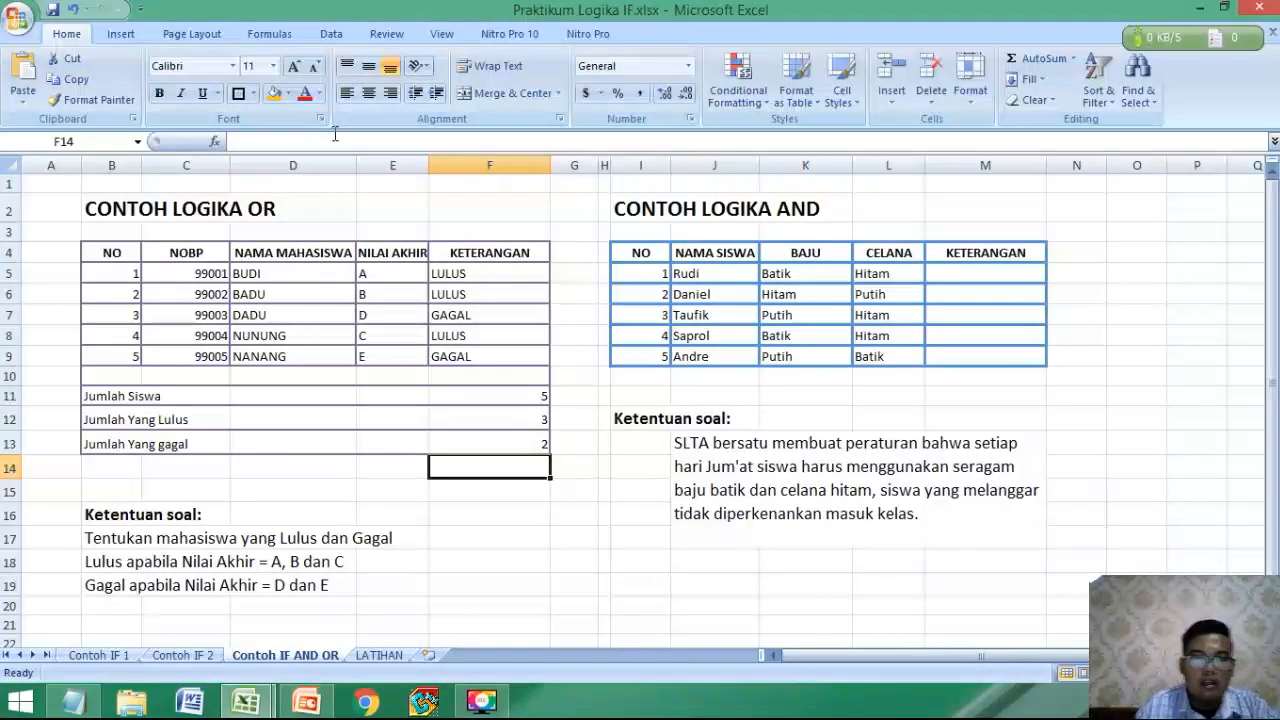
left_click(517, 438)
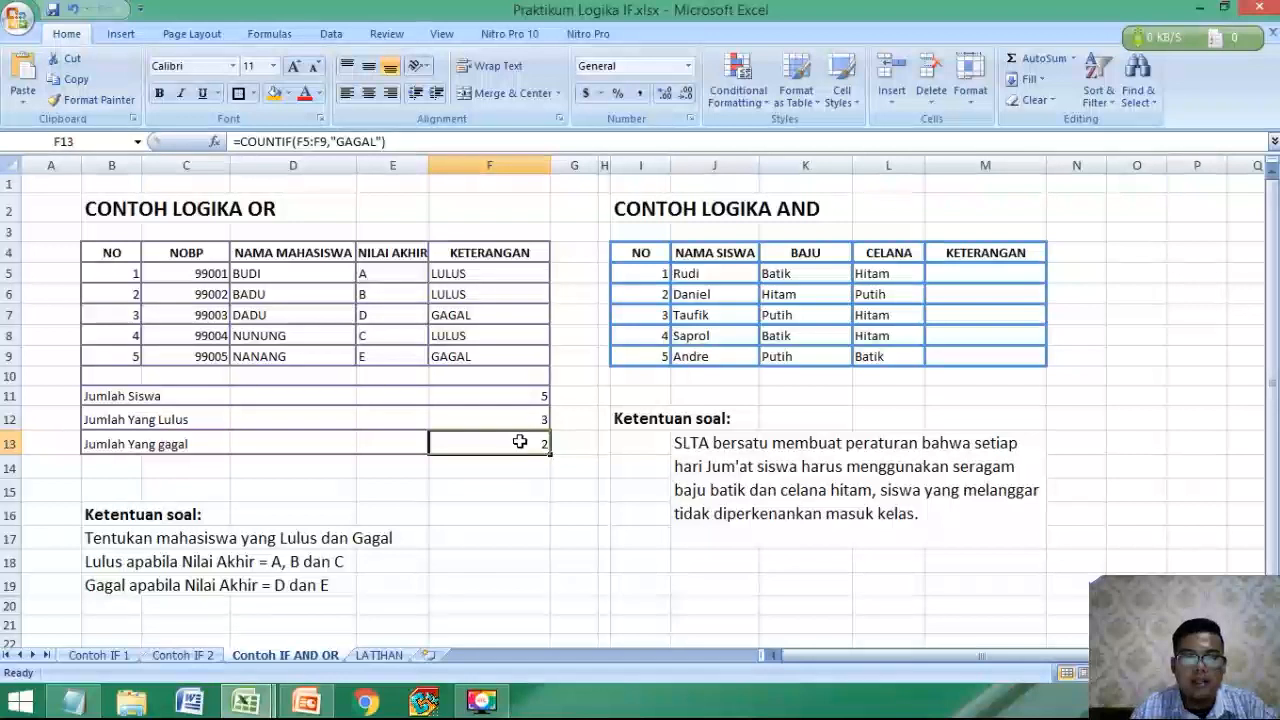
left_click(735, 413)
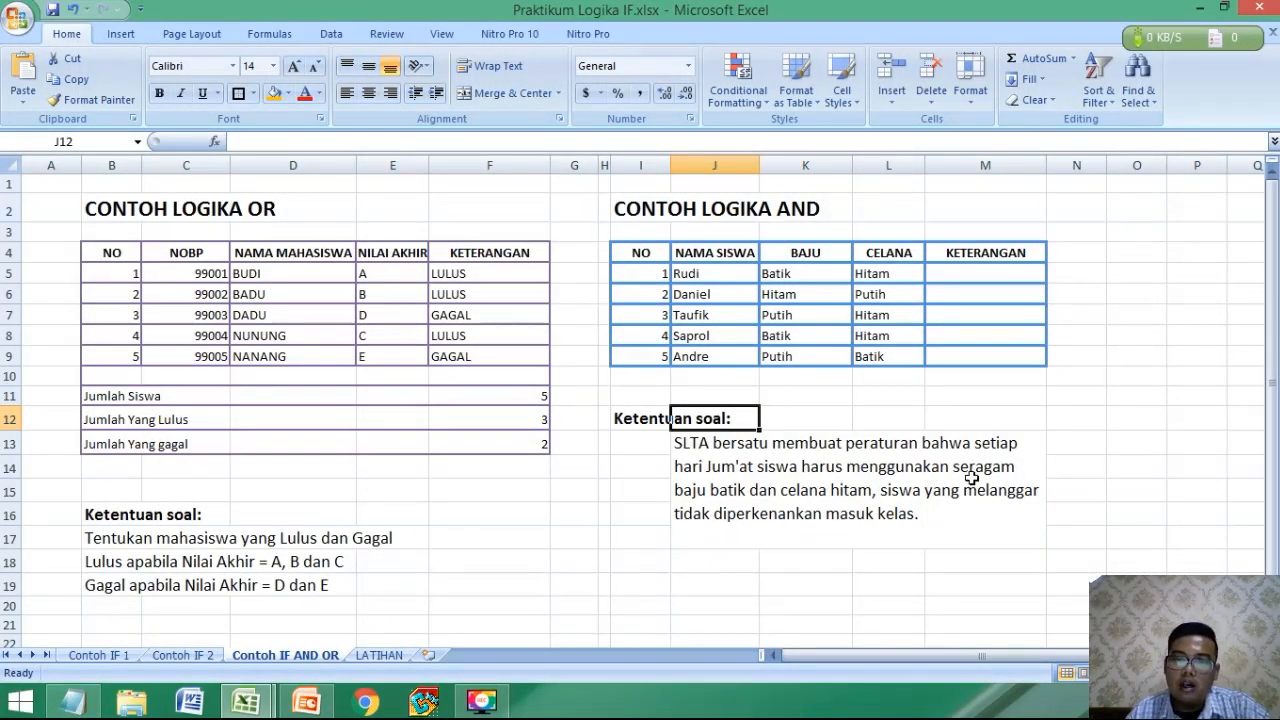
left_click(767, 497)
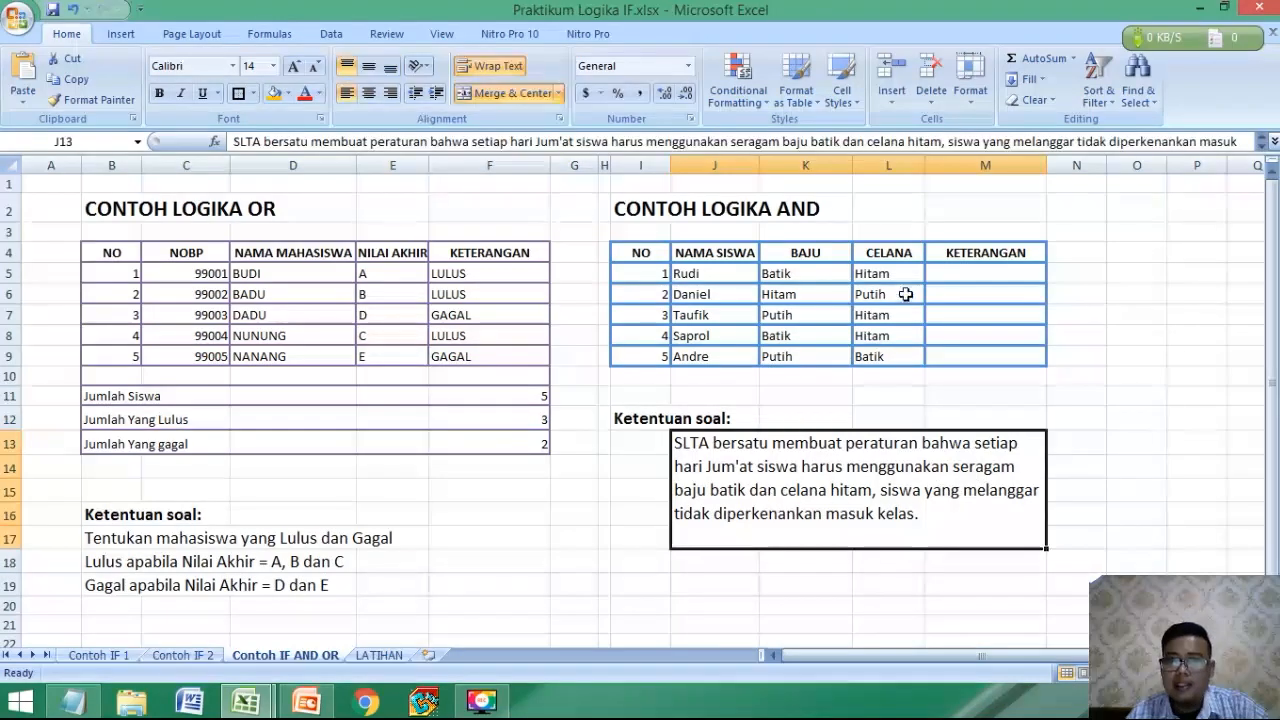
left_click(860, 292)
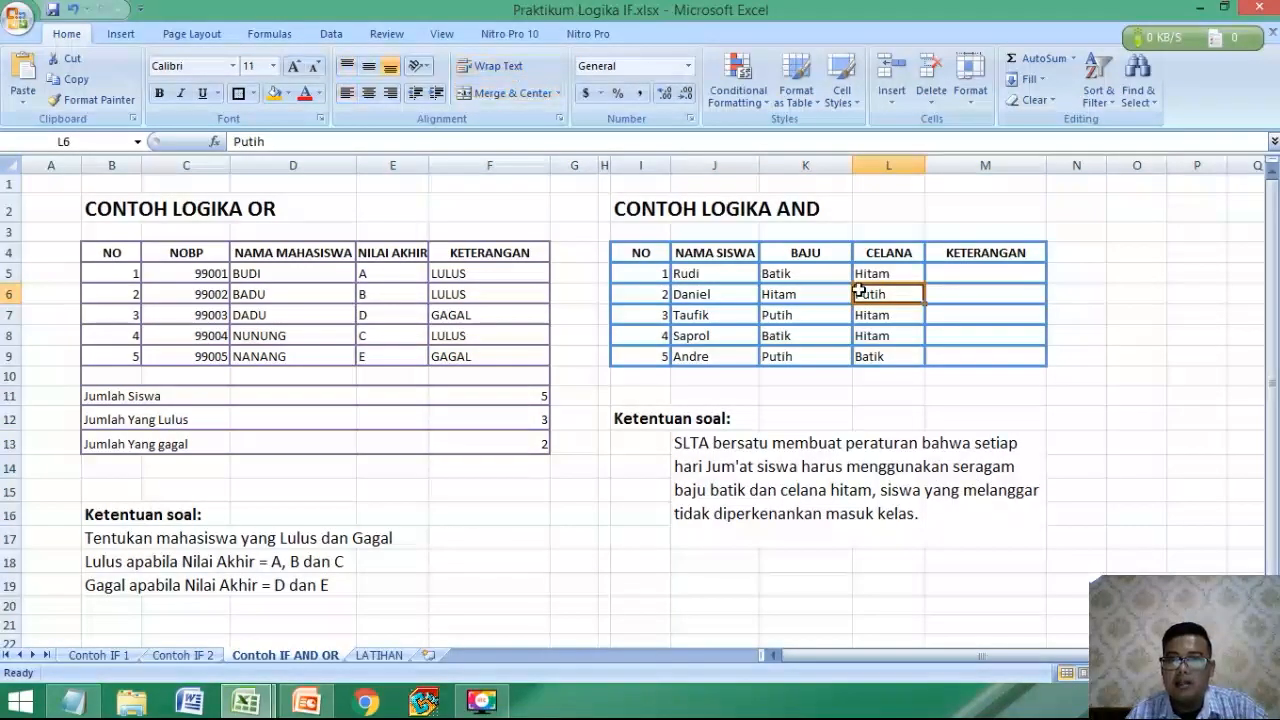
left_click(800, 276)
left_click(904, 272)
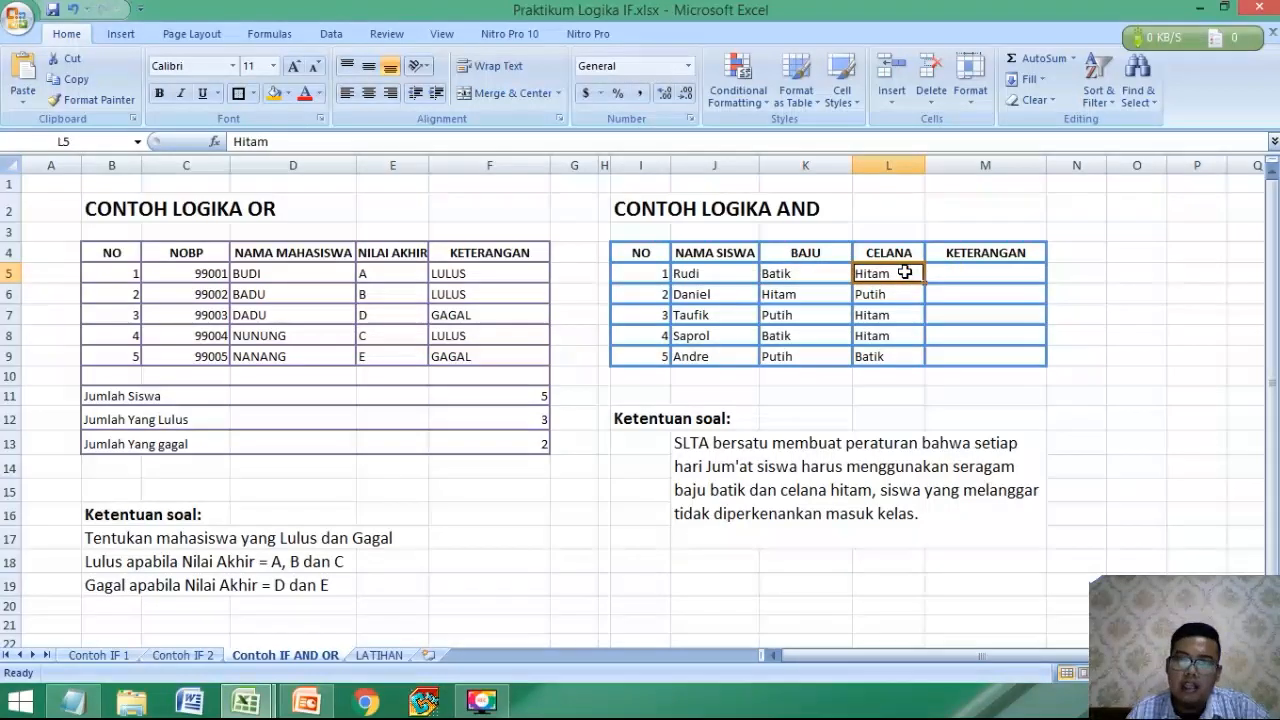
Begin the KETERANGAN formula in M5 with the condition =IF(AND(K5="BATIK",L5="HITAM"), for the first student's shirt and trousers.
left_click(977, 269)
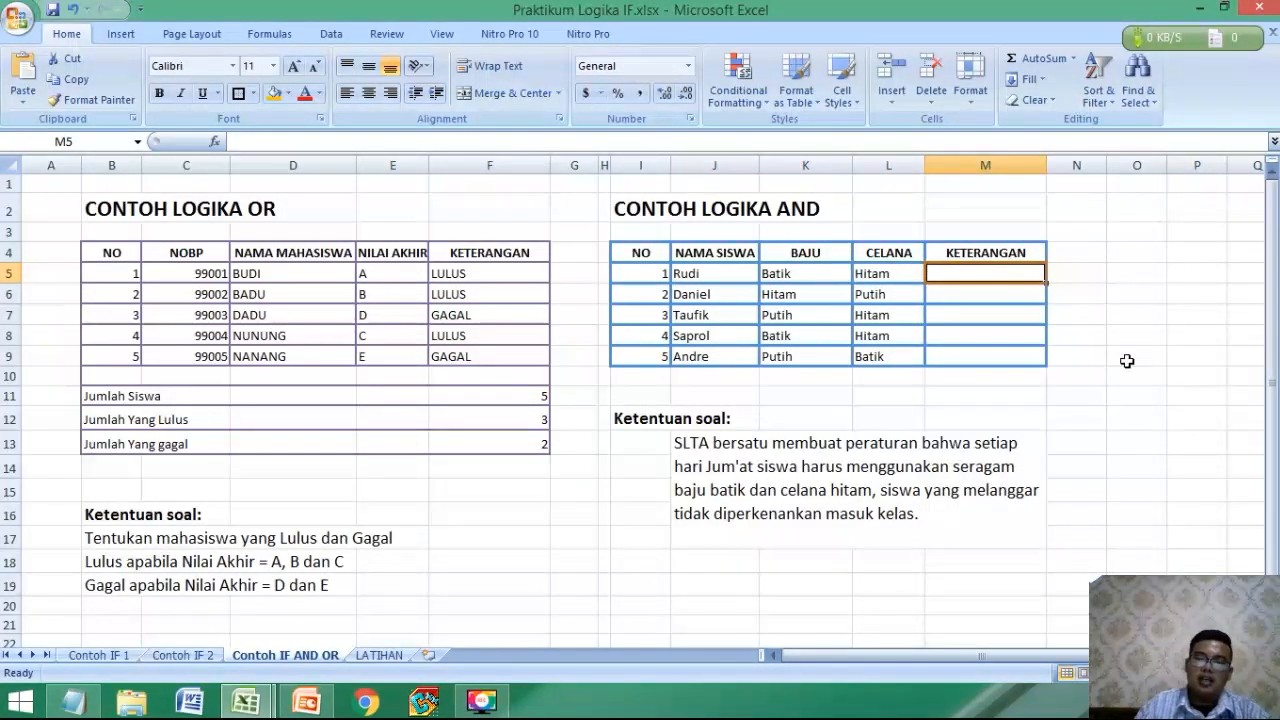
type("=")
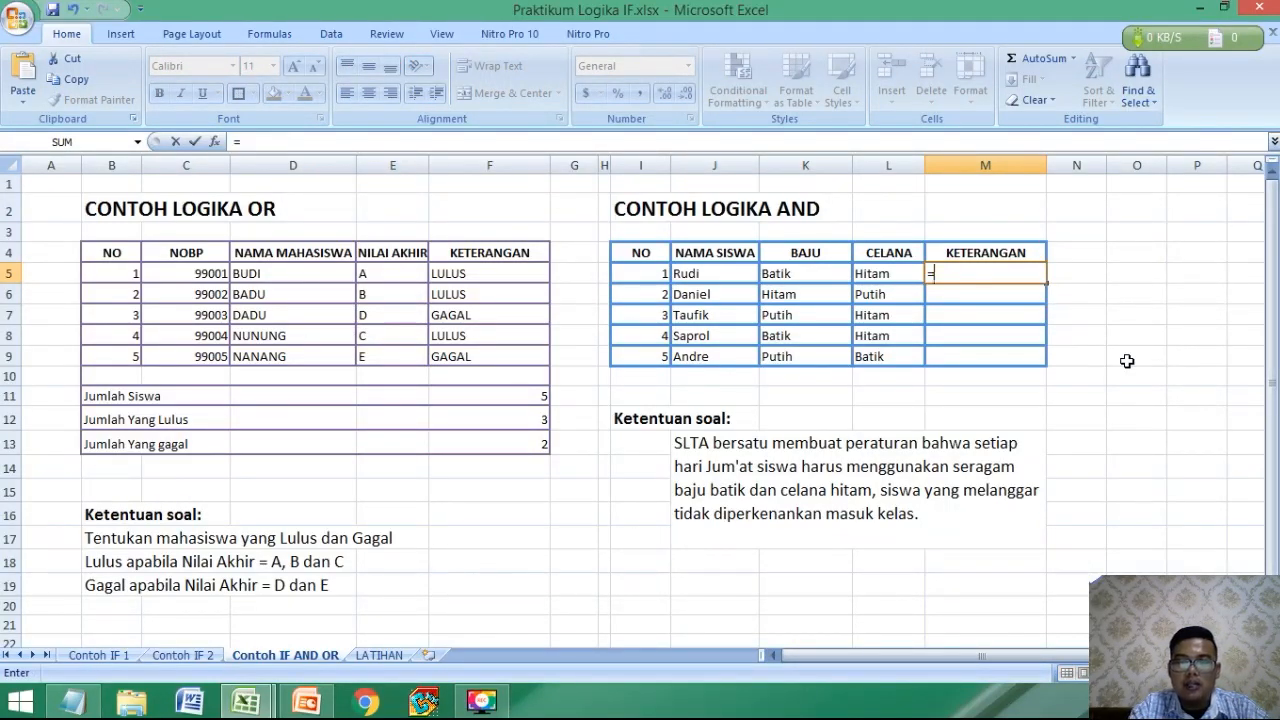
type("IF(AND(")
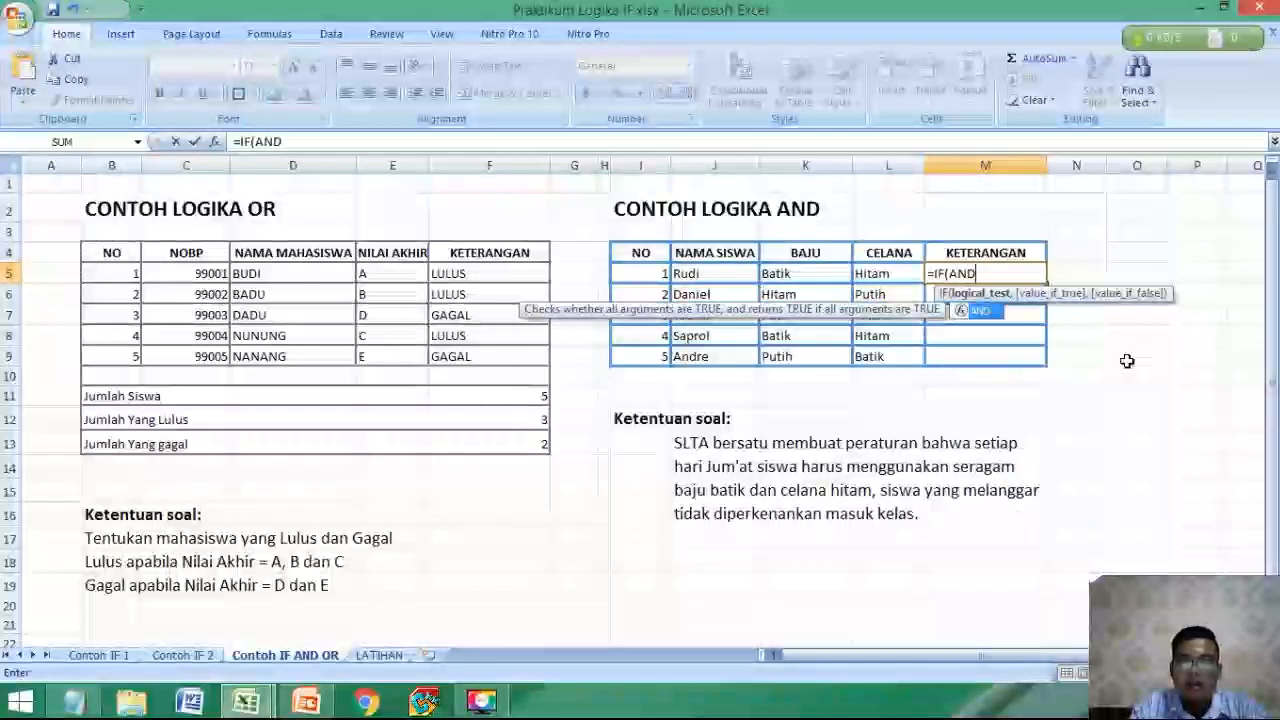
left_click(817, 268)
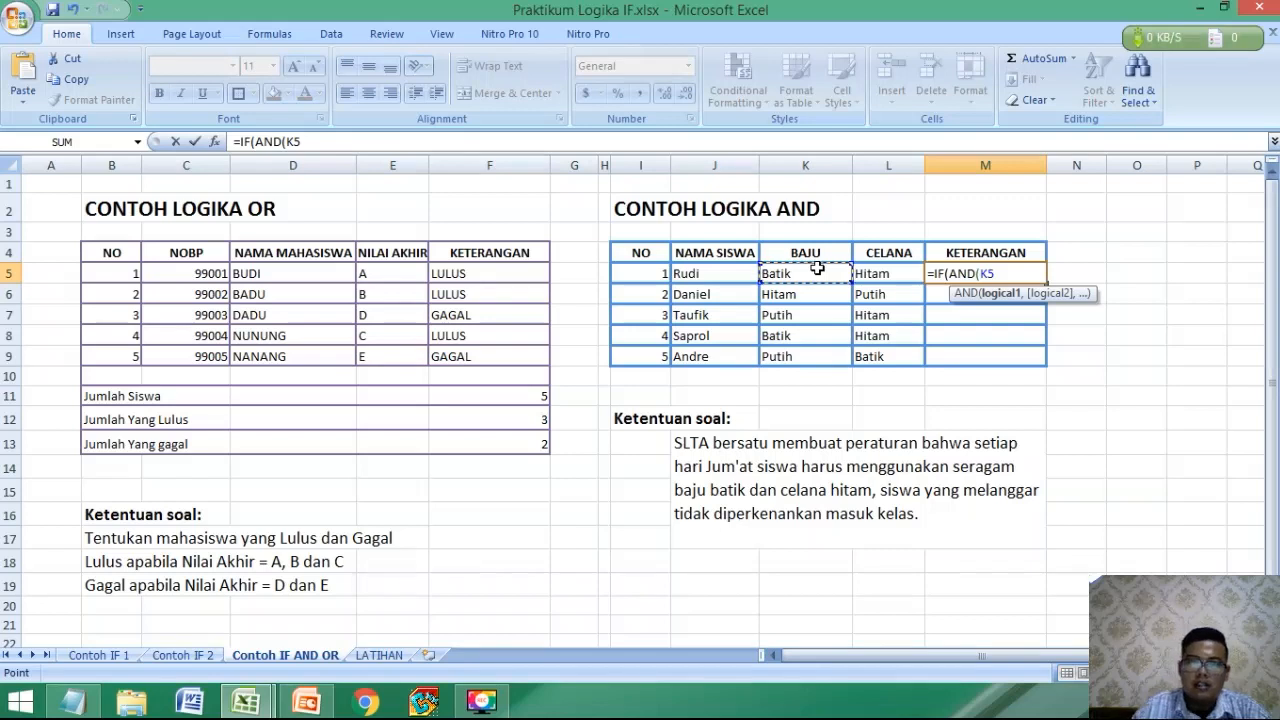
type("=")
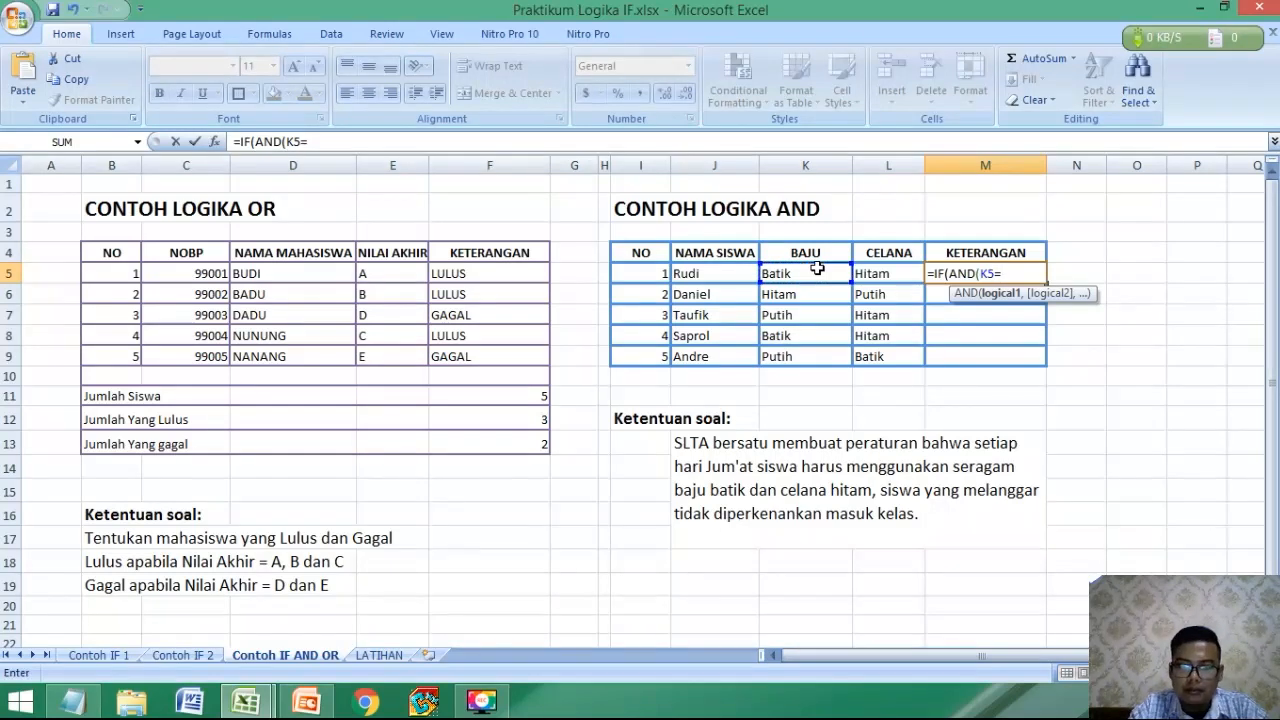
type("\"BATIK")
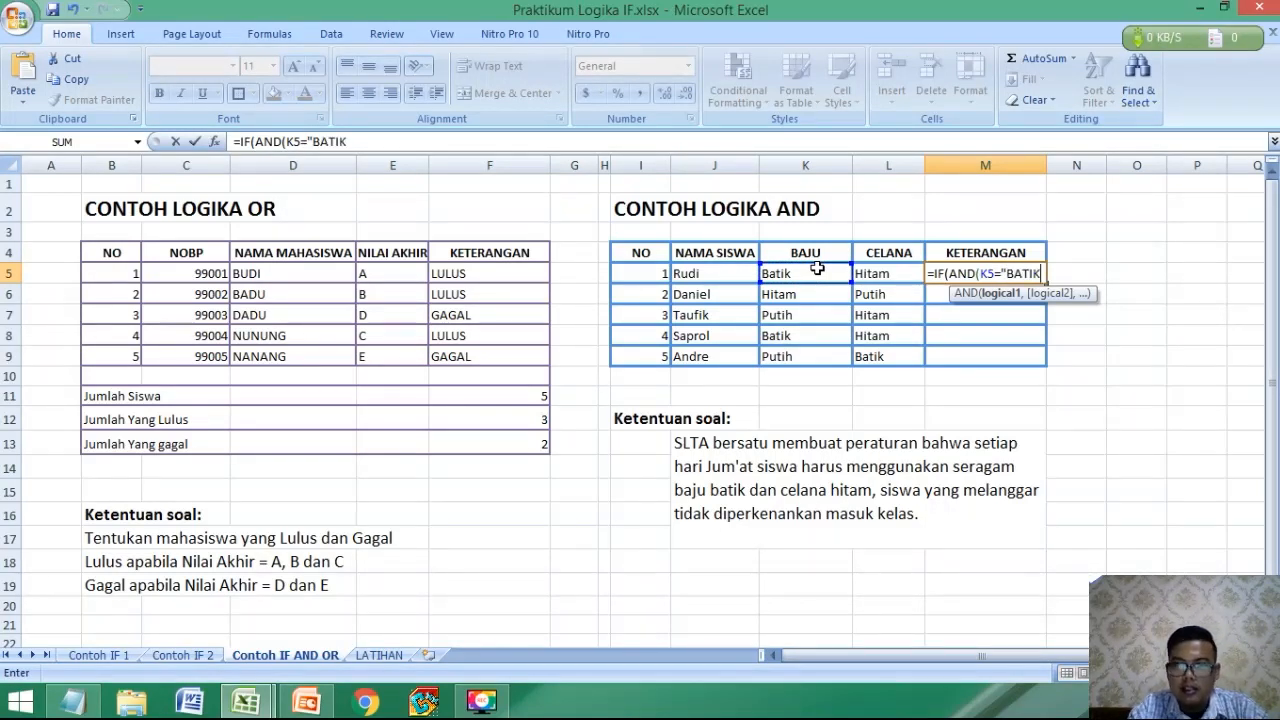
type("\",")
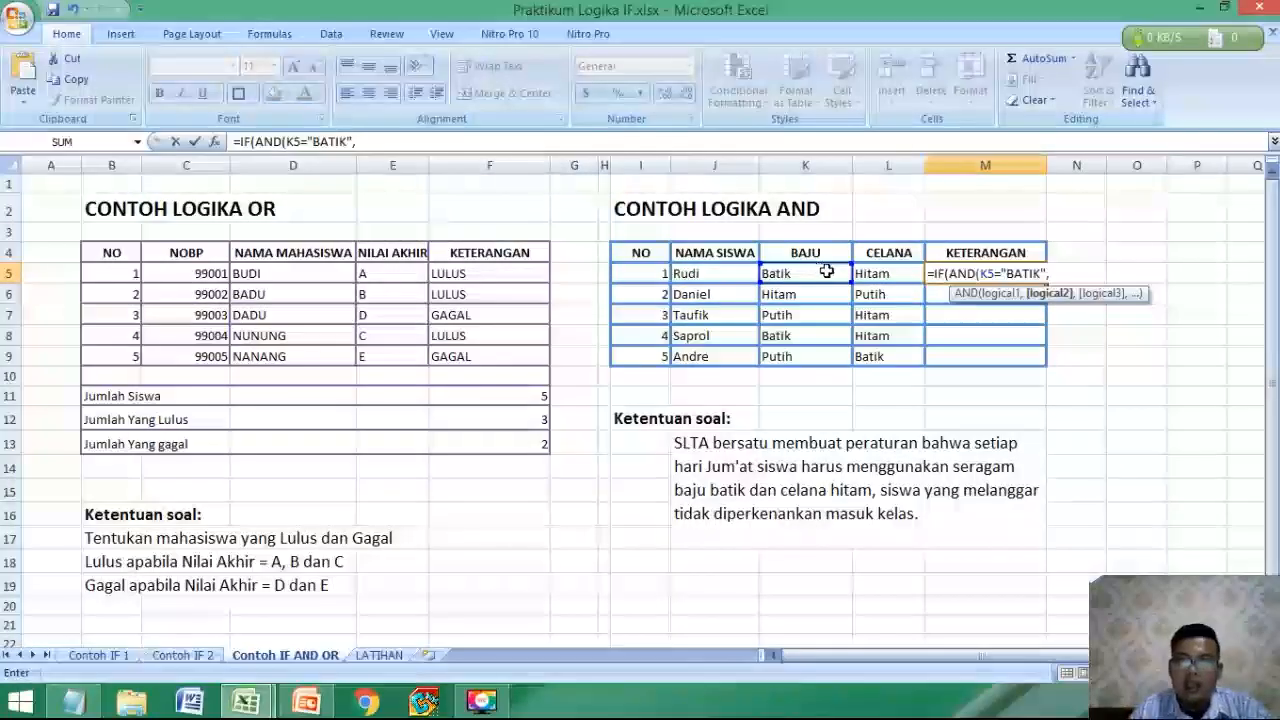
left_click(899, 281)
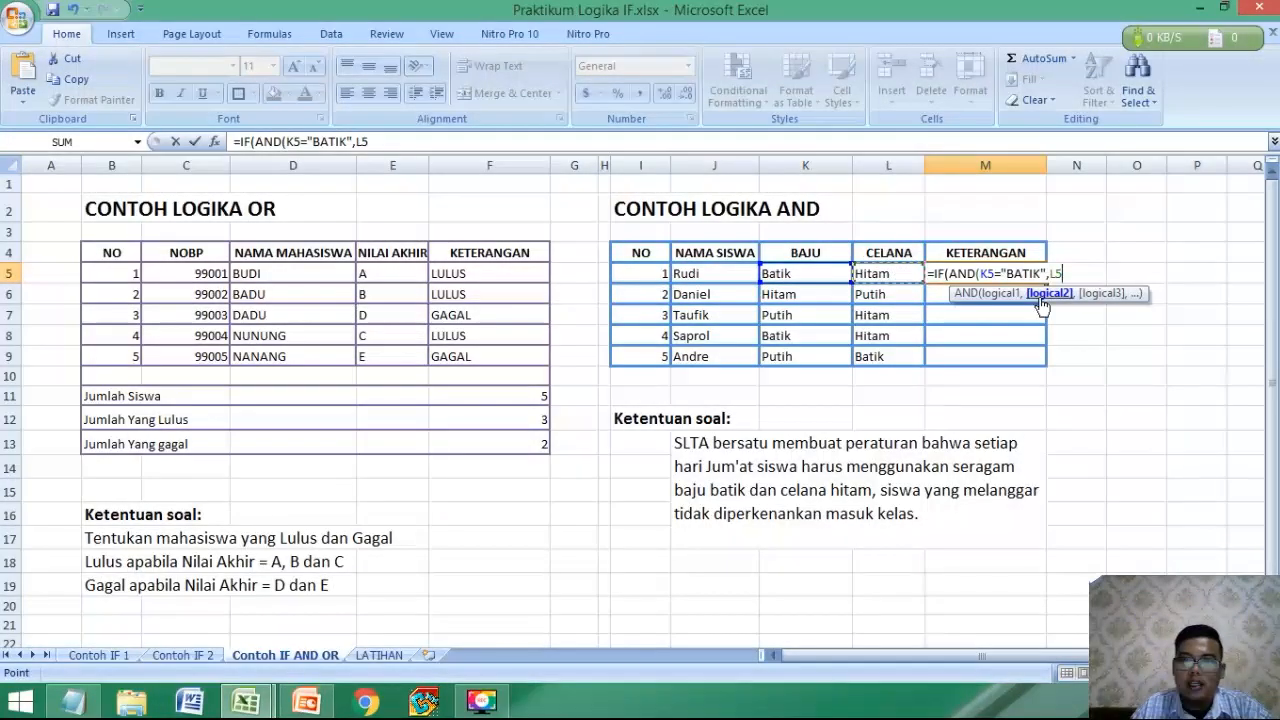
type("=\"H")
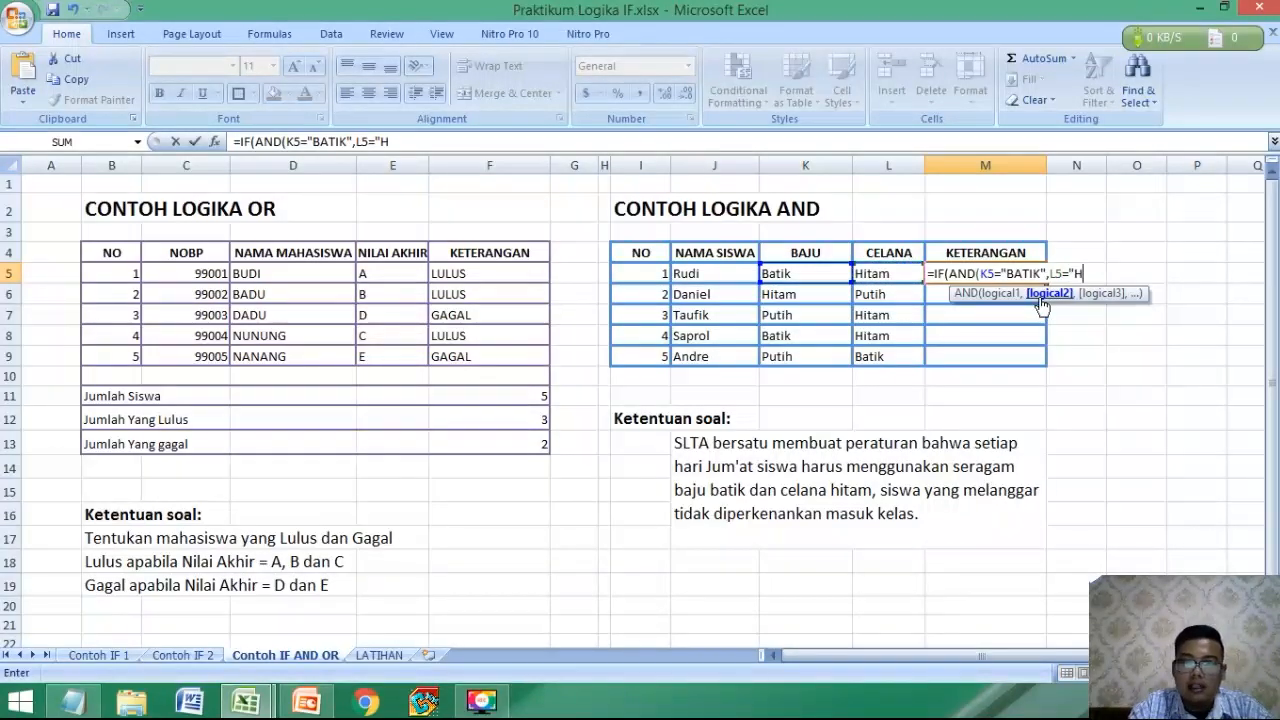
type("ITAM")
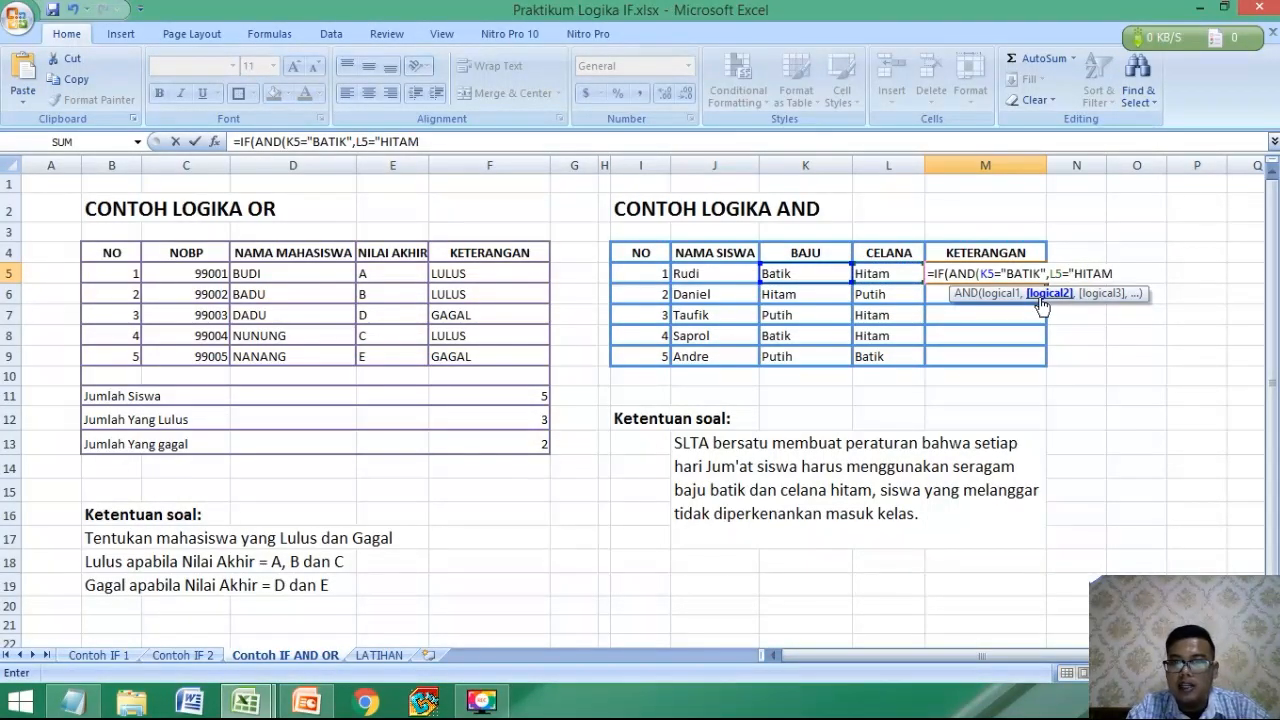
type("\"")
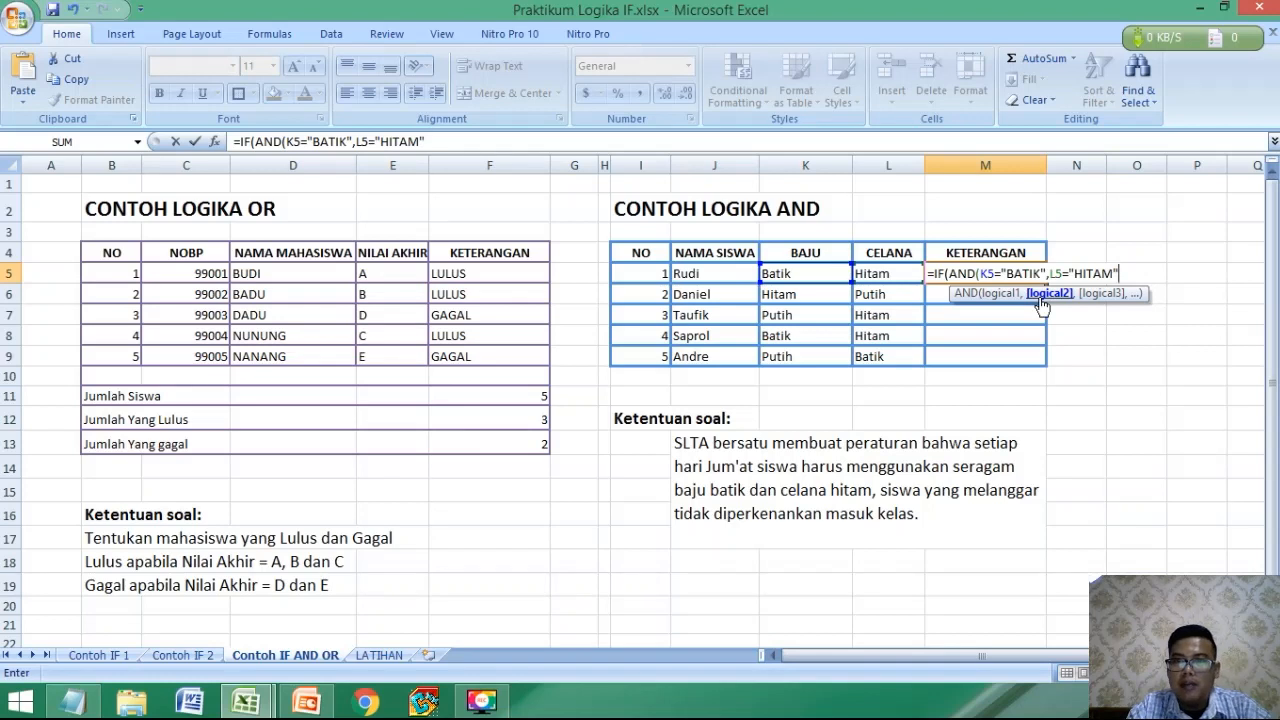
type("),")
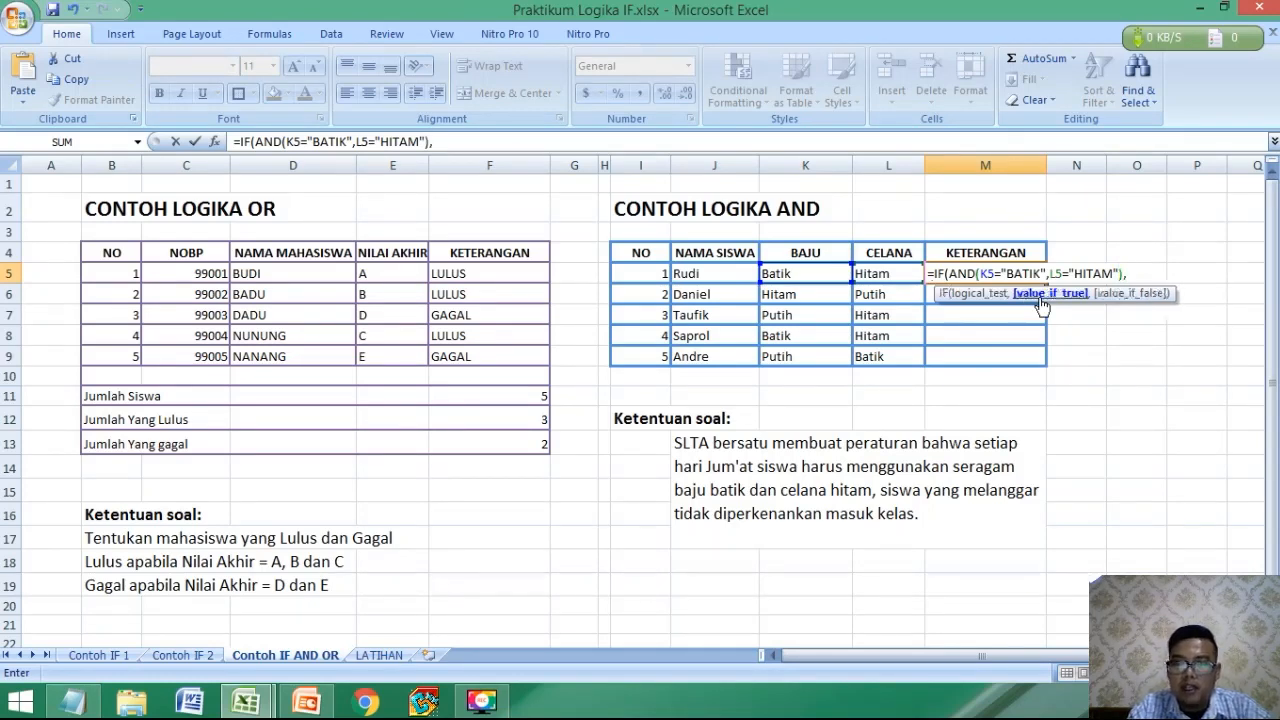
type("\"")
type("B")
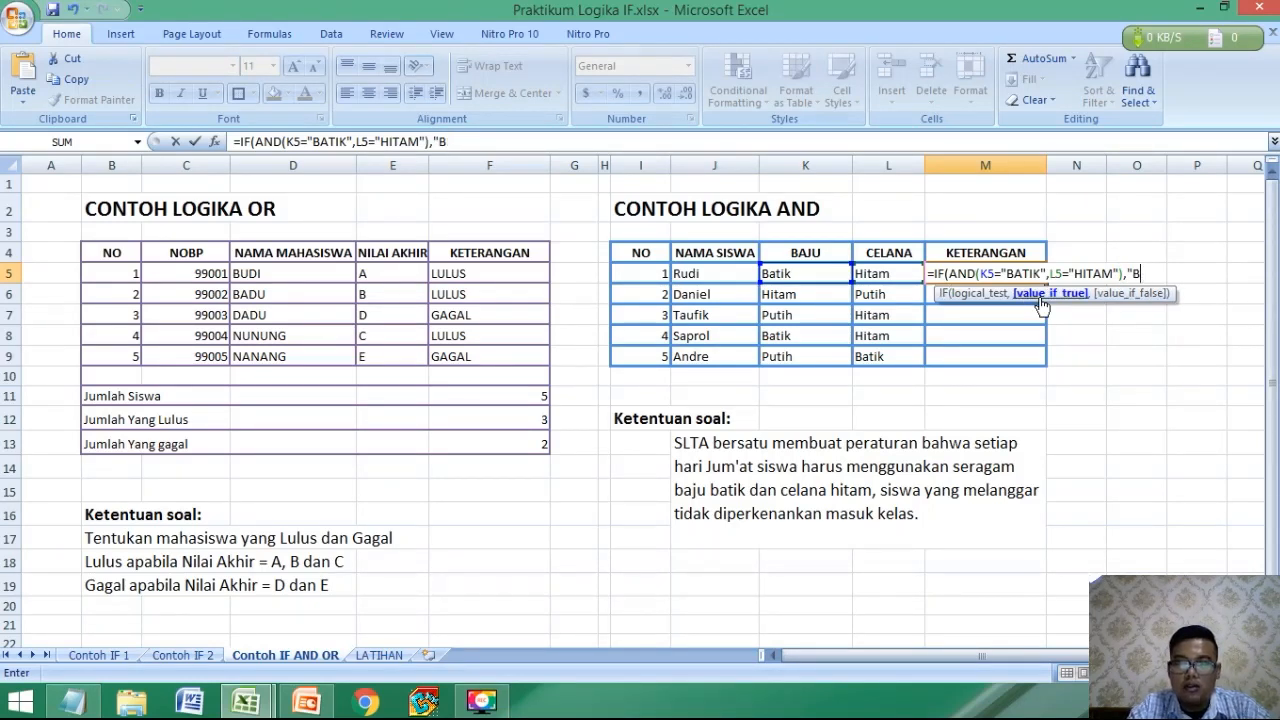
type("POLEH MASUK")
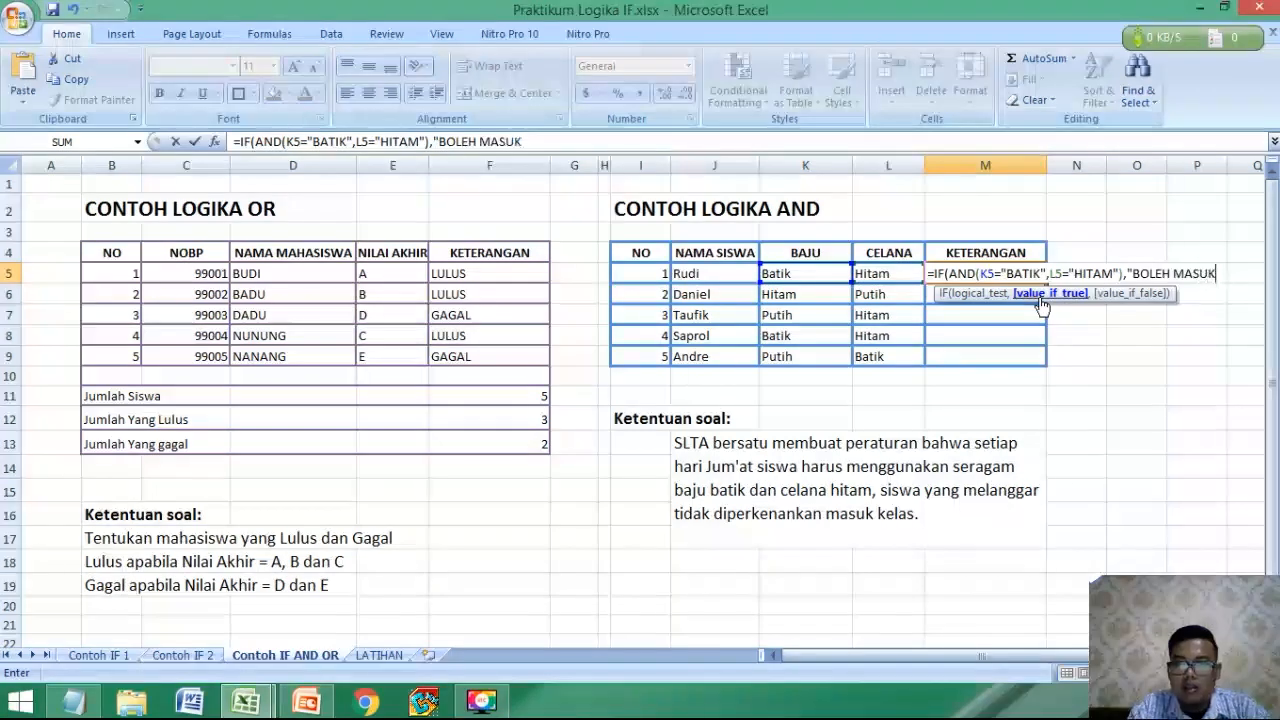
type("\",")
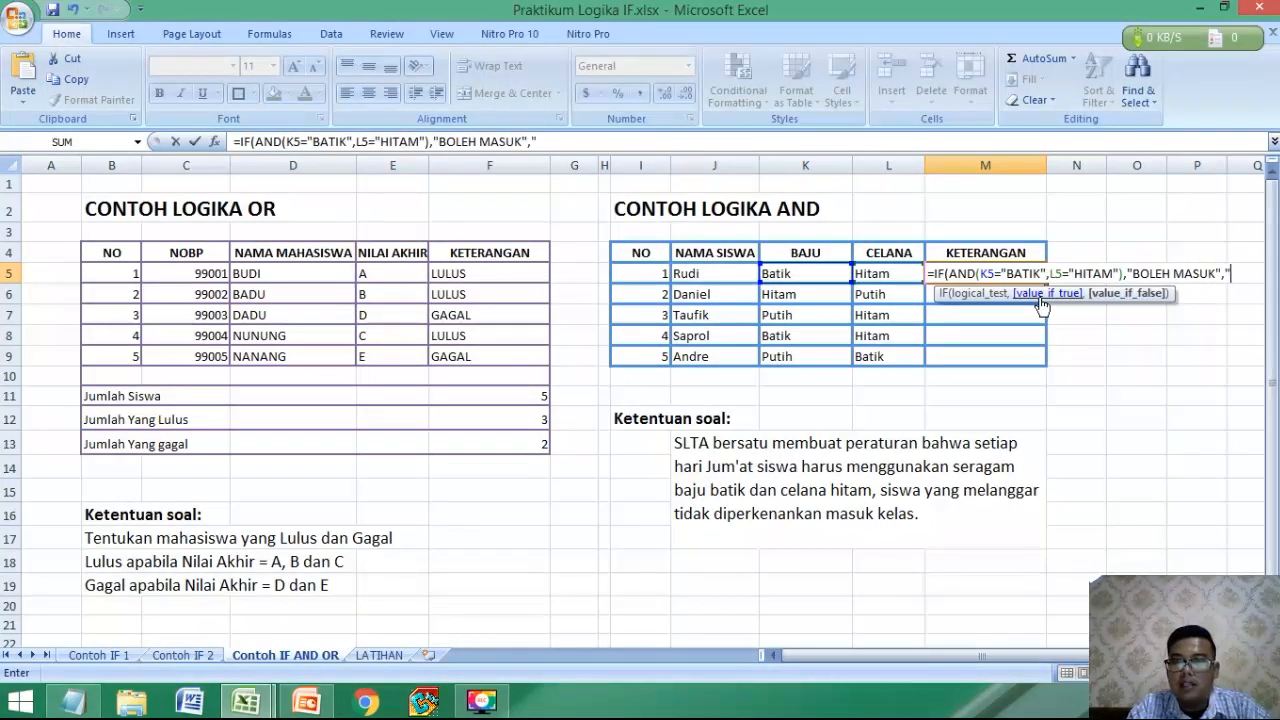
type("\"TIDAK BOE")
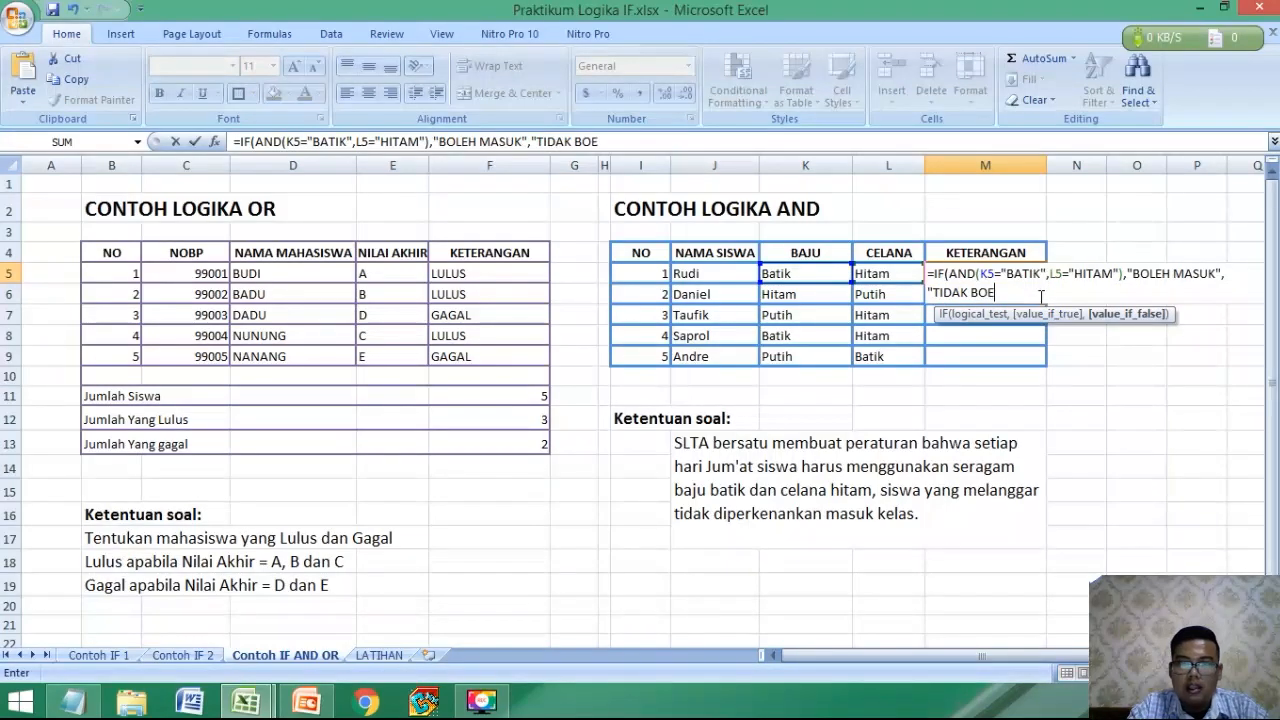
Complete the M5 formula with "BOLEH MASUK" as the true result and "TIDAK BOLEH MASUK" as the false result.
key("BackSpace")
type("LEH MASUK")
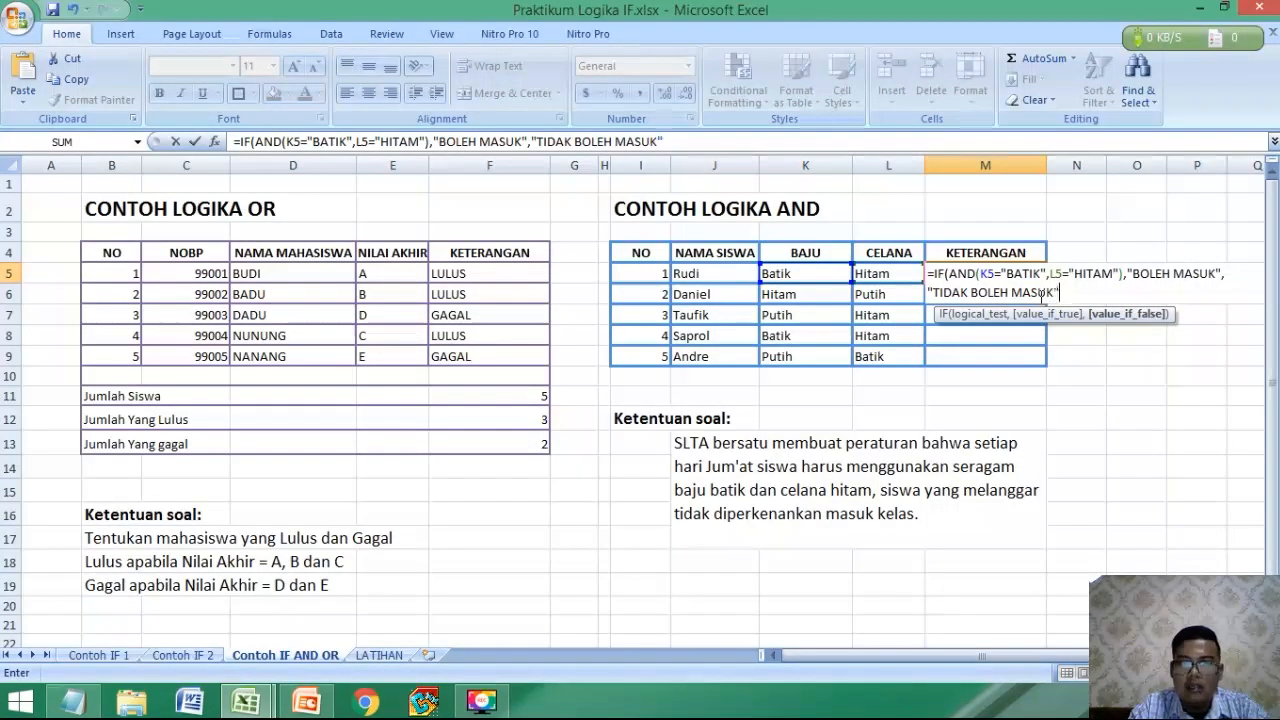
type("\")")
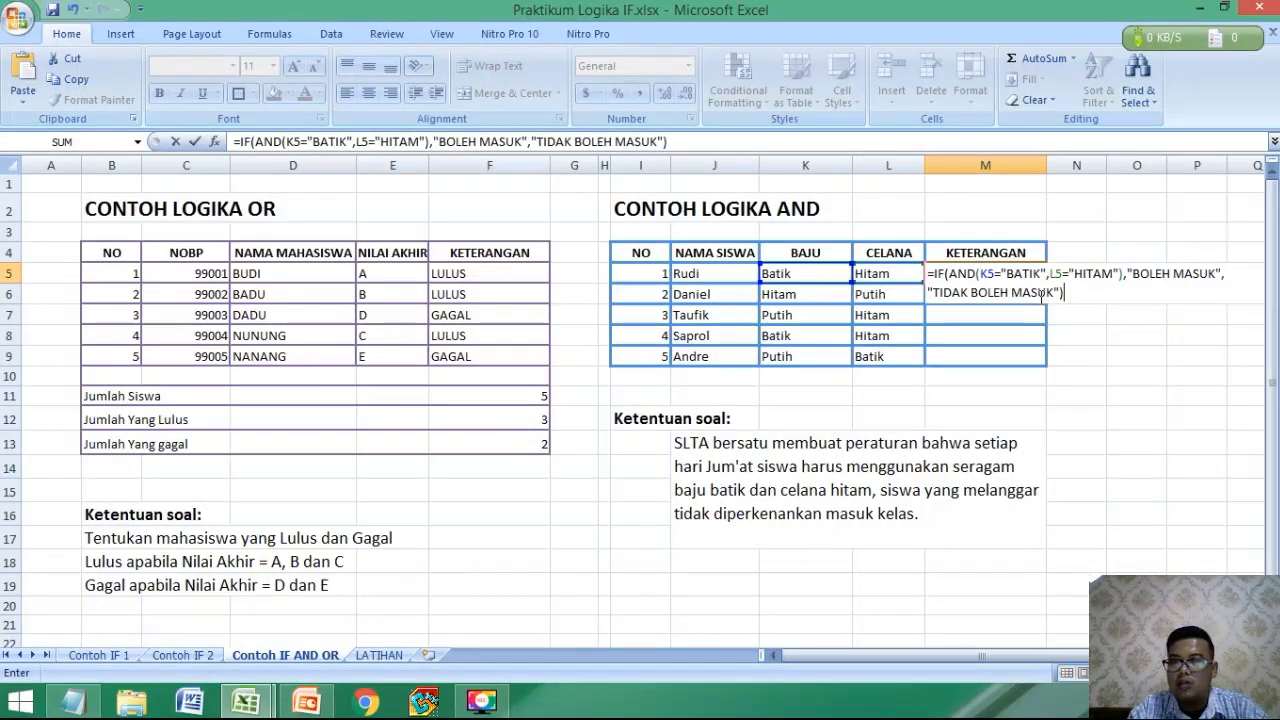
key("Return")
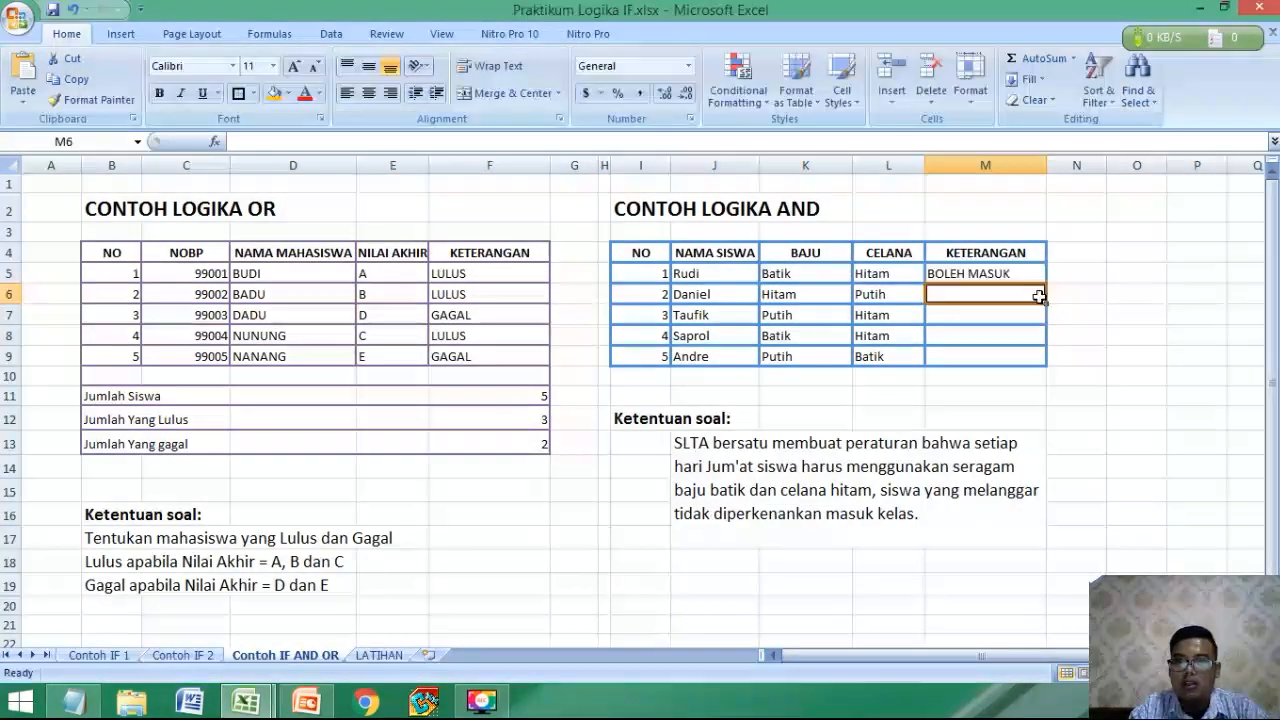
Copy the IF-AND formula from M5 down through M9 to fill KETERANGAN for the remaining students.
left_click(1027, 266)
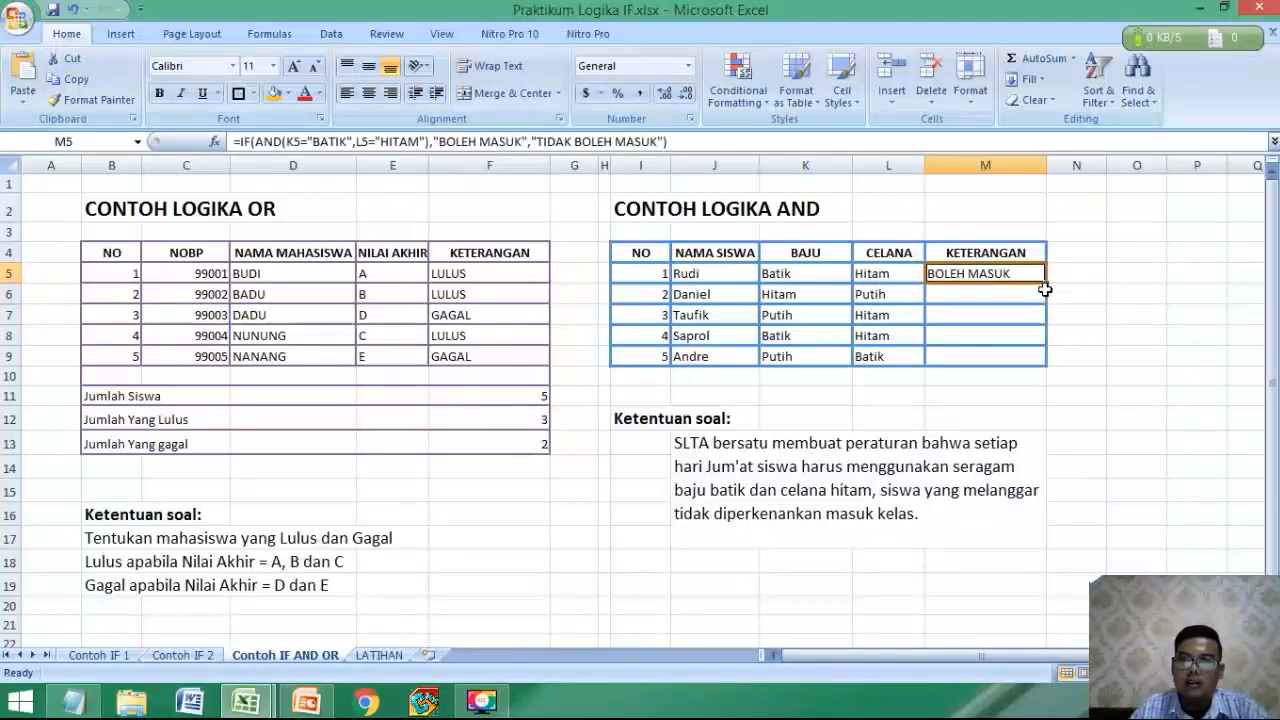
left_click_drag(1044, 288, 1052, 350)
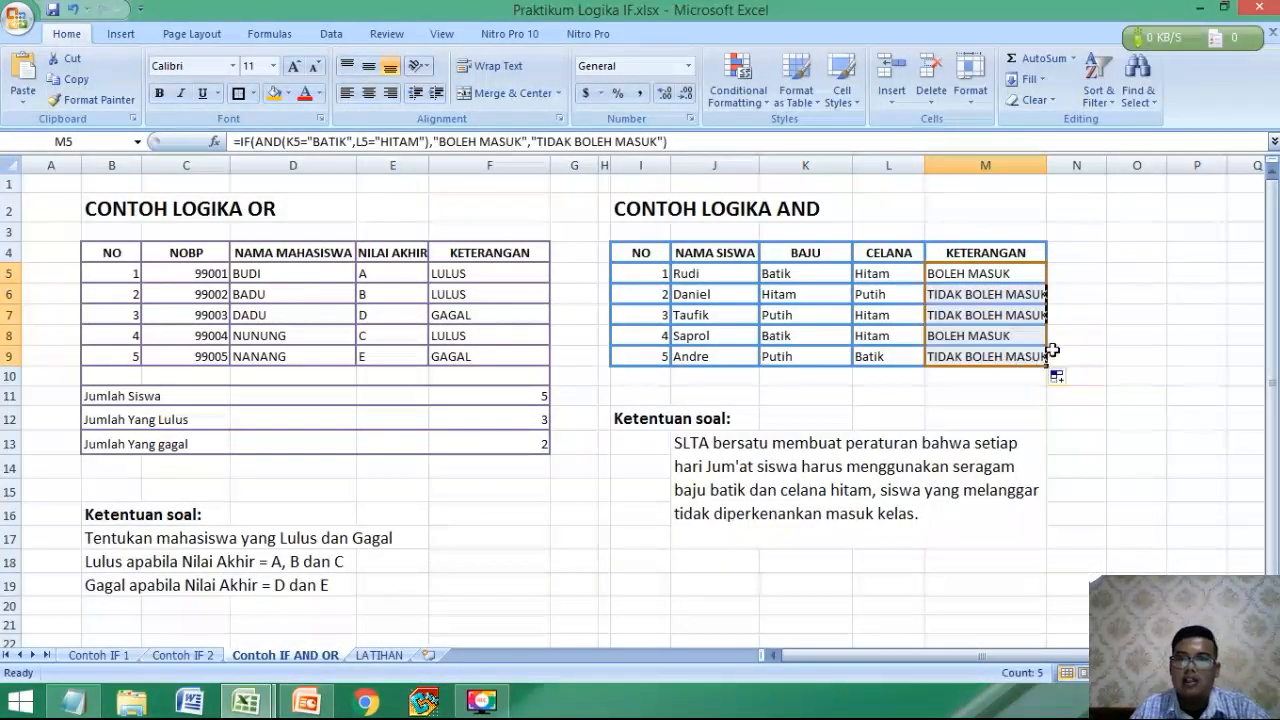
left_click(971, 392)
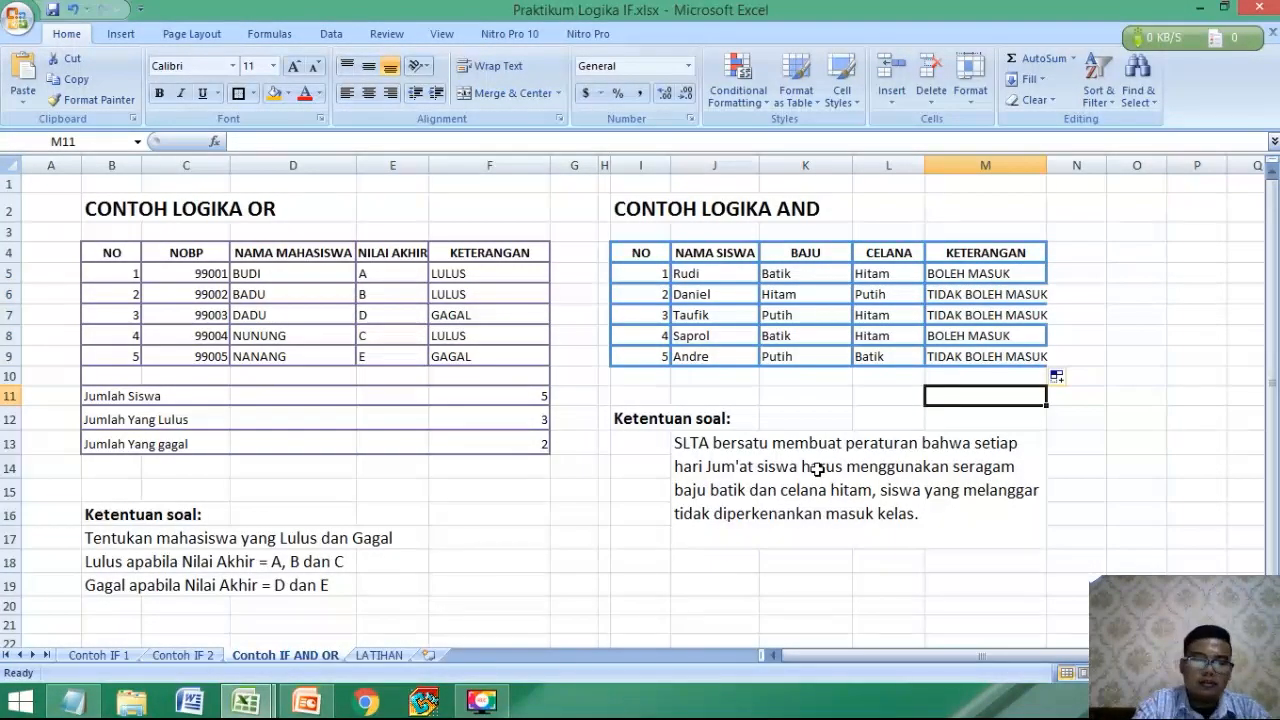
Switch to the LATIHAN sheet and examine the title and column headings of the TOSERBA 165 sales report.
key("ctrl+Page_Down")
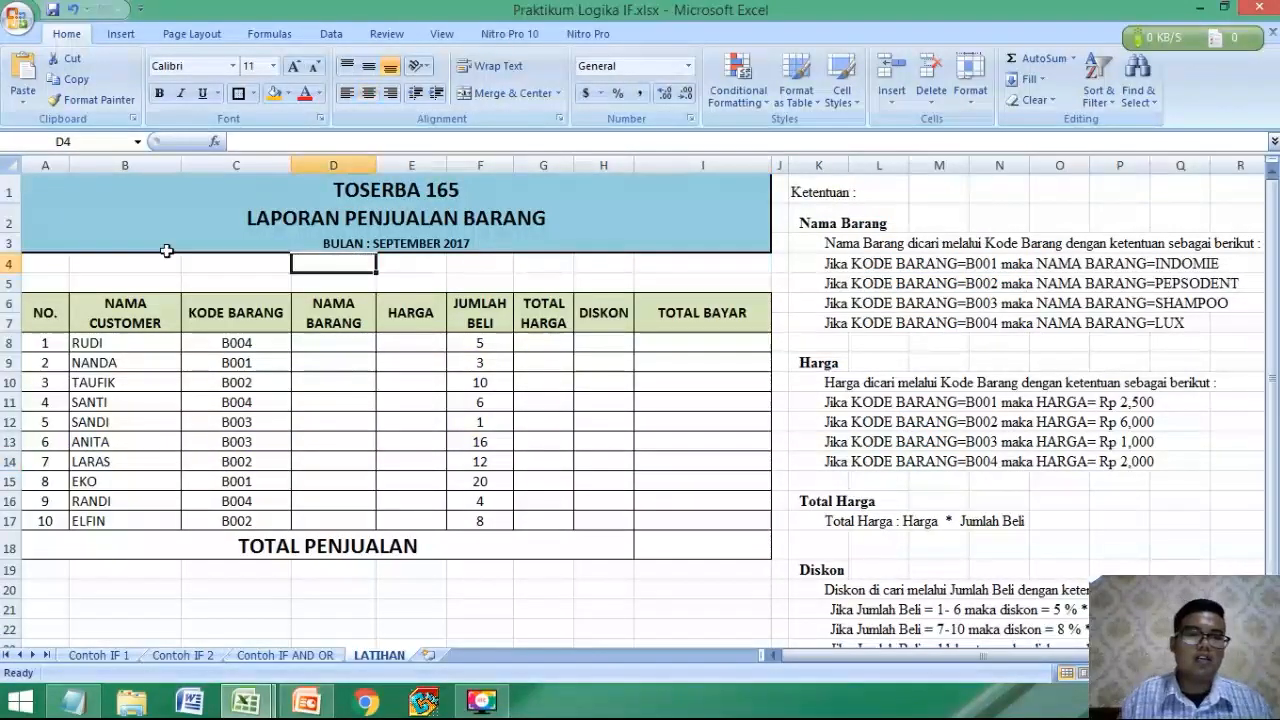
left_click_drag(60, 220, 94, 274)
left_click(94, 262)
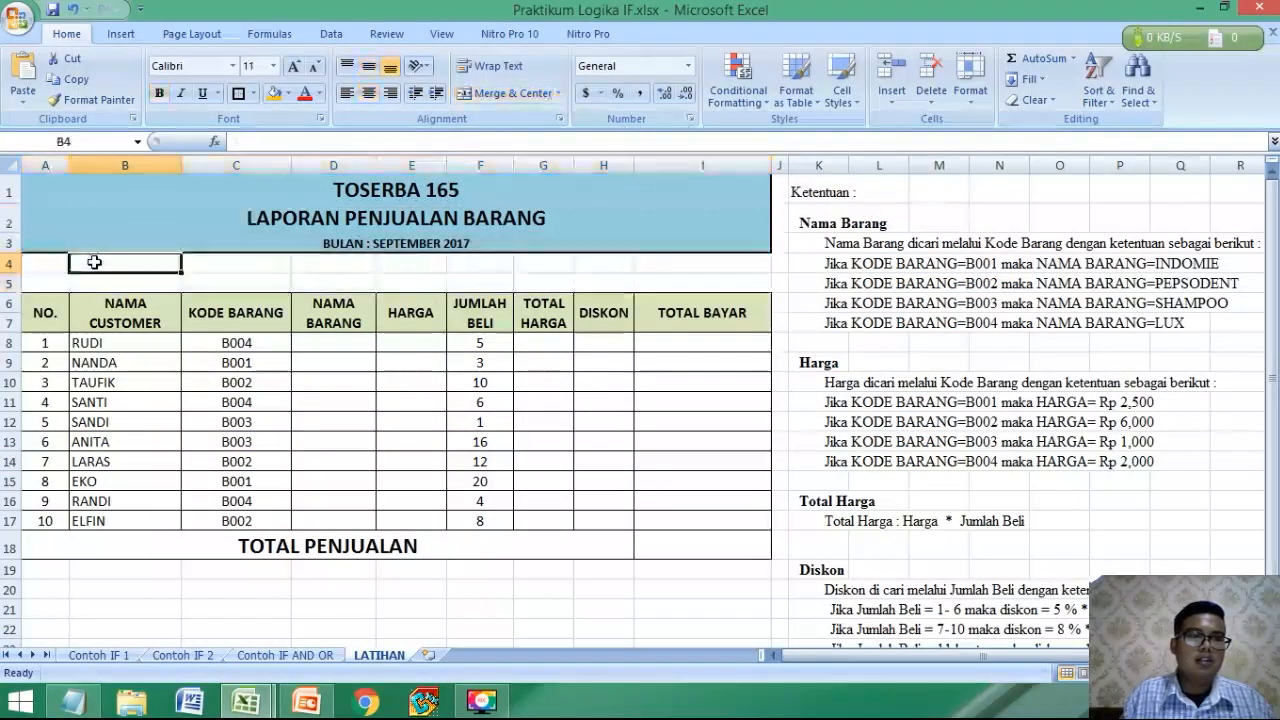
left_click(49, 186)
left_click(92, 262)
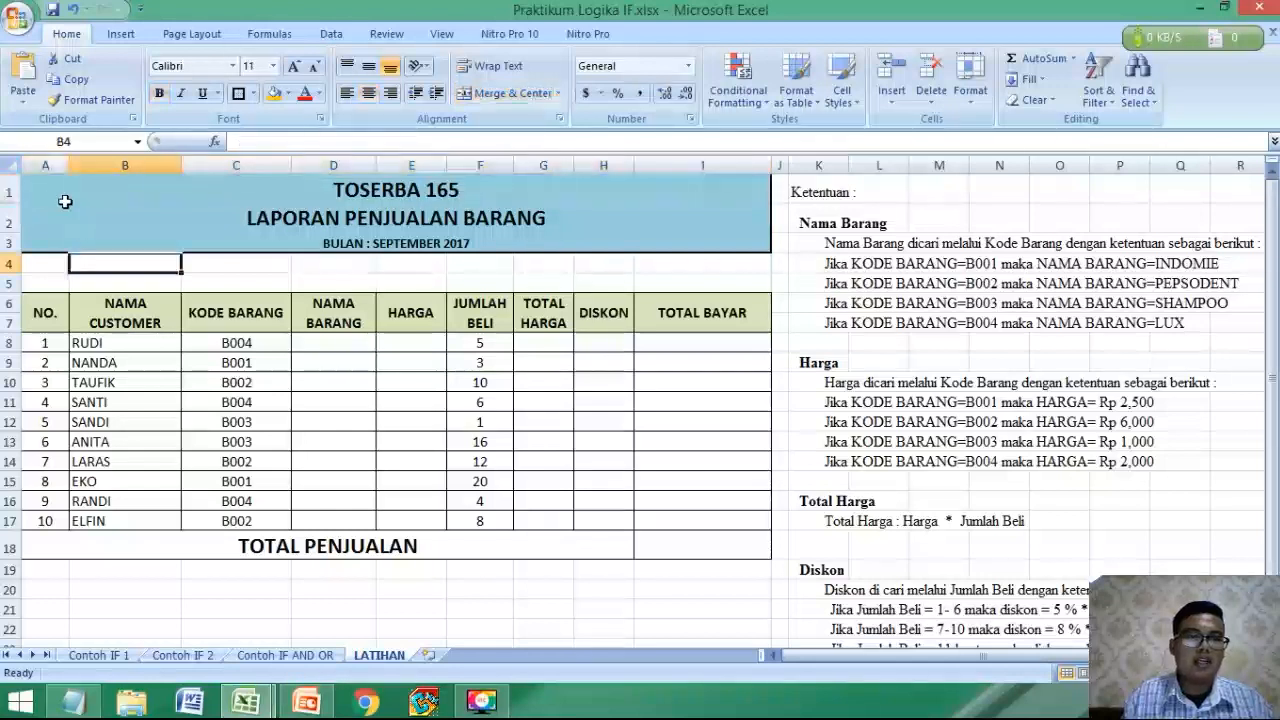
mouse_move(64, 202)
left_mouse_down()
mouse_move(51, 183)
mouse_move(360, 262)
mouse_move(880, 442)
left_mouse_up()
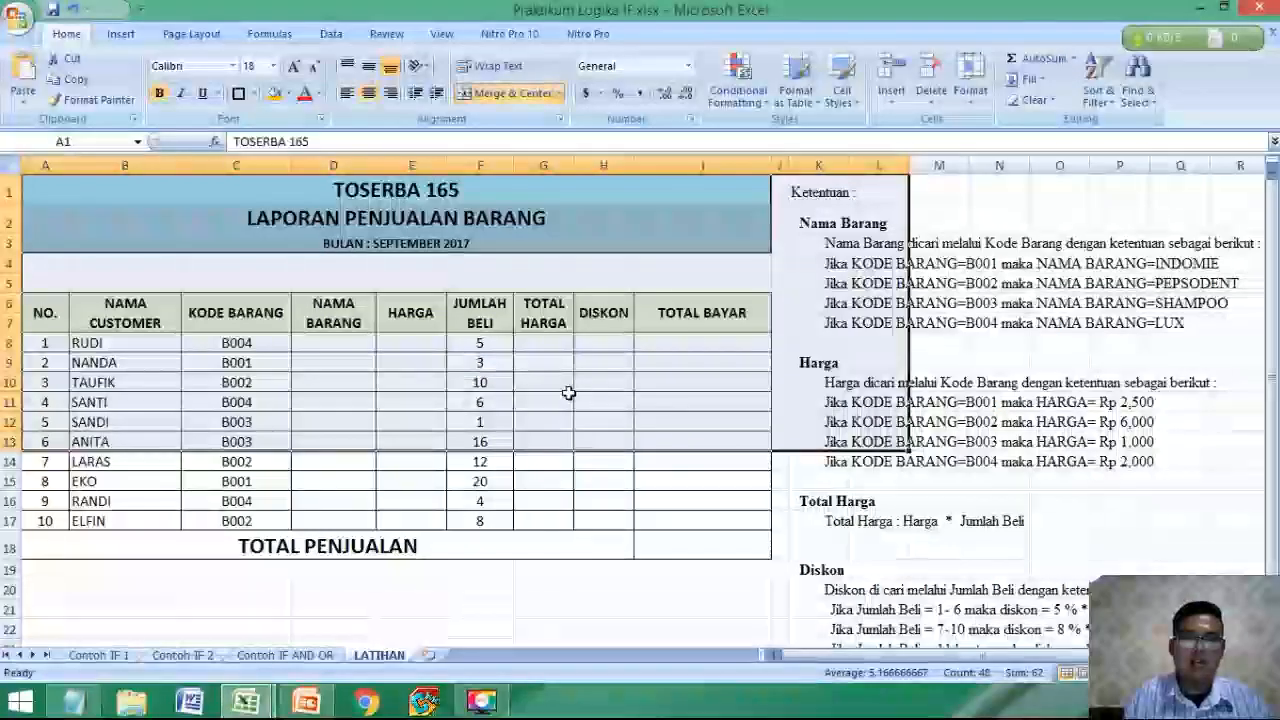
left_click(568, 393)
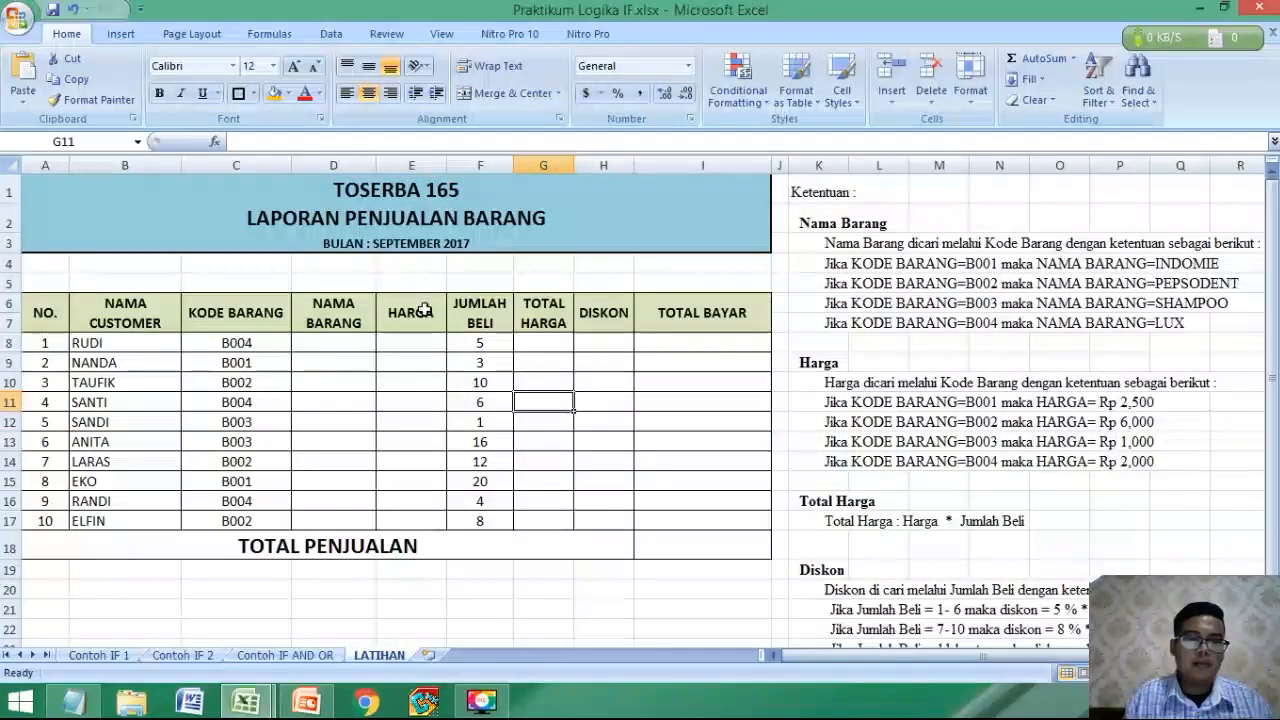
left_click(520, 296)
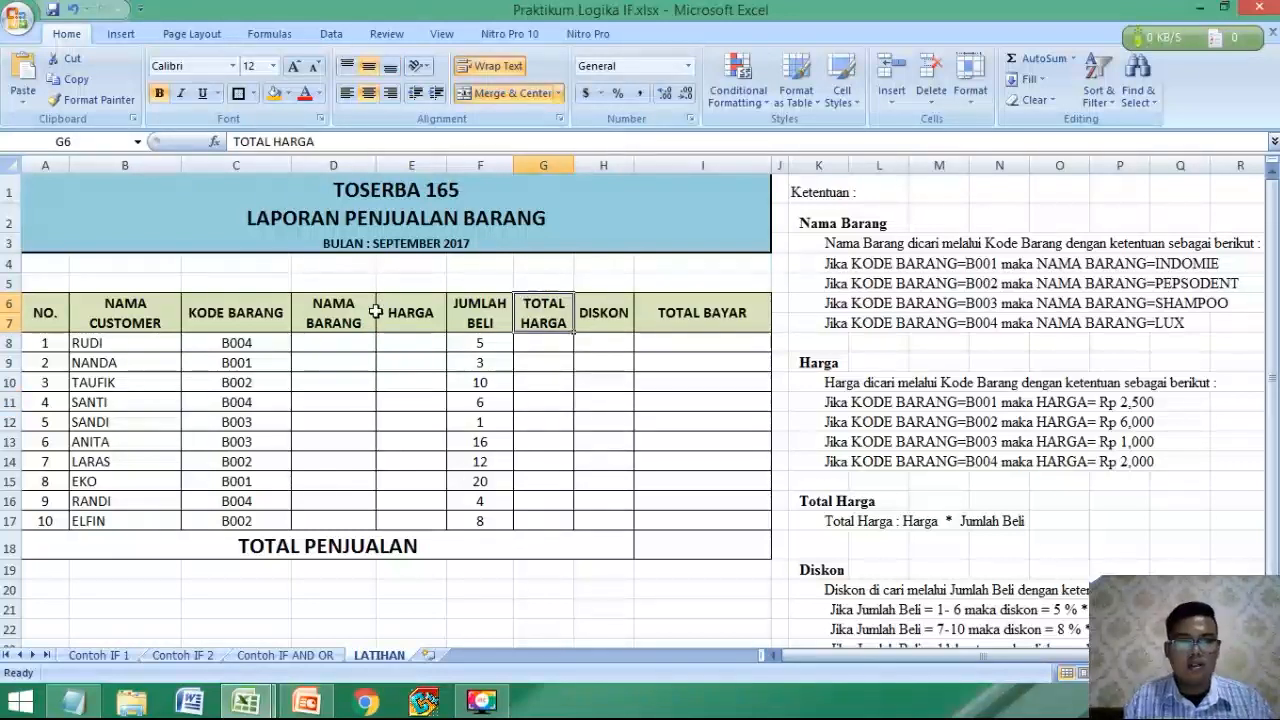
scroll(298, 301, "up", 2)
scroll(298, 301, "up", 1)
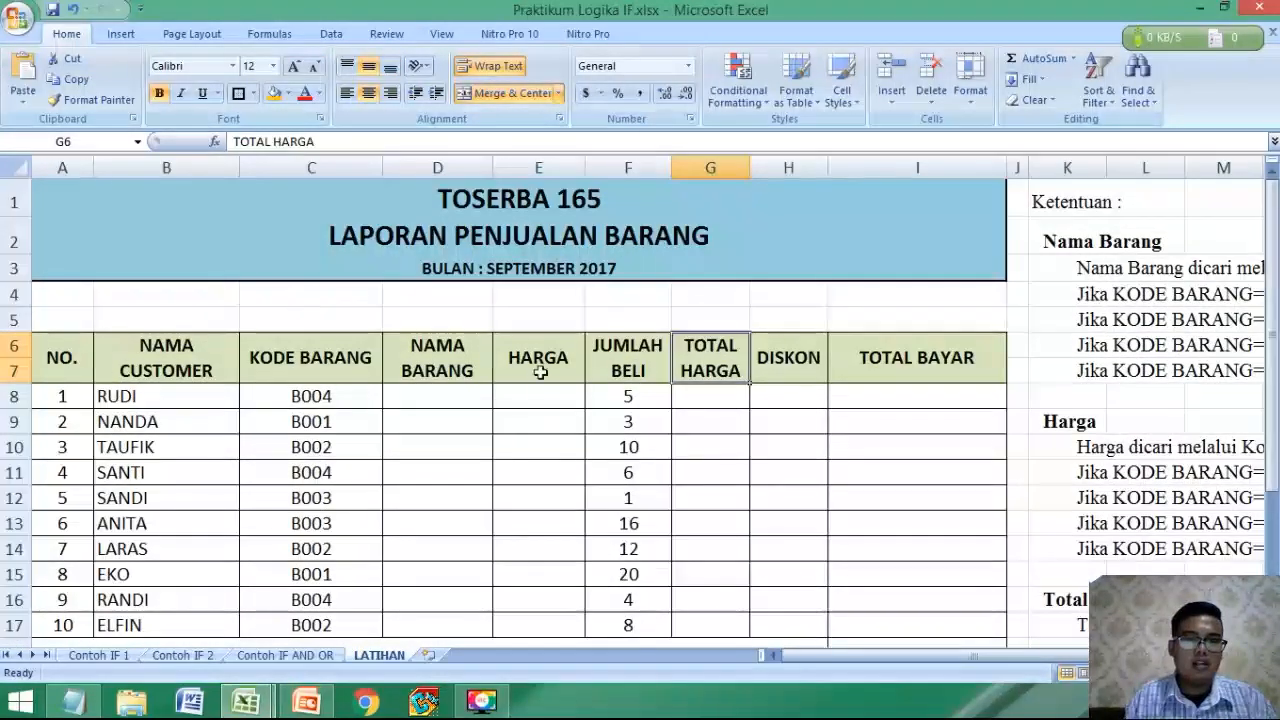
scroll(539, 372, "down", 1)
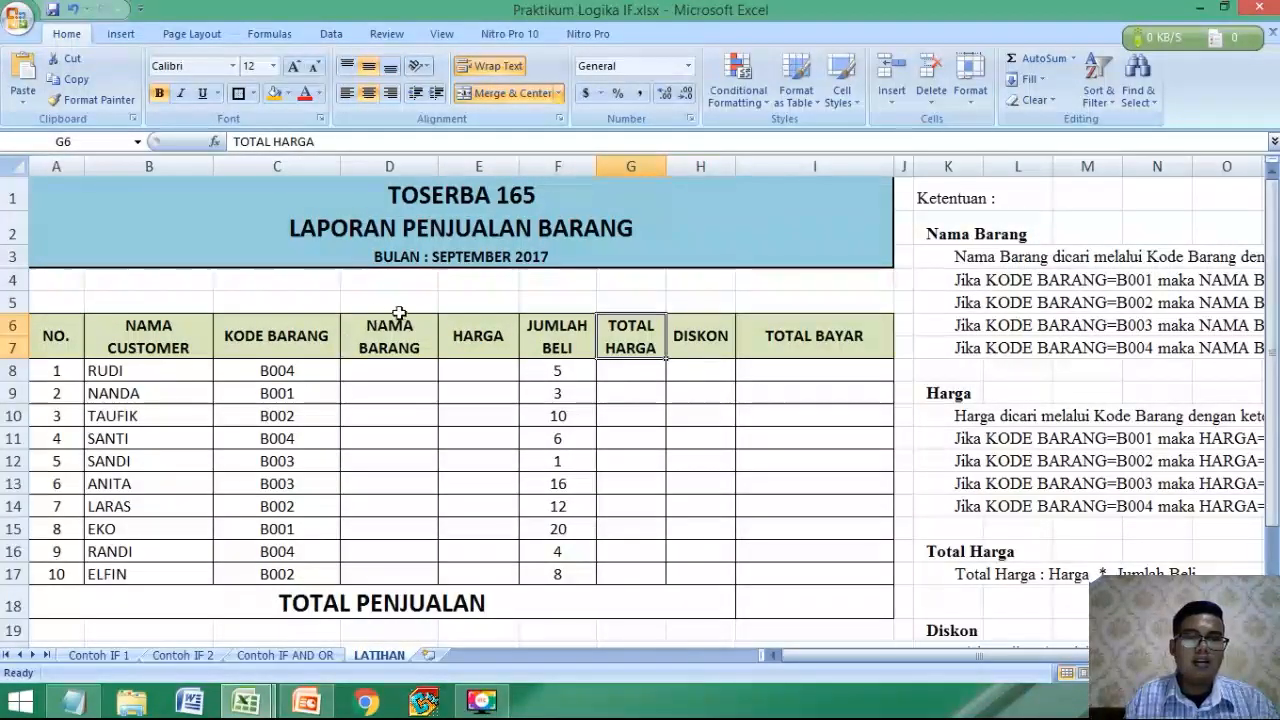
Examine the Ketentuan notes beside the sales table for the Nama Barang and Harga rules based on Kode Barang.
left_click(843, 301)
left_click_drag(880, 655, 993, 654)
scroll(1014, 549, "down", 1)
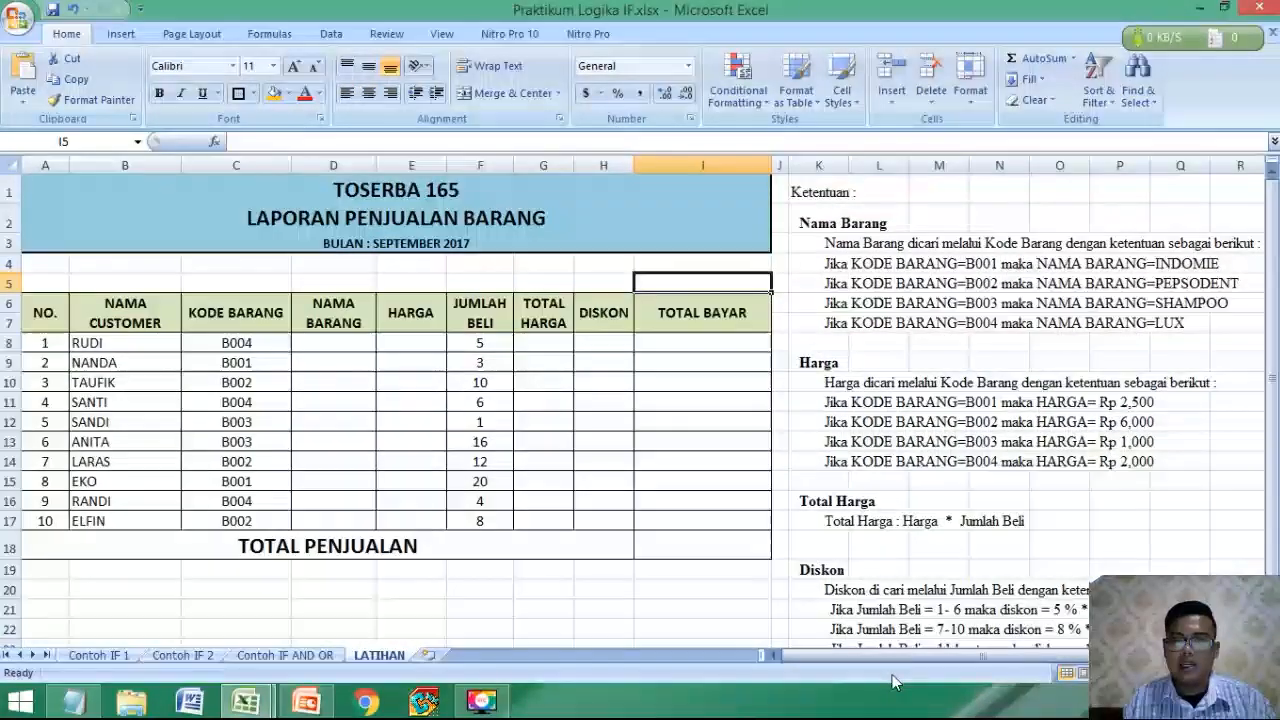
scroll(920, 645, "up", 3)
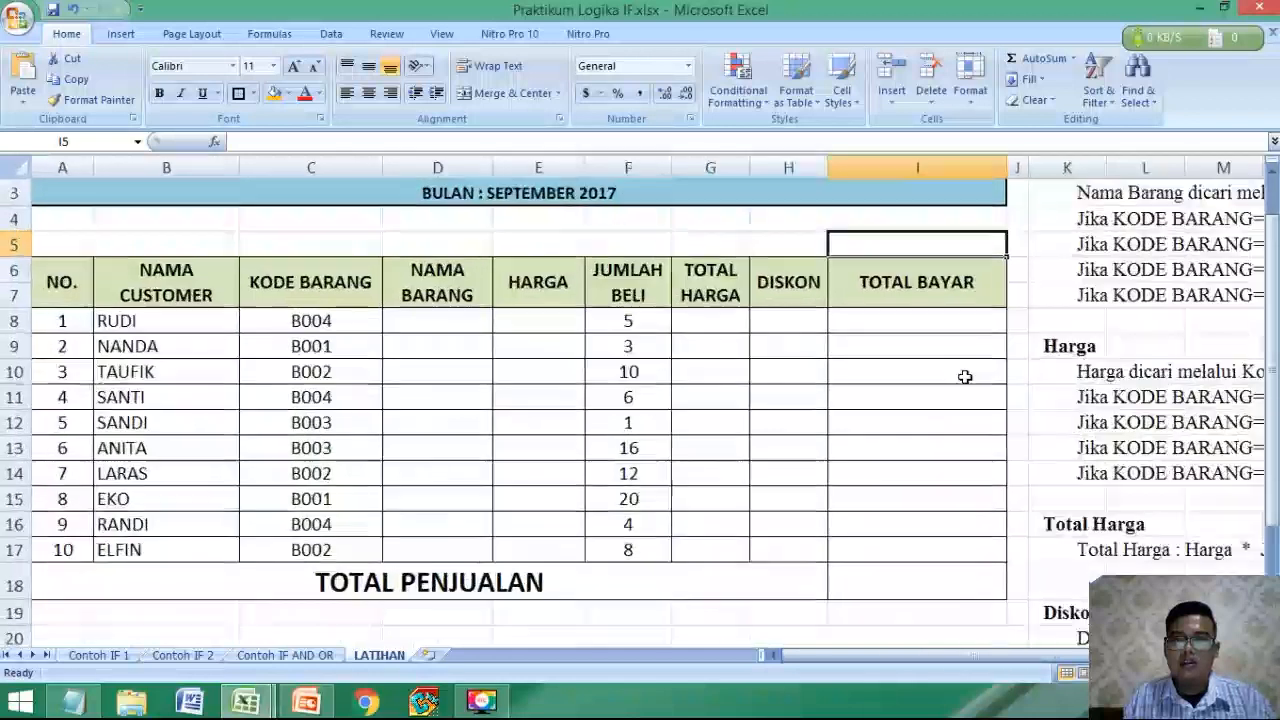
left_click_drag(952, 658, 1014, 656)
scroll(1043, 423, "down", 1)
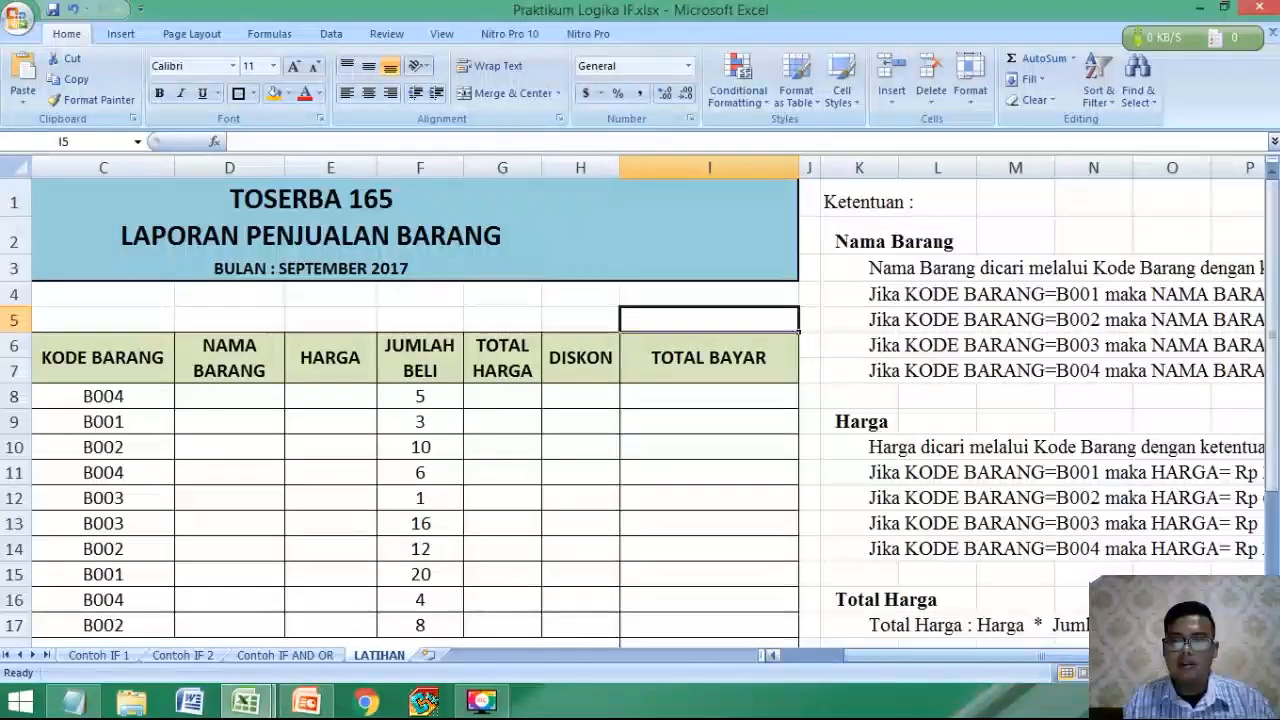
scroll(1031, 659, "up", 1)
left_click_drag(1098, 656, 1131, 656)
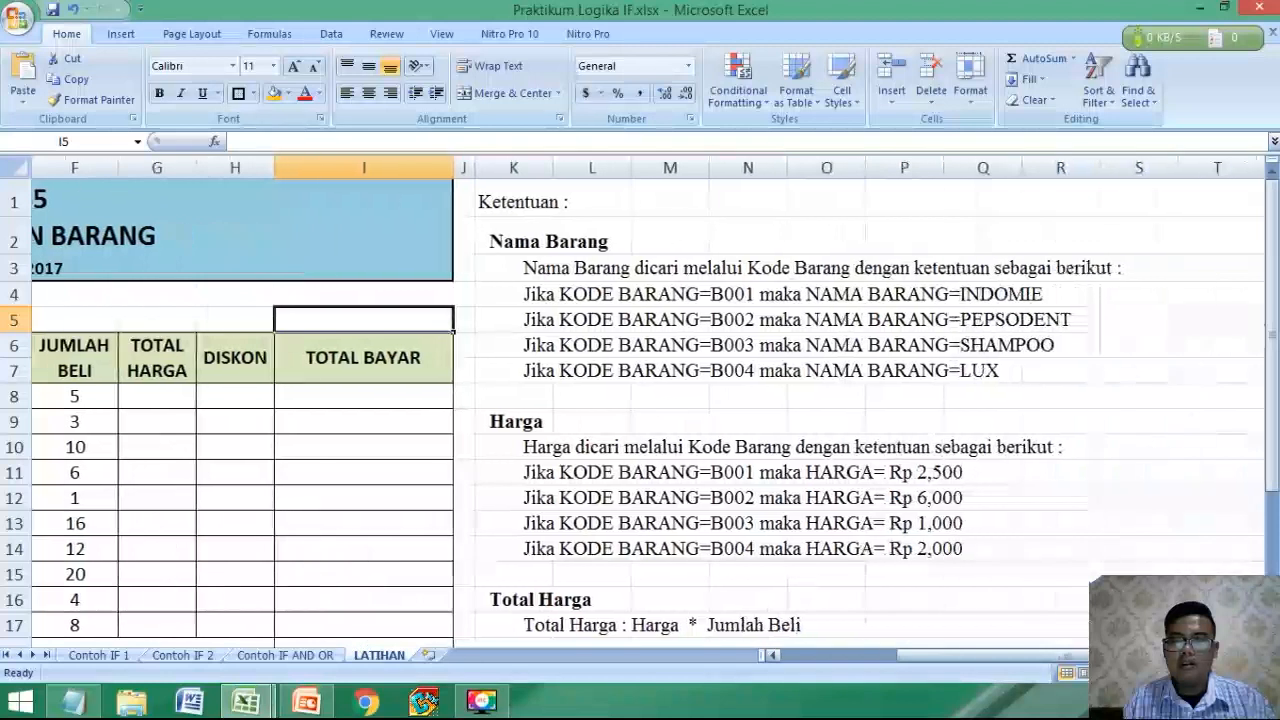
left_click(567, 247)
left_click(566, 289)
scroll(579, 345, "down", 1)
left_click(588, 398)
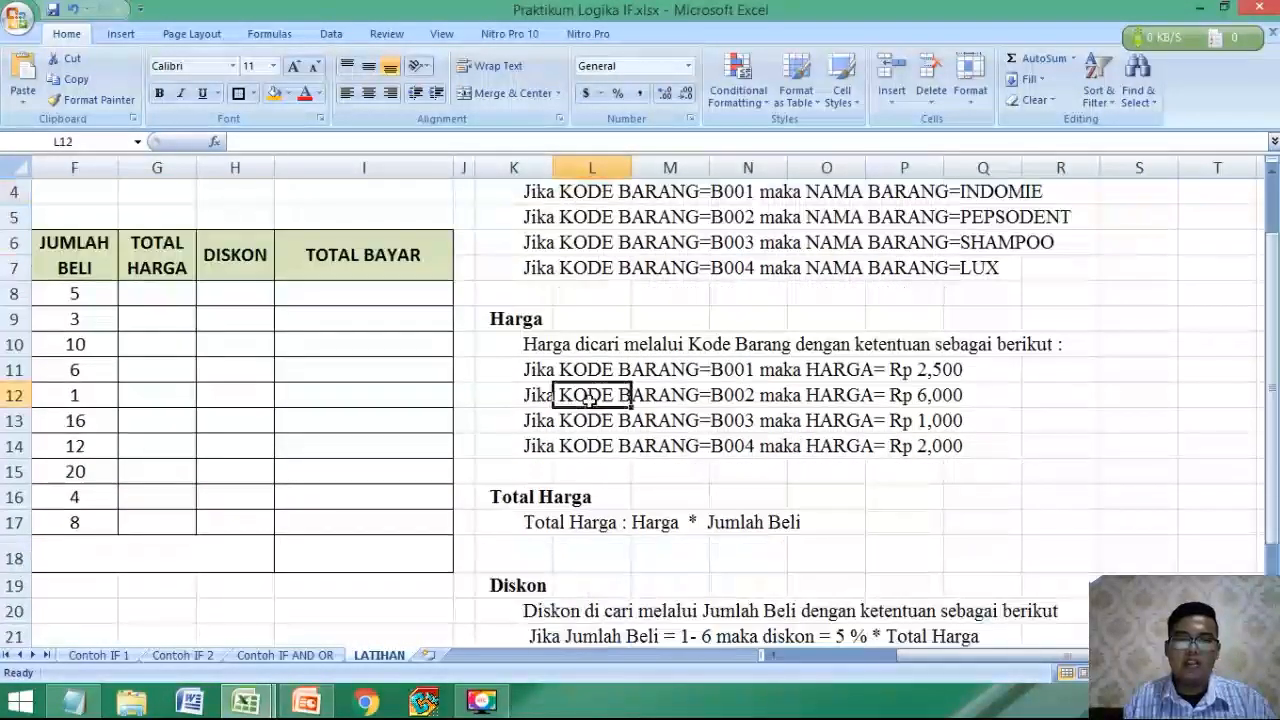
Examine the Total Harga, Diskon and Total Bayar rules in the remaining Ketentuan notes.
scroll(631, 426, "down", 1)
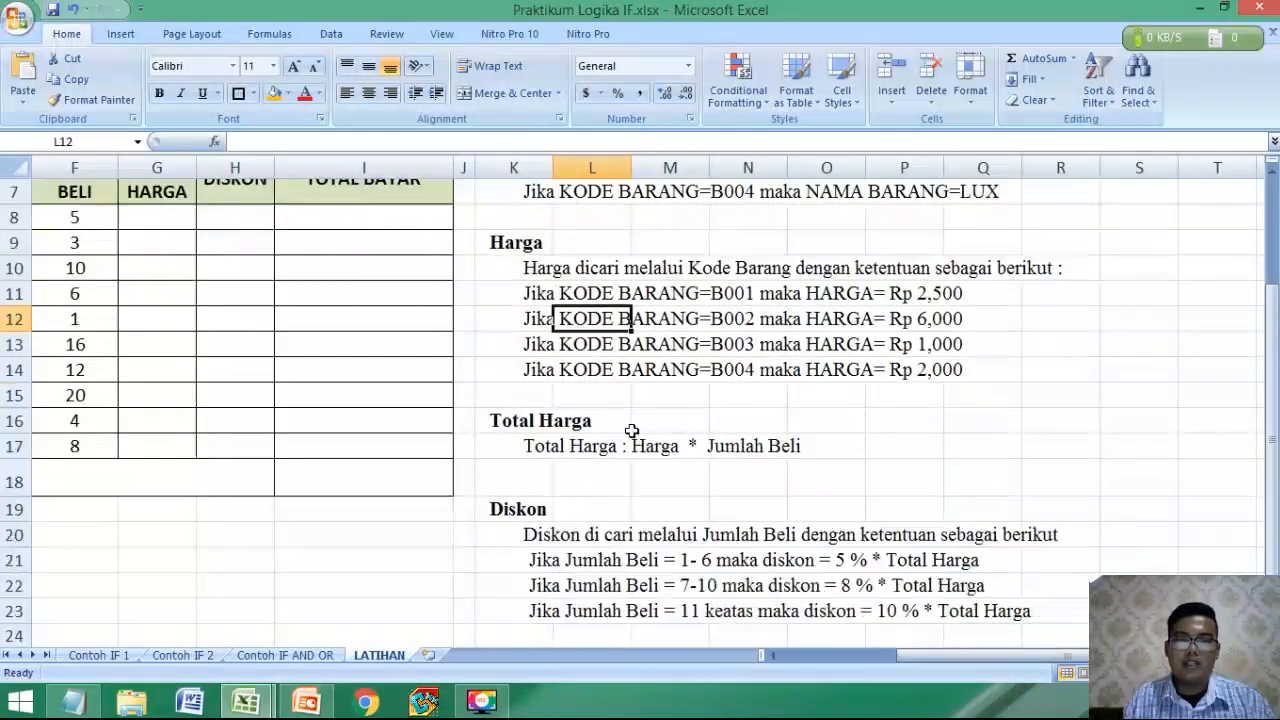
left_click(564, 445)
scroll(563, 446, "down", 1)
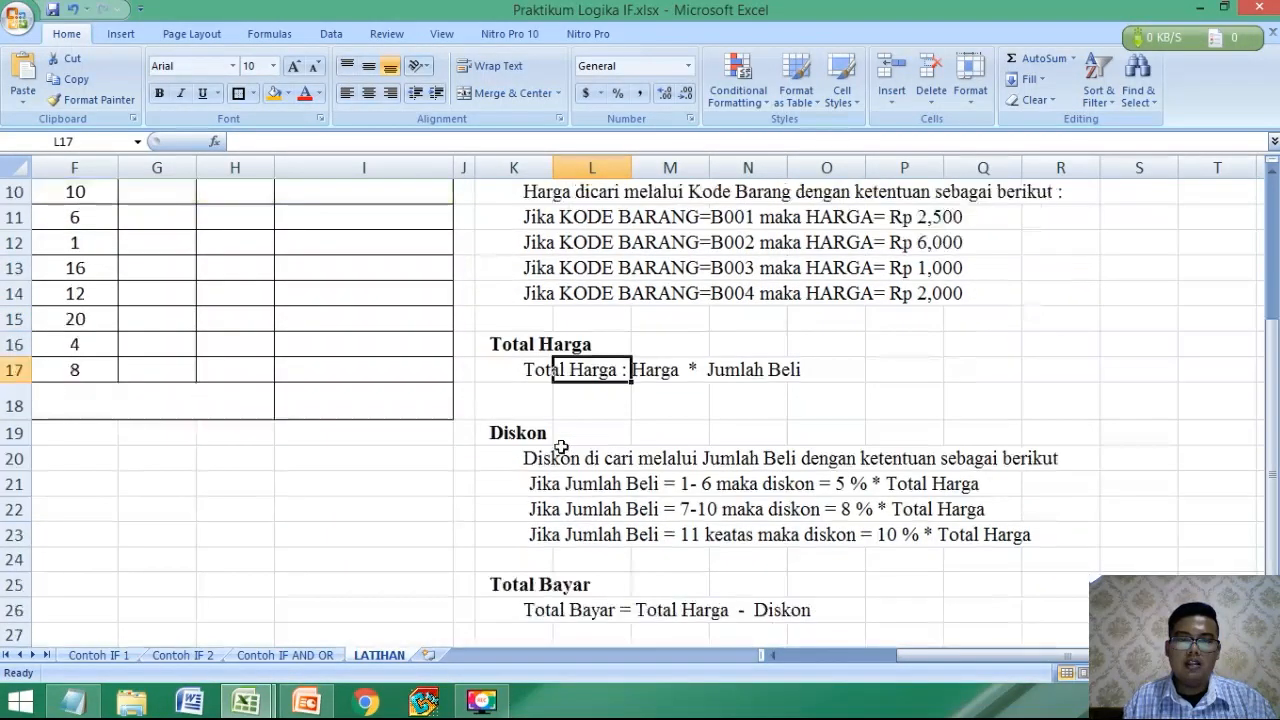
left_click(568, 462)
scroll(586, 531, "down", 1)
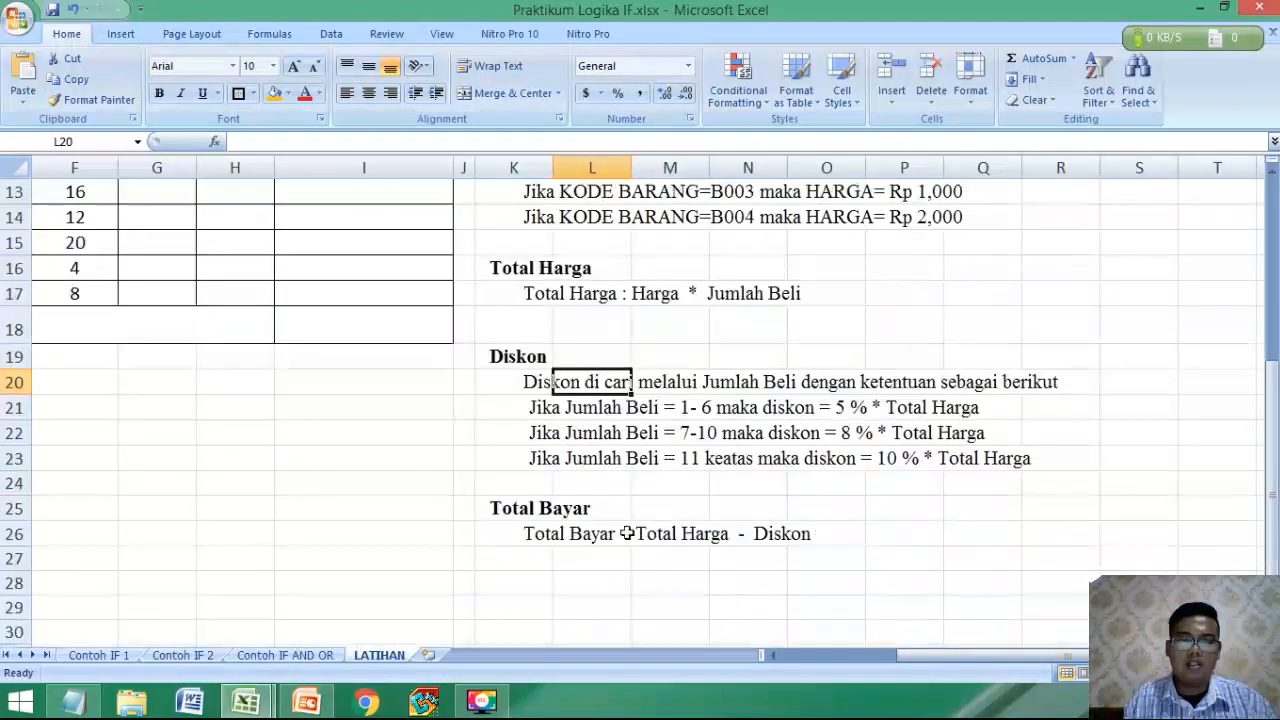
left_click(545, 531)
Return to the sales table and check the TOTAL PENJUALAN cell I18 and the columns still to fill in.
scroll(497, 507, "up", 2)
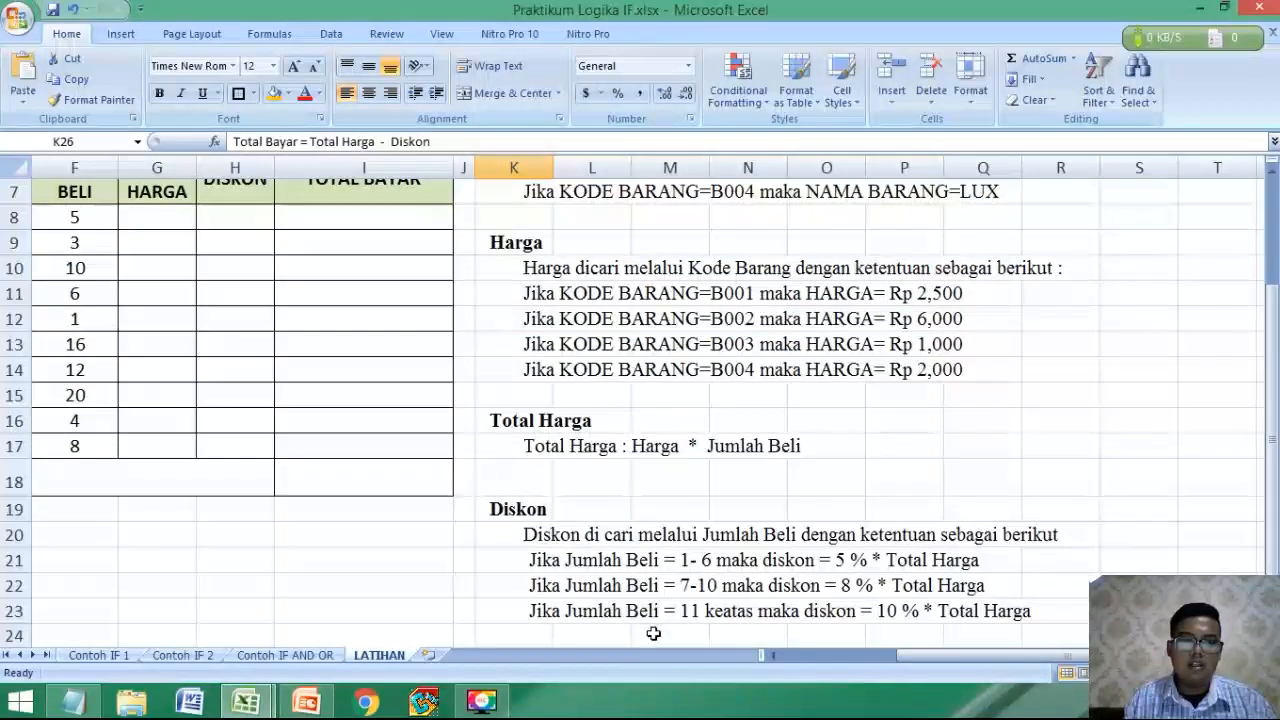
left_click_drag(910, 661, 774, 657)
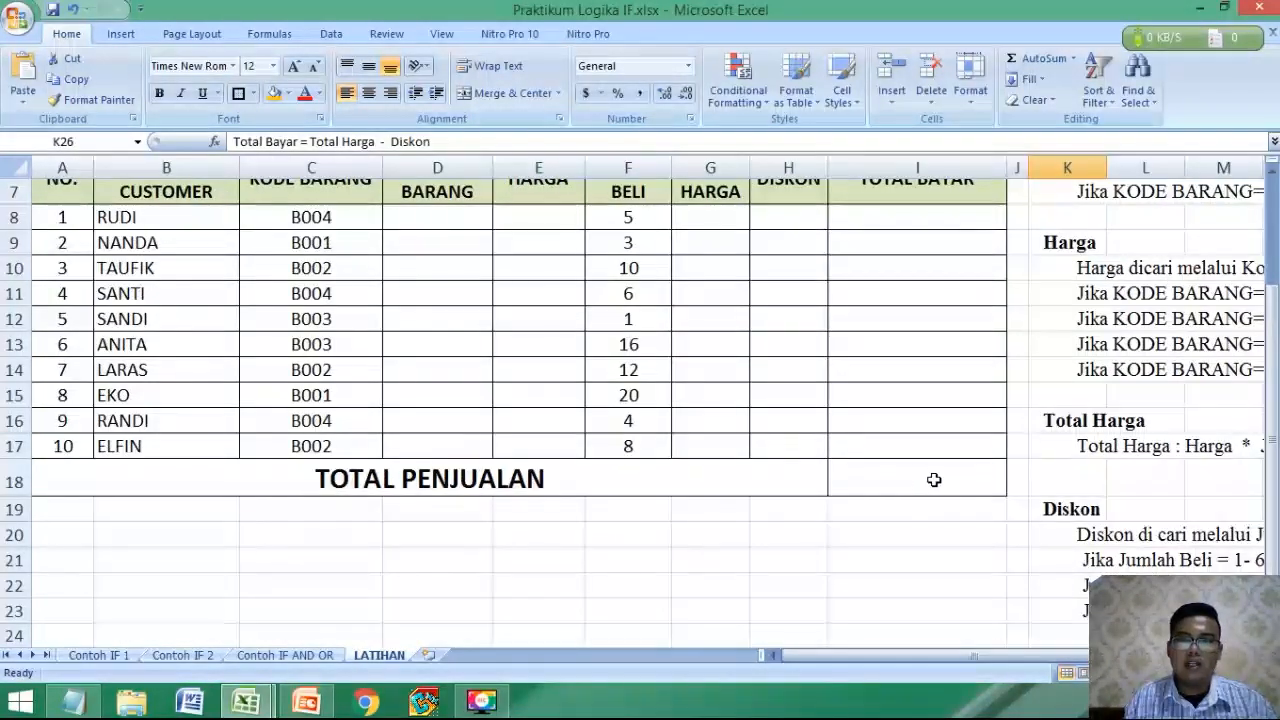
left_click(862, 480)
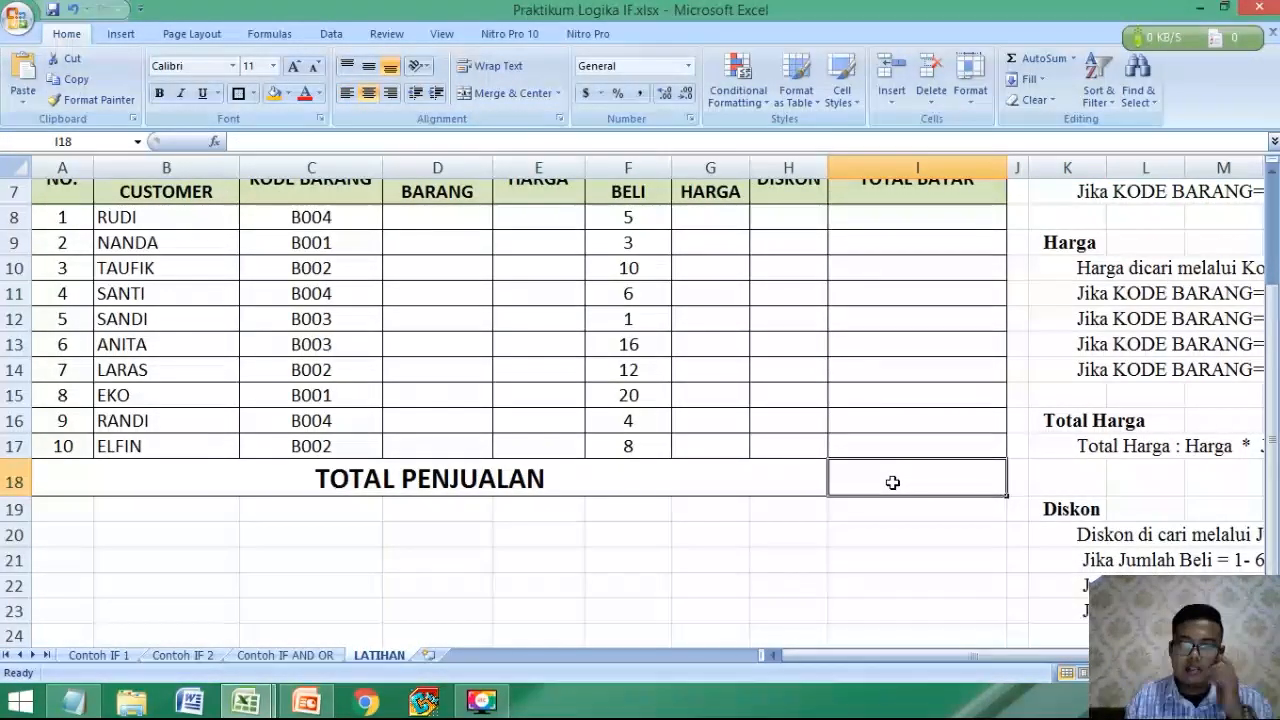
scroll(680, 425, "down", 3)
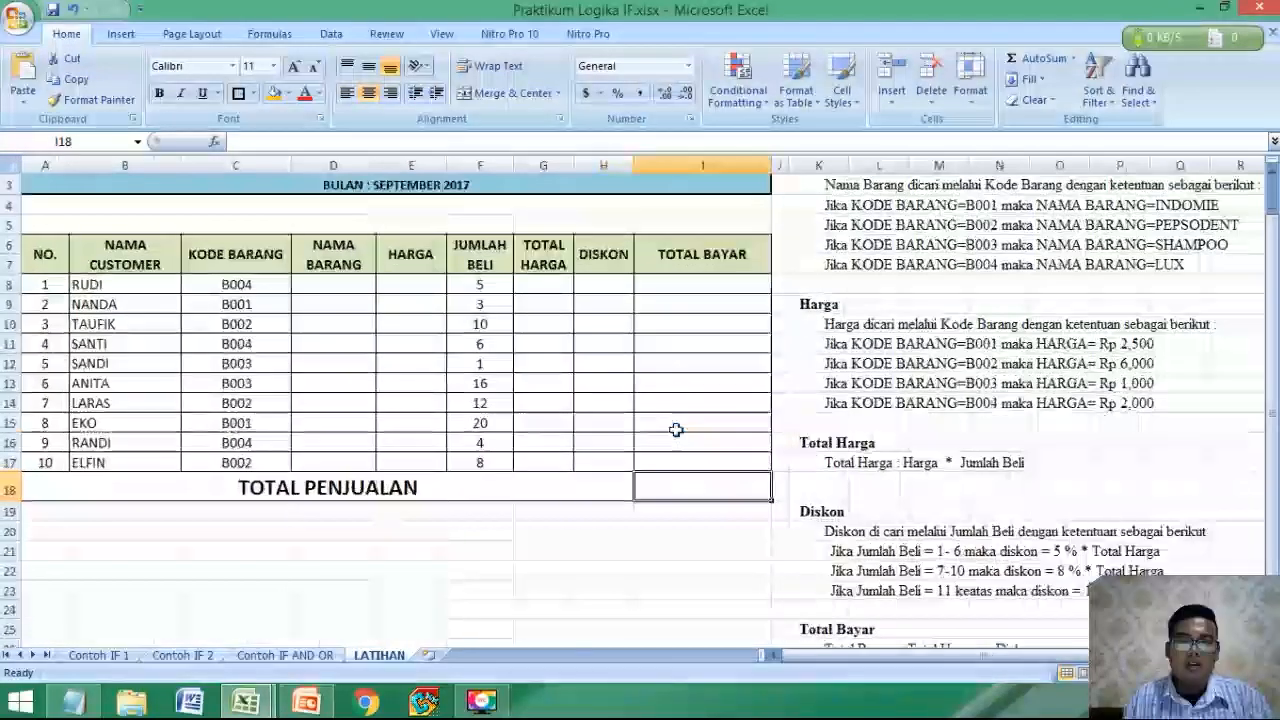